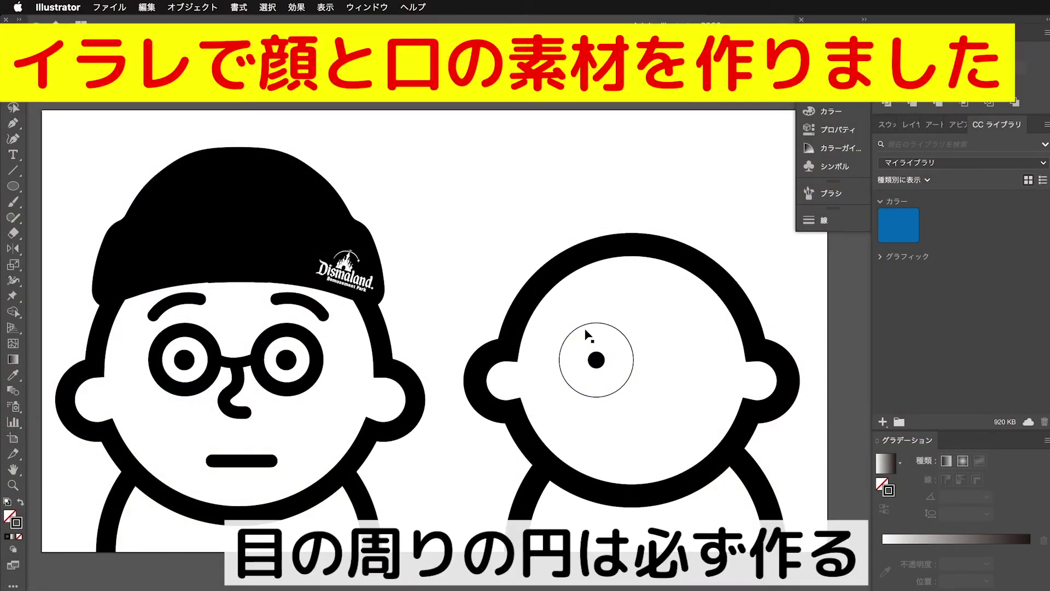
- Snap the eye-ring outline circle onto the second face's pupil, then switch to Direct Selection
click(622, 345)
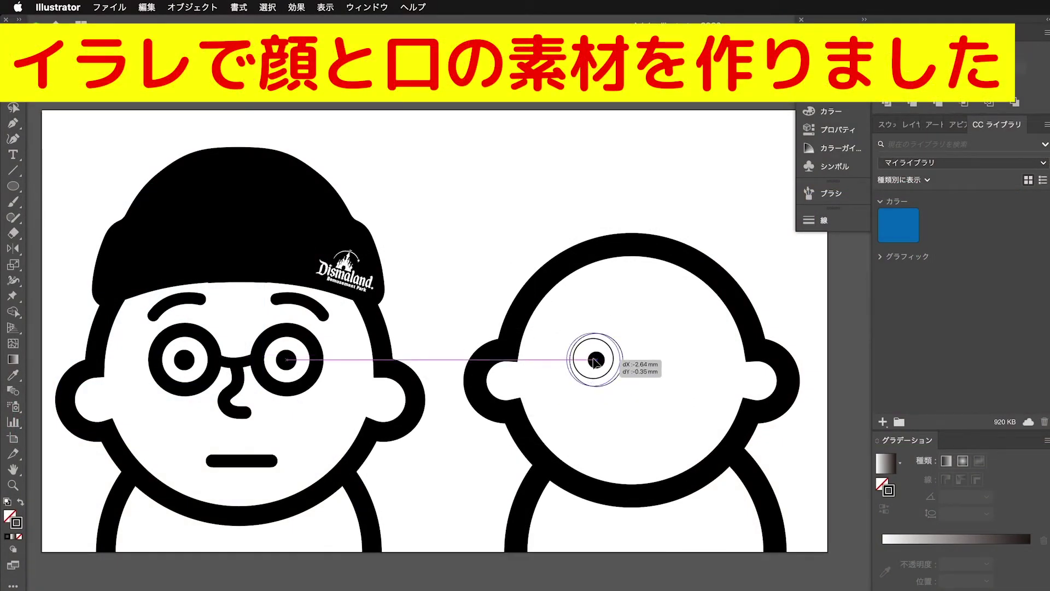
drag(590, 367, 595, 363)
key(a)
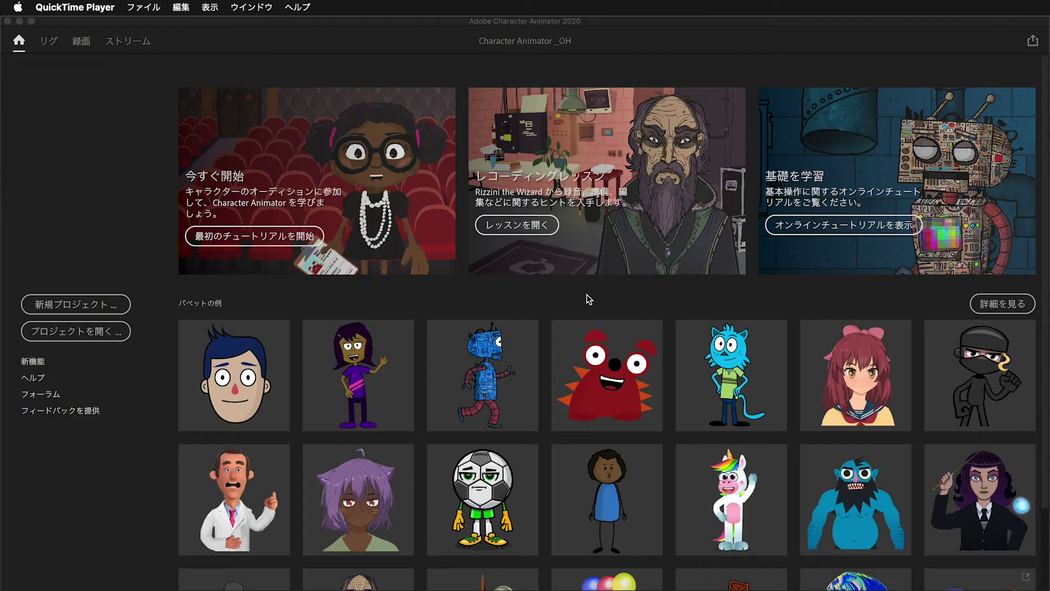
- Bring the Character Animator window to the front on its Home tab
click(589, 300)
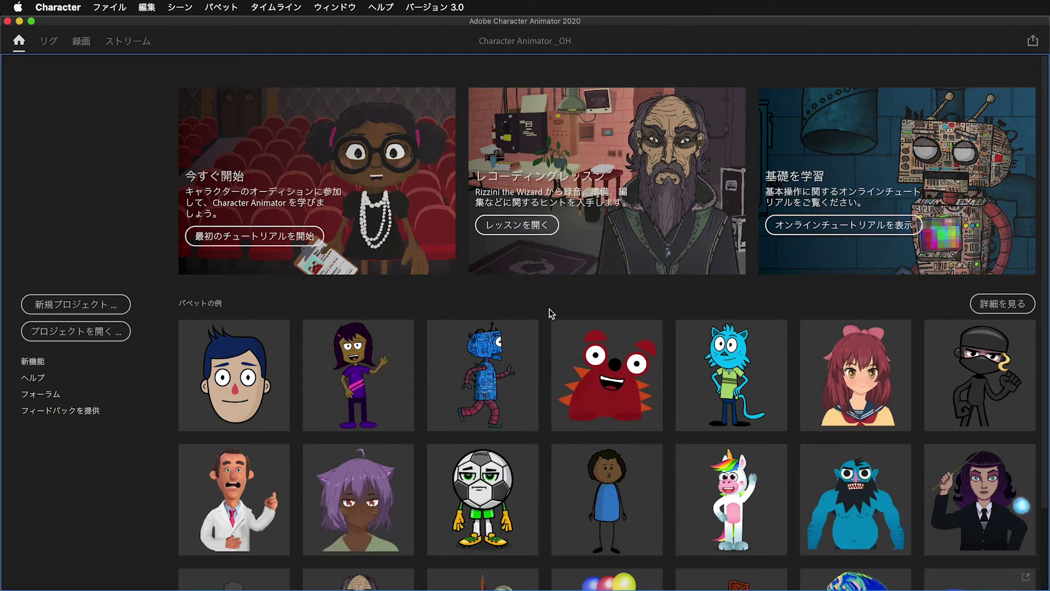
- Scroll the example puppets and open Chad (Photoshop) in its own scene
scroll(545, 313, down, 3)
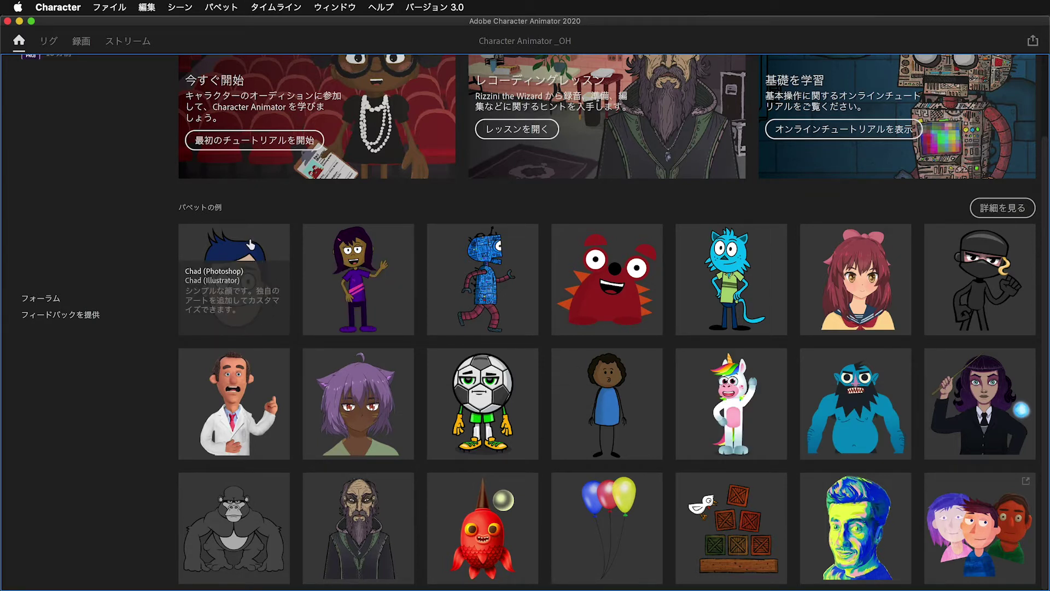
click(251, 251)
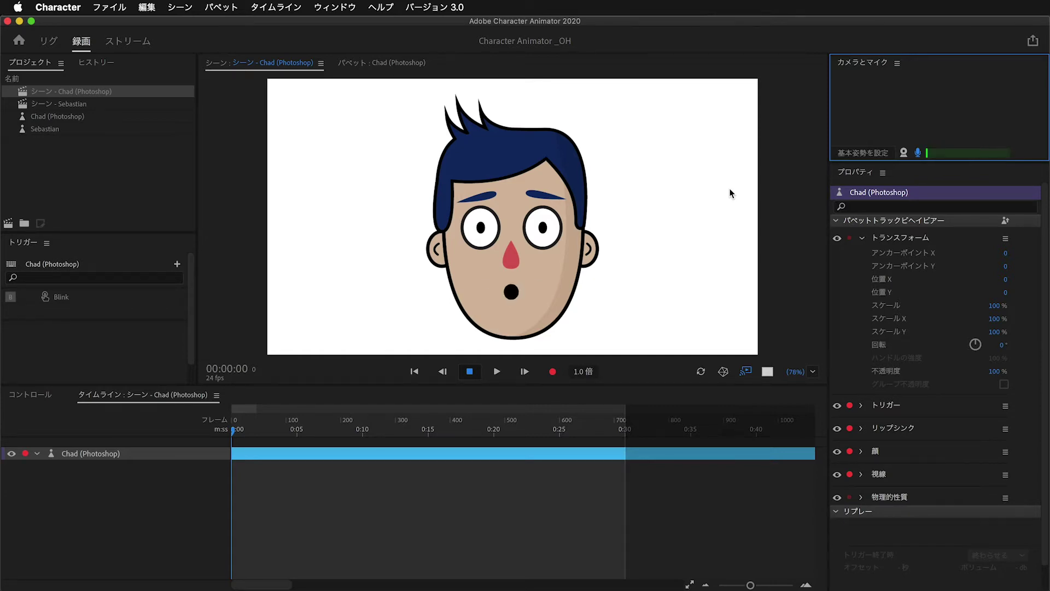
- Turn on webcam face tracking, then select the Chad (Photoshop) puppet in the Project panel
click(904, 152)
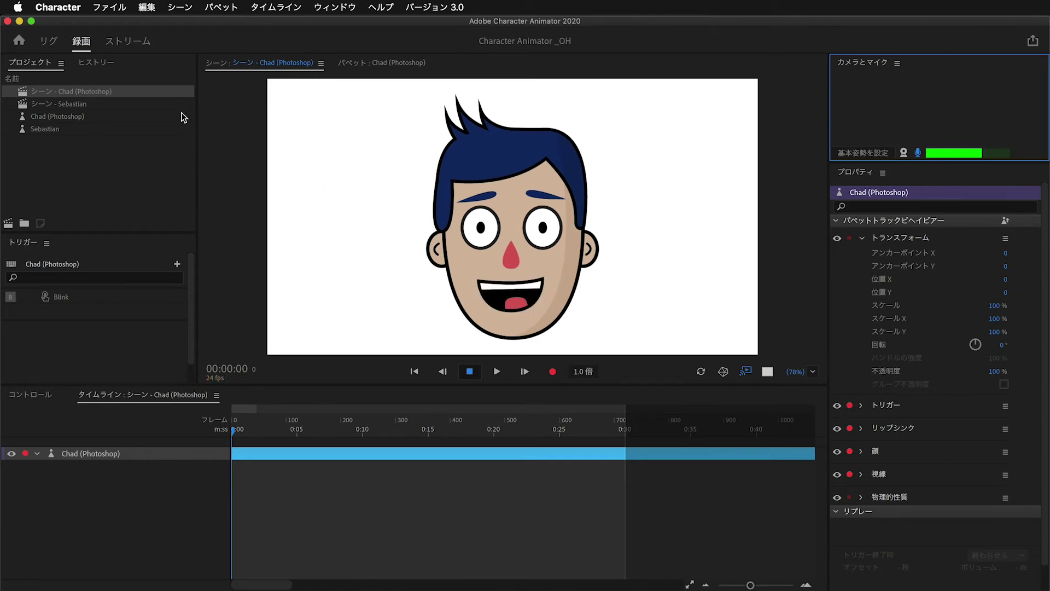
click(77, 118)
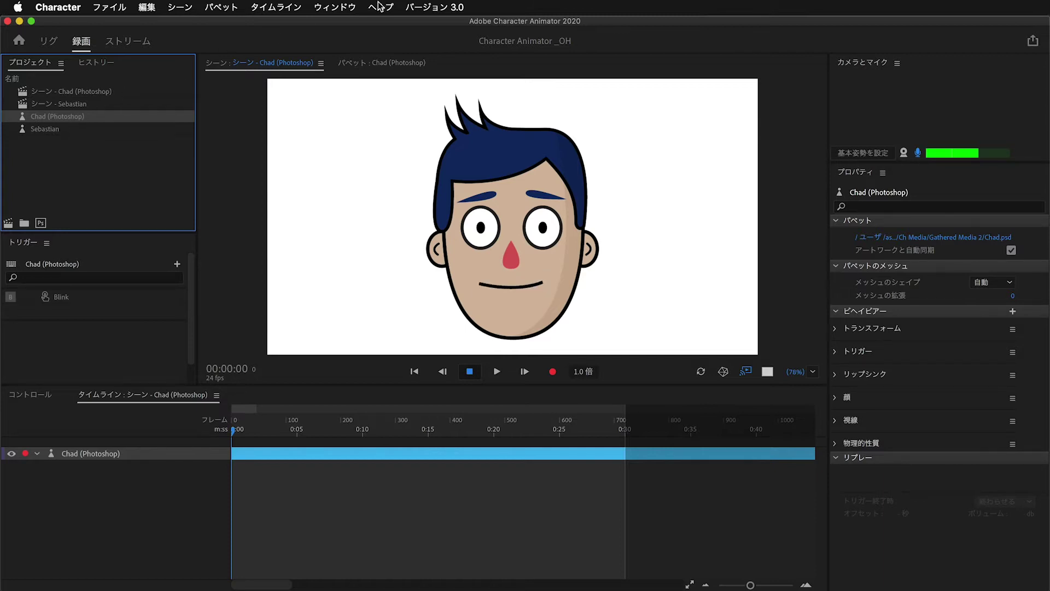
- Open the puppet's original artwork, Chad.psd, in Photoshop with Edit Original
click(330, 5)
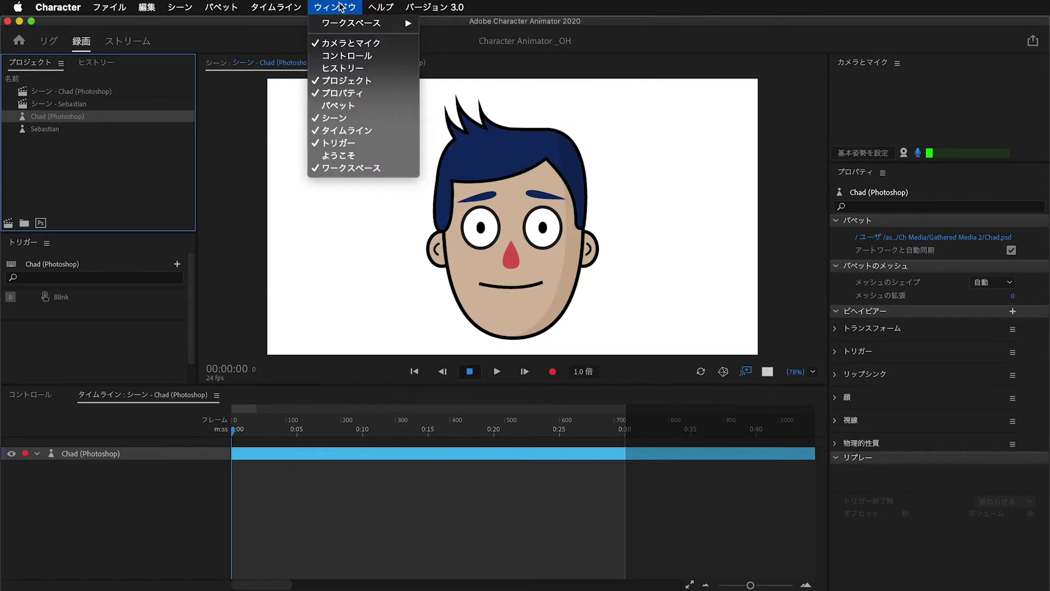
click(104, 165)
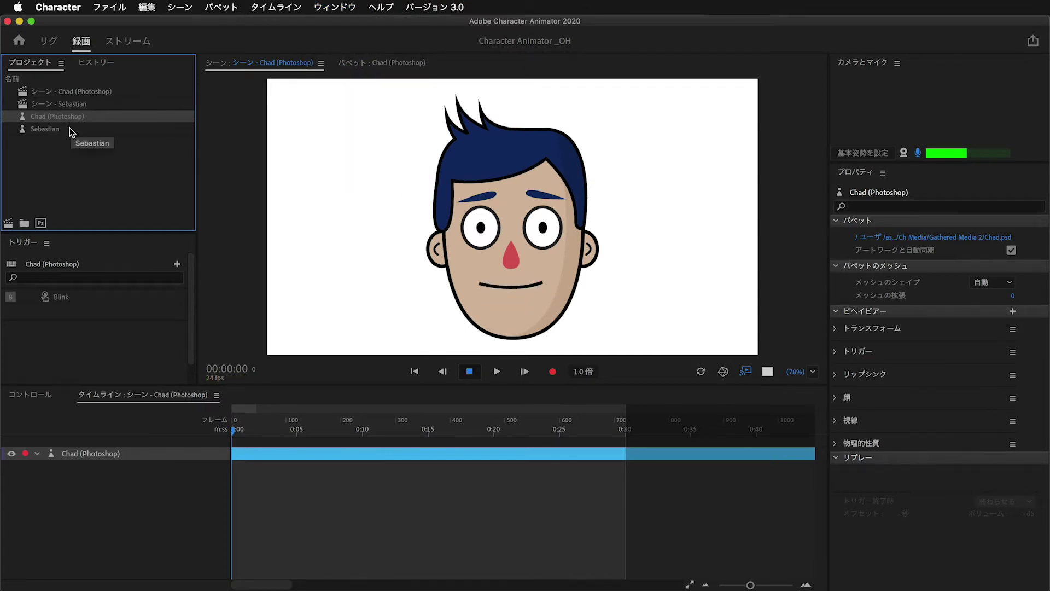
click(41, 223)
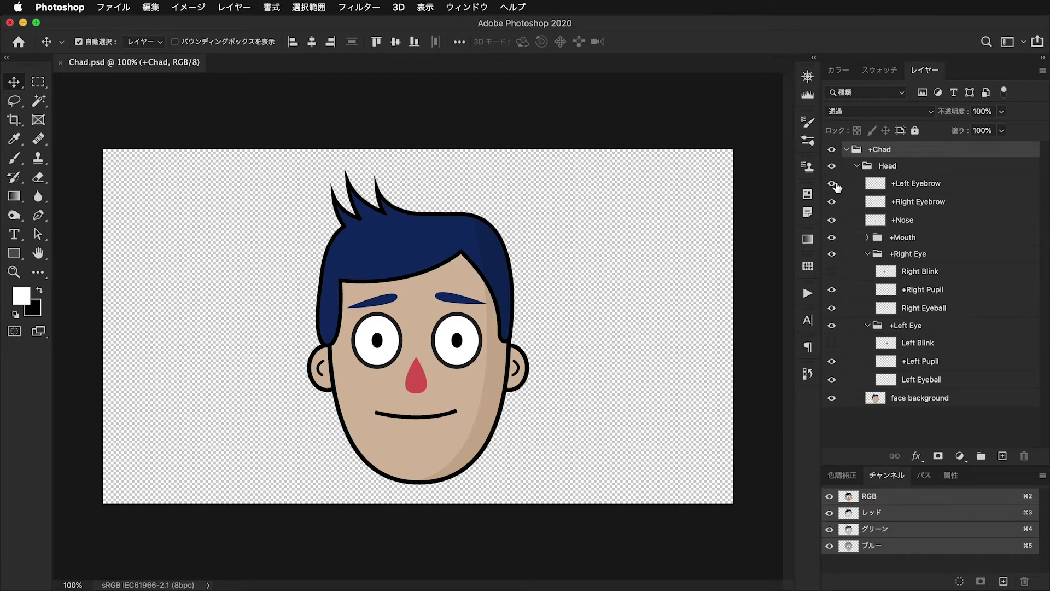
- Toggle the eyebrow, nose and mouth layers off and on to see each face part
click(831, 184)
click(832, 202)
click(832, 201)
click(832, 221)
click(831, 221)
click(832, 238)
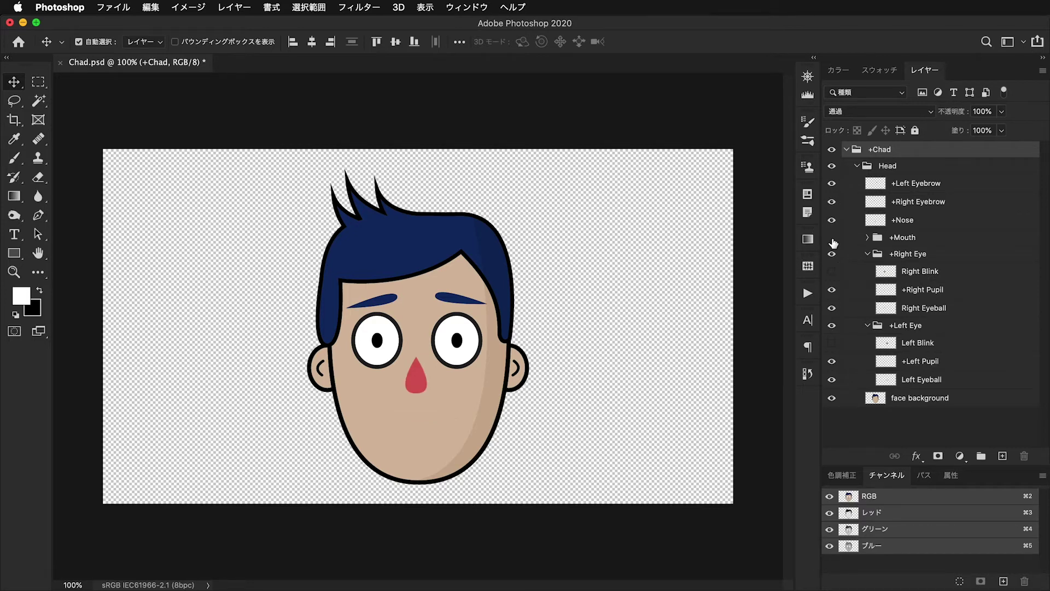
click(832, 238)
- Expand +Mouth and preview the Neutral, Ah, D, Ee, F and L mouth shapes in turn
click(868, 239)
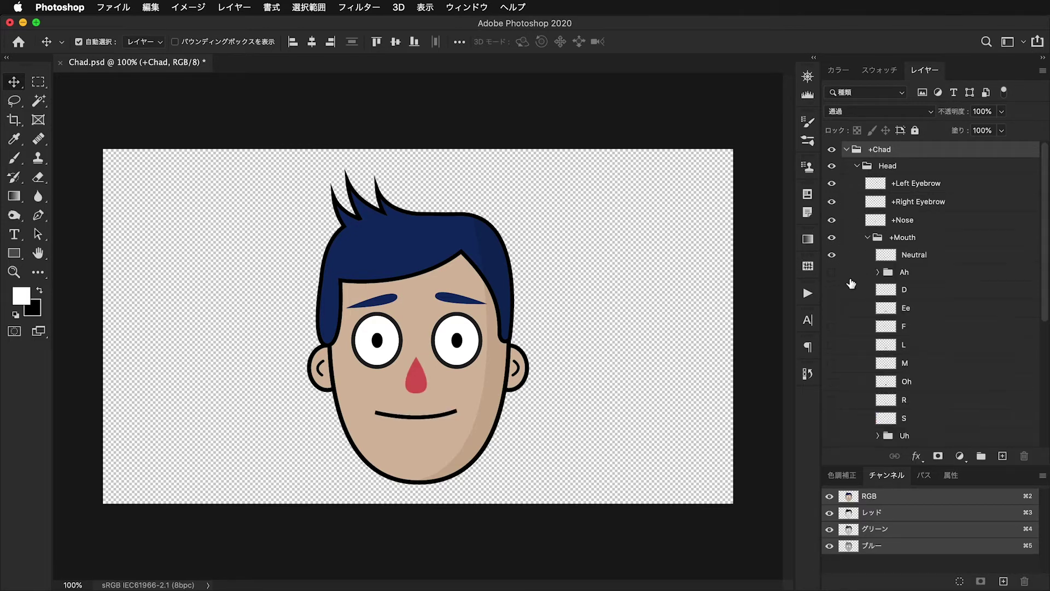
click(832, 272)
click(832, 255)
click(832, 272)
click(832, 289)
click(832, 290)
click(831, 308)
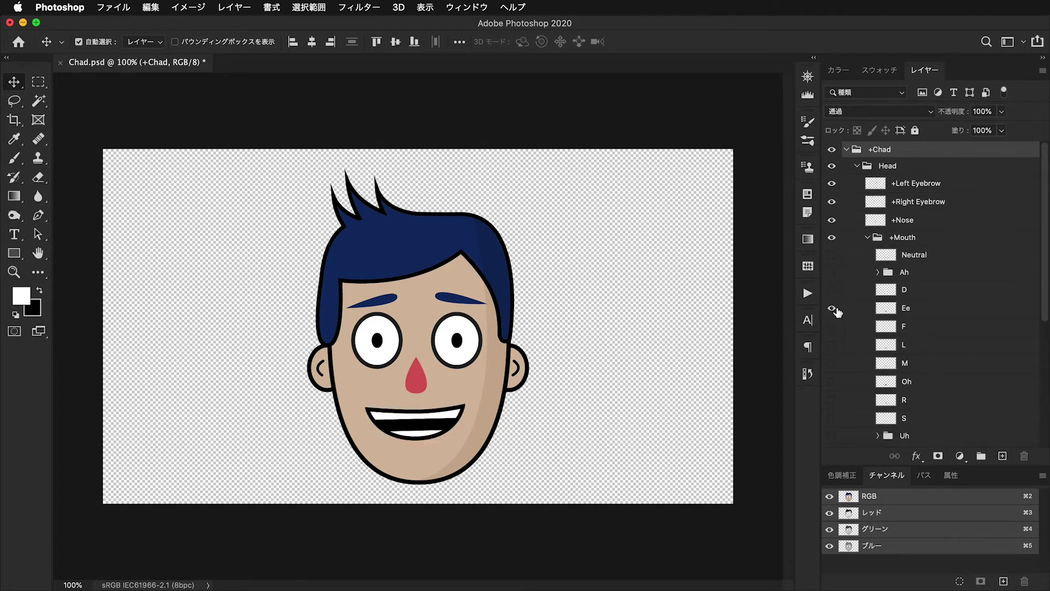
click(831, 307)
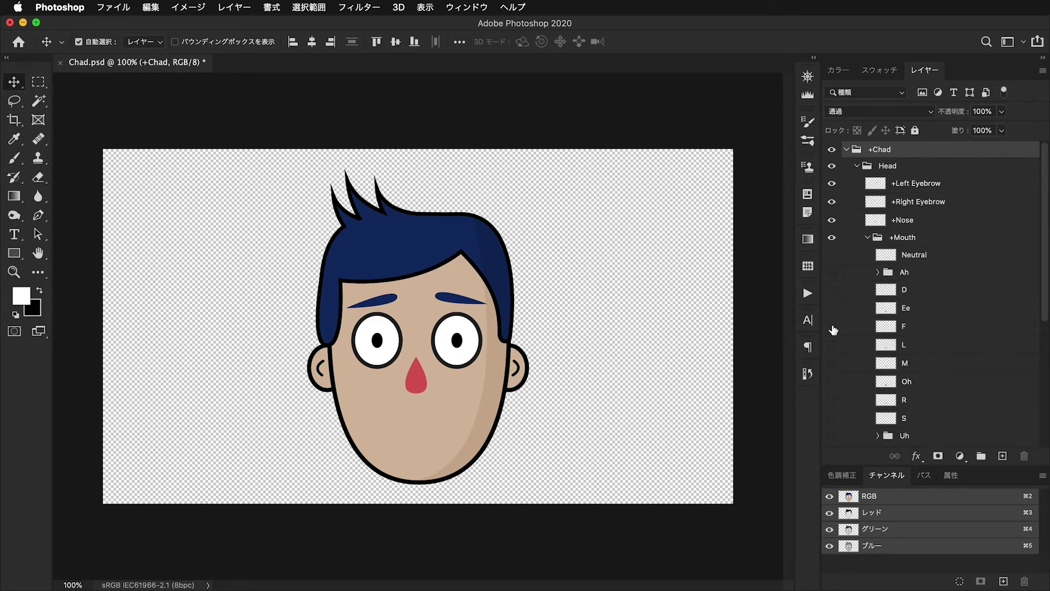
click(832, 327)
click(832, 327)
click(831, 345)
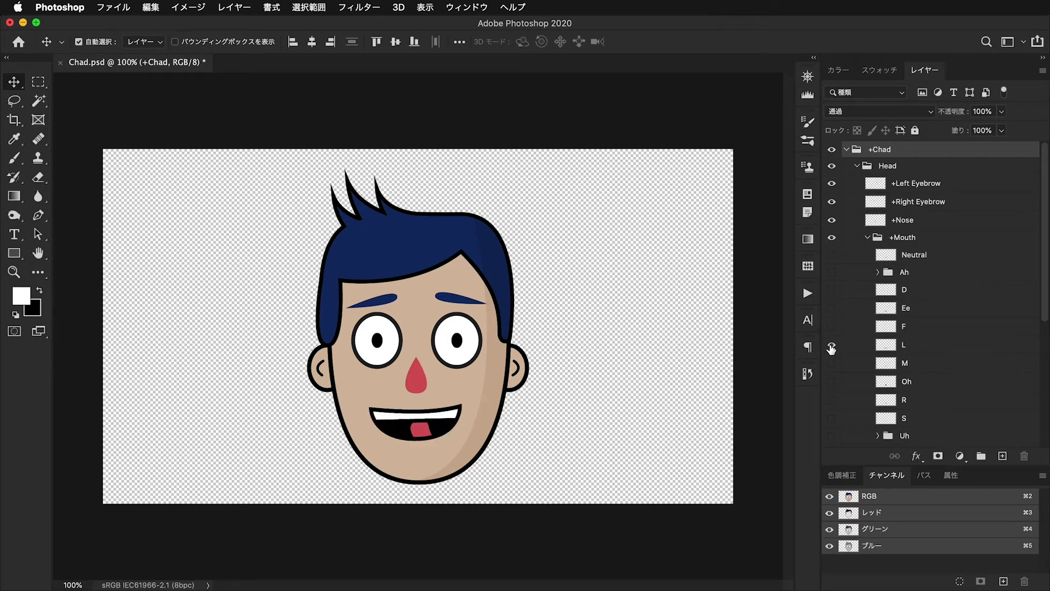
click(832, 345)
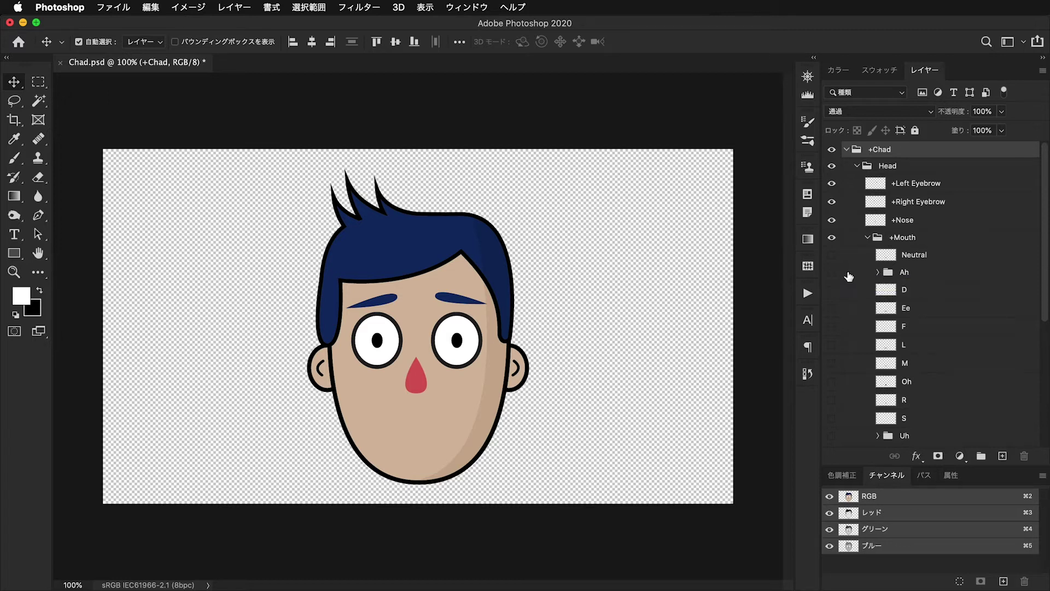
- Expand Ah, show then hide Neutral, Ah and layer 1, undoing an accidental background move
click(877, 273)
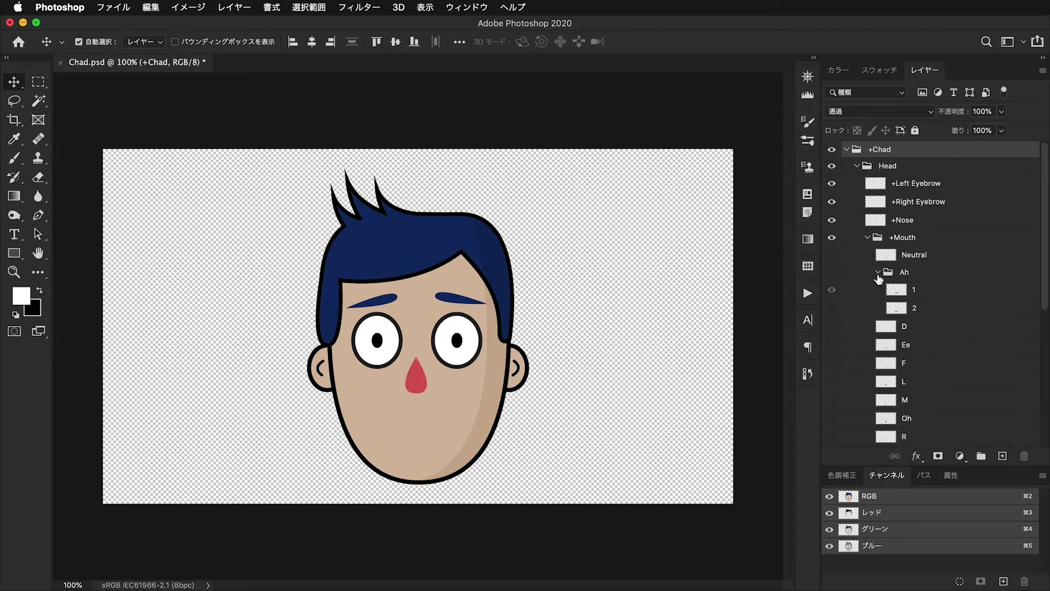
click(836, 274)
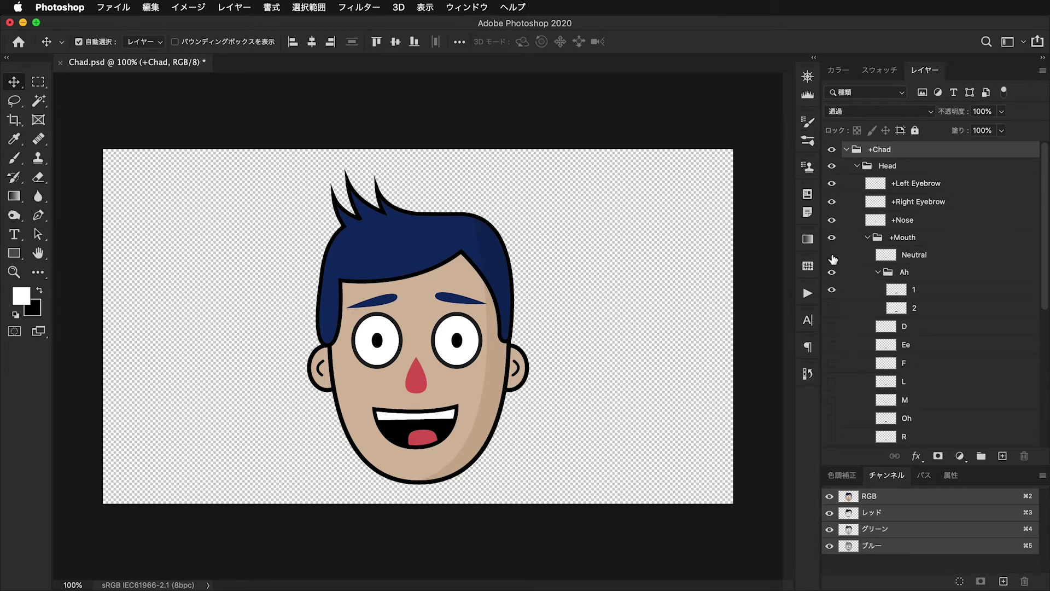
click(831, 255)
drag(834, 266, 831, 290)
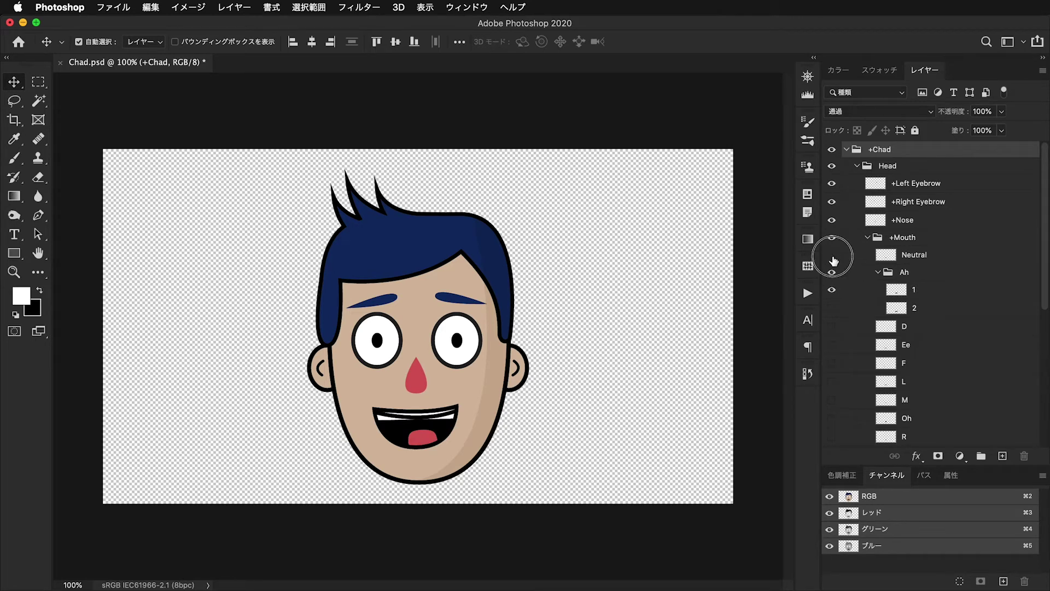
mouse_move(460, 260)
mouse_down()
mouse_move(439, 249)
mouse_move(695, 234)
mouse_up()
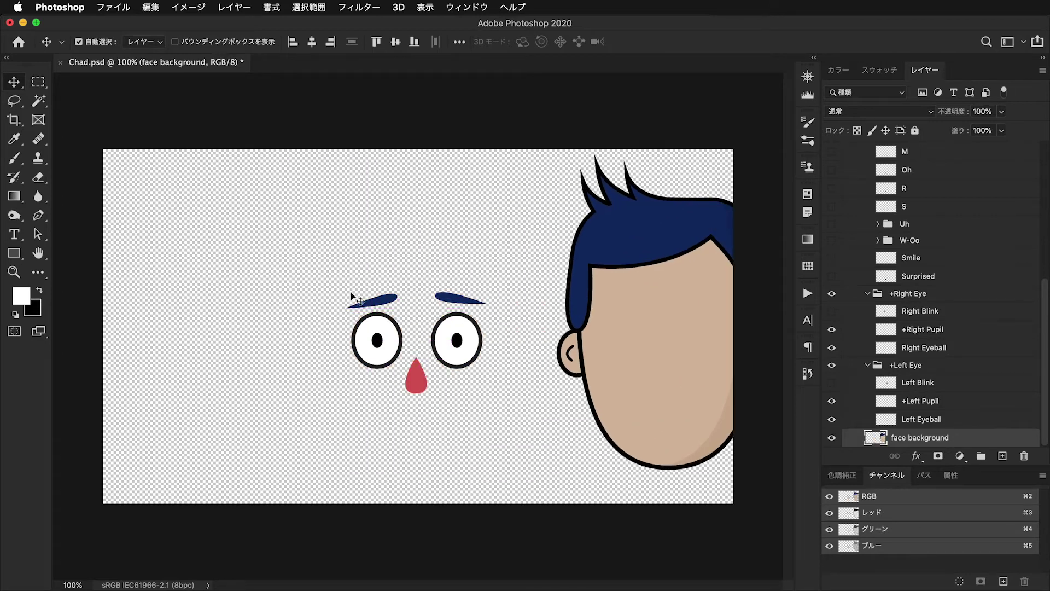
key(super+z)
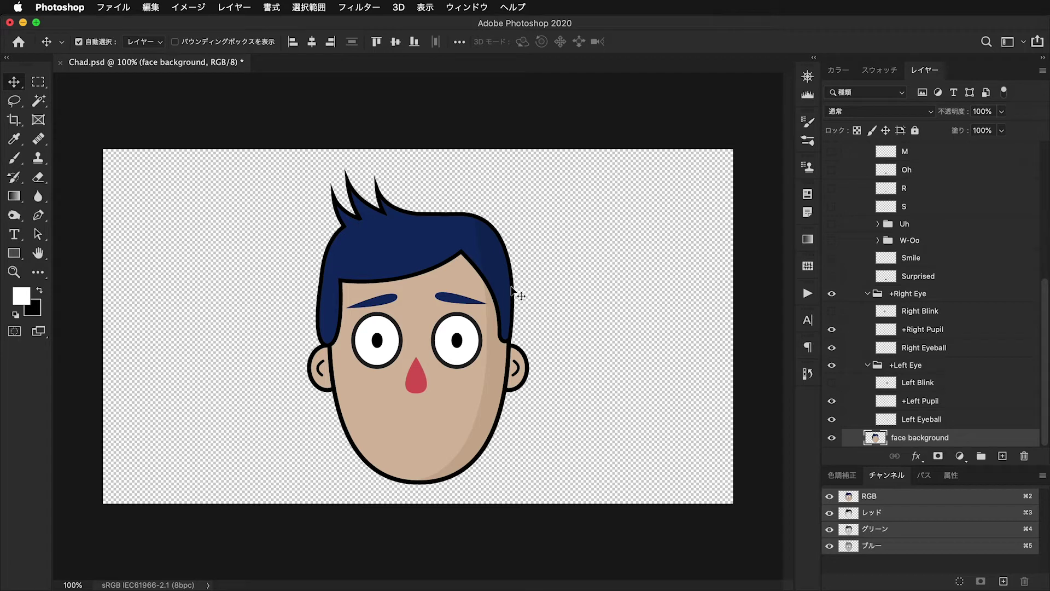
mouse_move(409, 589)
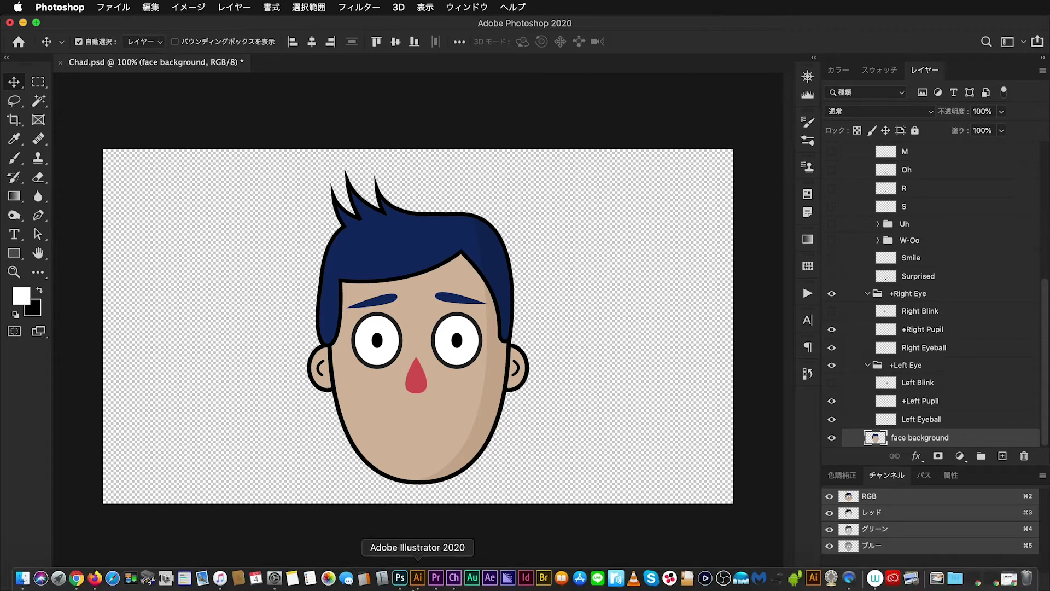
click(460, 583)
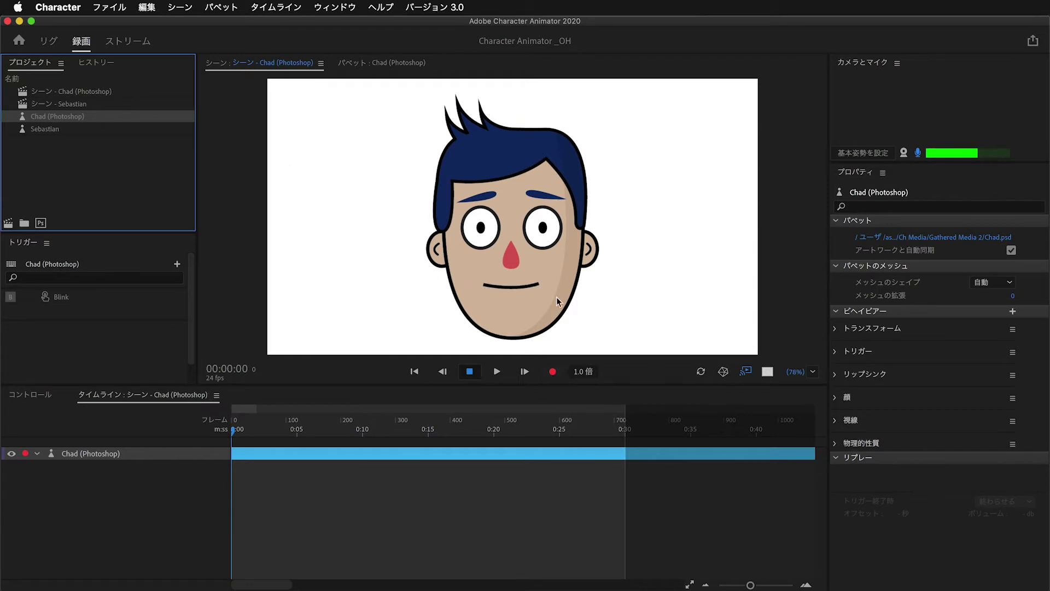
mouse_move(440, 589)
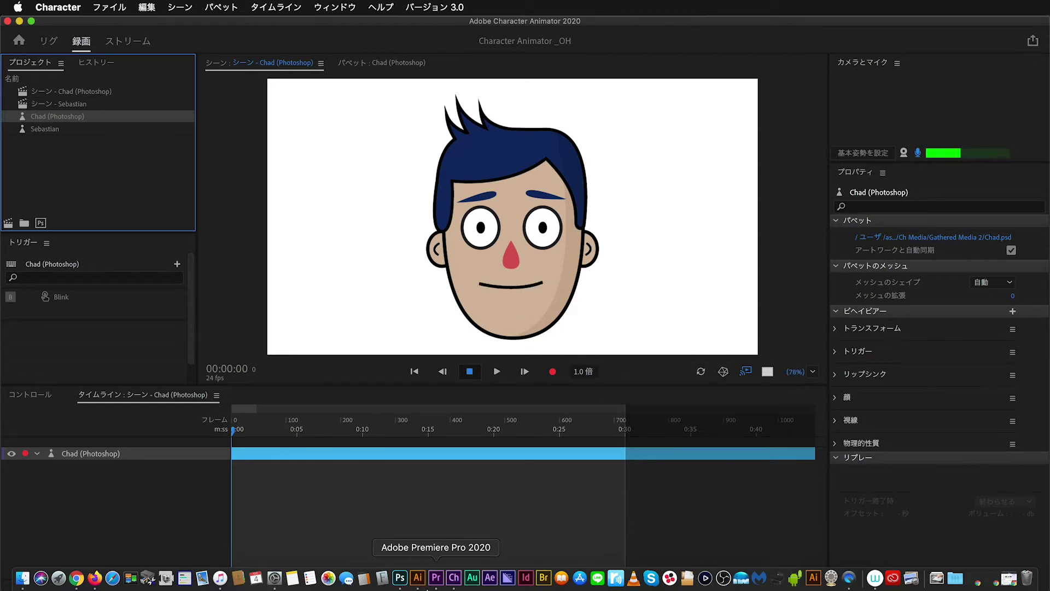
click(399, 578)
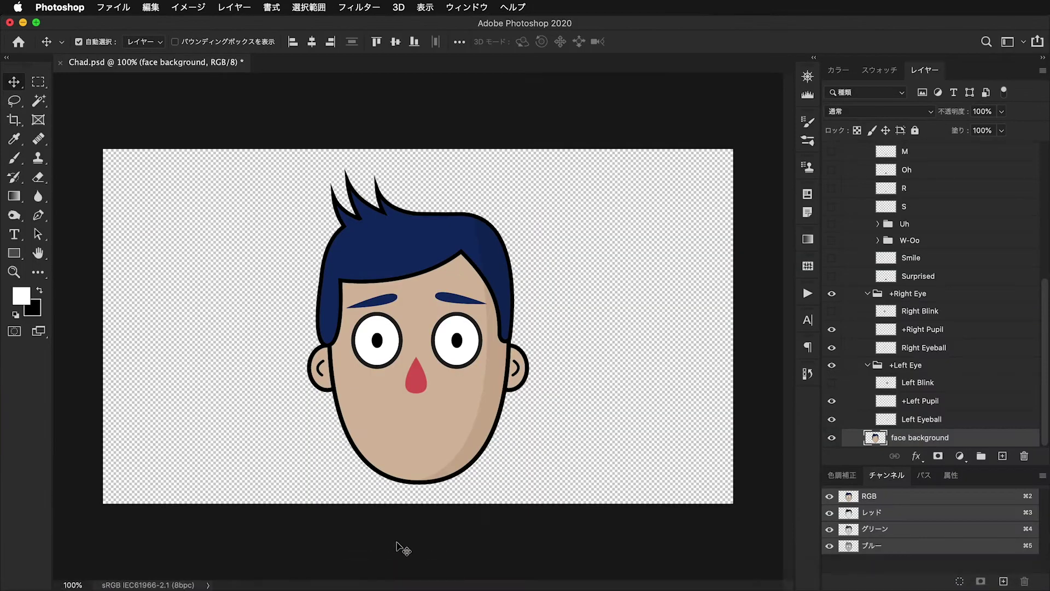
- Expand the Ah group and preview its layer 1 and layer 2 mouths
click(870, 298)
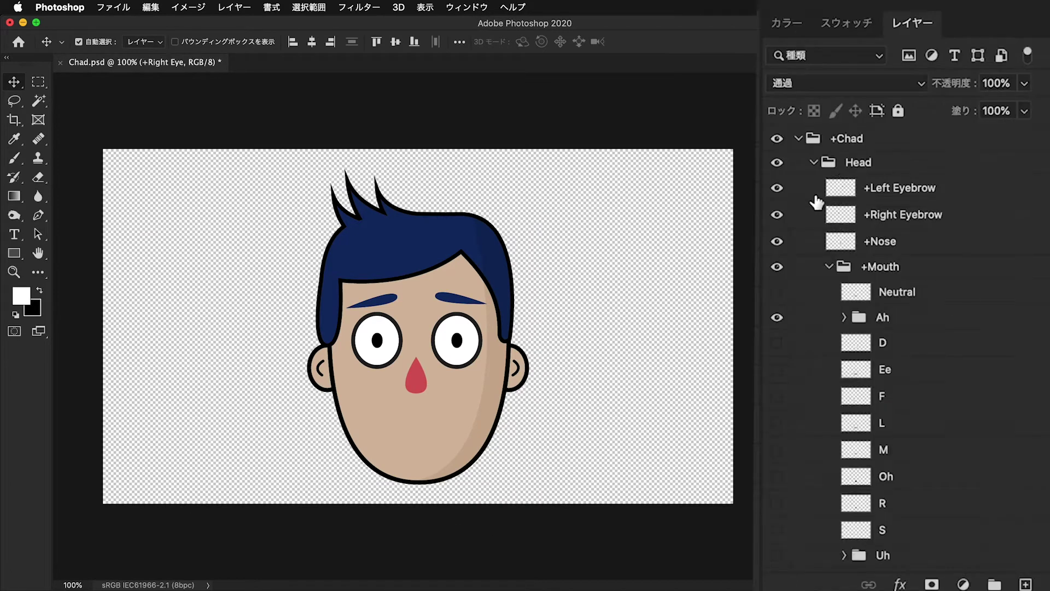
click(844, 317)
click(879, 272)
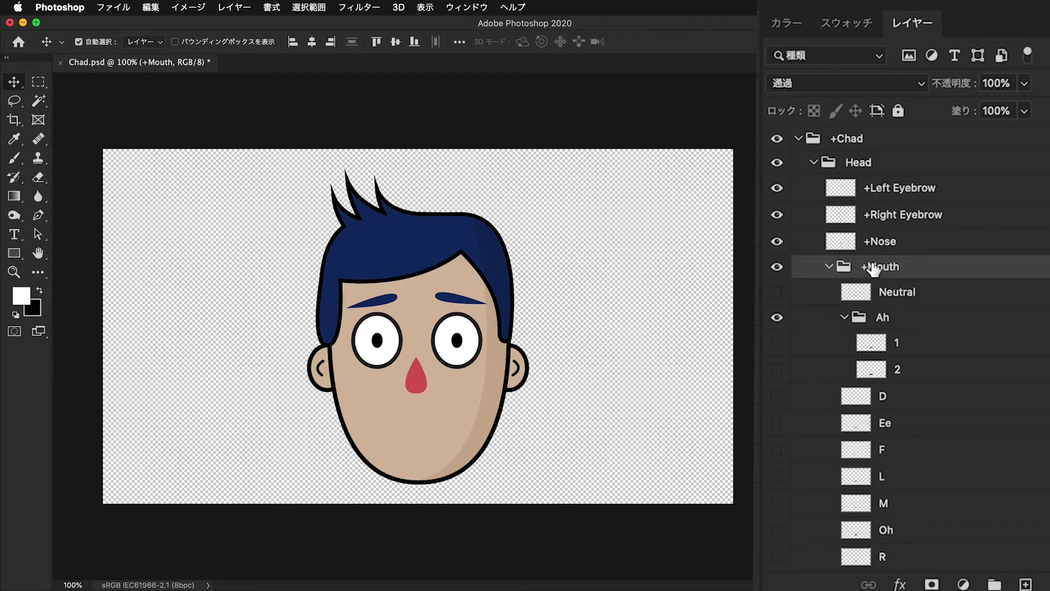
click(777, 343)
click(777, 343)
click(777, 369)
click(777, 369)
- Compare Ah's bigger-tongue layer 1 with smaller-tongue layer 2, then hide both and collapse Ah
click(779, 353)
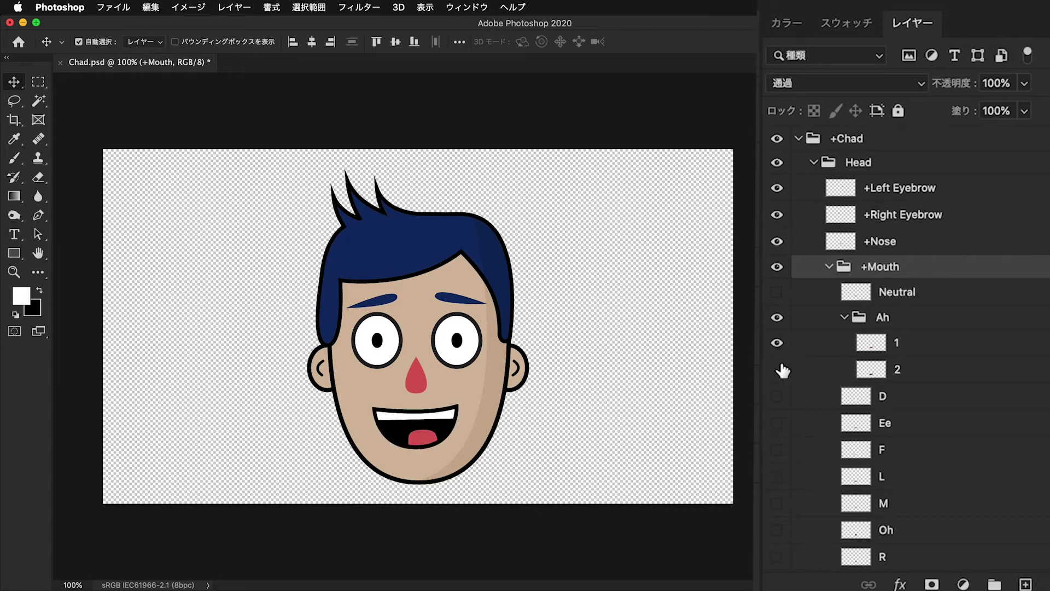
click(781, 377)
click(783, 380)
click(780, 372)
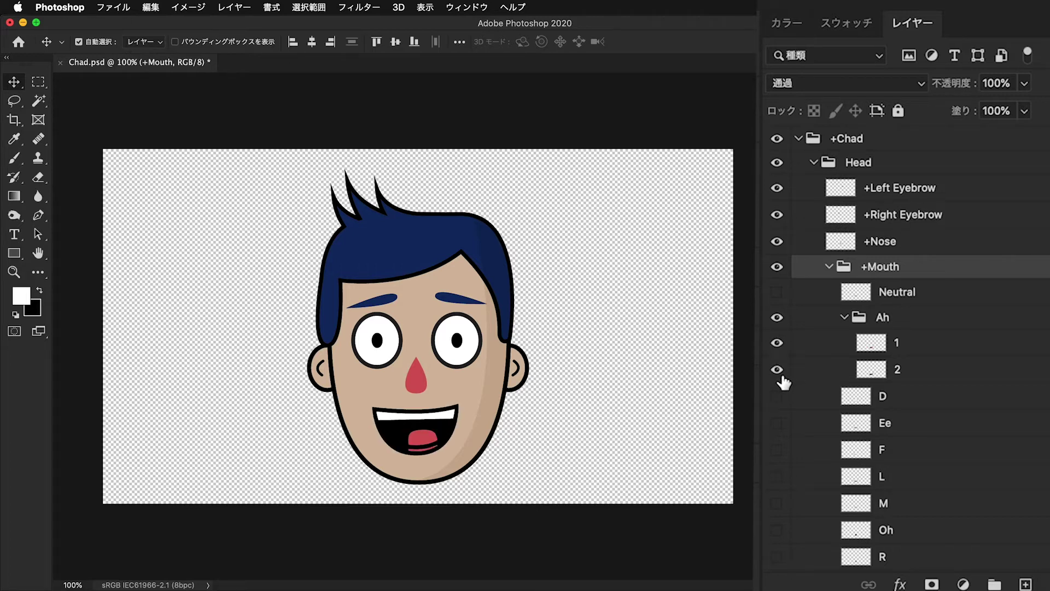
click(779, 345)
click(777, 341)
click(780, 346)
click(778, 343)
click(779, 345)
click(779, 371)
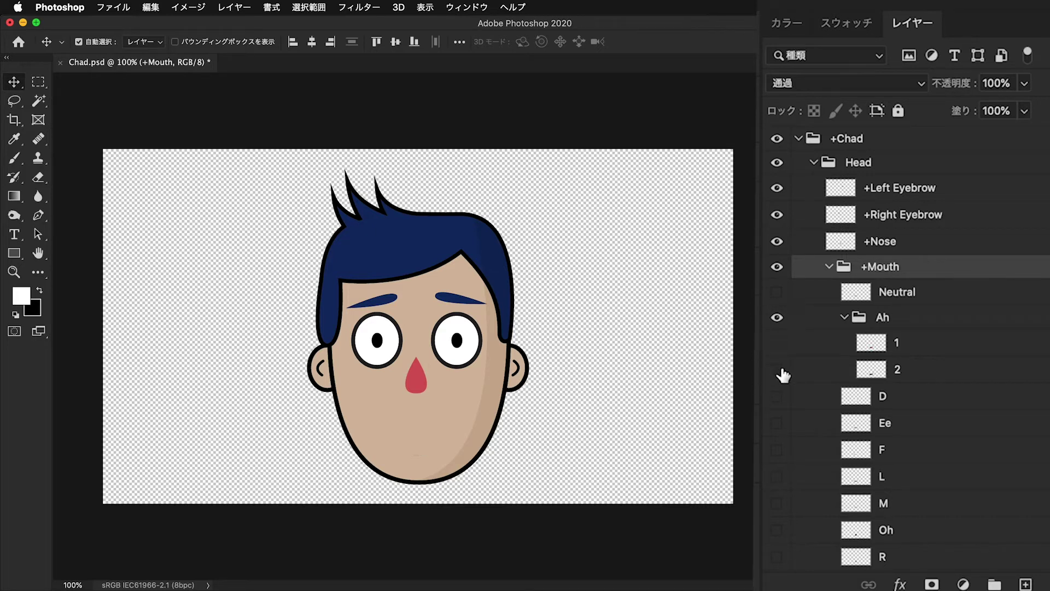
click(844, 318)
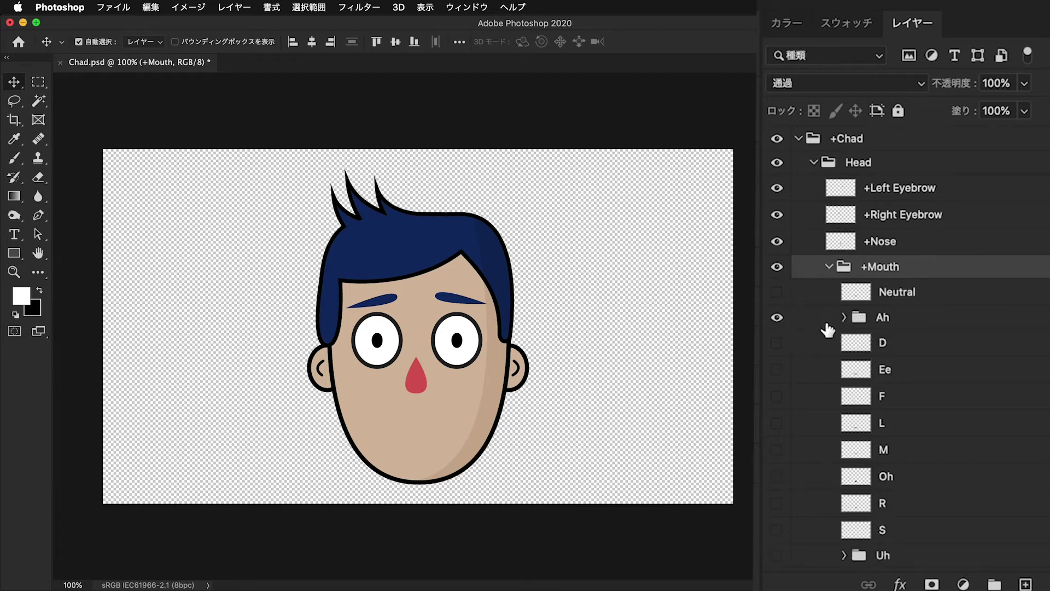
- Show the Uh mouth shape and preview its layers 1 and 2, then collapse Uh
scroll(907, 350, down, 4)
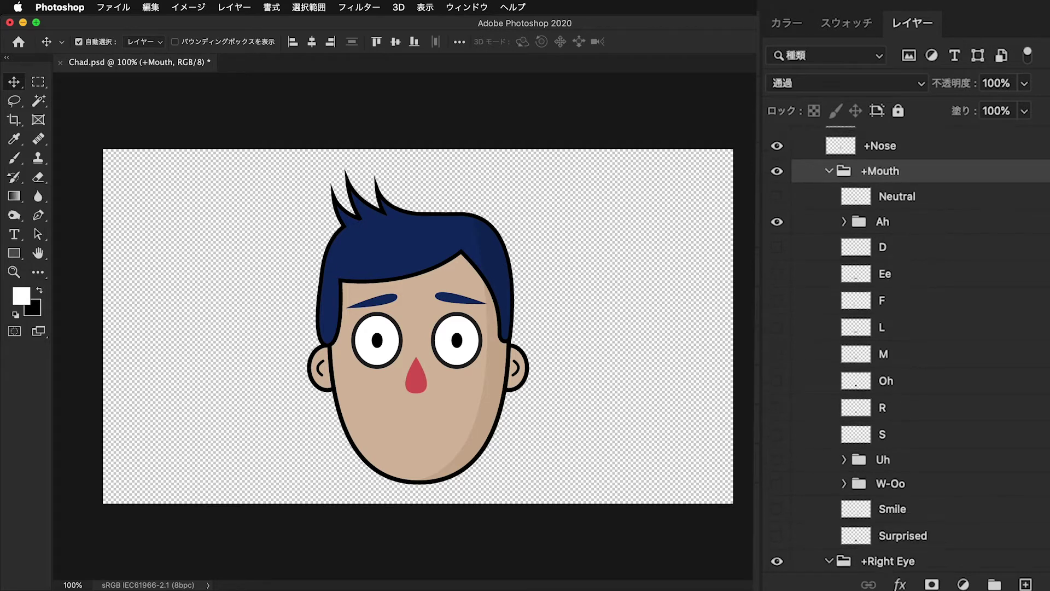
scroll(908, 350, down, 4)
click(776, 363)
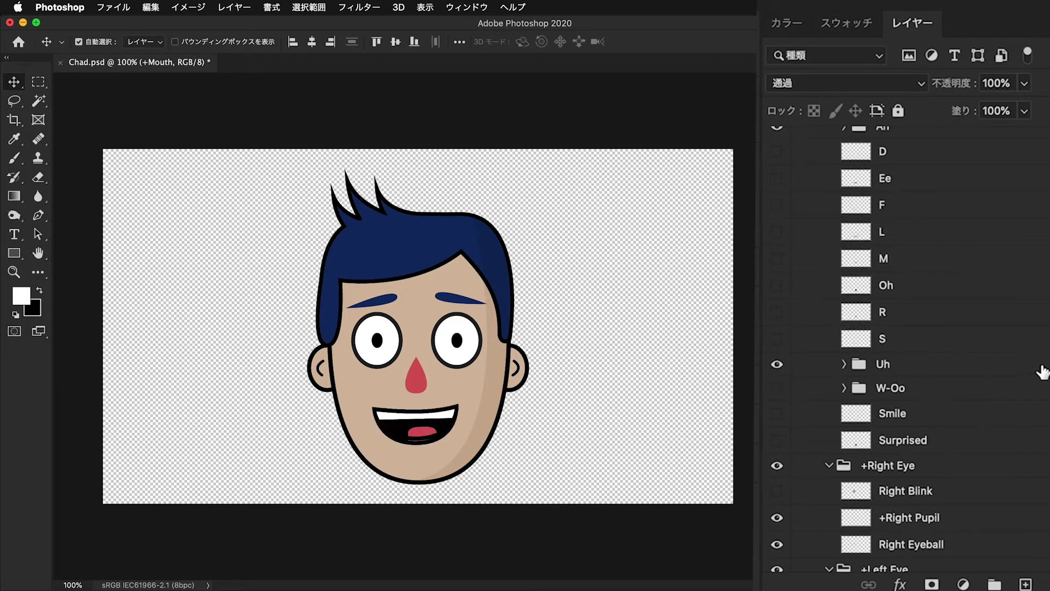
scroll(908, 350, up, 3)
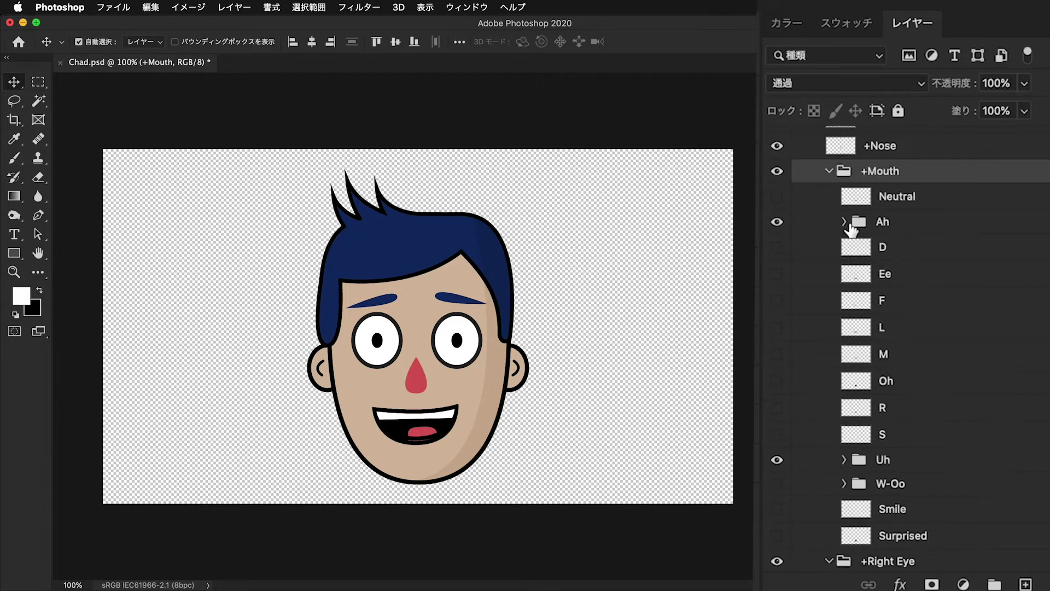
scroll(908, 350, down, 3)
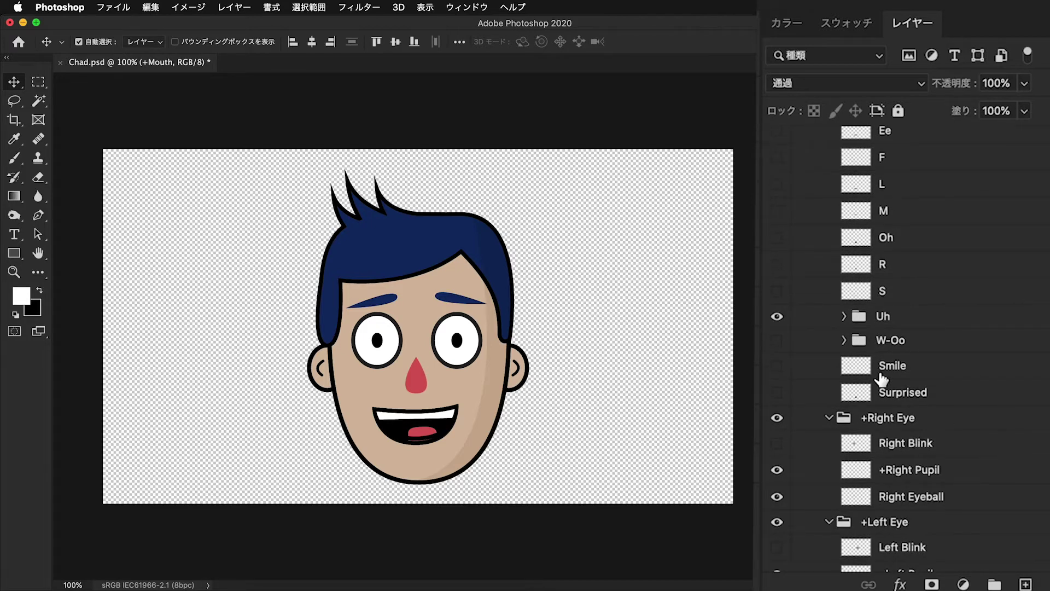
click(843, 312)
click(777, 344)
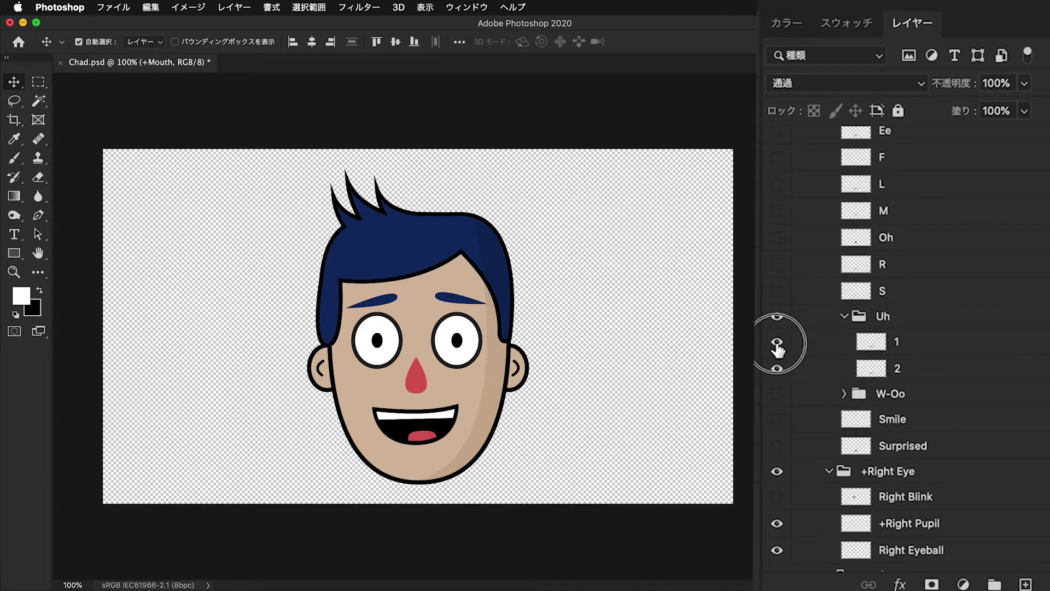
click(778, 368)
click(780, 367)
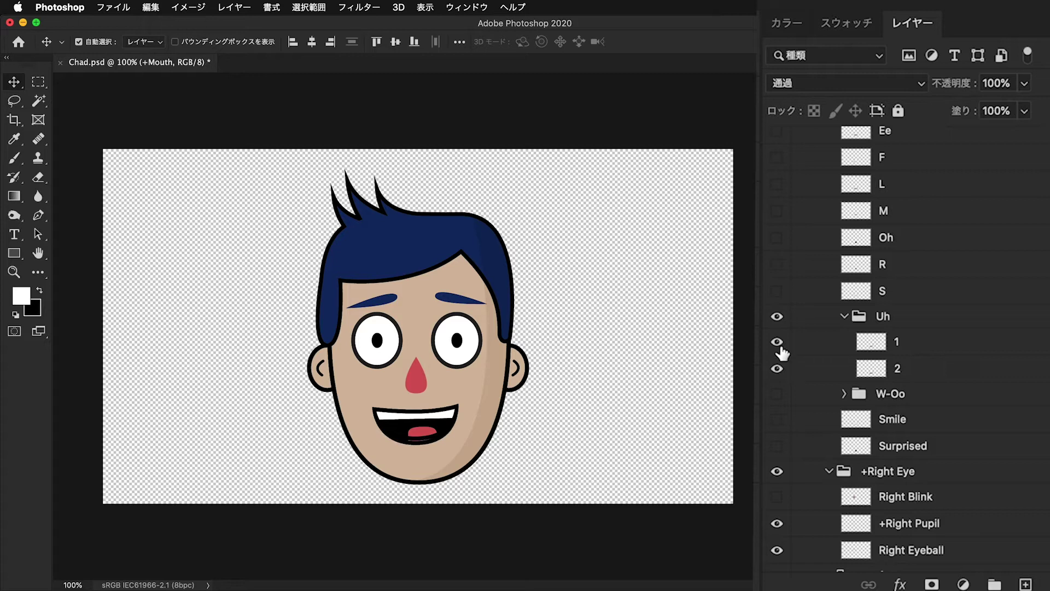
click(844, 316)
- Hide the Uh group and show the W-Oo round mouth shape on the face
click(843, 341)
click(777, 316)
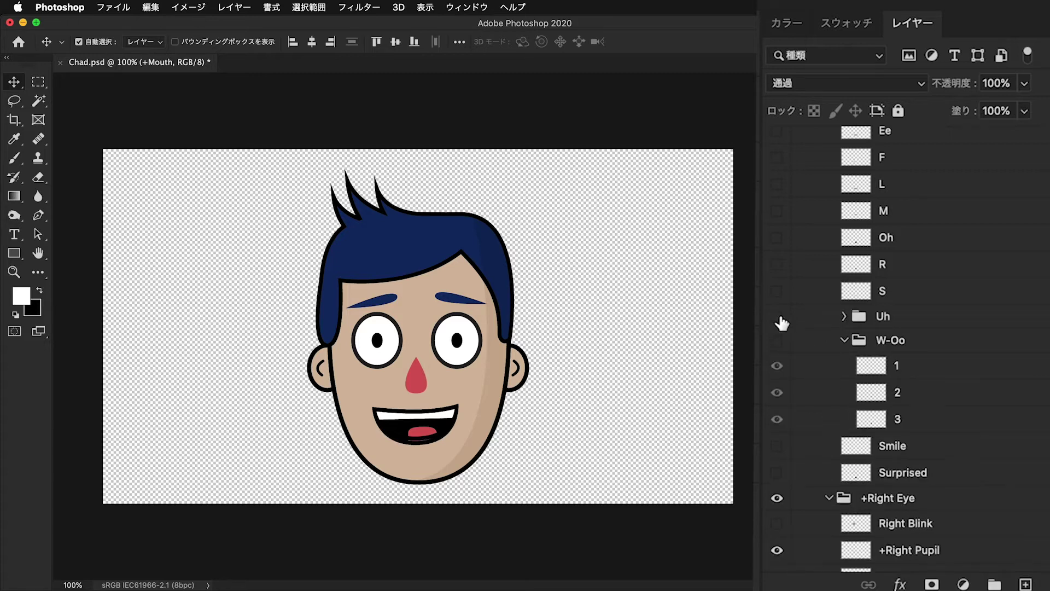
click(777, 340)
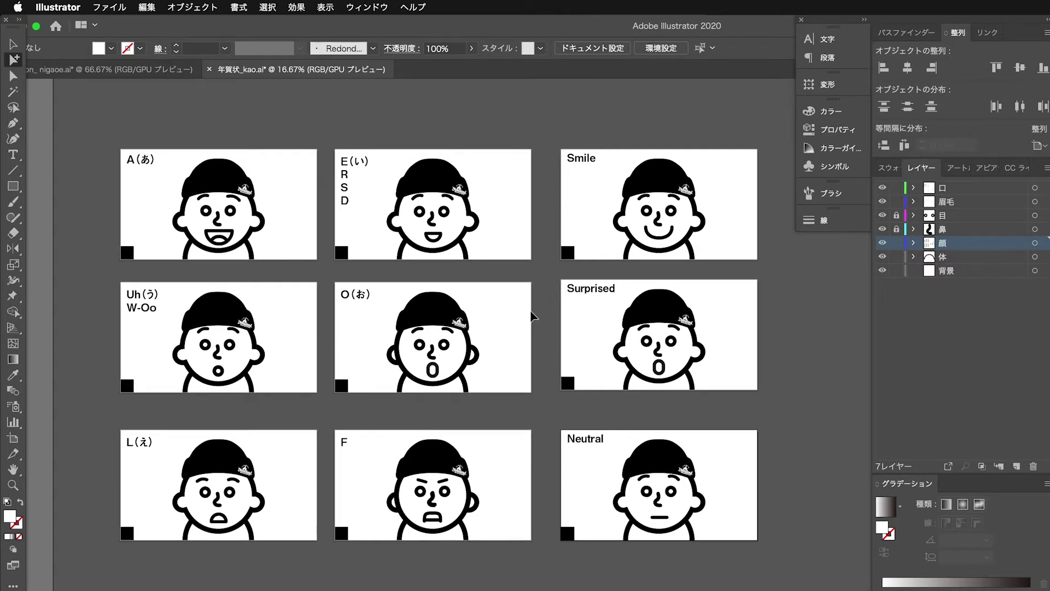
- Zoom in on the mouth artboards in 年賀状_kao.ai, make F active, and pick the Selection tool
drag(531, 315, 565, 335)
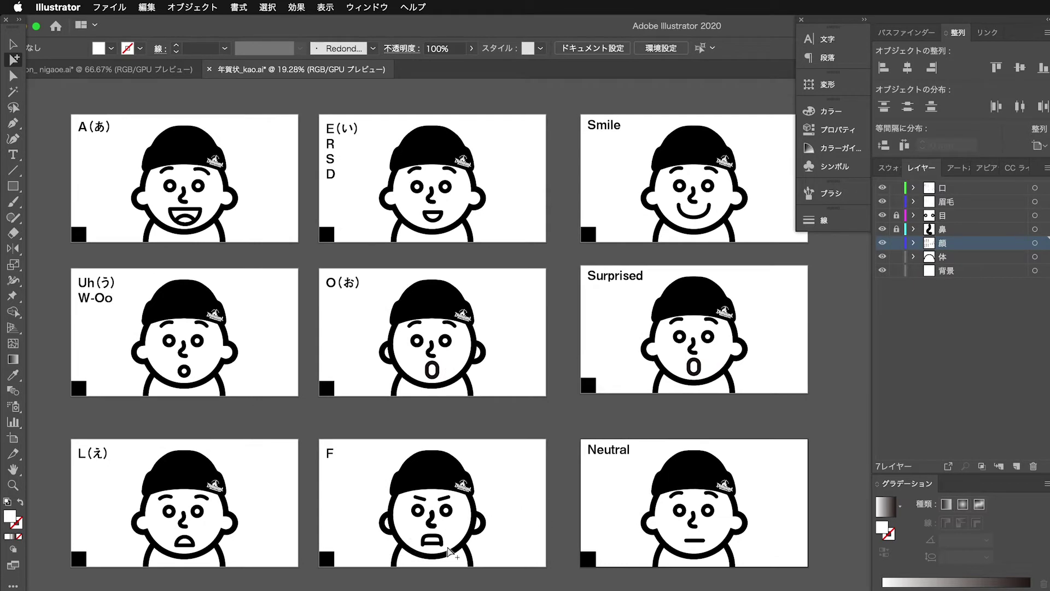
click(512, 557)
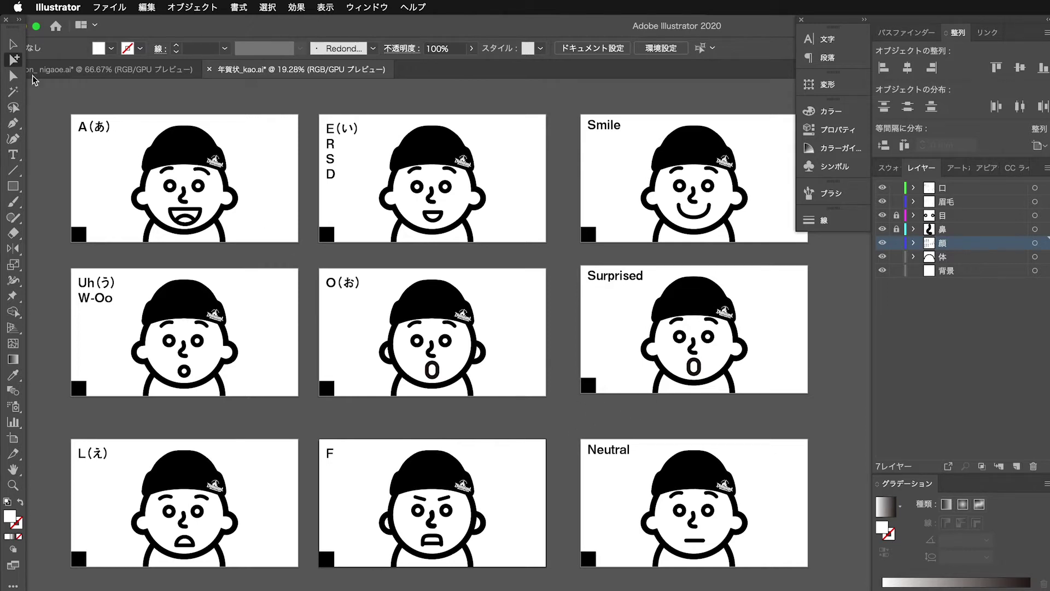
click(13, 44)
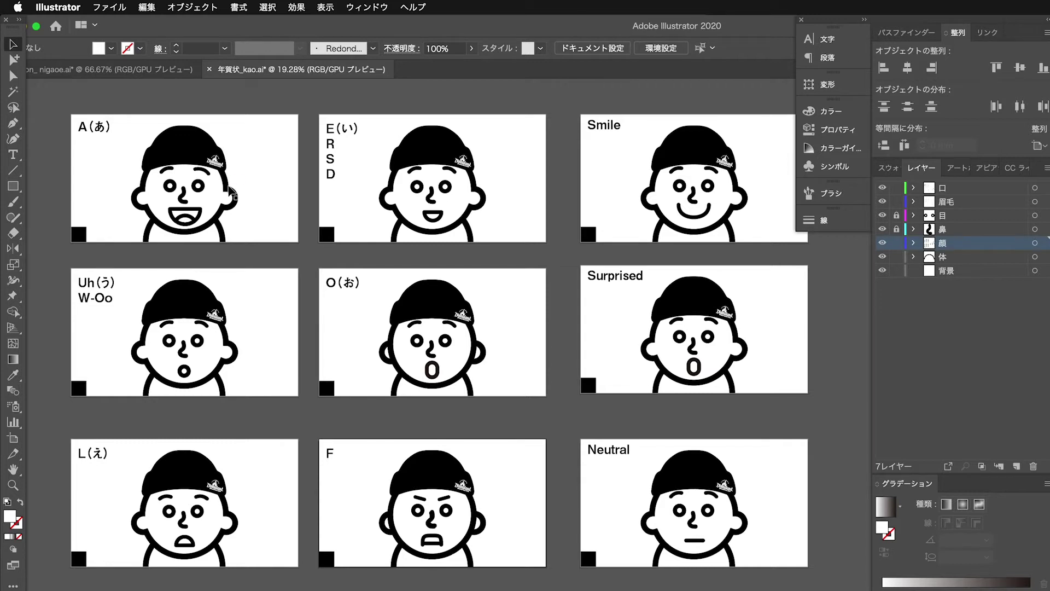
click(389, 261)
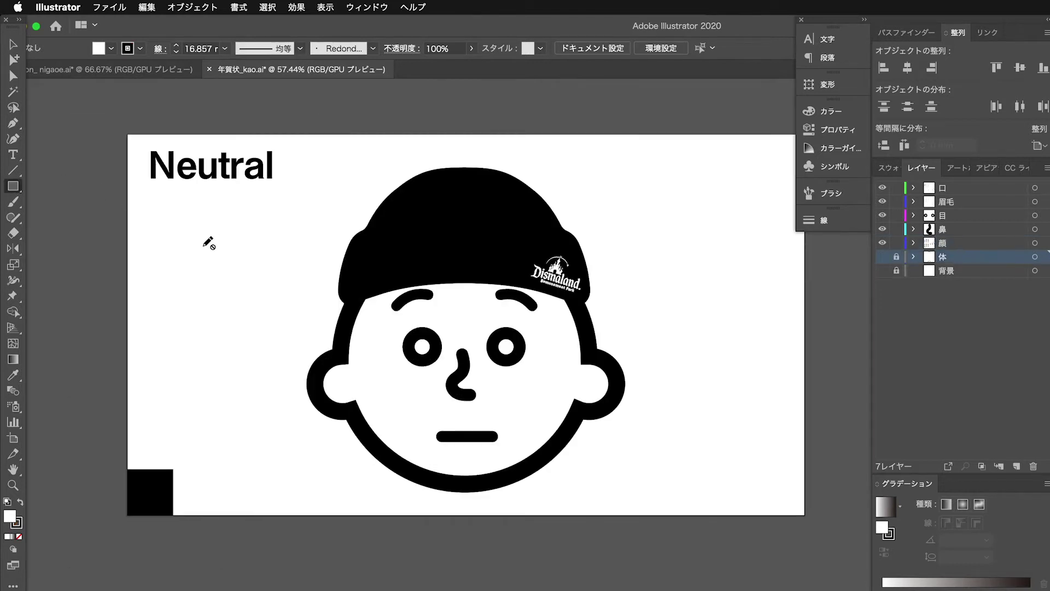
- Target the 顔 layer, trying then undoing a small square and a corner-square move
click(952, 243)
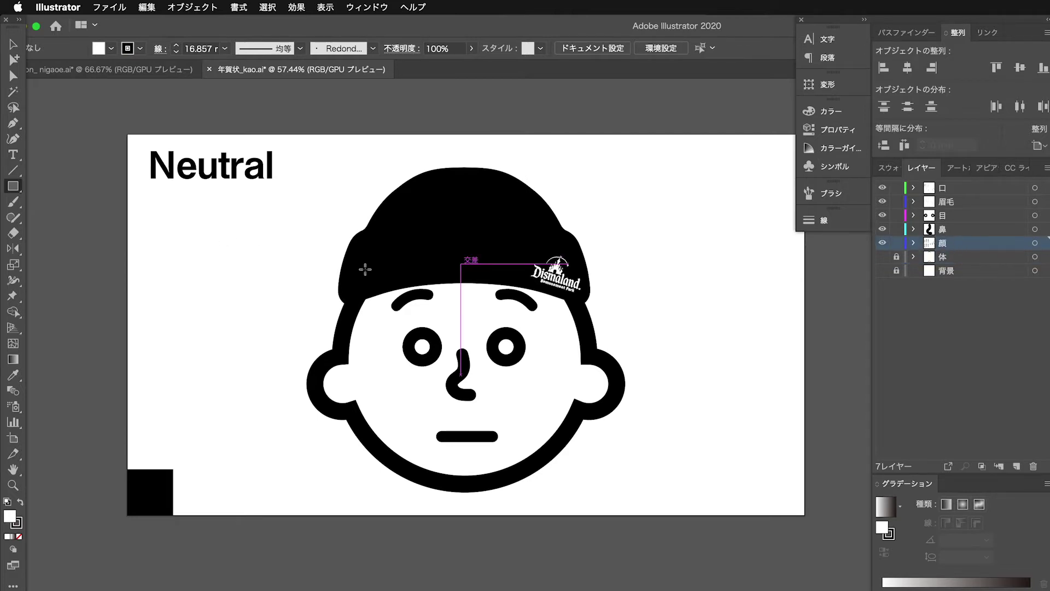
click(166, 234)
drag(165, 234, 173, 240)
key(super+z)
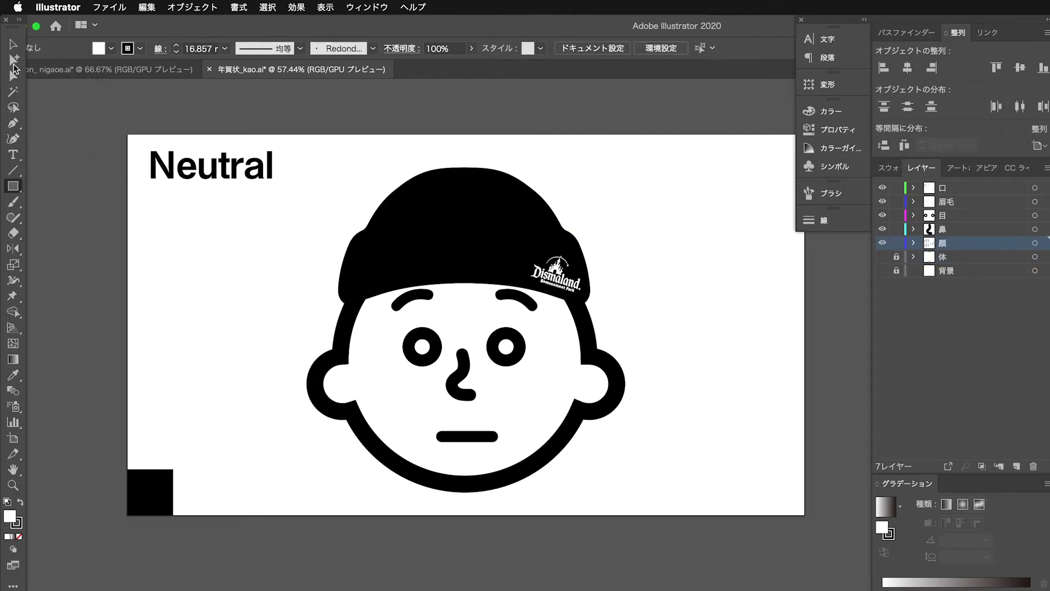
click(14, 59)
drag(164, 480, 186, 454)
key(super+z)
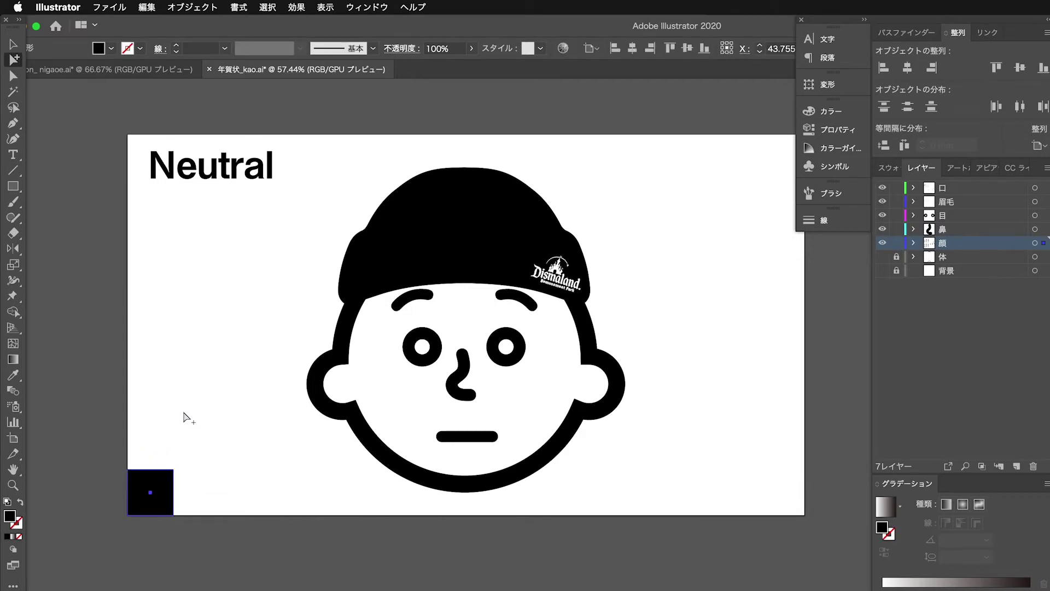
- Draw a new black square left of the face and set alignment to the artboard
key(m)
drag(176, 263, 239, 322)
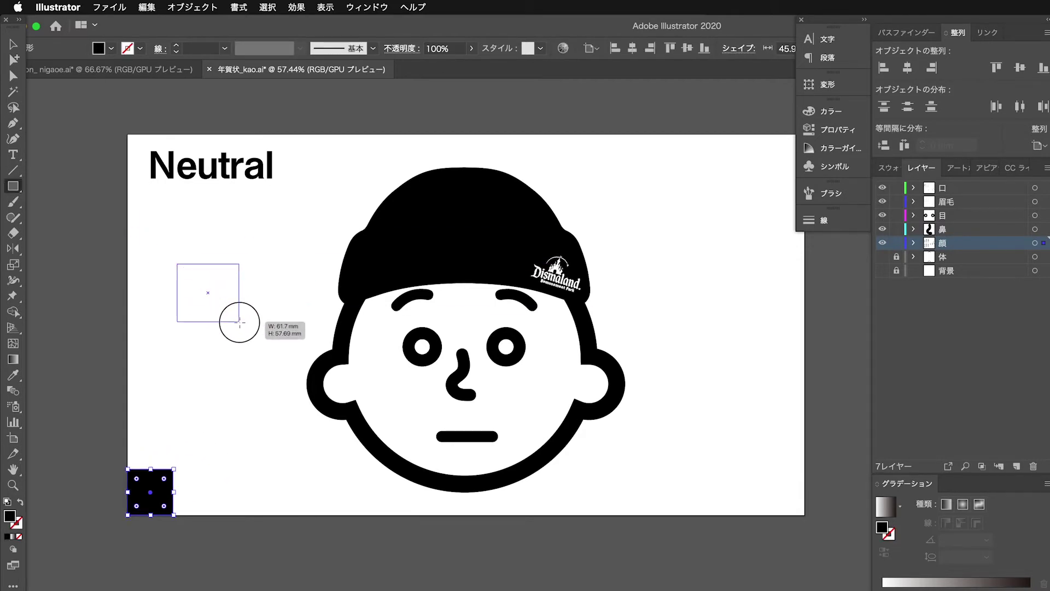
click(14, 59)
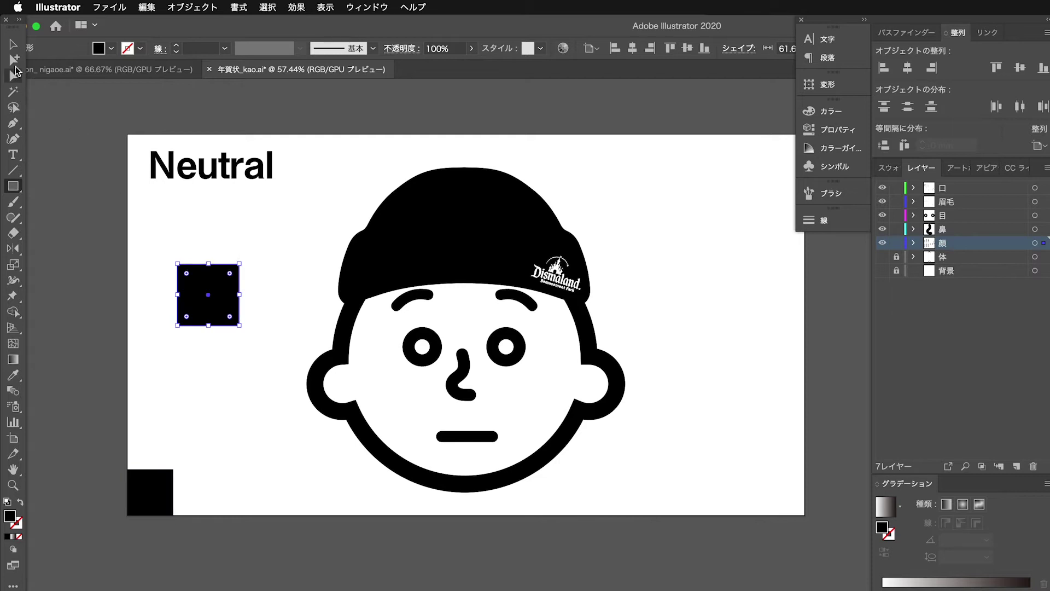
click(118, 150)
click(225, 301)
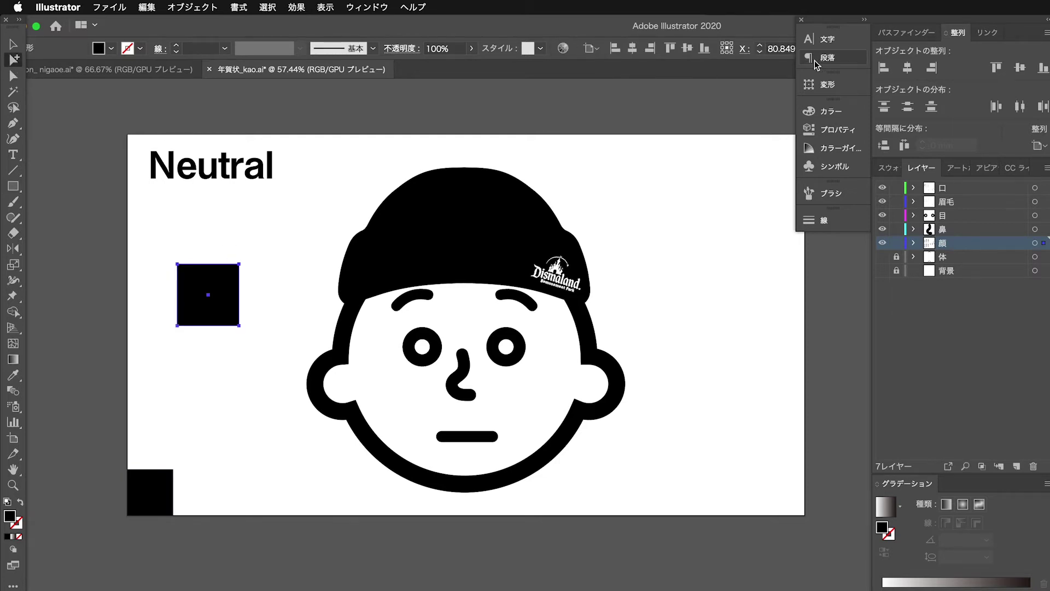
click(1038, 146)
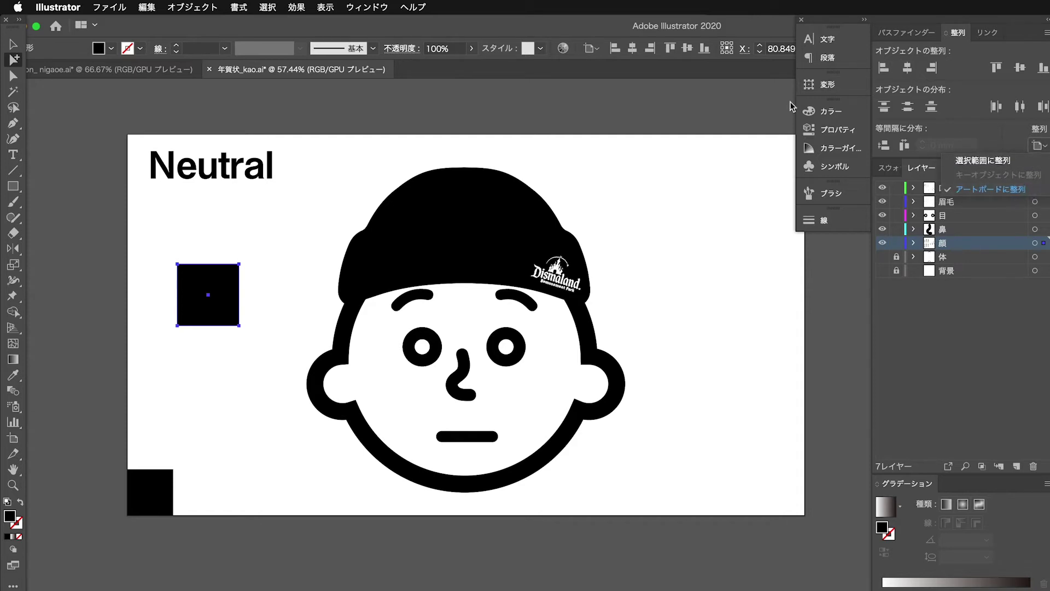
click(892, 71)
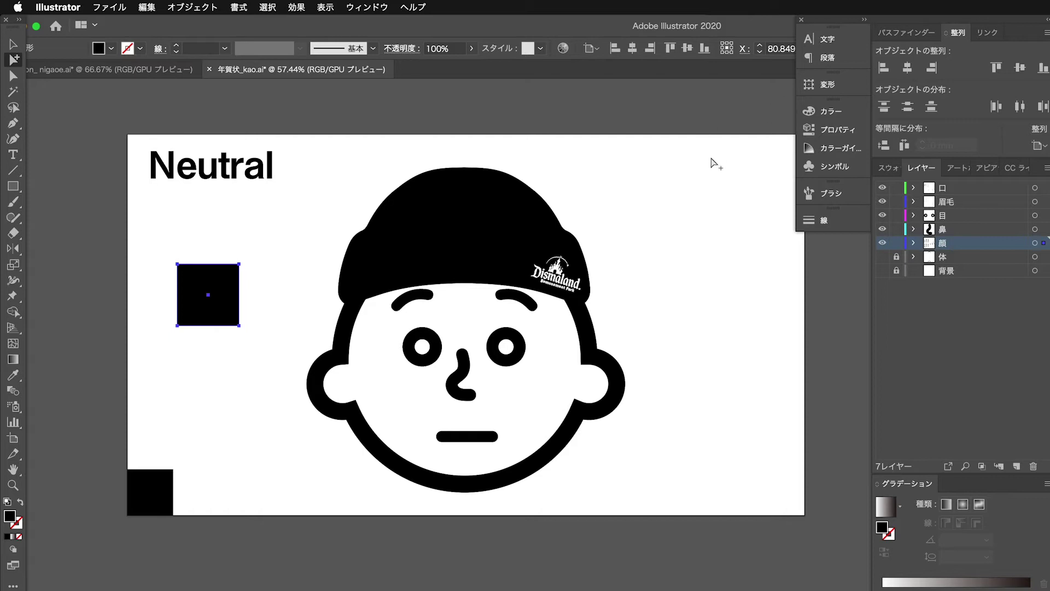
- Align the square to the artboard edges in turn, leaving it at the bottom-left corner
click(717, 181)
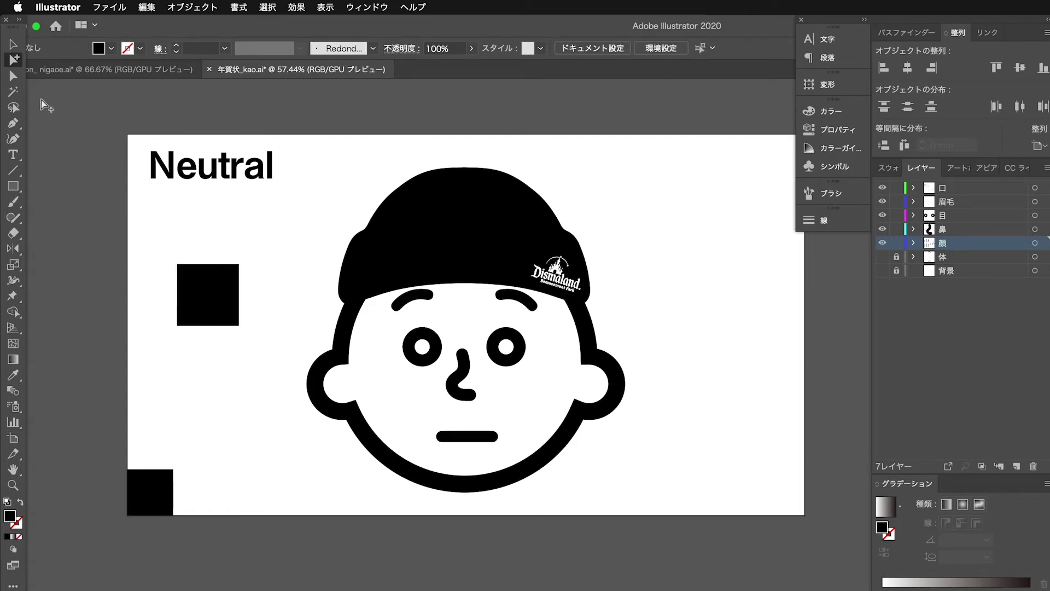
click(214, 304)
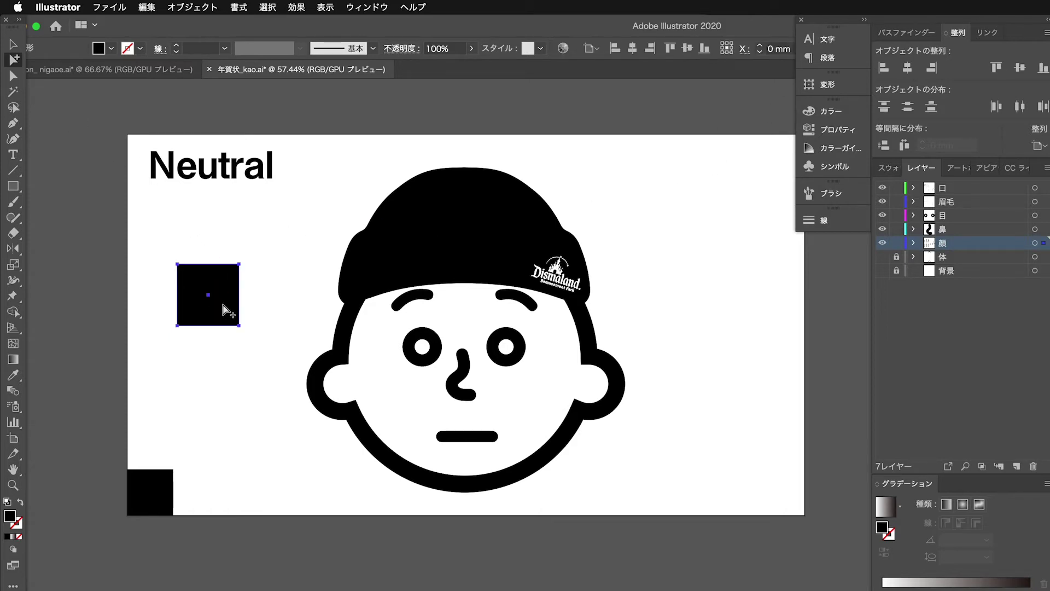
click(883, 68)
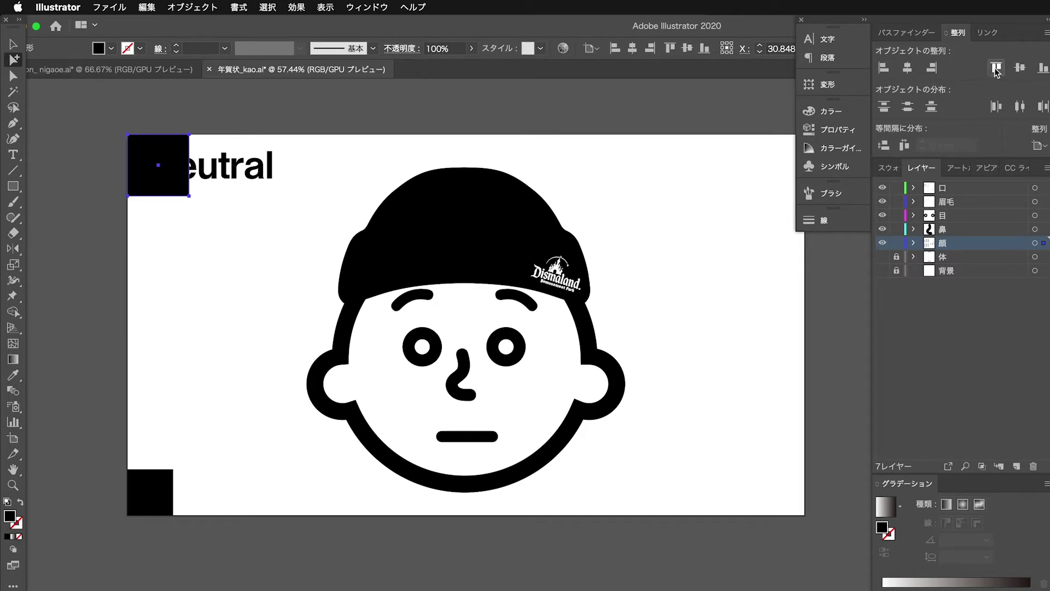
click(996, 68)
click(1043, 68)
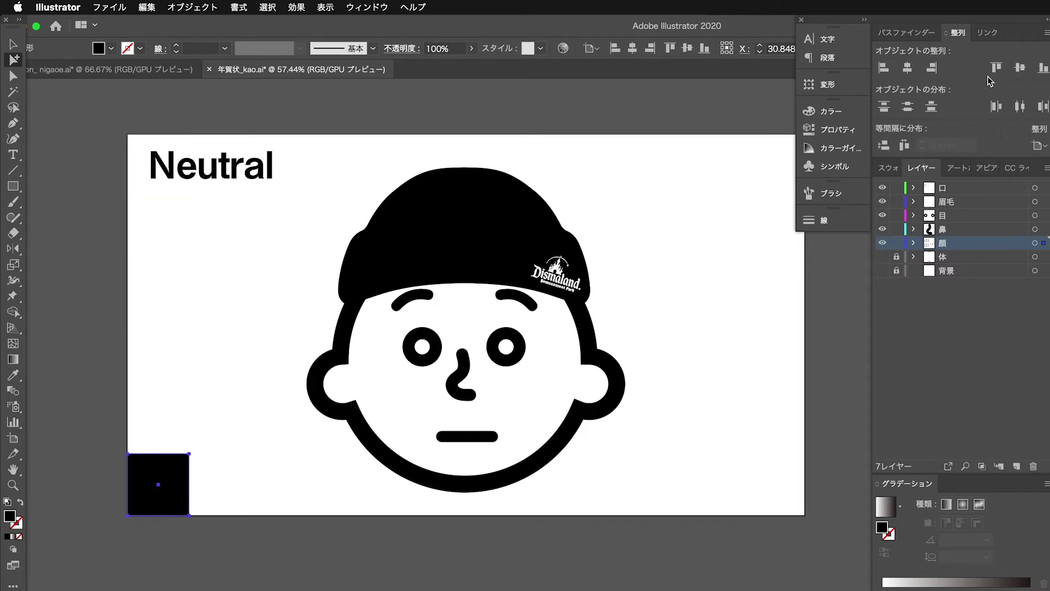
click(932, 68)
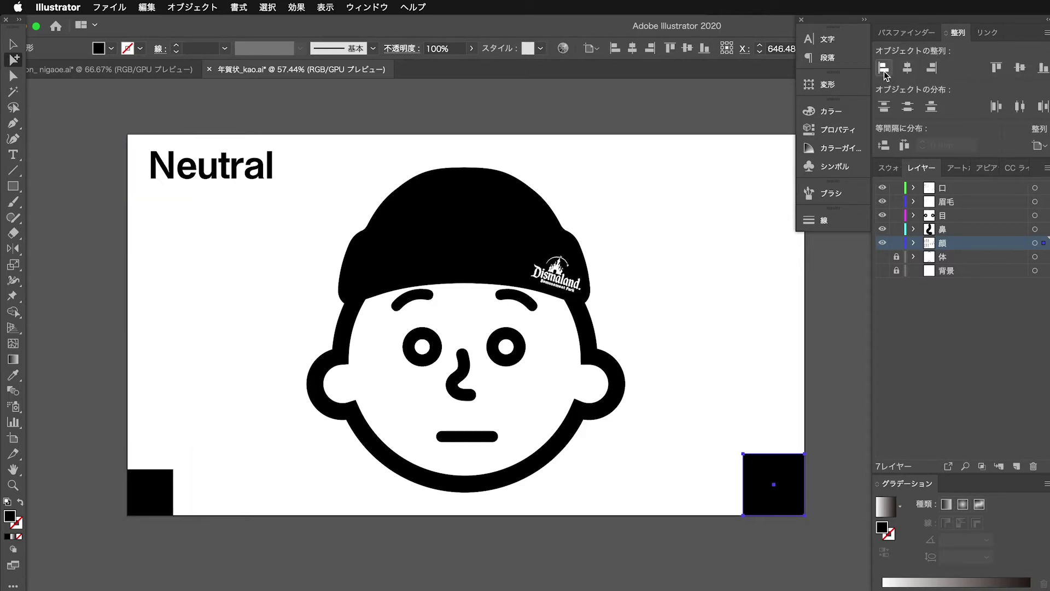
click(883, 68)
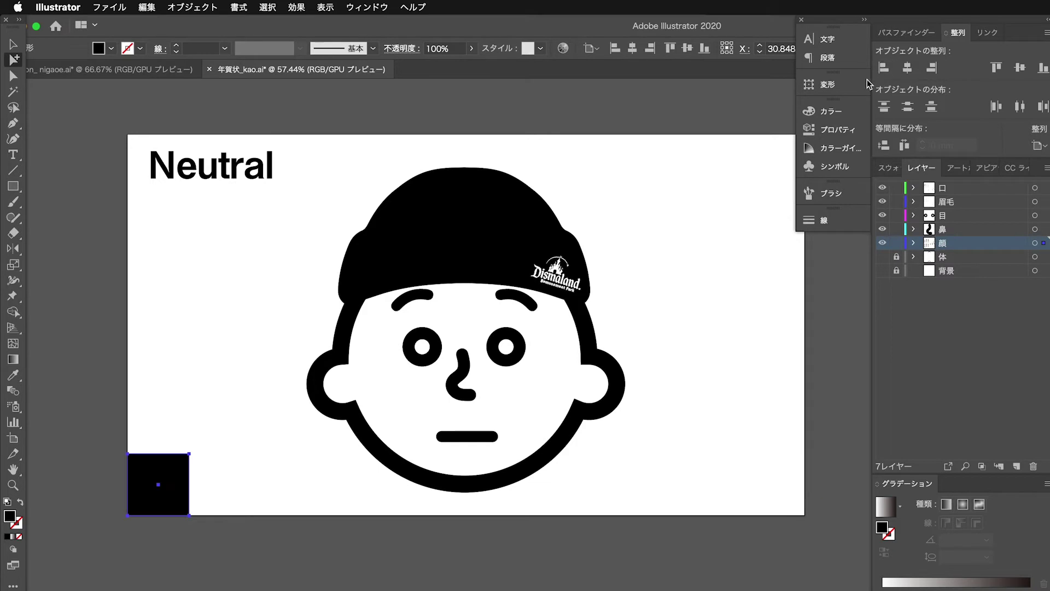
click(296, 421)
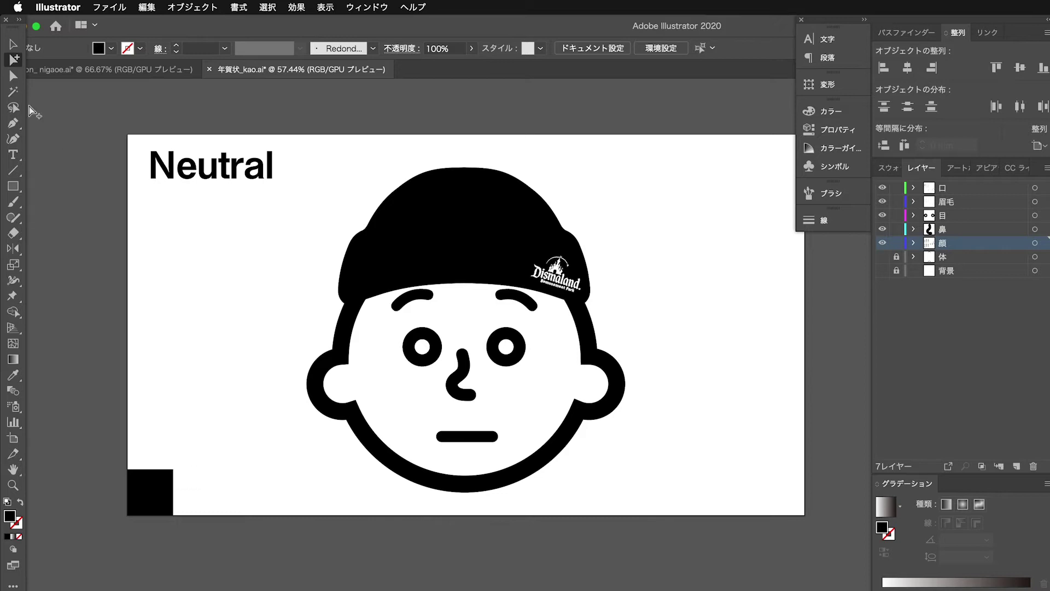
- Select the head, hat and black corner square together, then switch to Chad.psd in Photoshop
key(v)
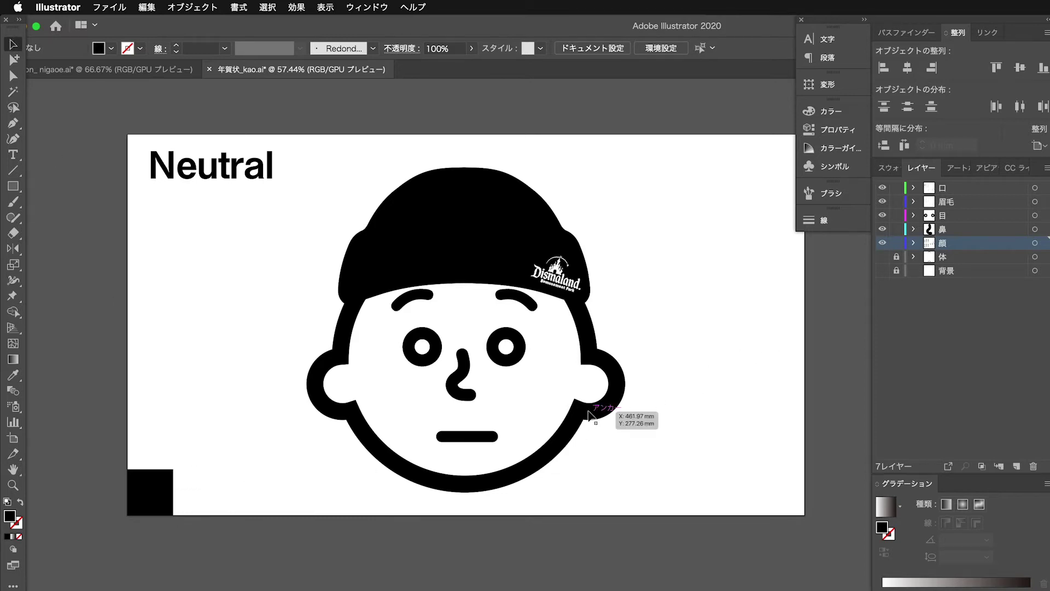
click(608, 409)
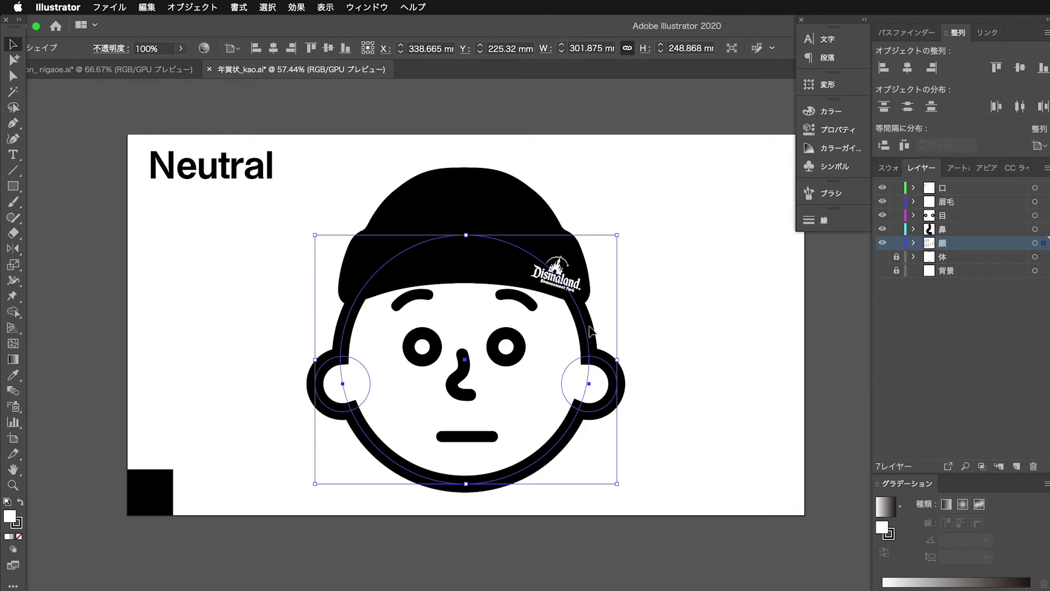
shift+click(550, 273)
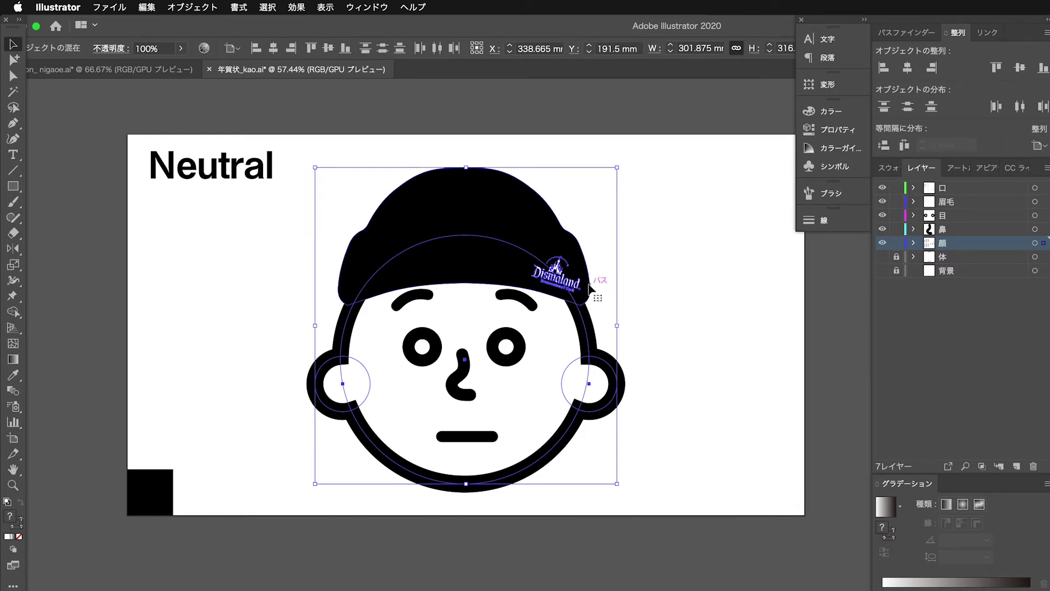
drag(589, 284, 284, 278)
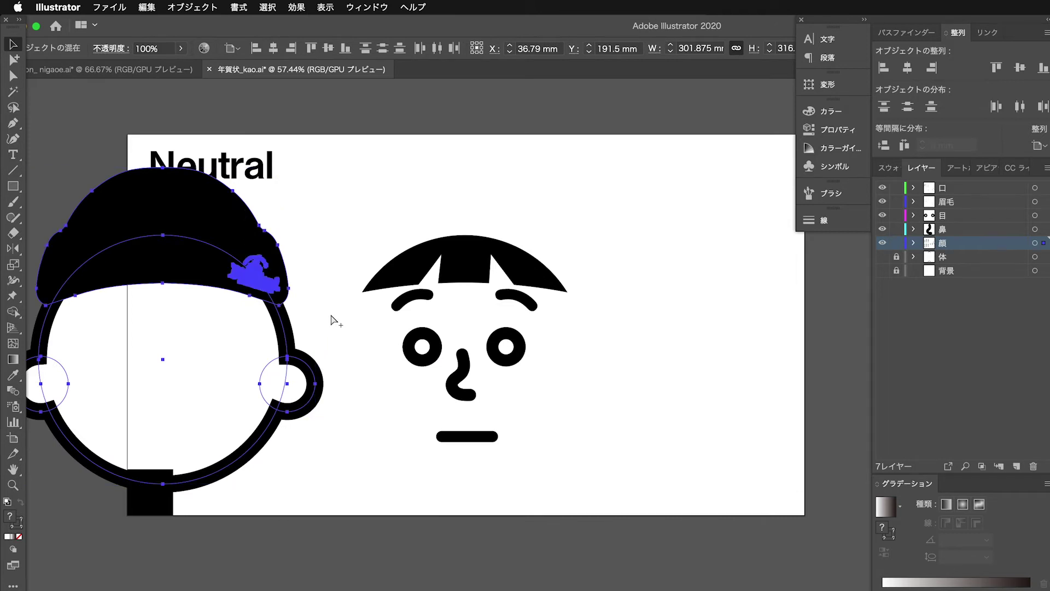
key(super+z)
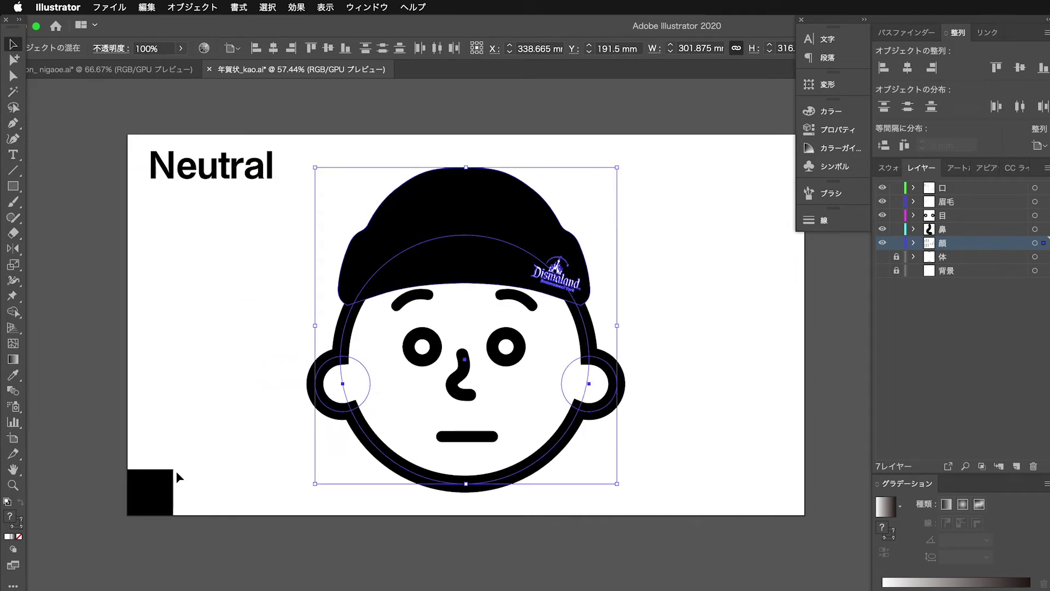
shift+click(169, 478)
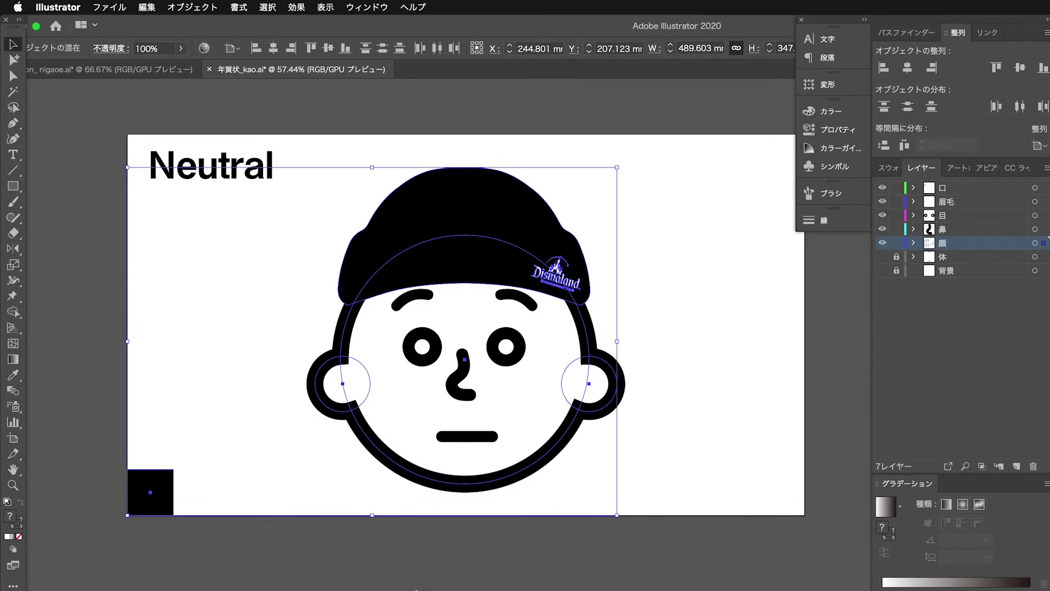
click(402, 578)
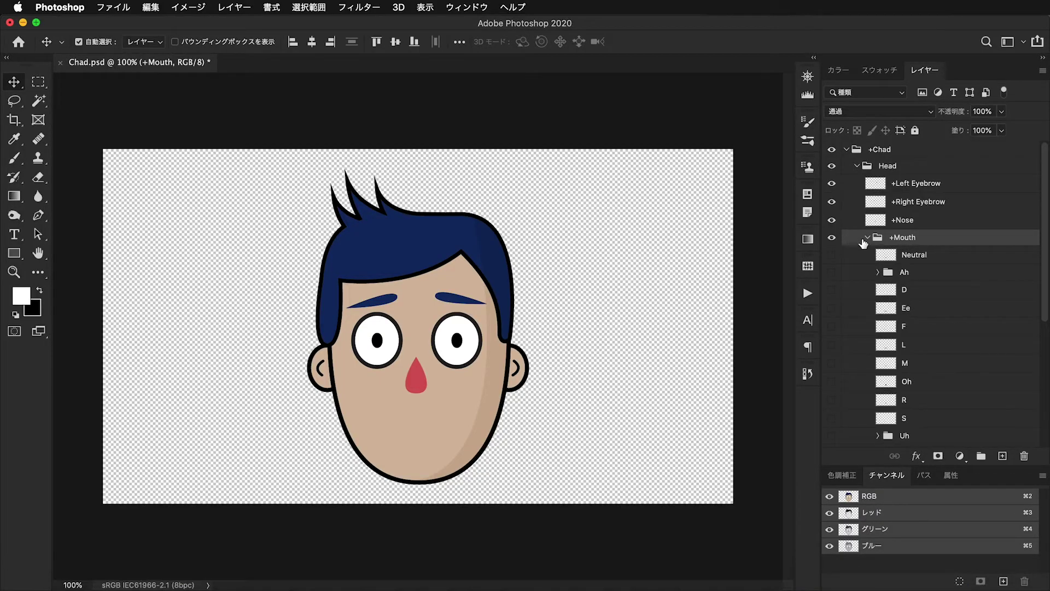
- Collapse the +Mouth, Head and +Chad groups, then paste the Illustrator head as pixels
click(867, 237)
click(858, 165)
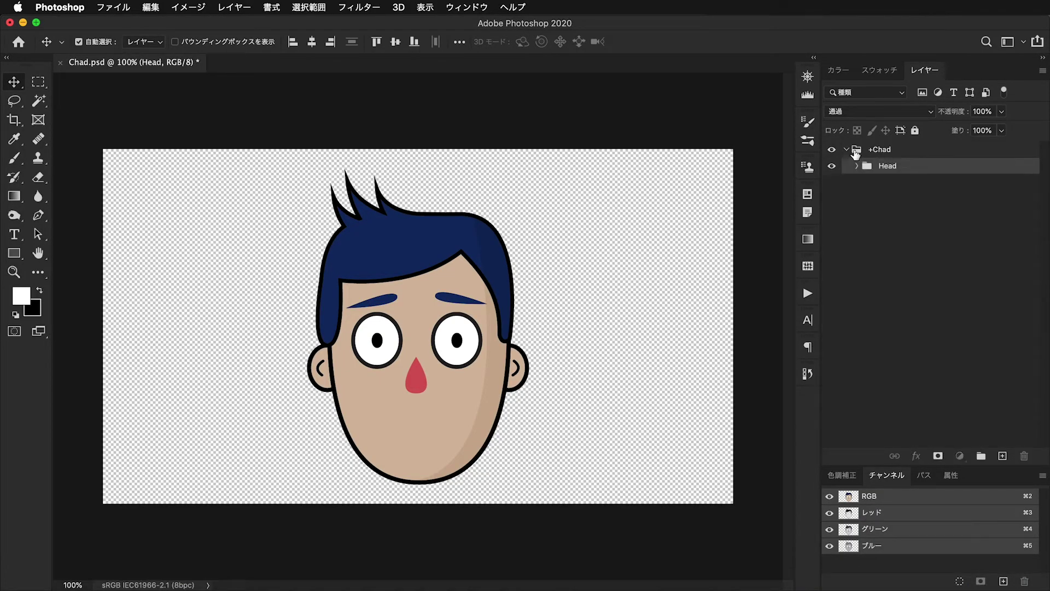
click(847, 150)
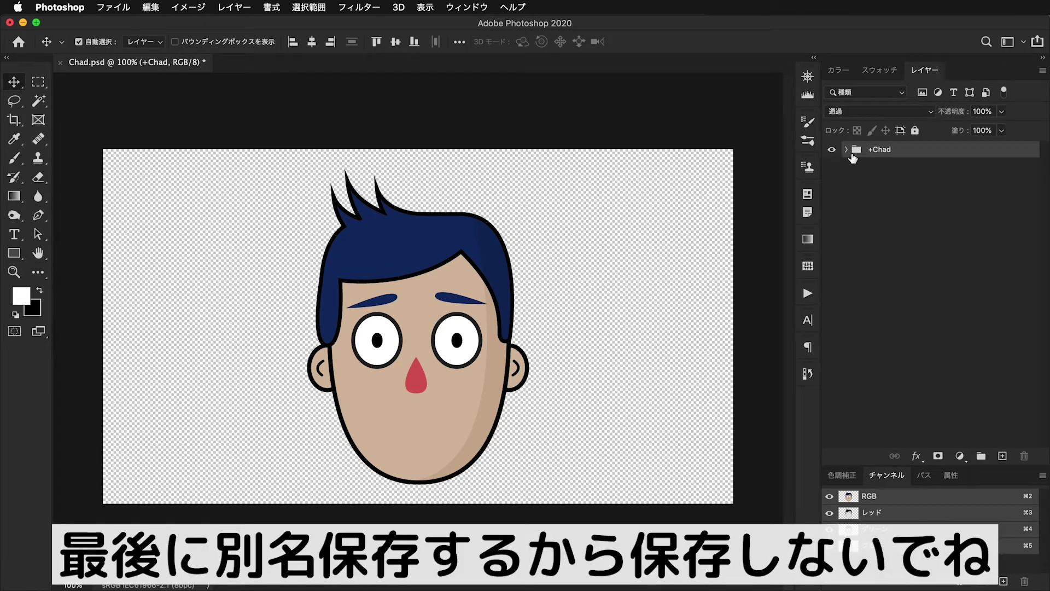
key(super+v)
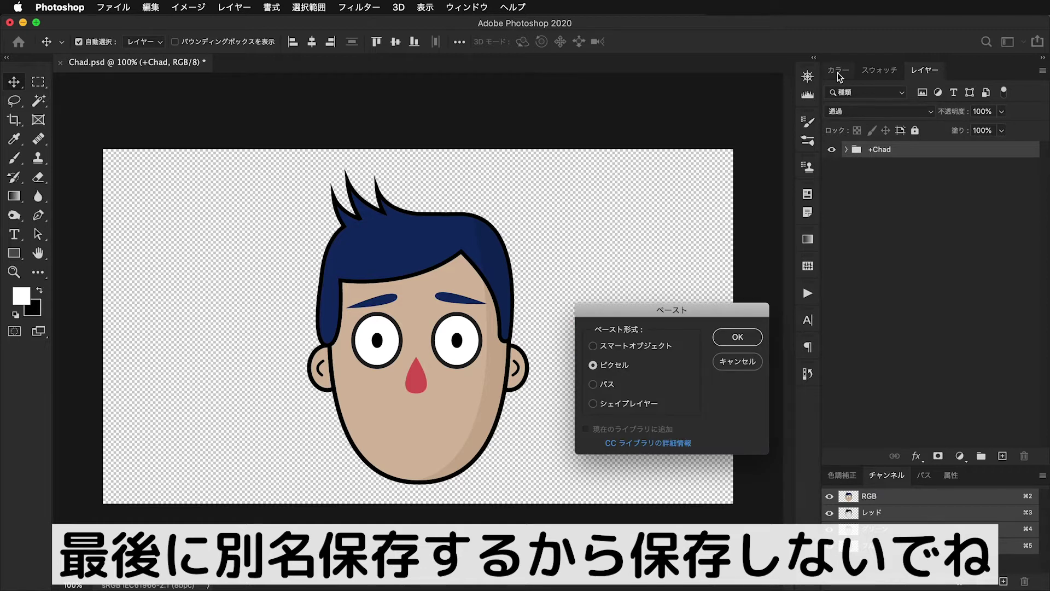
key(Return)
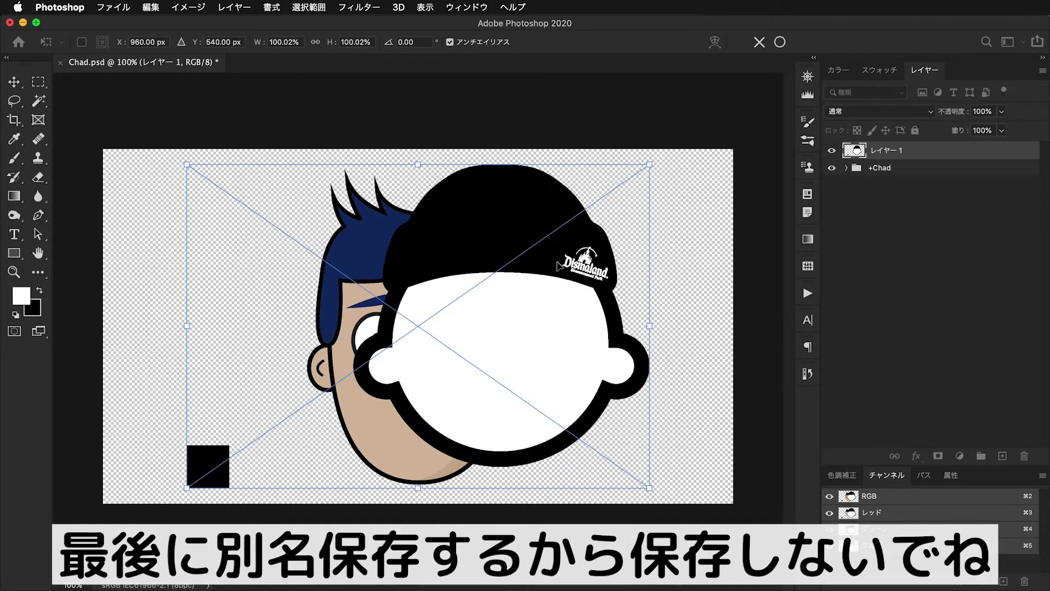
click(22, 85)
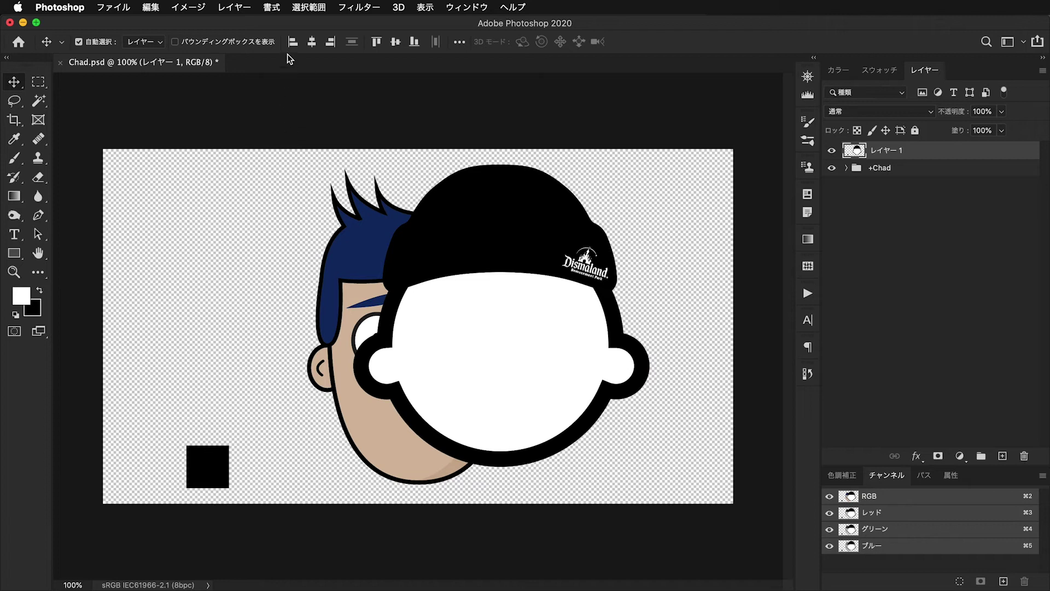
- Align the pasted head layer to the canvas's left and bottom edges
click(458, 43)
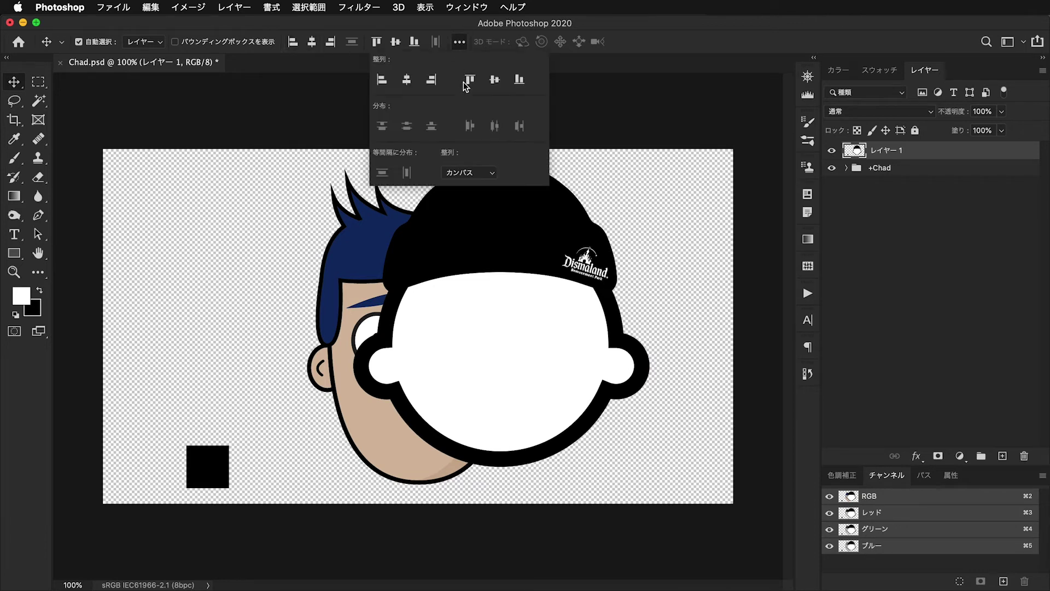
click(486, 176)
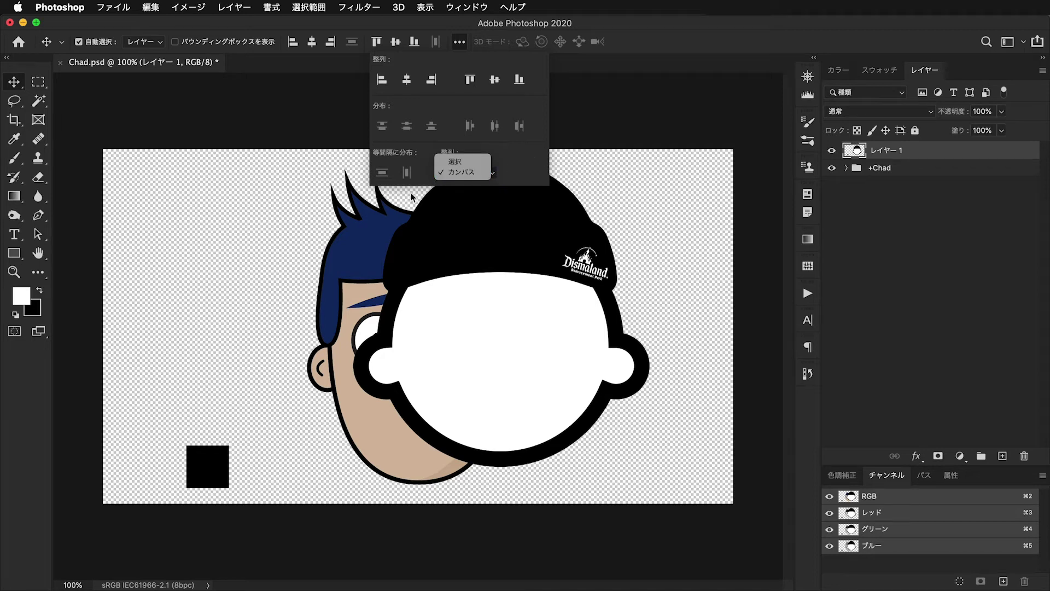
click(463, 174)
click(382, 80)
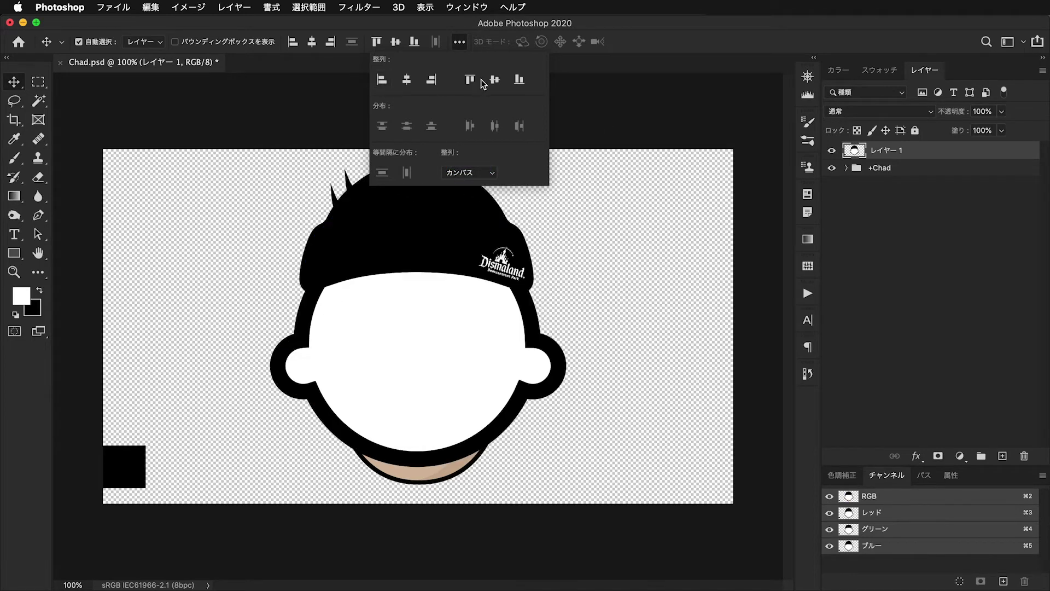
click(519, 86)
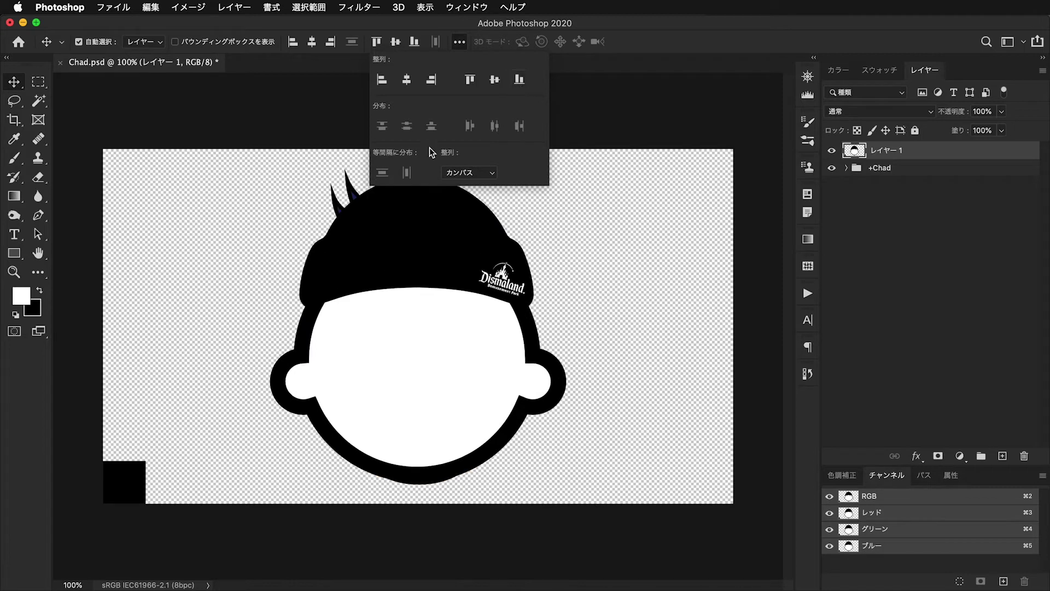
click(257, 119)
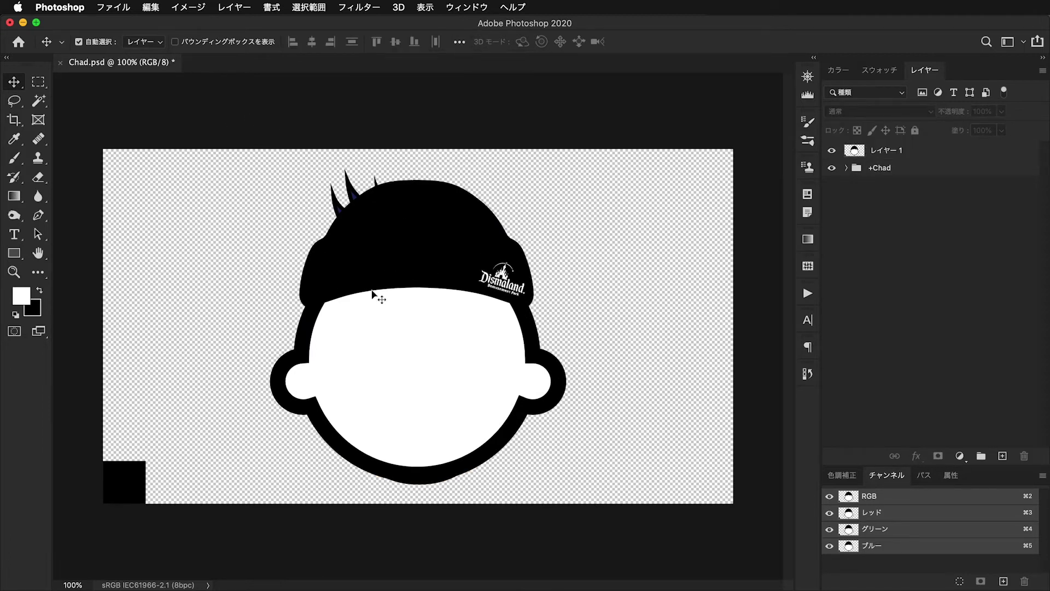
drag(162, 458, 164, 462)
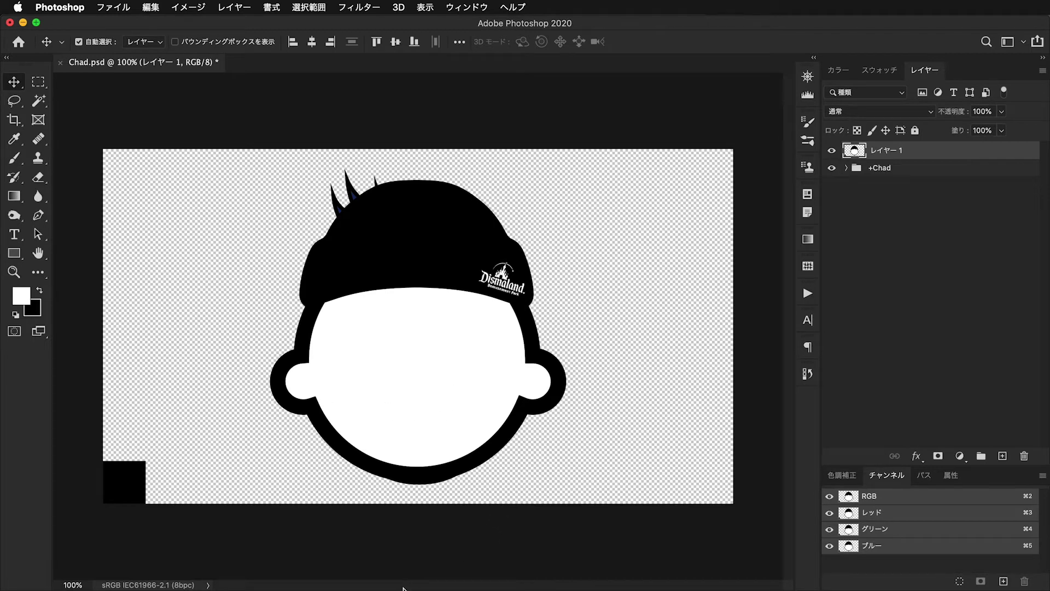
- Copy the nose and corner square from Illustrator and paste them into Chad.psd as pixels
click(418, 579)
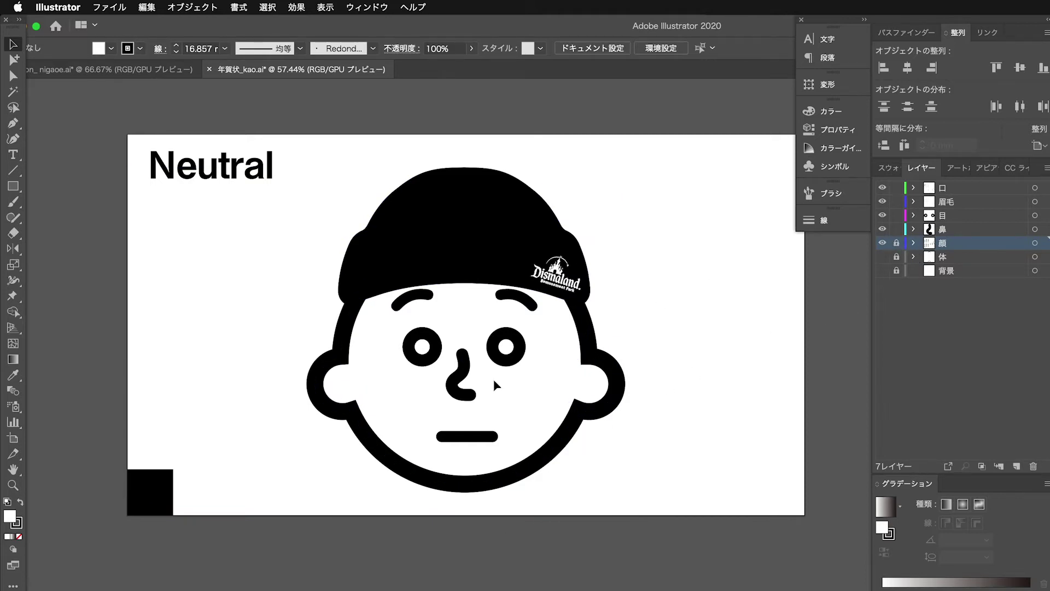
key(ctrl+alt+2)
click(400, 579)
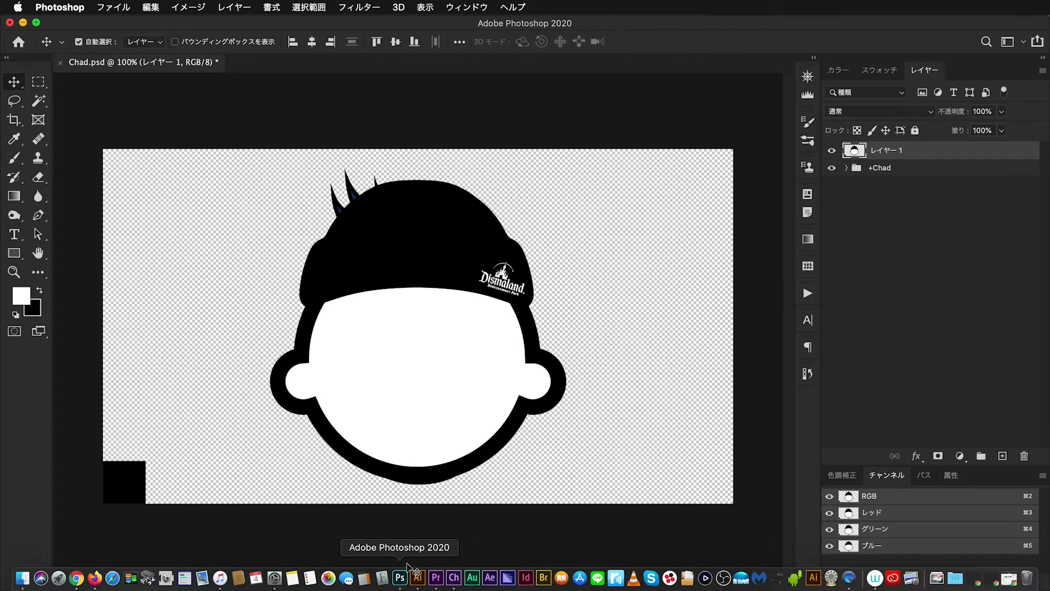
click(423, 539)
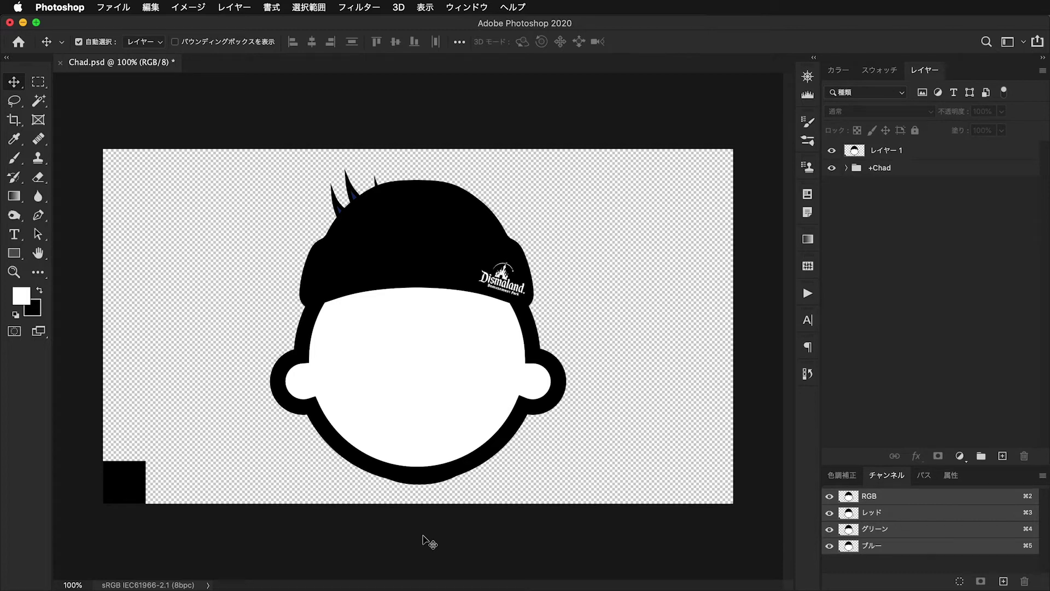
key(super+v)
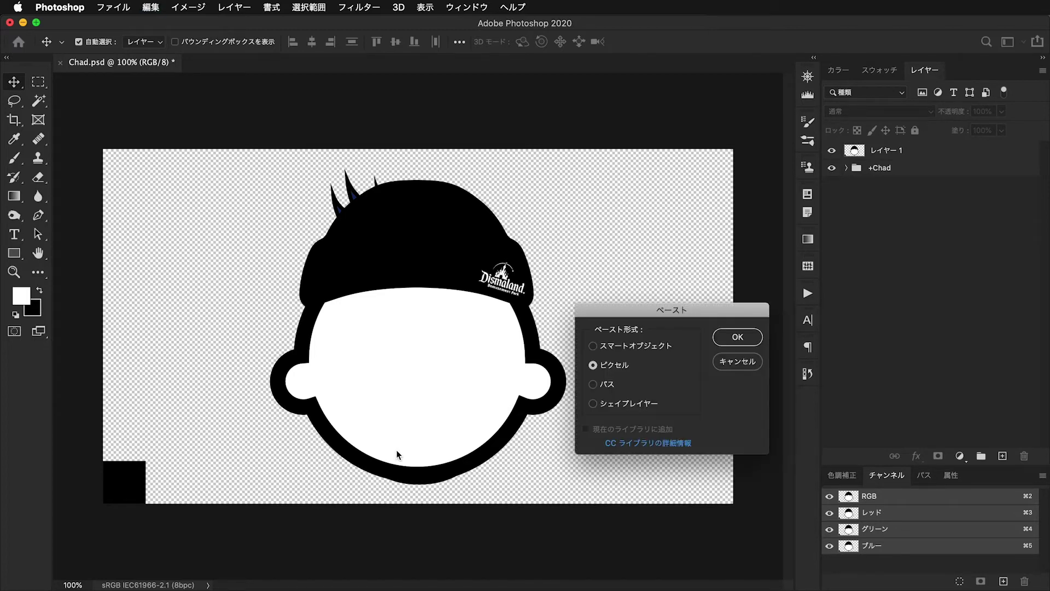
key(Return)
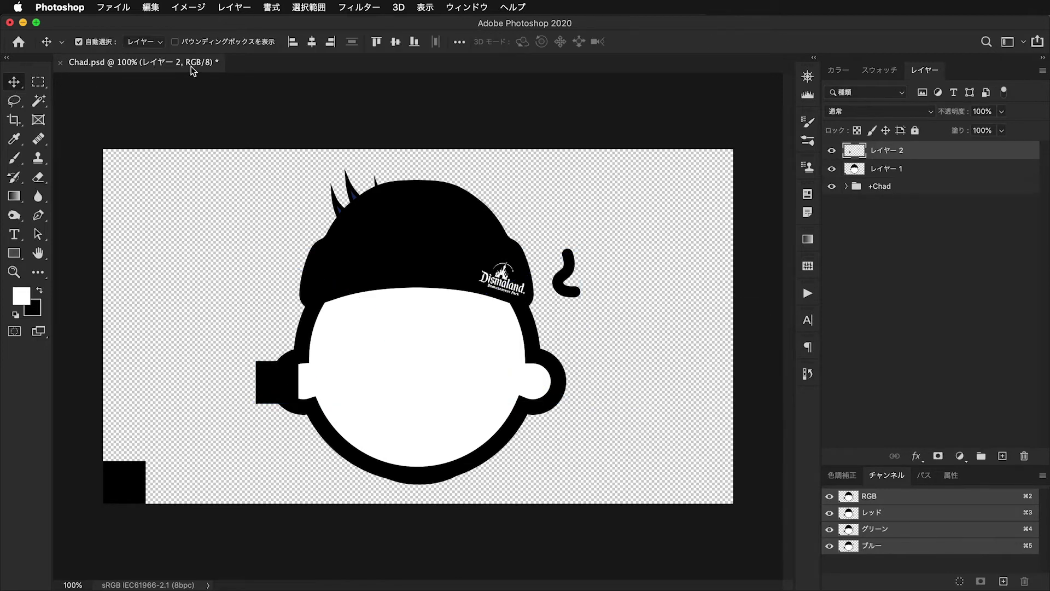
- Align the nose layer to the canvas's left and bottom edges
click(292, 44)
click(414, 43)
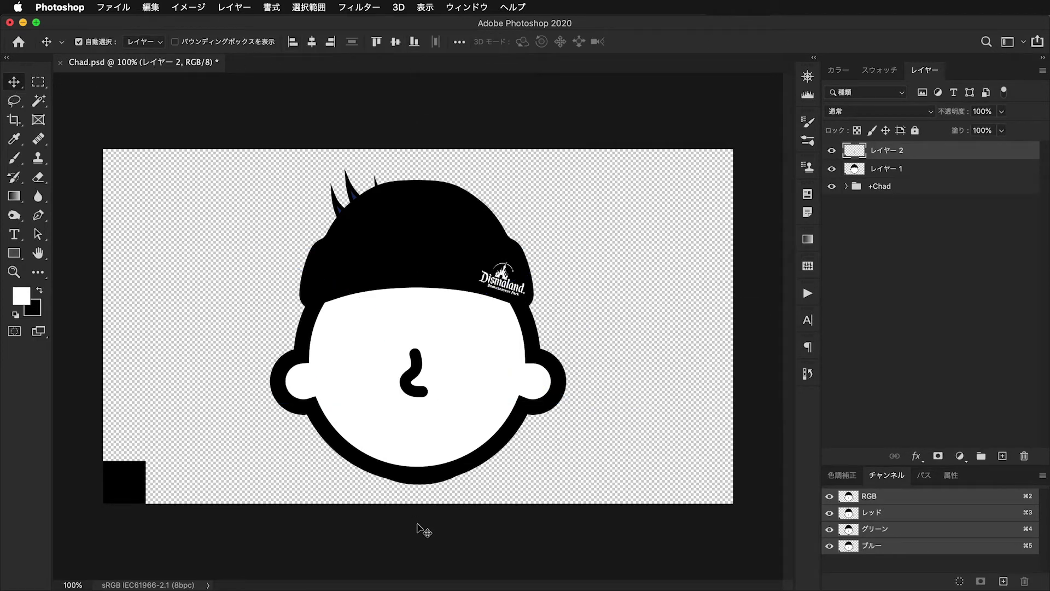
click(417, 526)
- Copy the left eye with the black corner square and paste it into Chad.psd as pixels
click(417, 581)
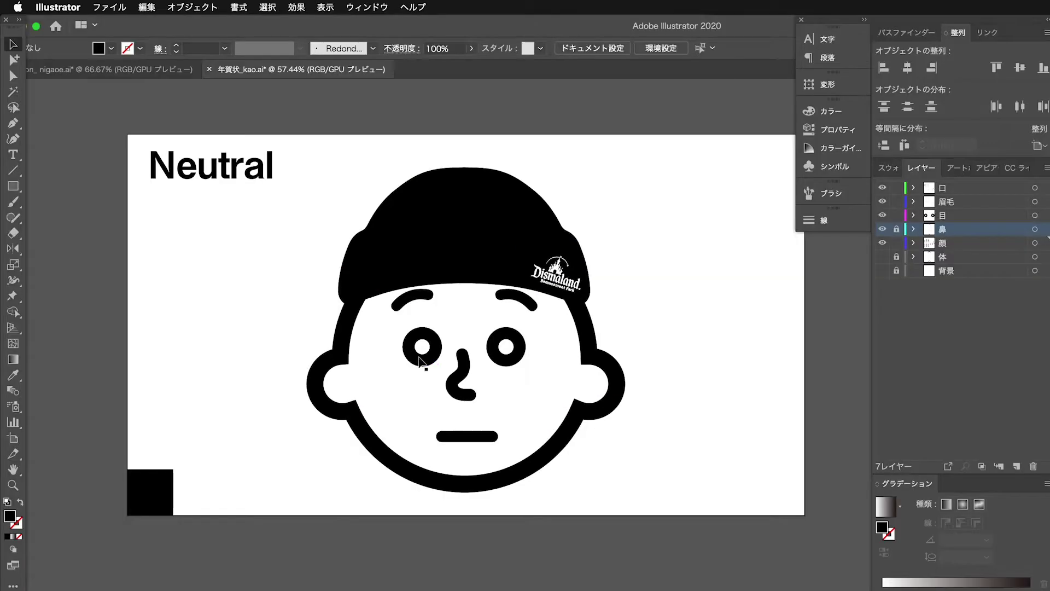
click(421, 358)
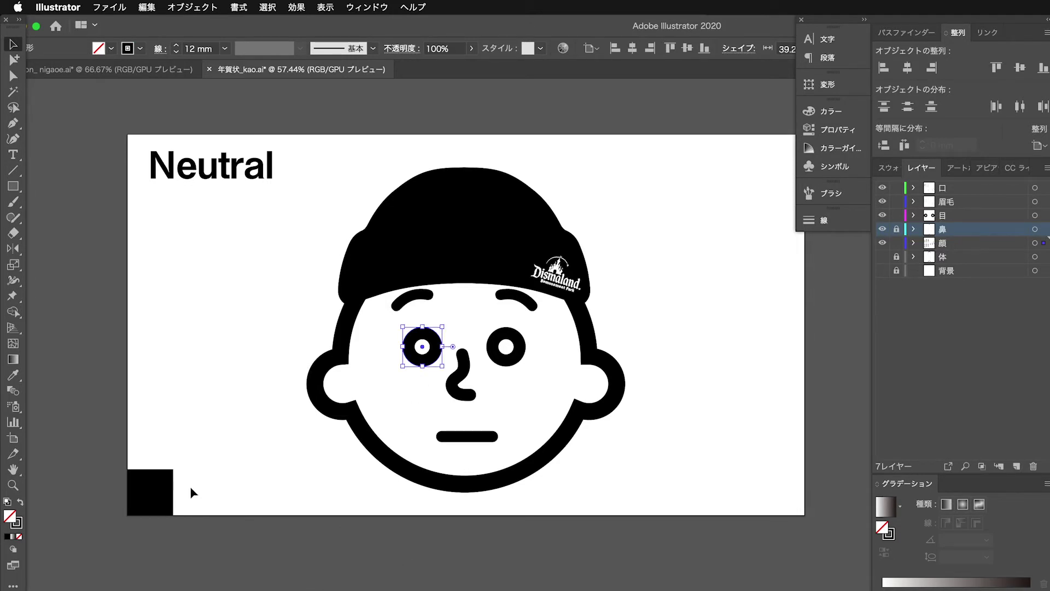
shift+click(167, 475)
mouse_move(358, 589)
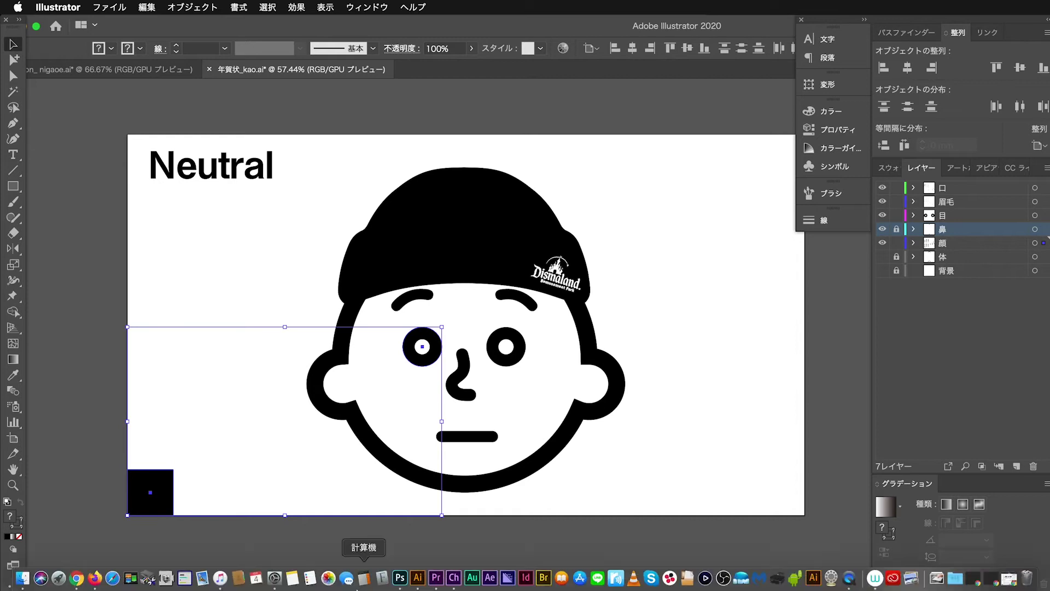
click(400, 577)
key(super+v)
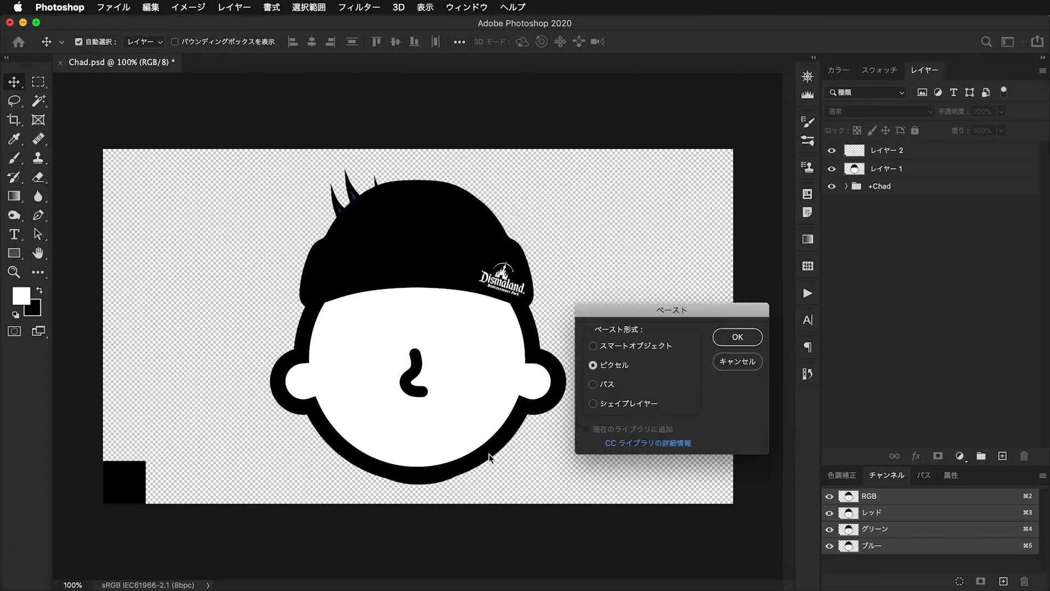
key(Return)
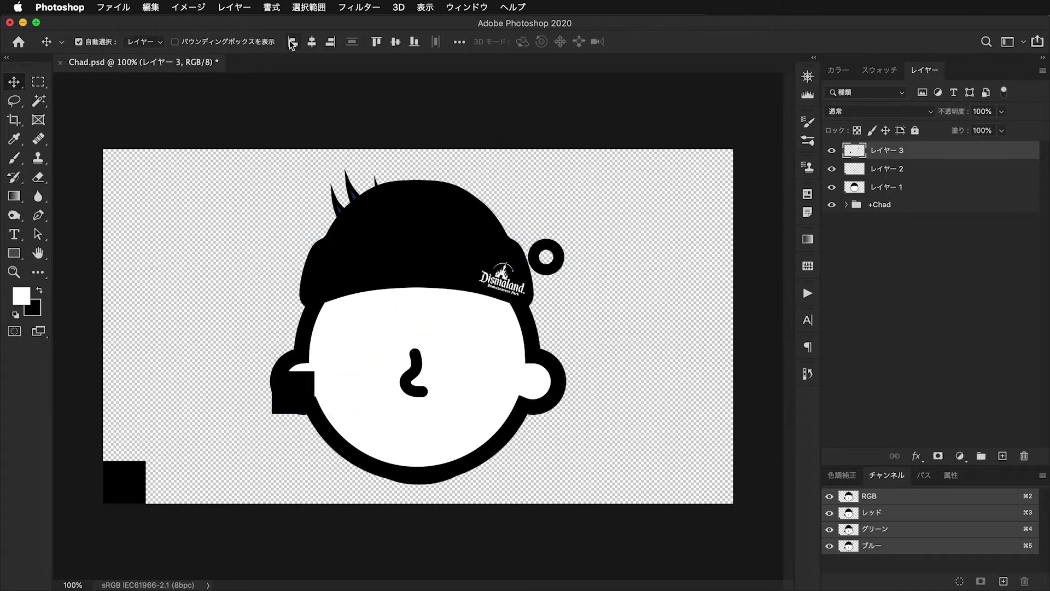
- Align the left-eye layer left and bottom, then bring the right eye into Chad.psd
click(293, 42)
click(414, 42)
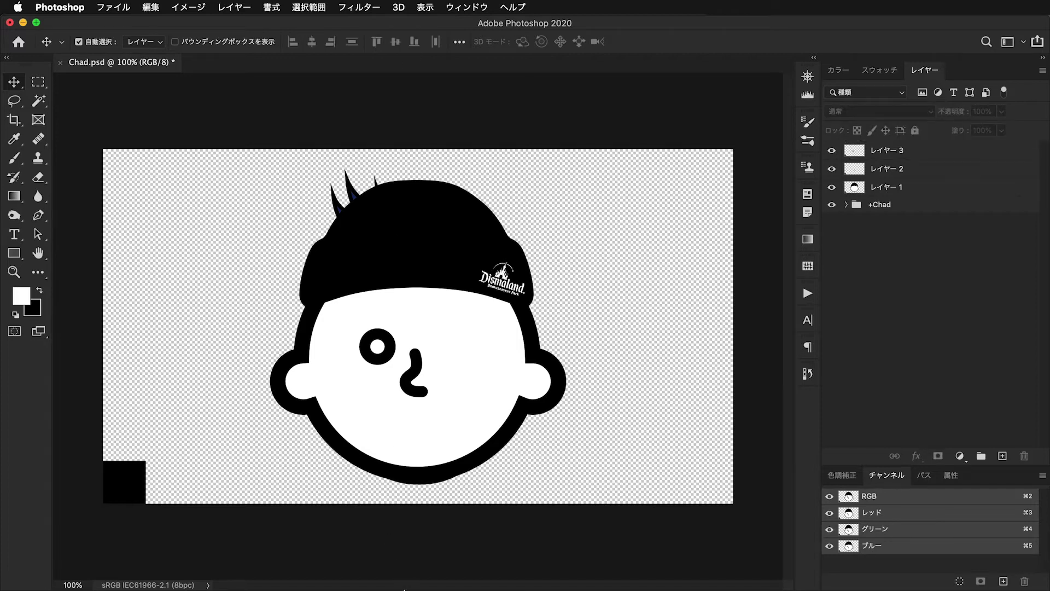
click(419, 579)
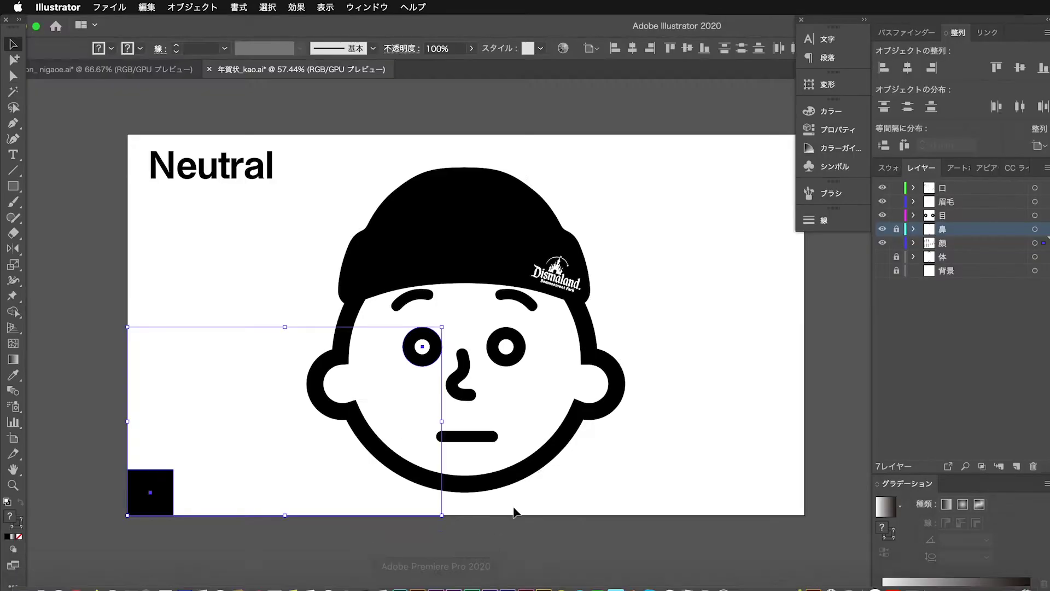
click(519, 362)
drag(177, 455, 430, 503)
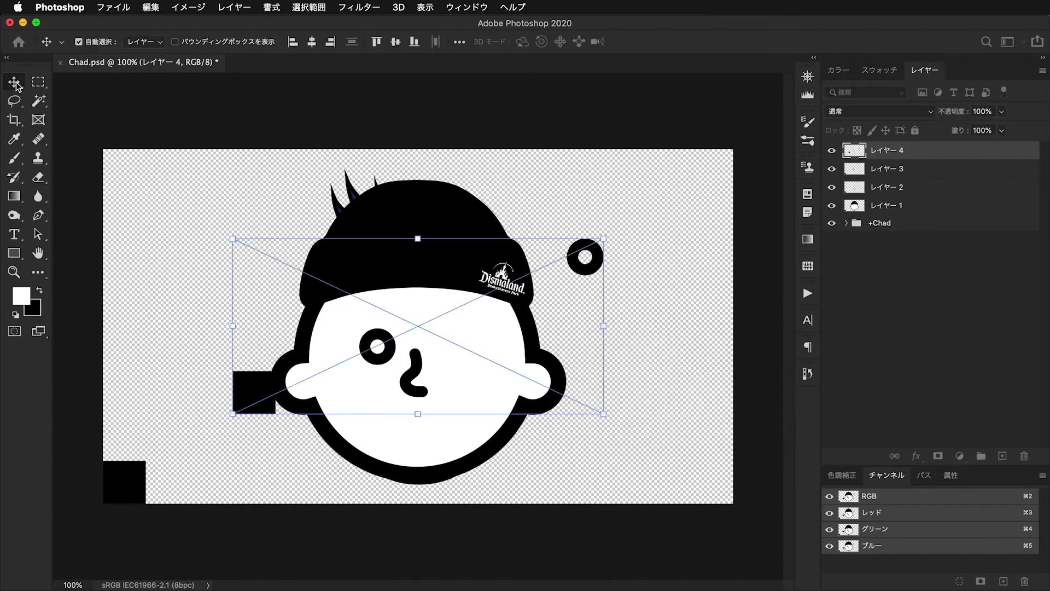
key(Escape)
- Bring the left and right eyebrows from Illustrator into Chad.psd as pixel layers
click(418, 578)
drag(210, 484, 410, 544)
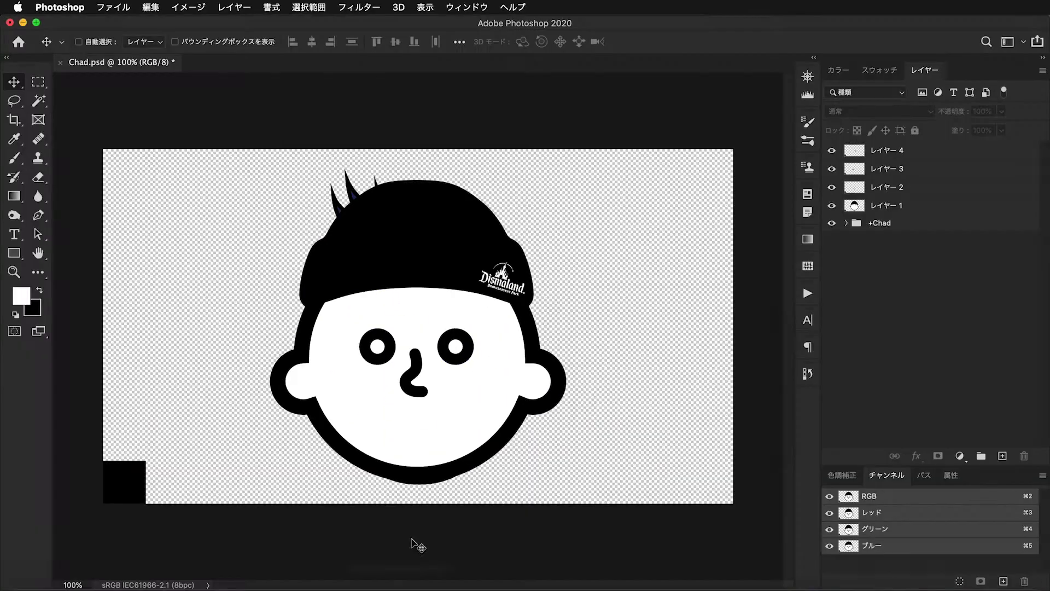
click(426, 574)
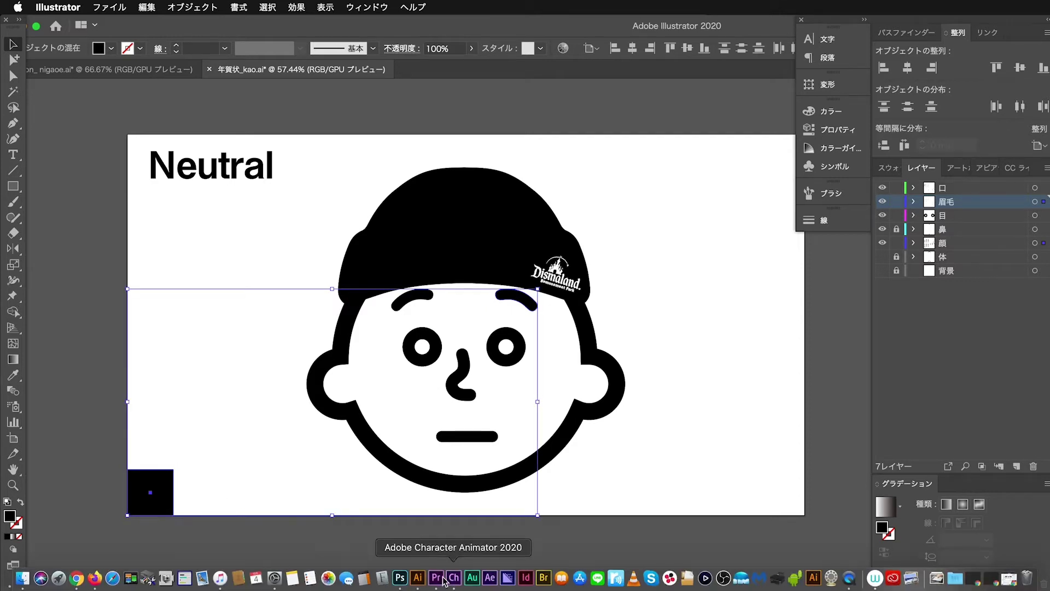
drag(517, 300, 418, 284)
key(Escape)
key(super+v)
key(Return)
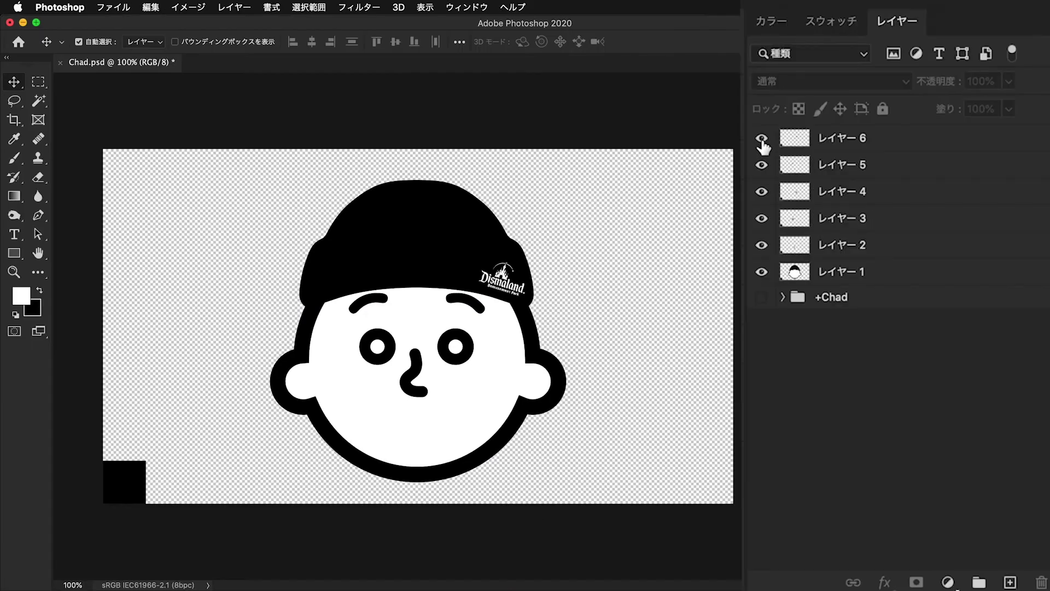
- Toggle each pasted layer's visibility to check the eyebrows, eyes, nose and head
click(761, 138)
click(763, 140)
click(765, 166)
click(762, 164)
click(762, 192)
click(763, 191)
click(763, 218)
click(763, 218)
click(762, 245)
click(762, 246)
click(762, 272)
click(762, 273)
- Make +Chad visible again and gather レイヤー 1 through レイヤー 6 into a new group
click(783, 297)
click(797, 321)
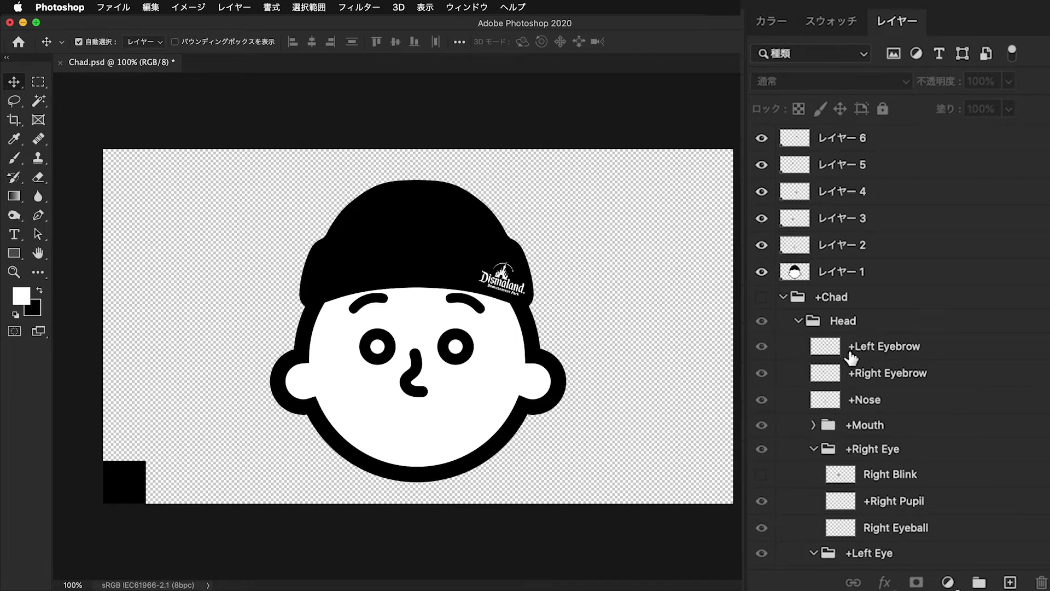
click(763, 347)
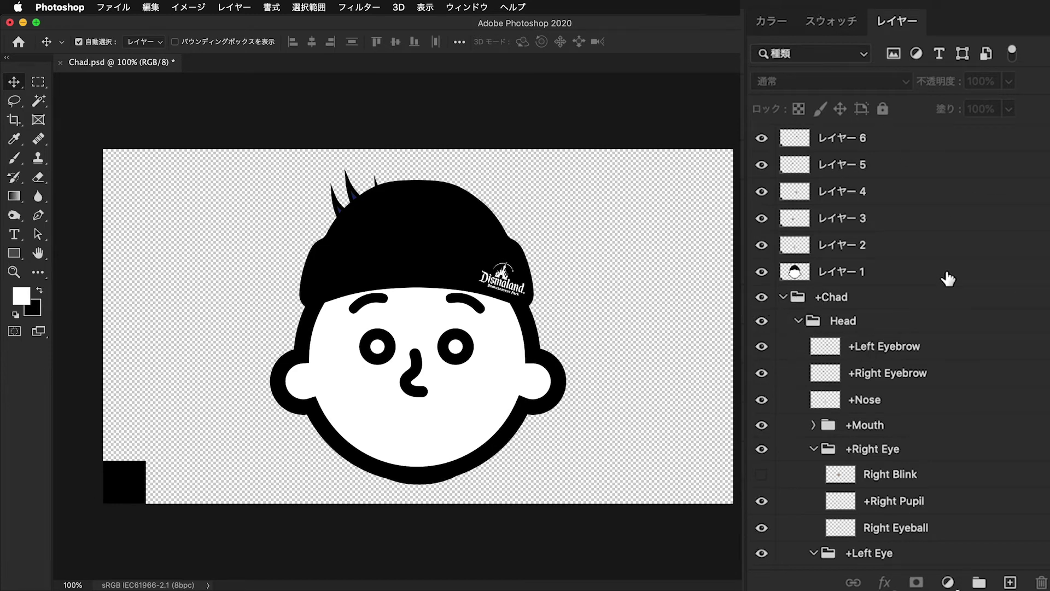
click(798, 320)
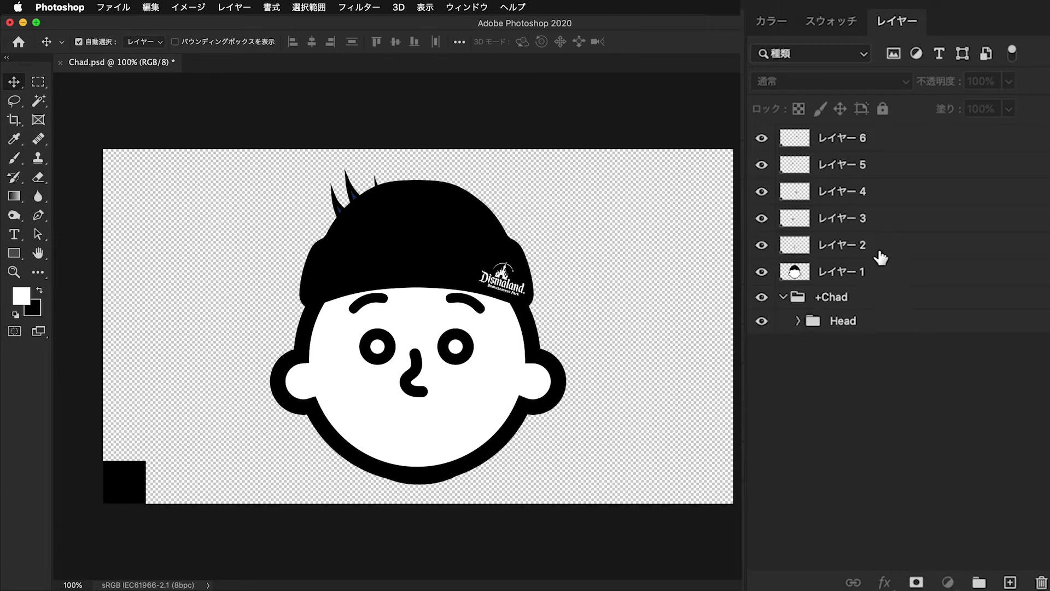
click(881, 264)
shift+click(888, 144)
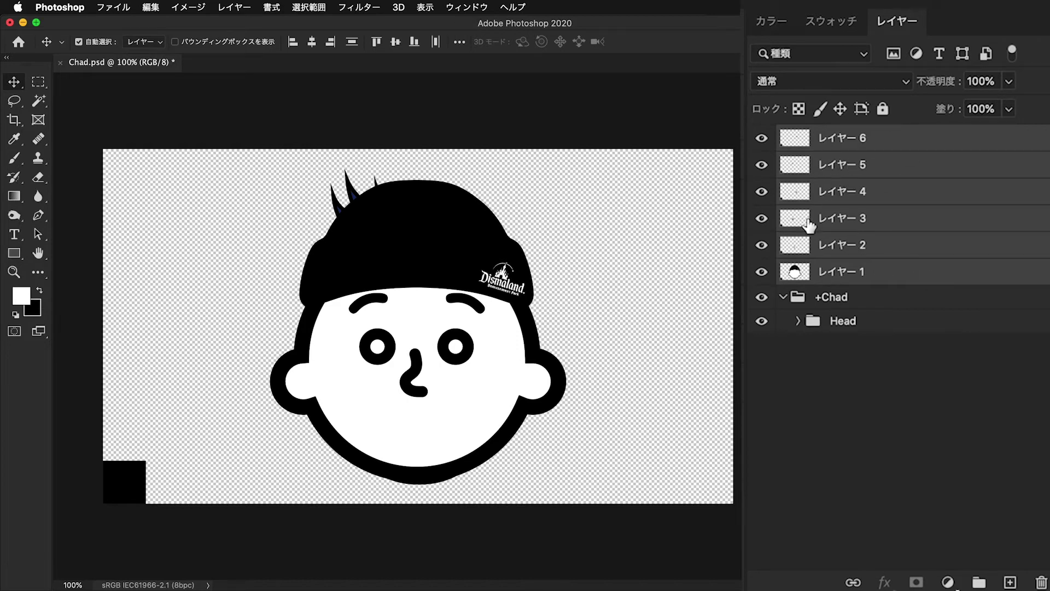
click(978, 583)
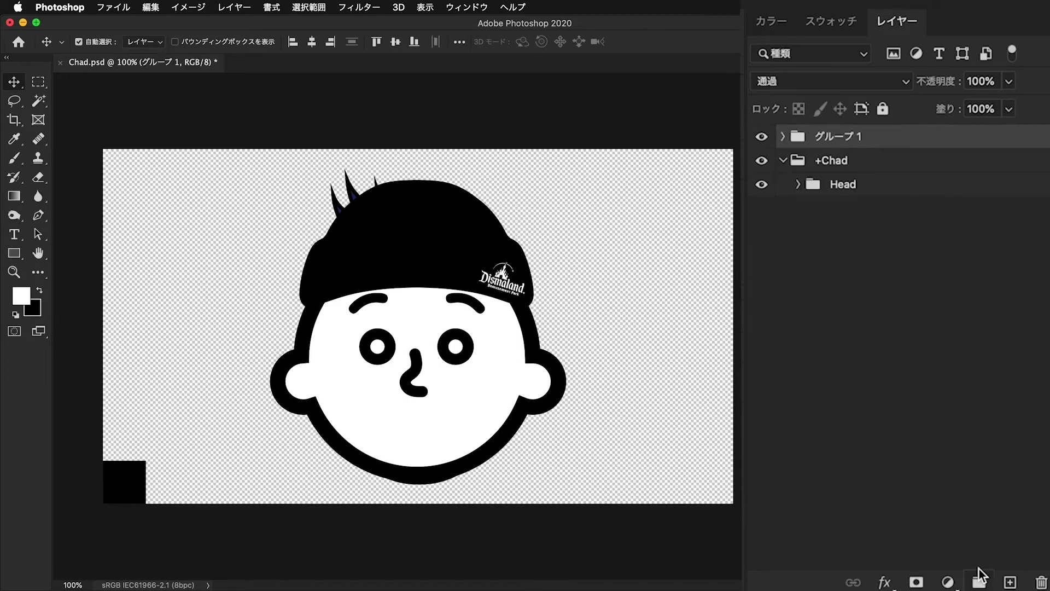
- Rename the new group グループ 1 to +OH
click(840, 162)
double_click(855, 136)
text(+Chad)
text(+OH)
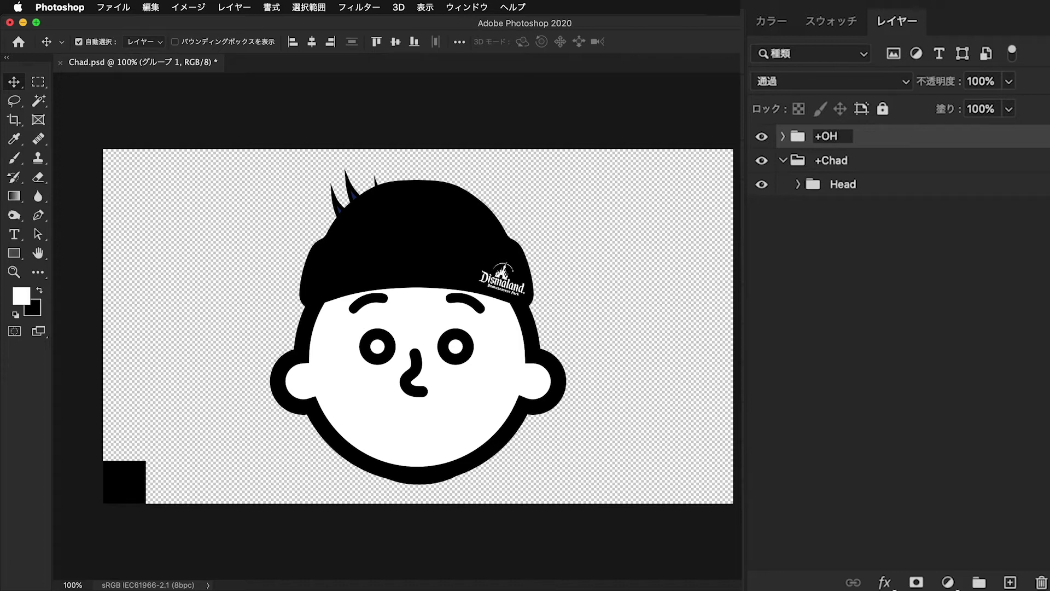
key(Return)
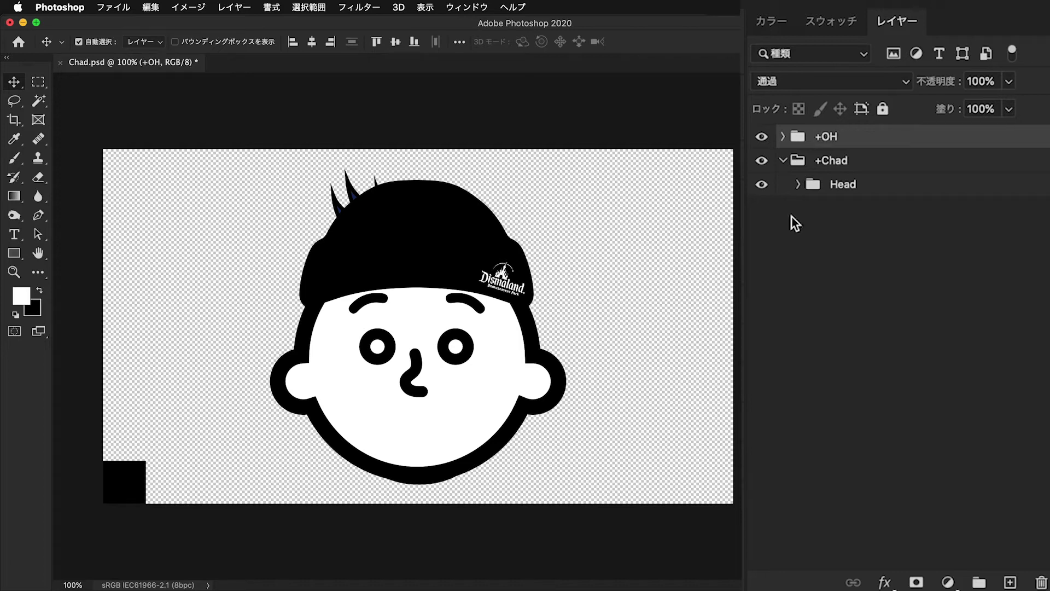
click(842, 306)
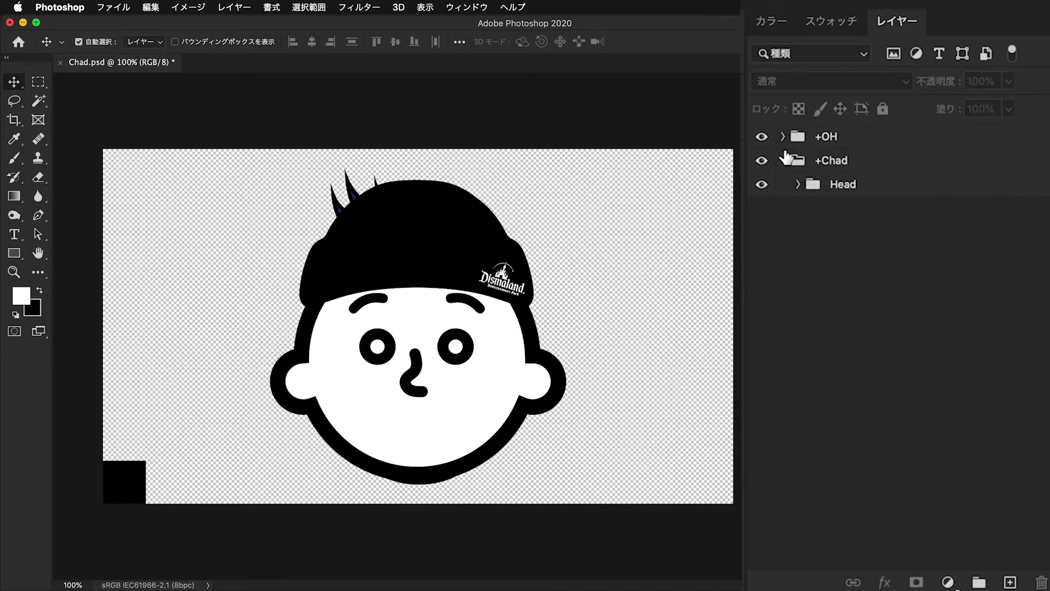
- Group the six layers inside +OH into a subgroup named Head
click(782, 136)
click(836, 167)
shift+click(867, 298)
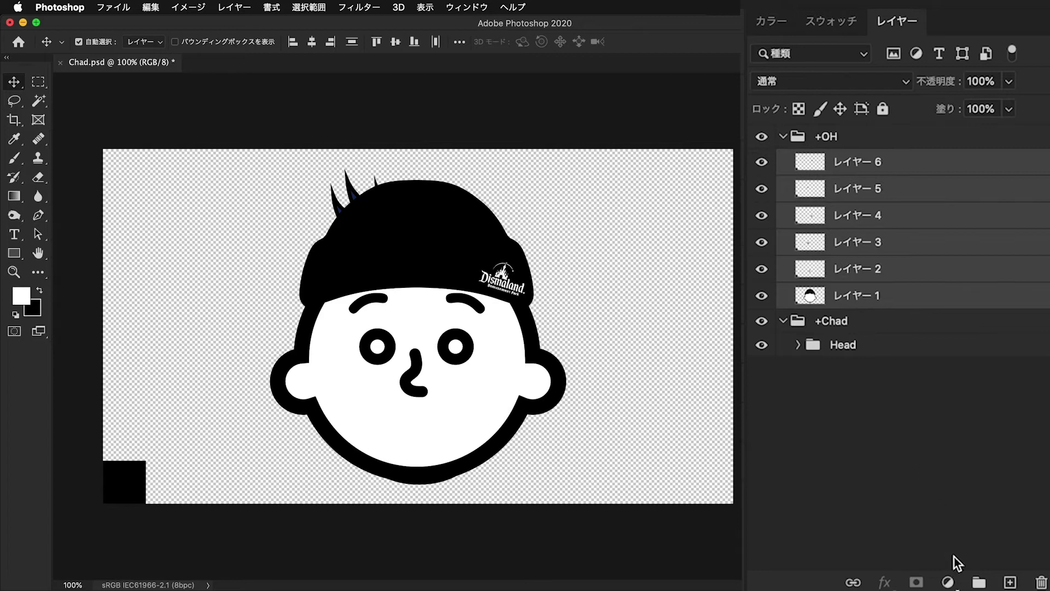
click(976, 581)
double_click(853, 209)
key(super+c)
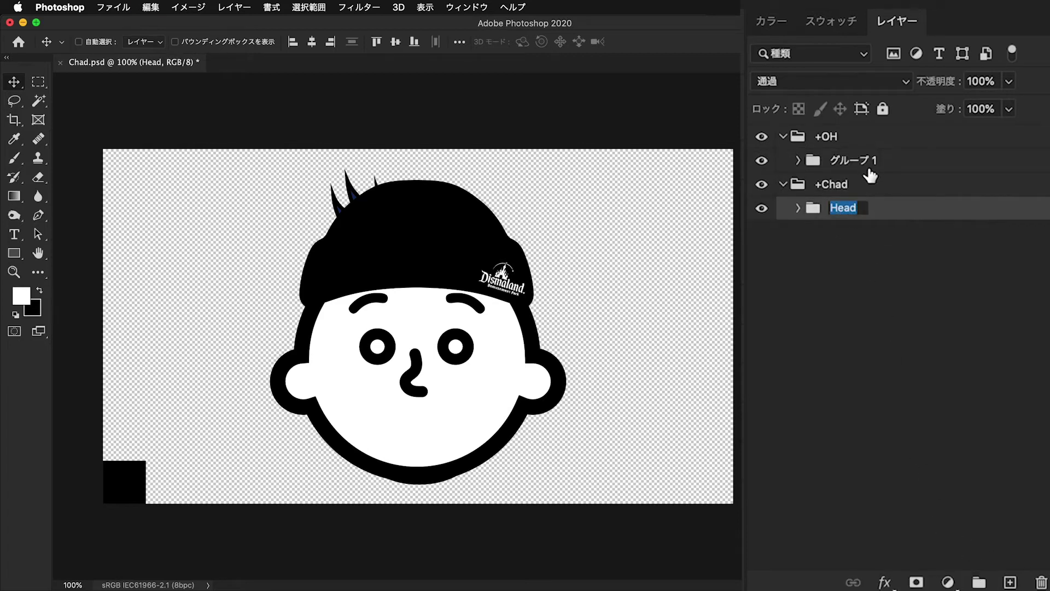
double_click(867, 160)
key(super+v)
key(super+a)
key(super+v)
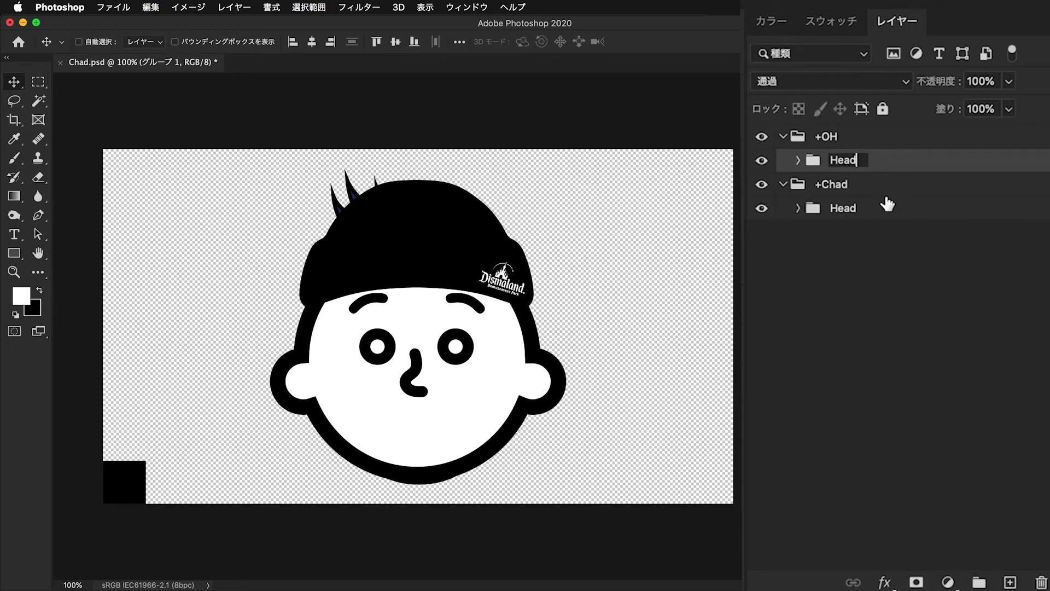
key(Return)
- Identify レイヤー 6 in the new Head subgroup and copy the +Left Eyebrow name from +Chad
click(798, 161)
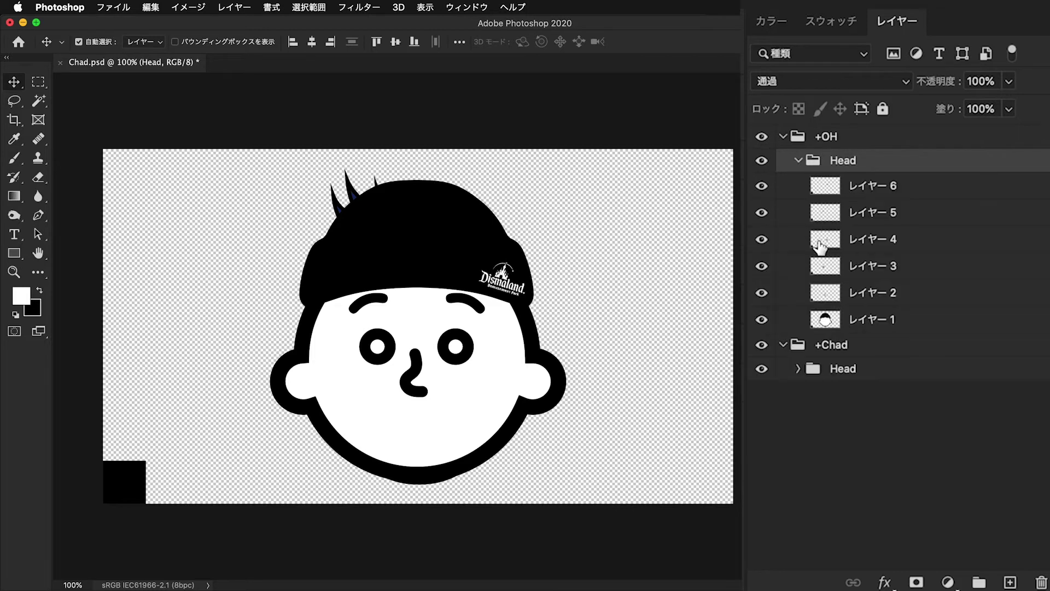
click(766, 188)
click(766, 189)
click(765, 188)
click(766, 189)
click(799, 370)
double_click(875, 393)
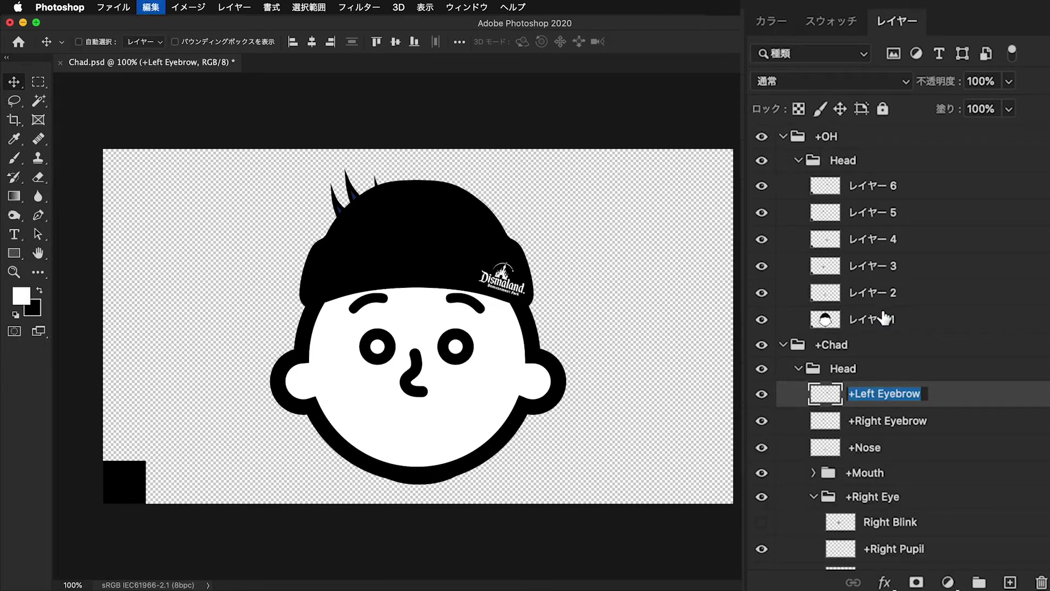
- Rename レイヤー 6 to +Left Eyebrow and レイヤー 5 to +Right Eyebrow
key(ctrl+c)
double_click(875, 185)
key(ctrl+v)
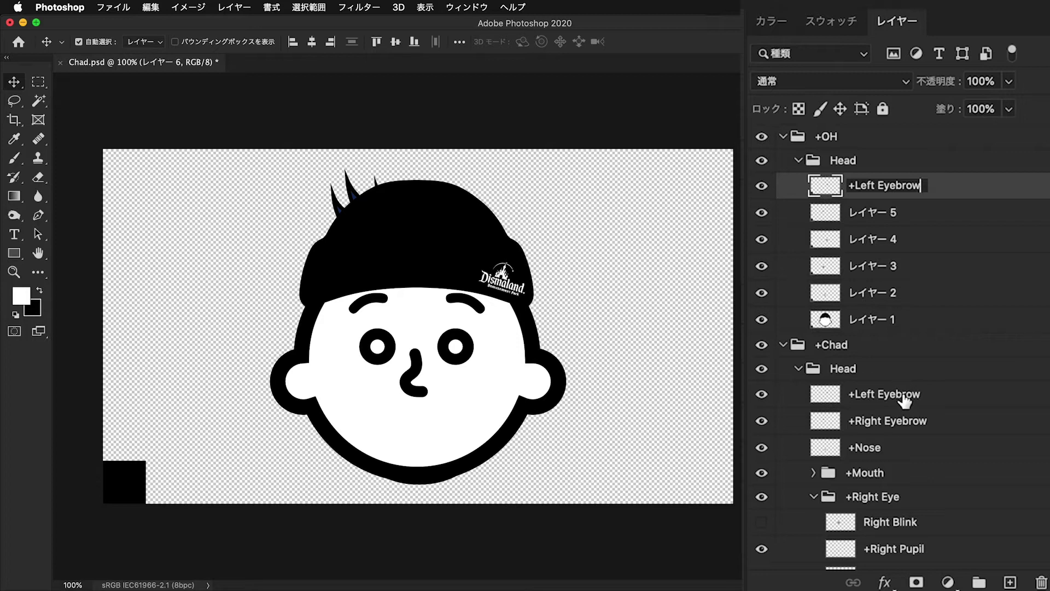
double_click(888, 420)
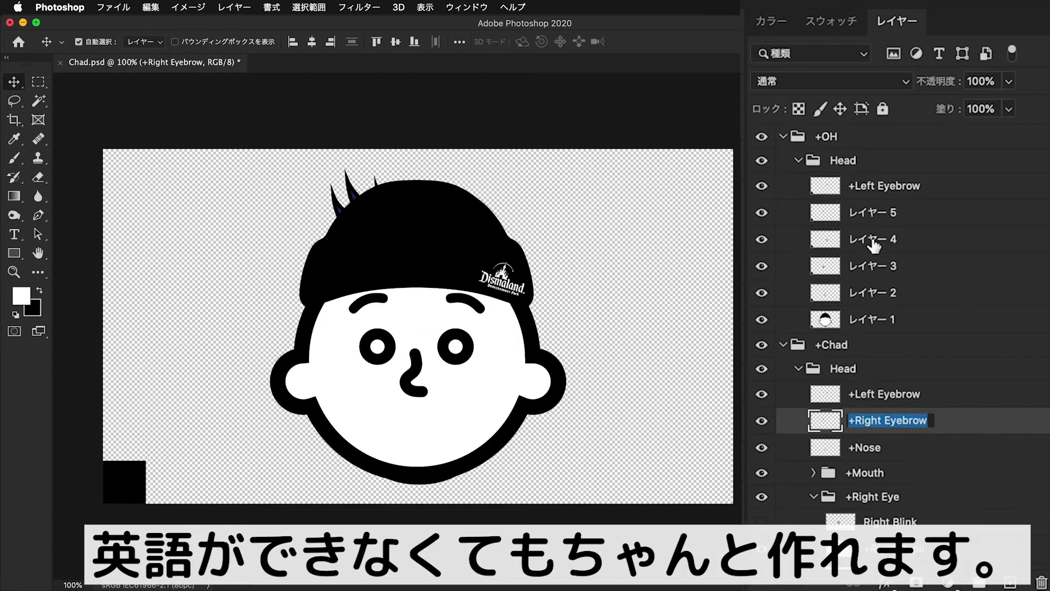
click(761, 212)
click(762, 212)
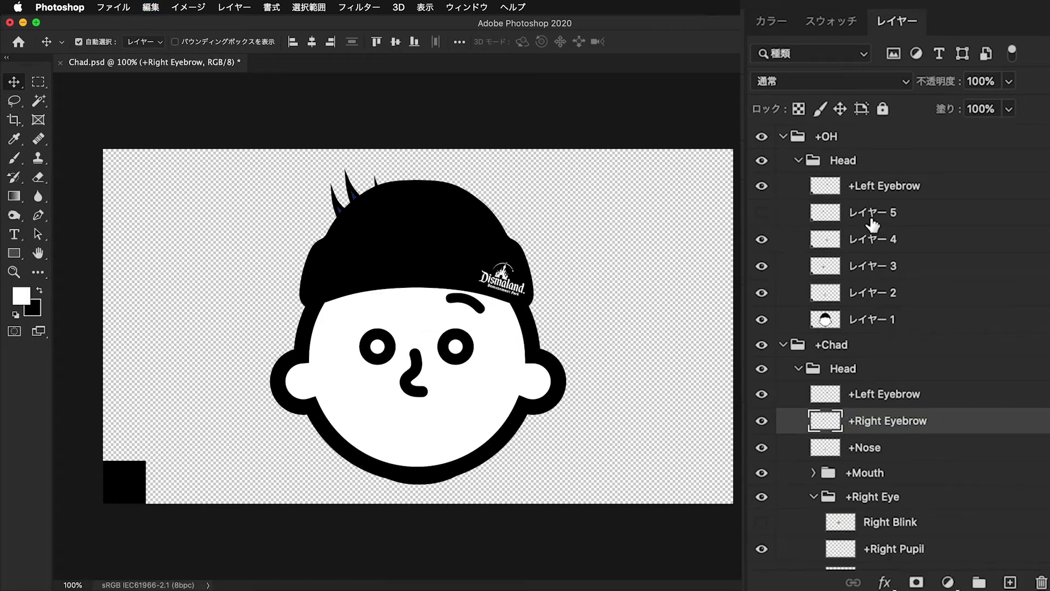
click(873, 224)
click(761, 212)
click(761, 212)
click(762, 213)
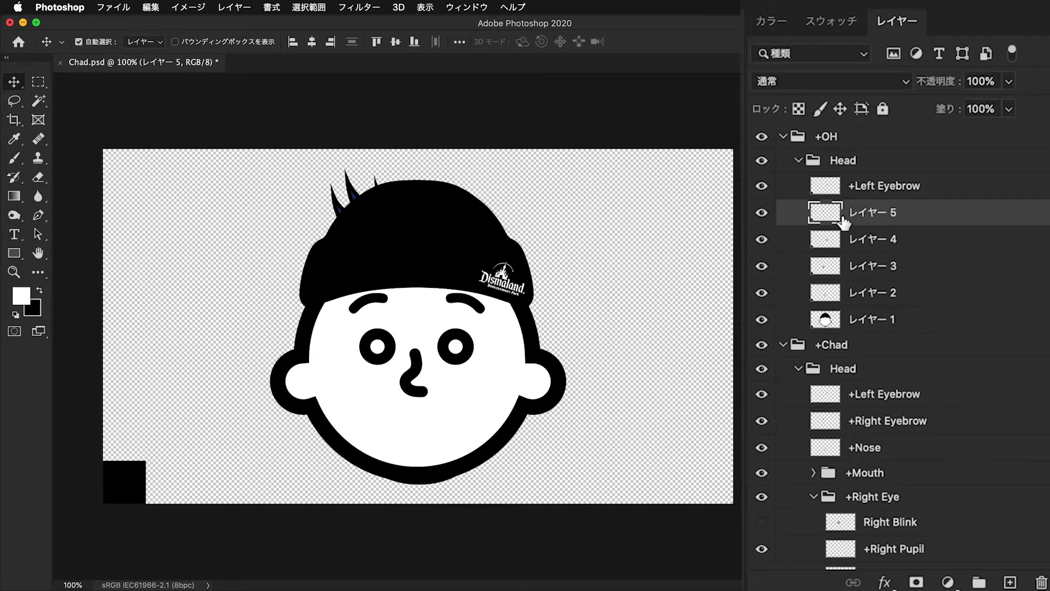
double_click(871, 214)
text(+Right Eyebrow)
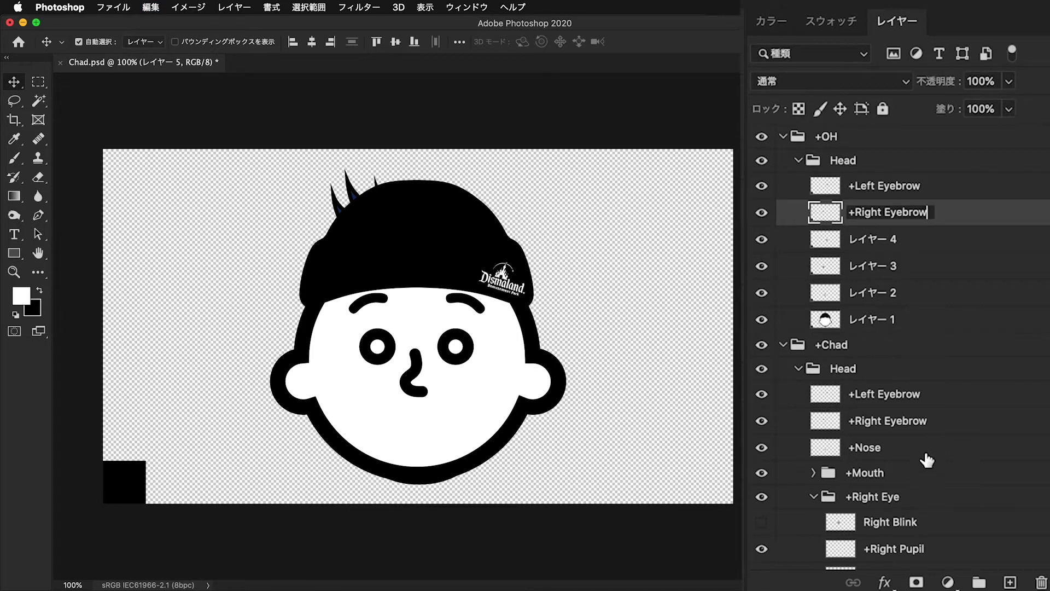
key(Return)
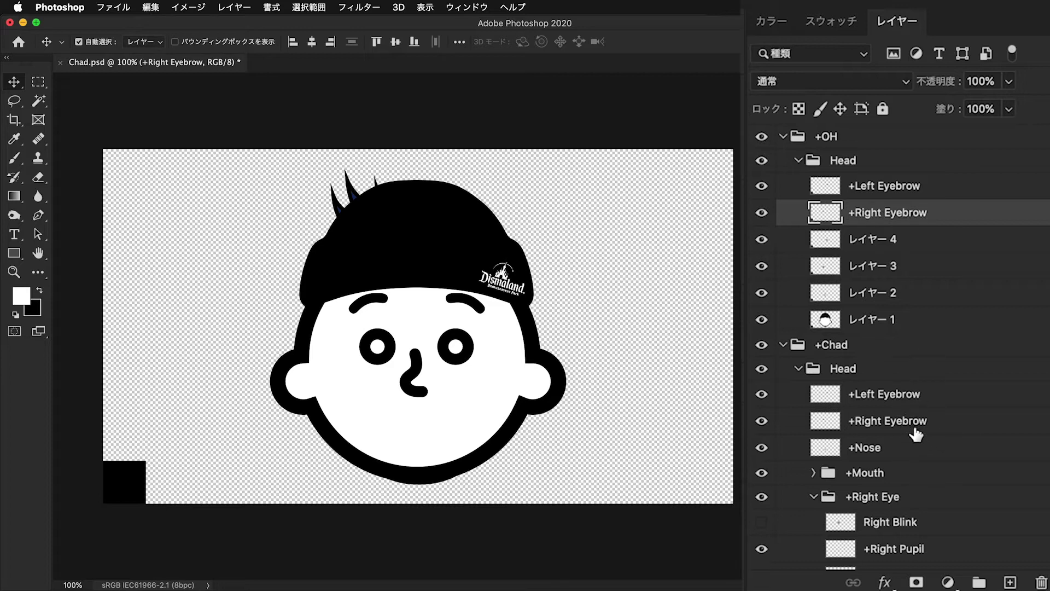
- Rename レイヤー 2 to +Nose, using the name copied from +Chad's Head group
click(928, 424)
double_click(869, 448)
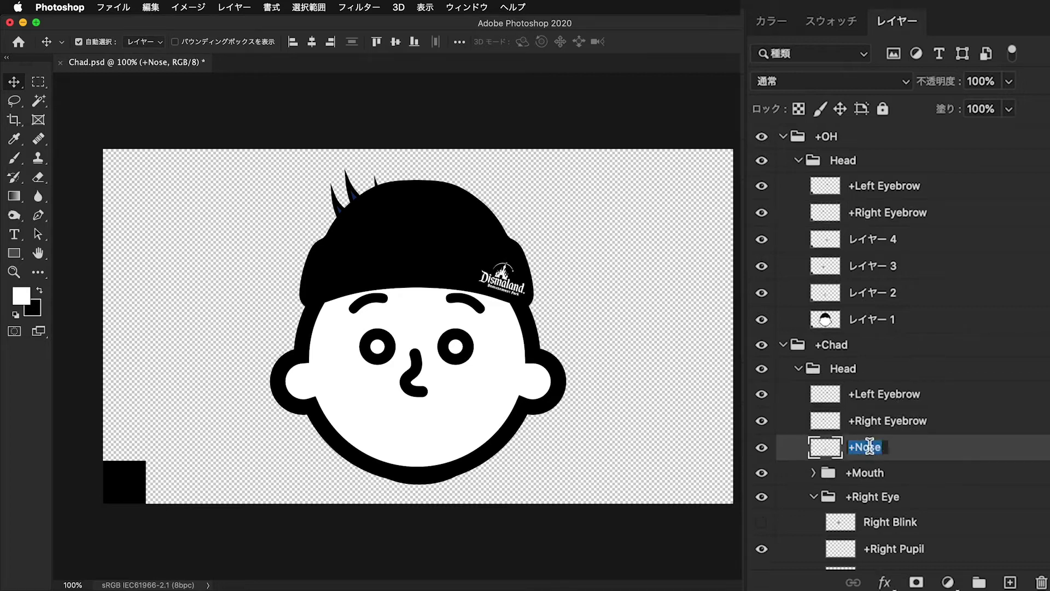
click(761, 239)
click(761, 239)
click(762, 239)
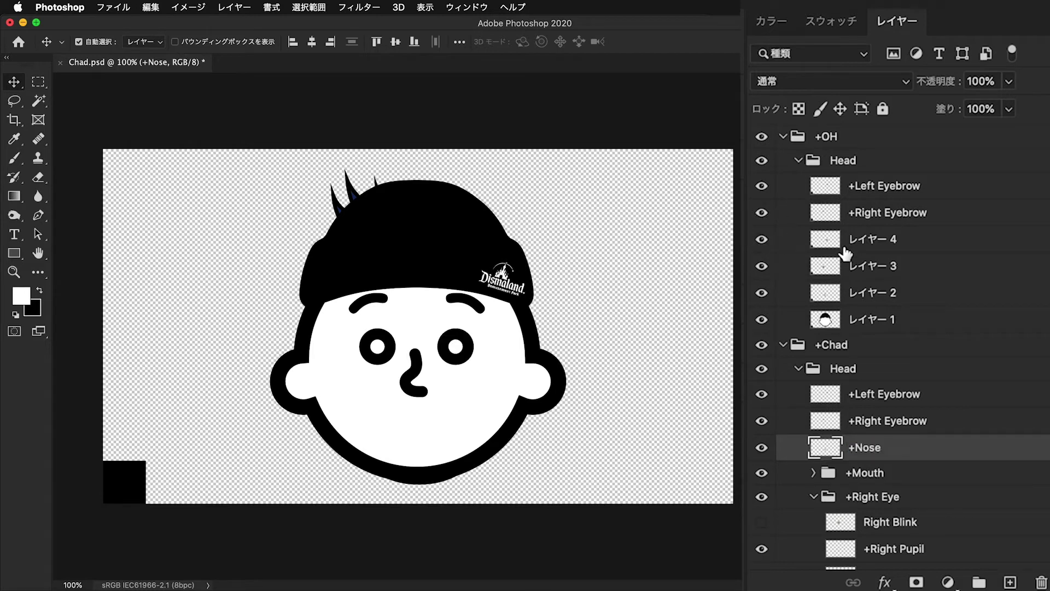
click(762, 266)
click(761, 266)
click(762, 294)
click(762, 293)
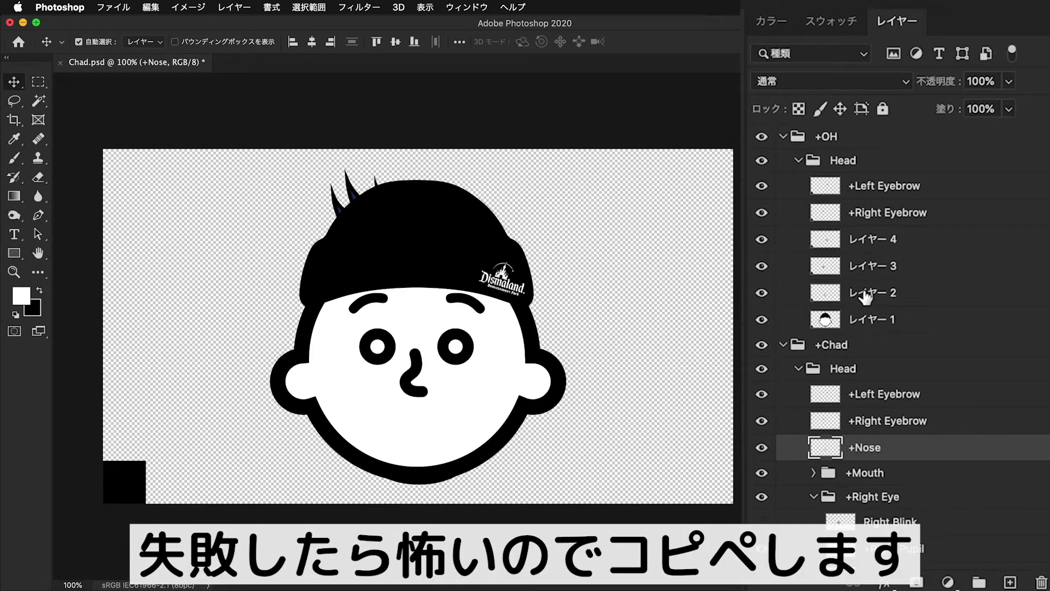
double_click(872, 293)
key(super+v)
key(Return)
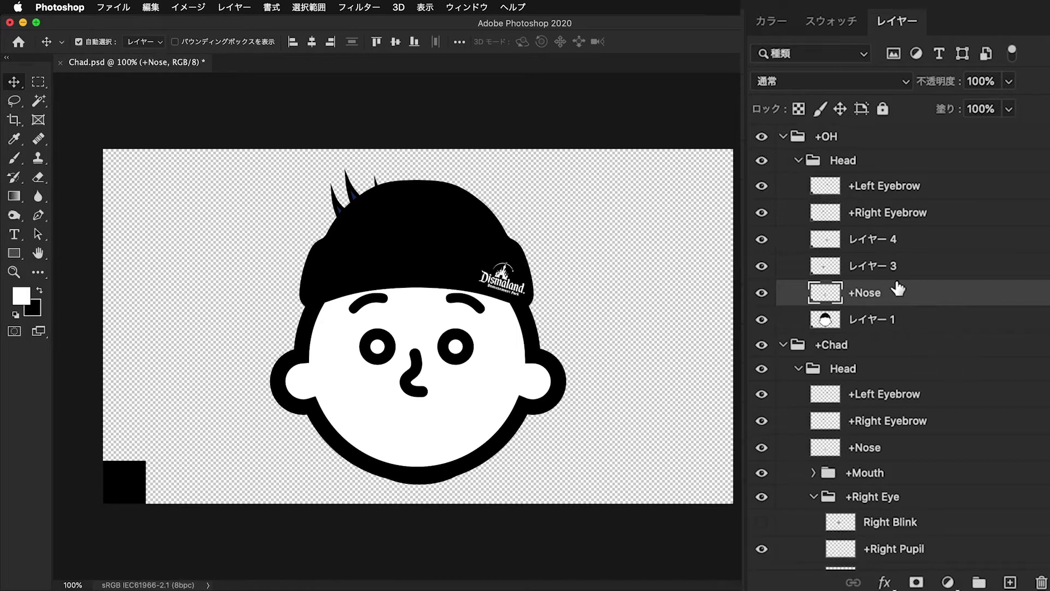
- Make the Right Blink layer visible and collapse the Head subgroup inside +OH
click(761, 449)
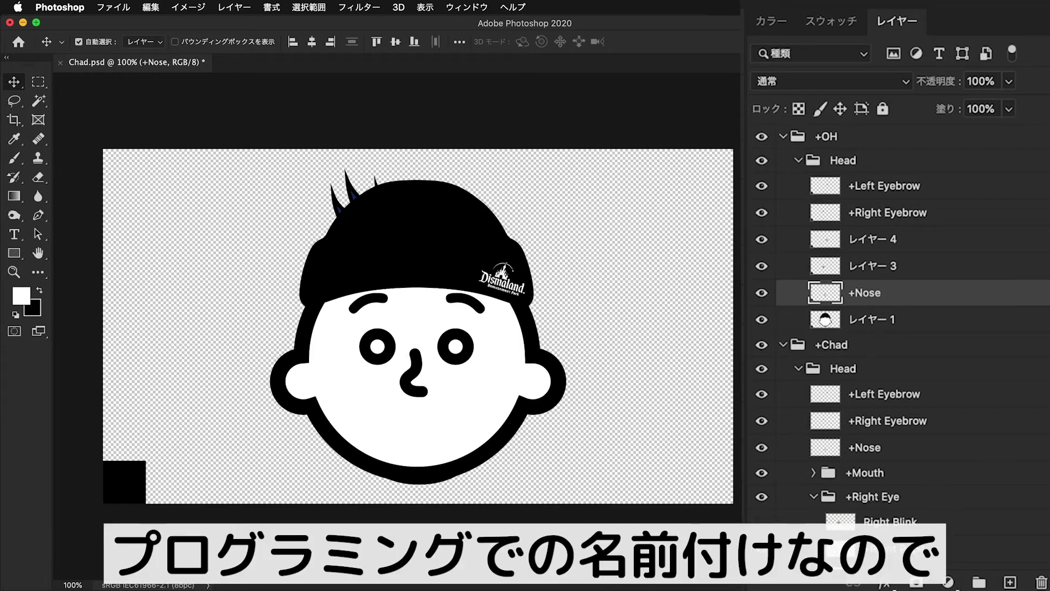
scroll(875, 383, down, 2)
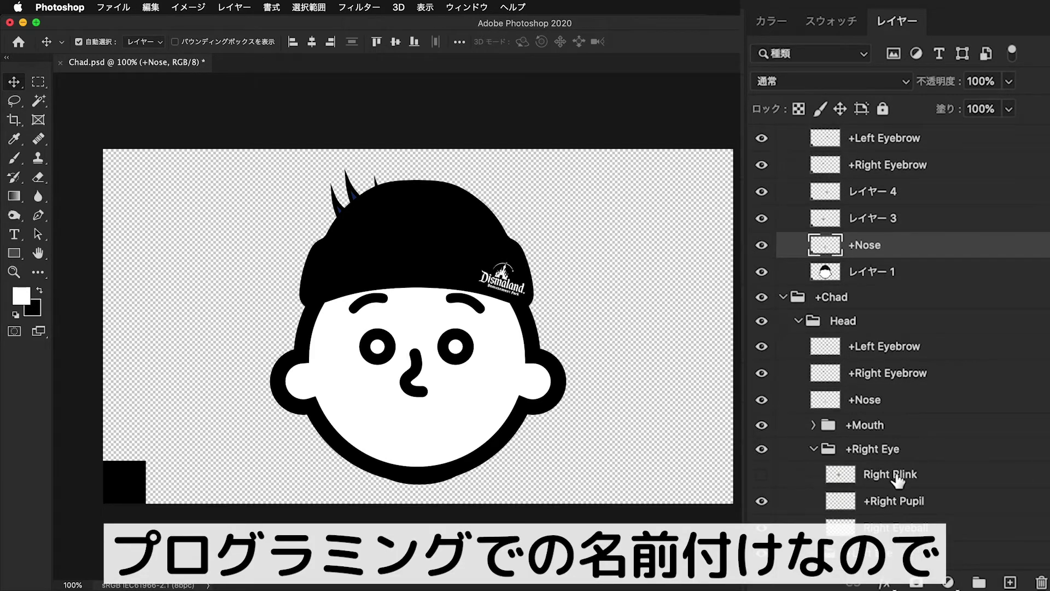
click(875, 475)
click(763, 475)
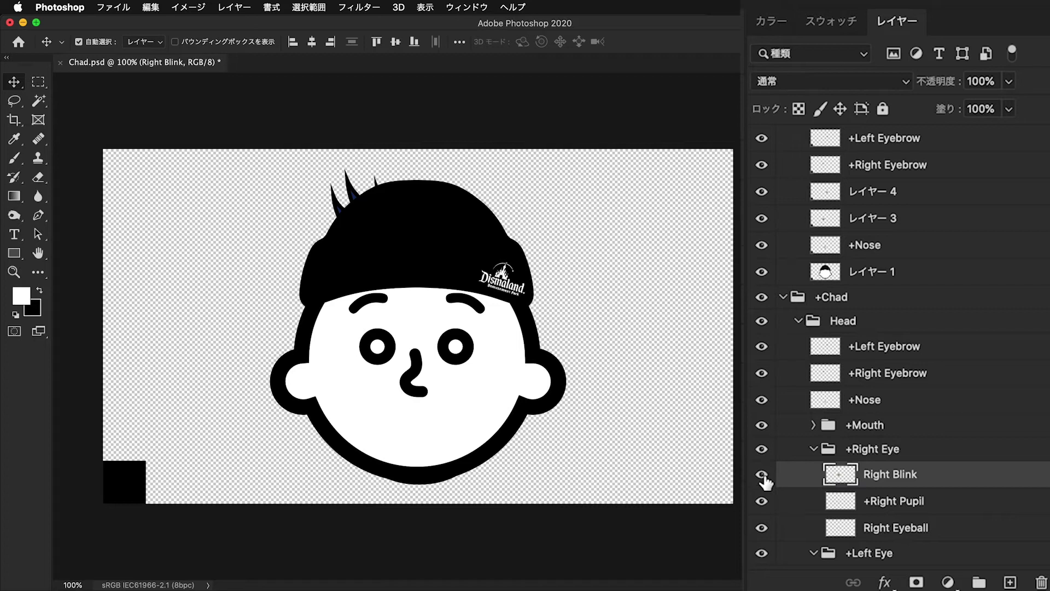
scroll(919, 180, up, 2)
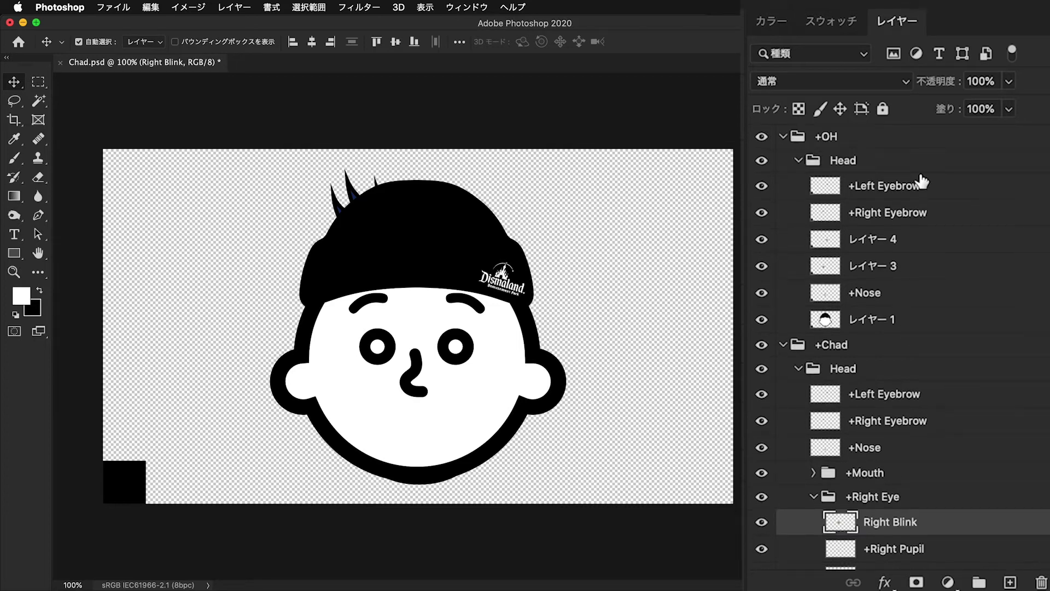
click(798, 160)
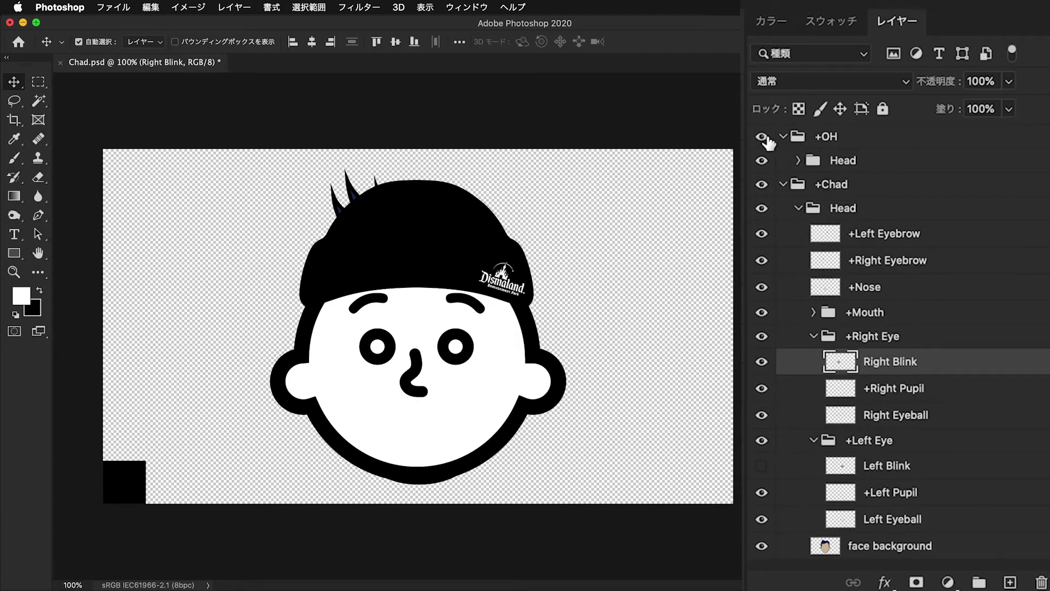
- Hide the +OH group and the Right Blink layer to reveal Chad's open right eye
click(783, 136)
click(762, 136)
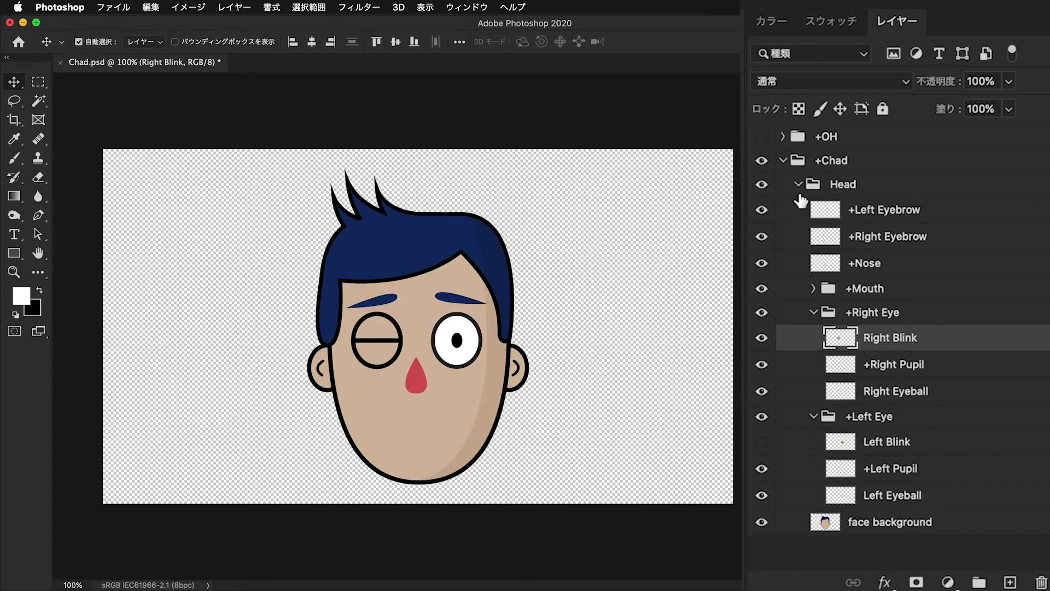
click(761, 337)
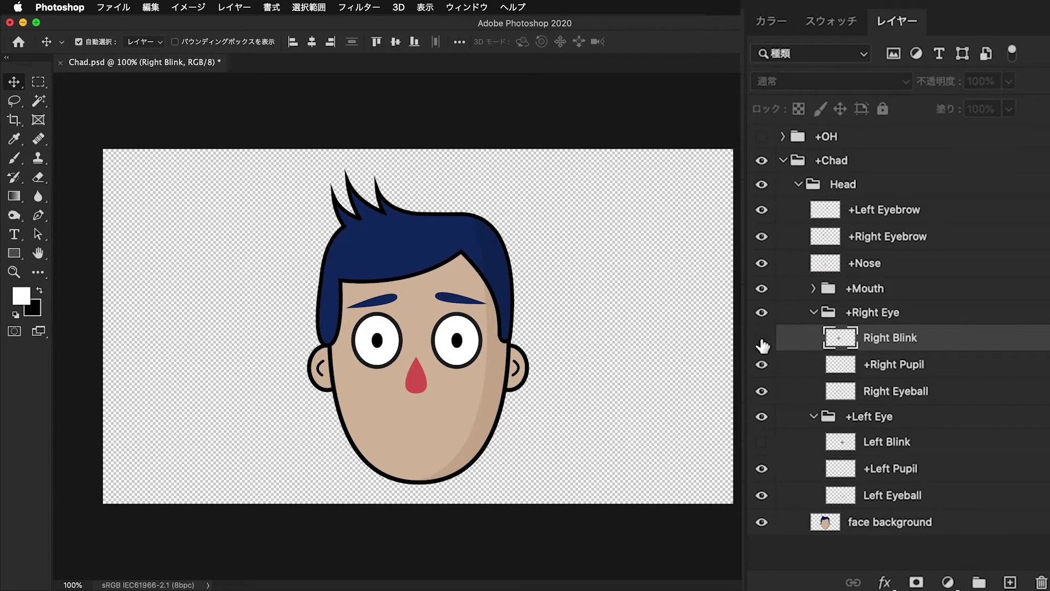
- Check the +Right Pupil position, leaving it centred in the eye and visible
click(880, 365)
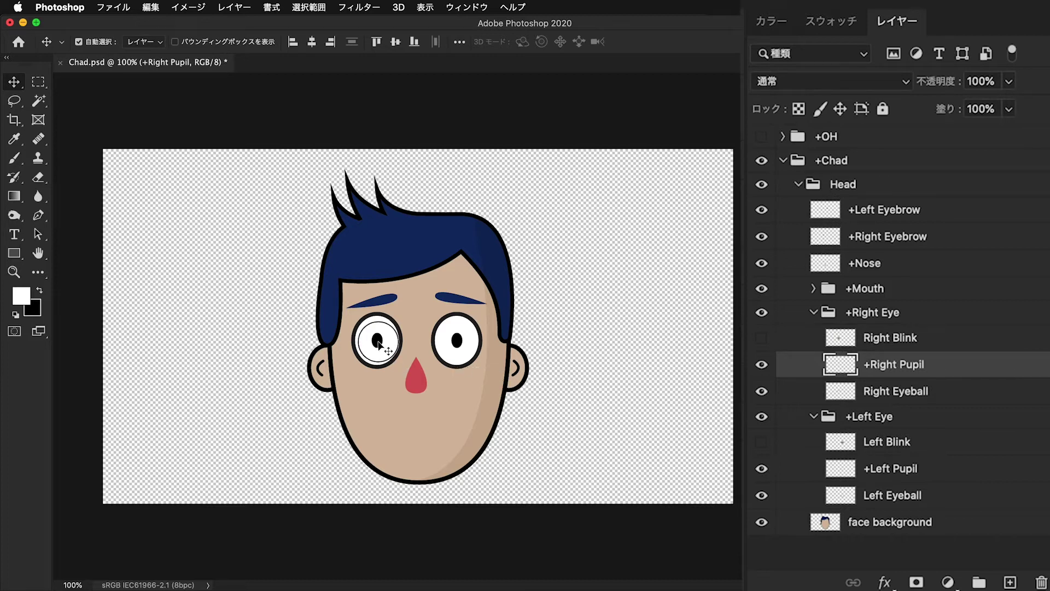
drag(379, 343, 376, 346)
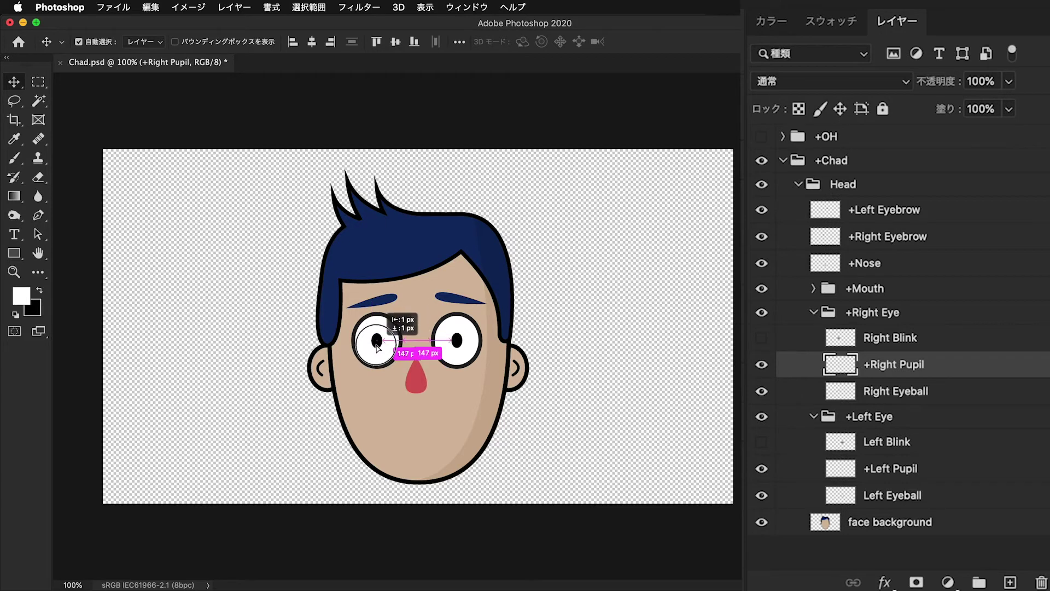
drag(375, 347, 381, 347)
click(761, 364)
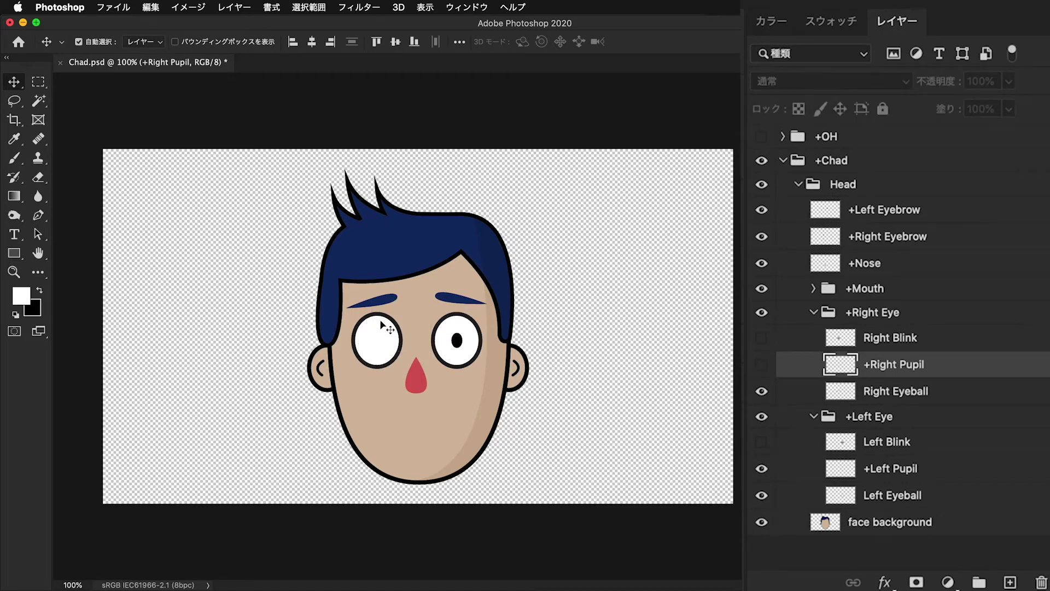
click(761, 365)
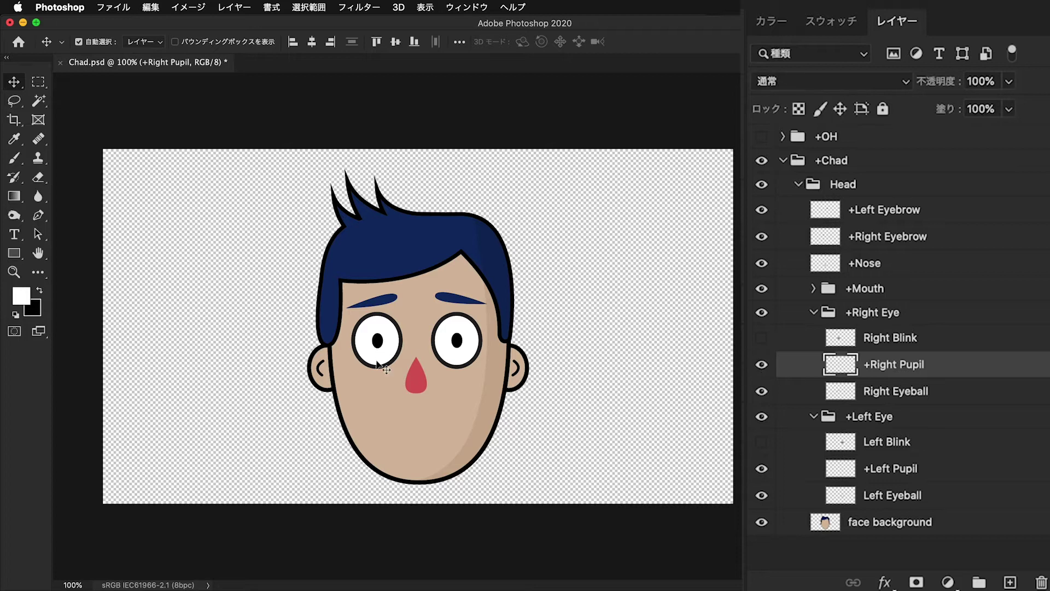
click(421, 579)
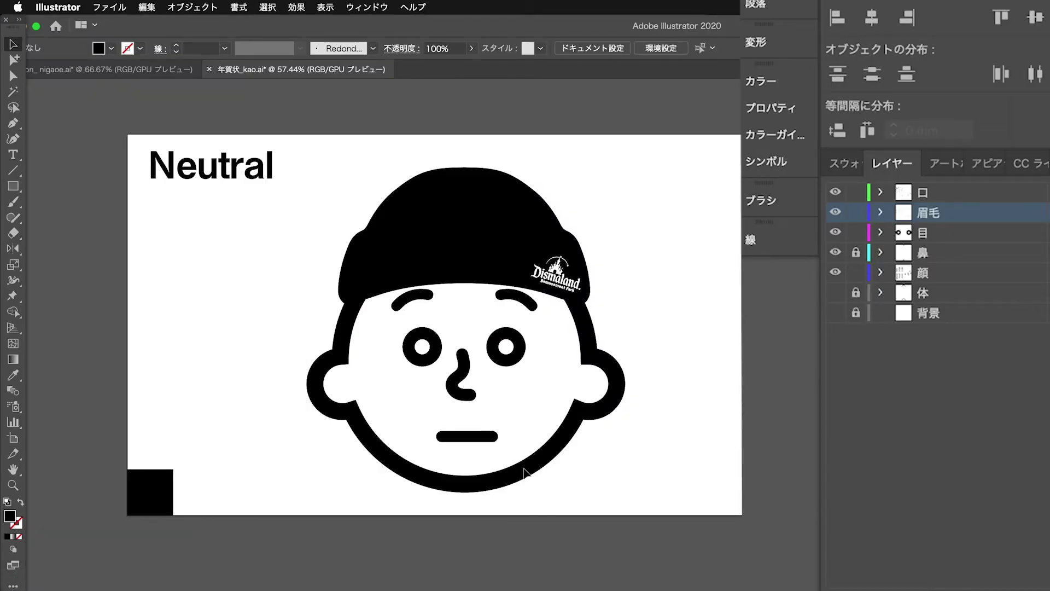
click(154, 70)
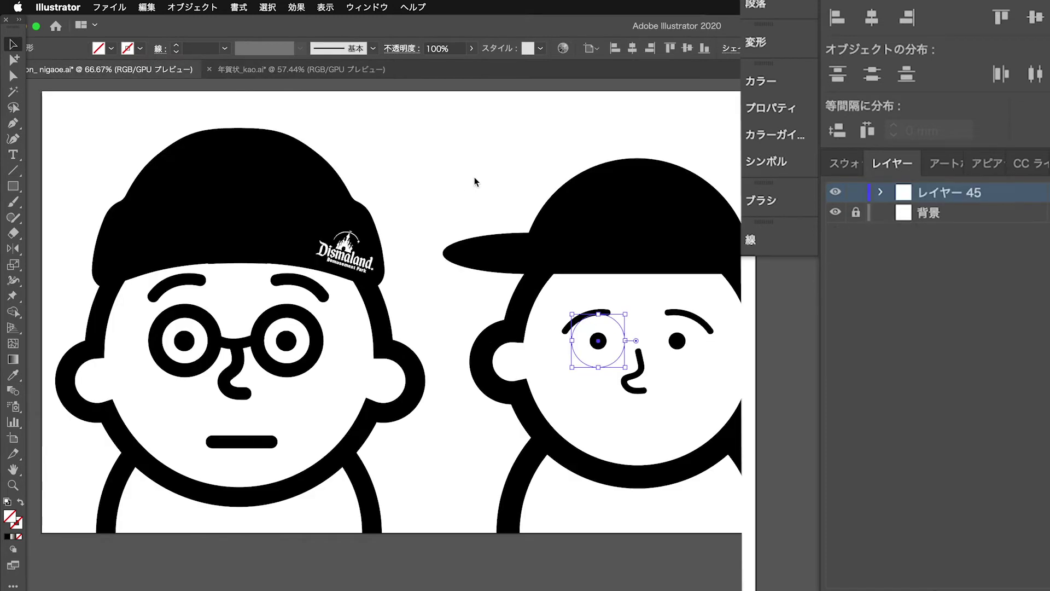
click(514, 182)
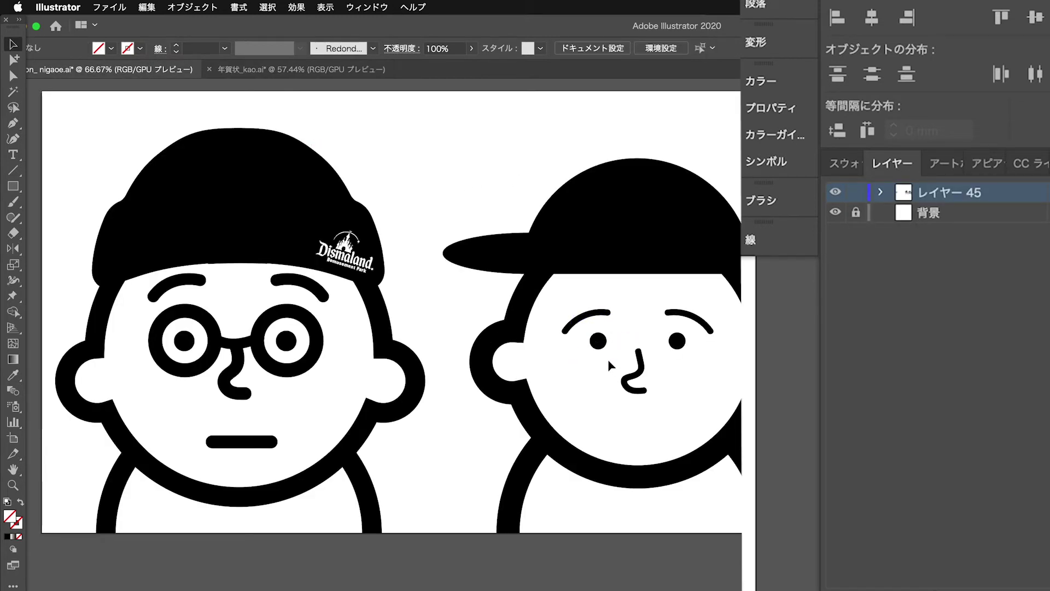
click(13, 59)
drag(578, 374, 601, 362)
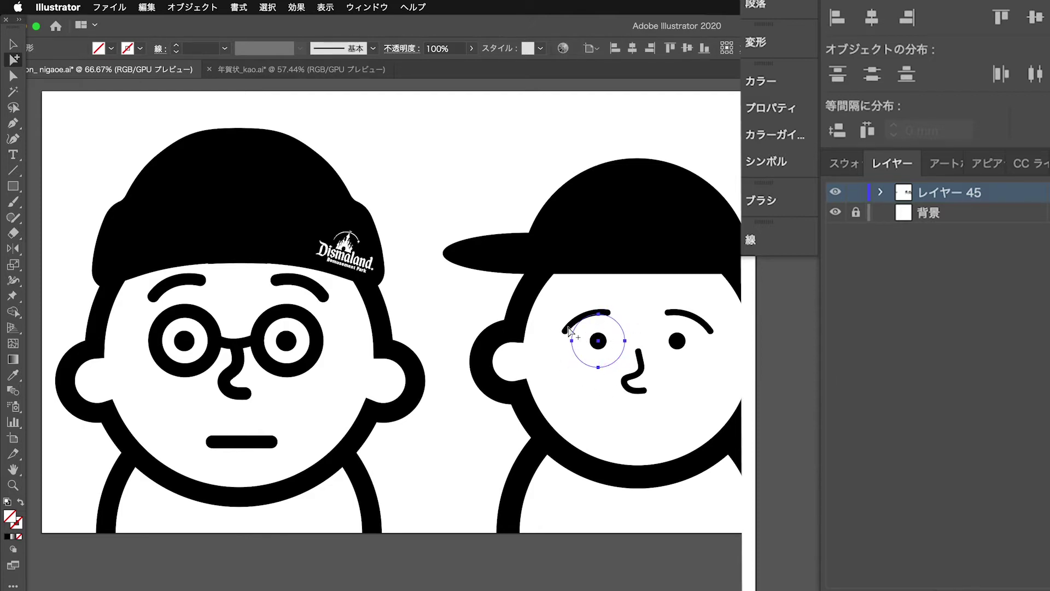
drag(597, 340, 595, 343)
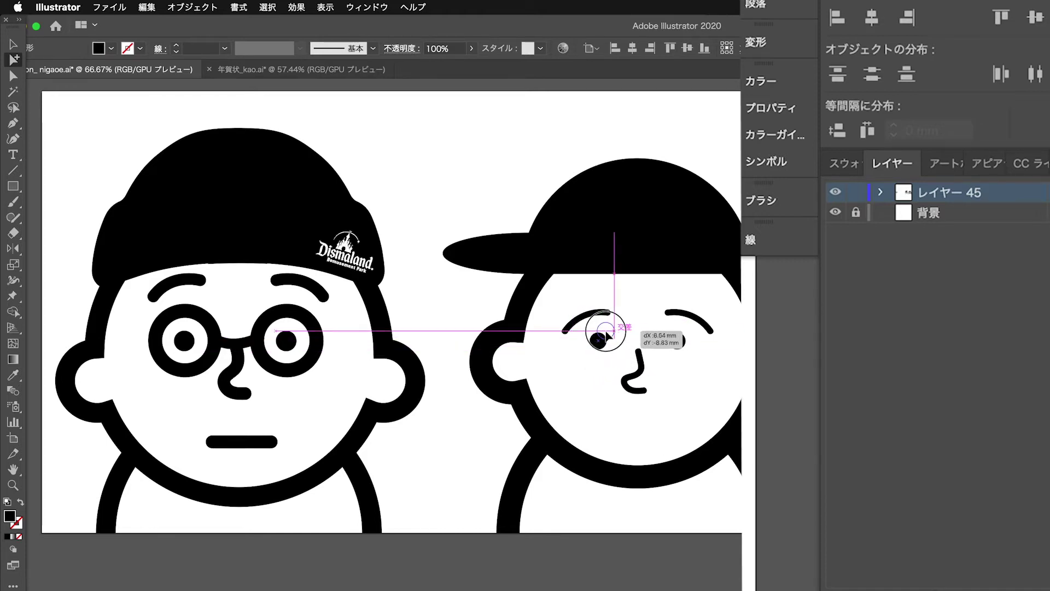
key(super+z)
click(603, 367)
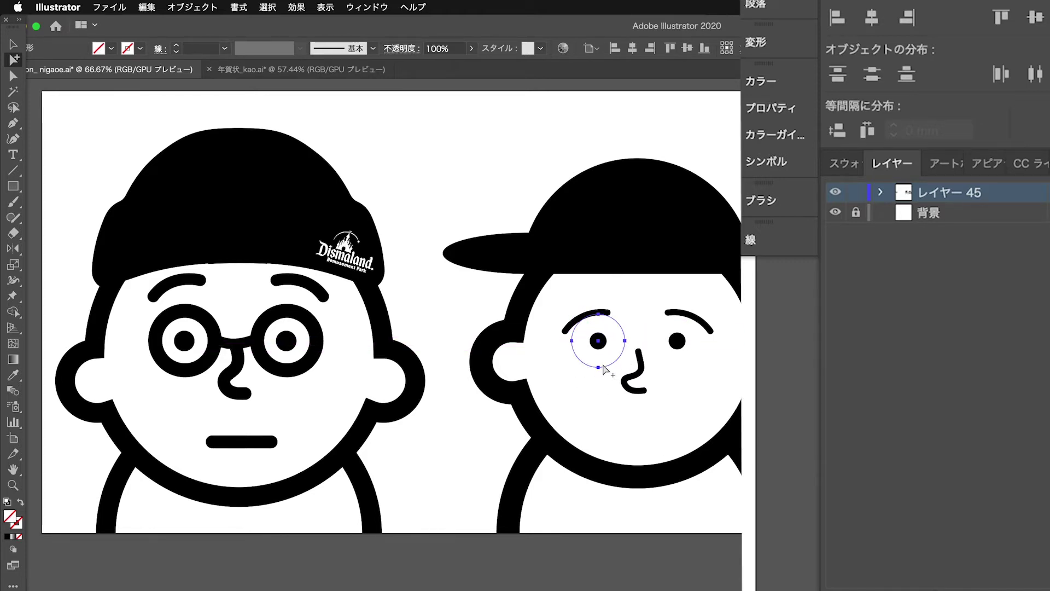
click(327, 71)
- Nudge the right-eye circle right, then select the left-eye circle and show its stroke settings
click(402, 384)
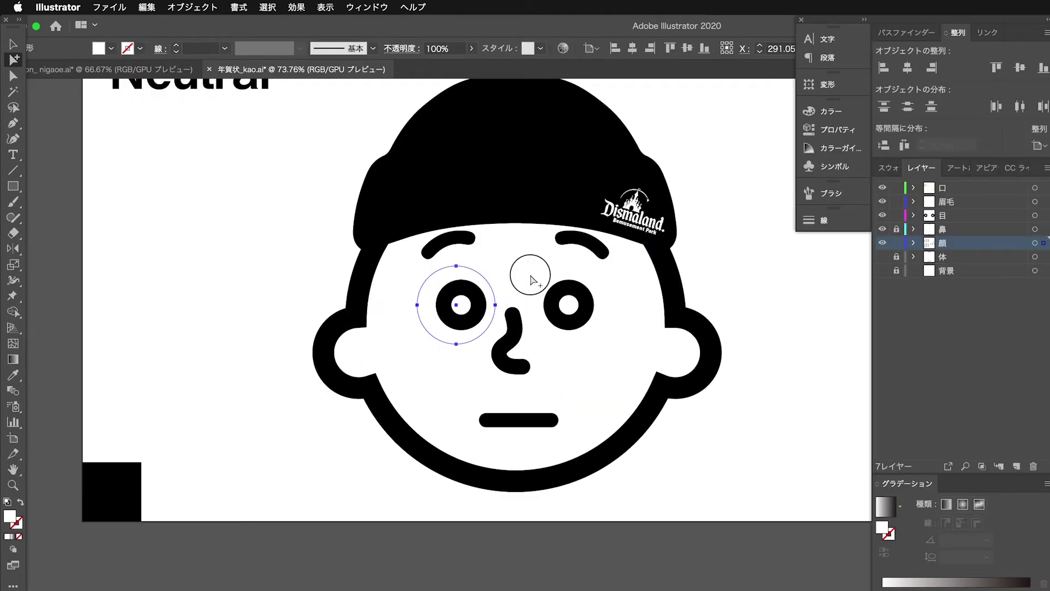
click(542, 277)
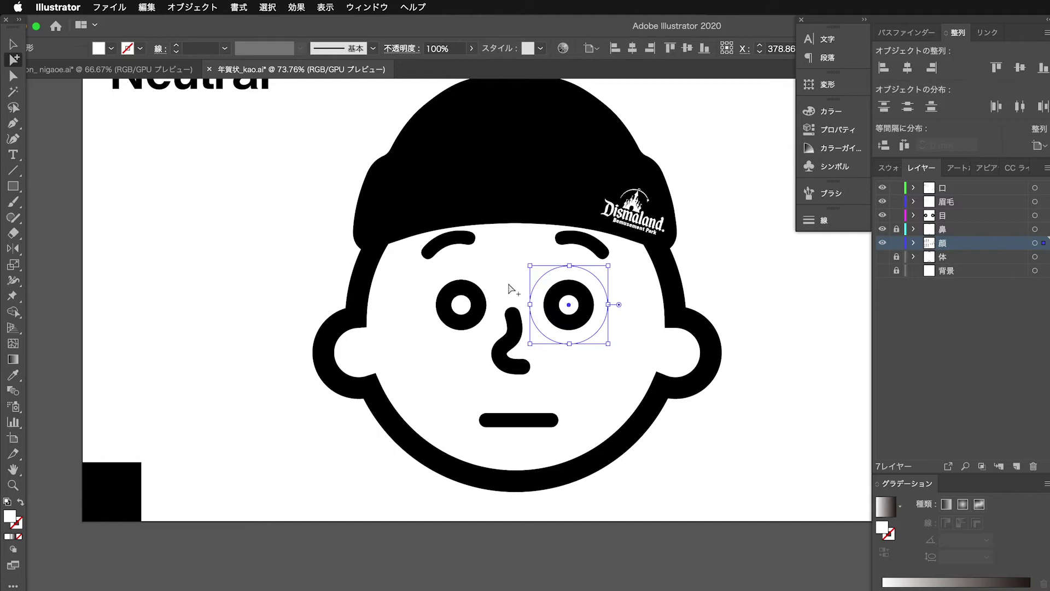
key(Right)
key(Right)
key(Right)
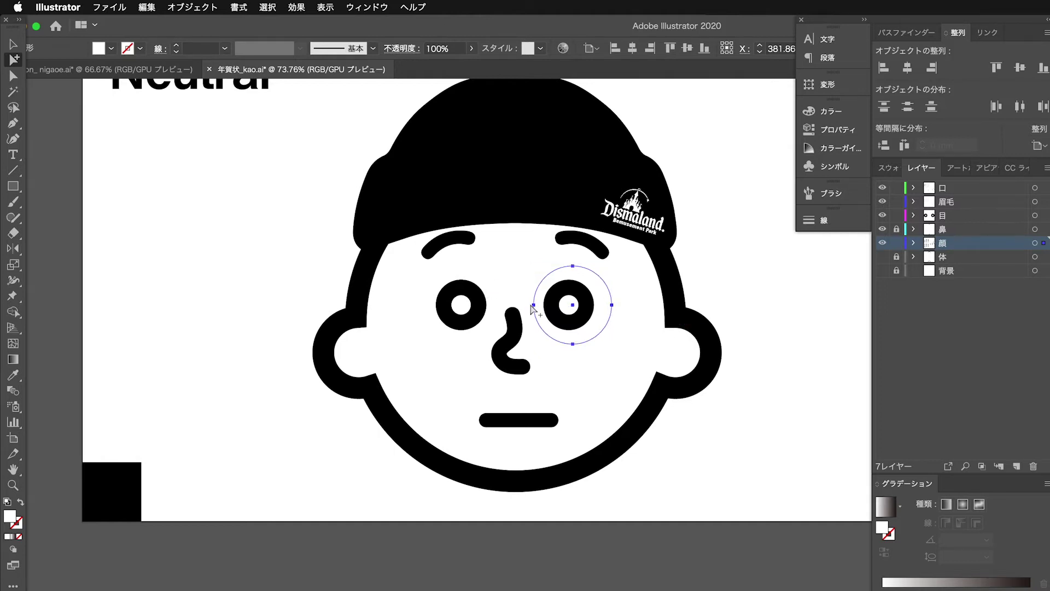
click(496, 304)
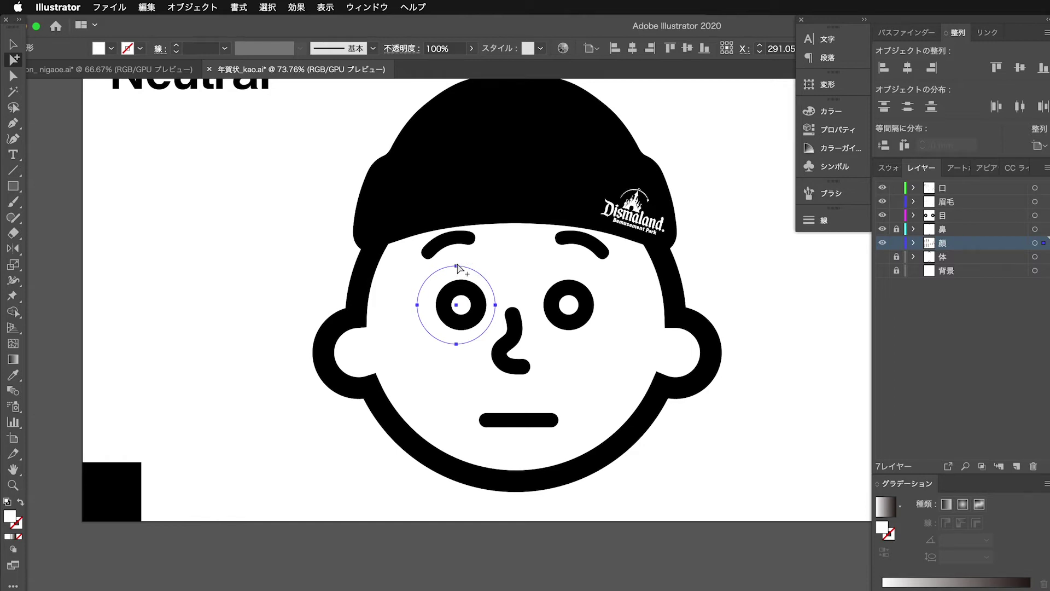
click(393, 246)
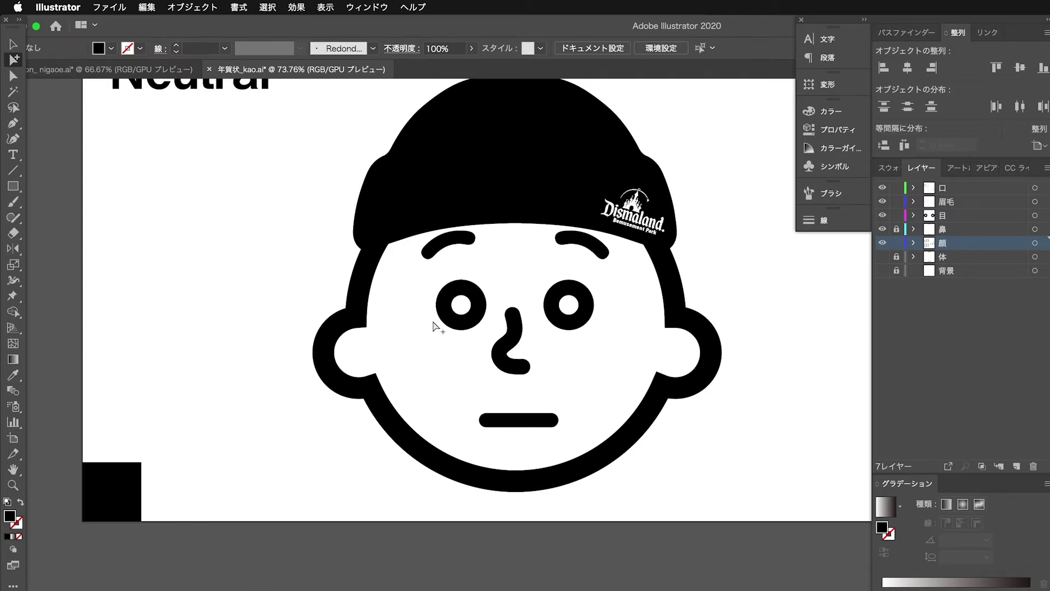
click(427, 323)
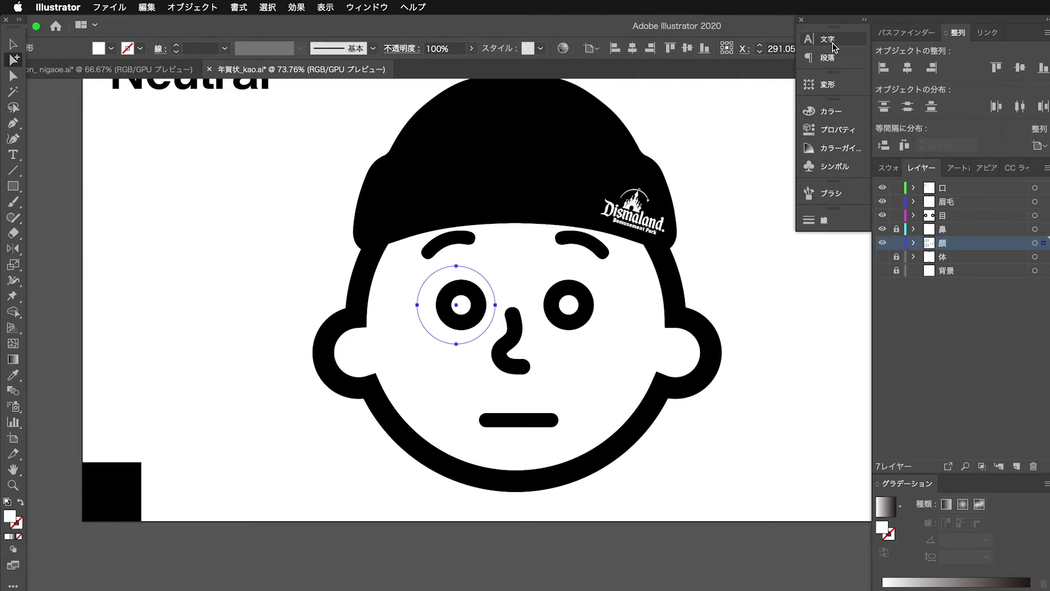
click(814, 223)
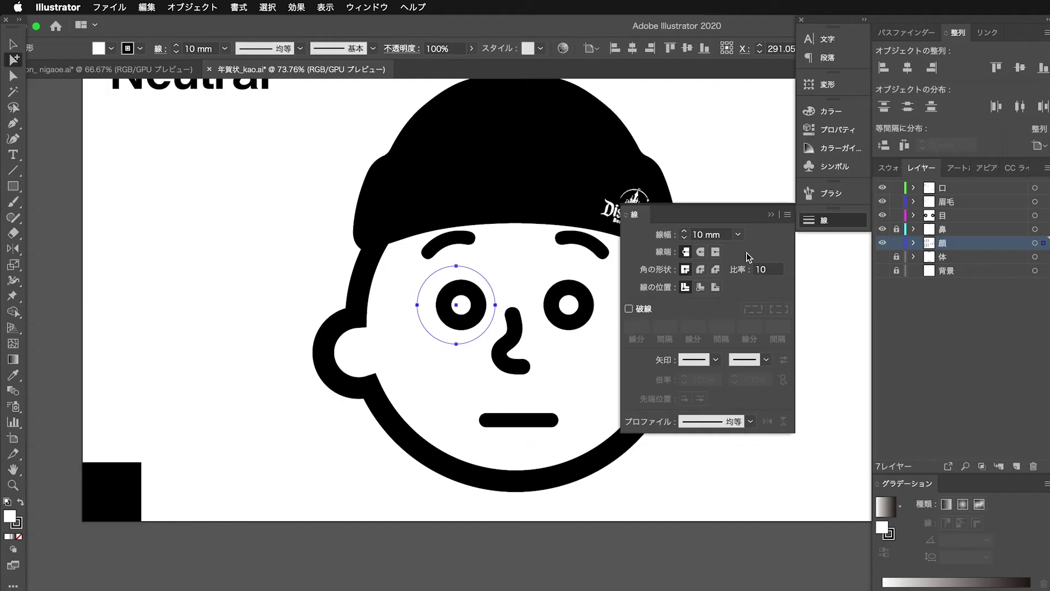
- Reselect the left-eye circle and set its stroke colour to None
click(727, 175)
click(466, 276)
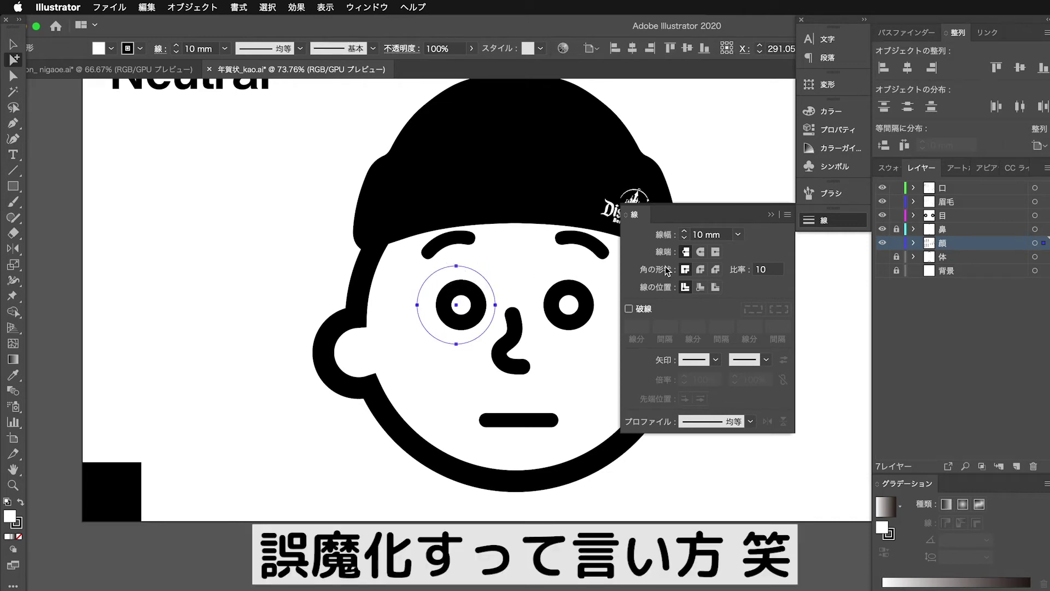
mouse_move(468, 293)
mouse_down()
mouse_move(459, 290)
mouse_move(483, 280)
mouse_up()
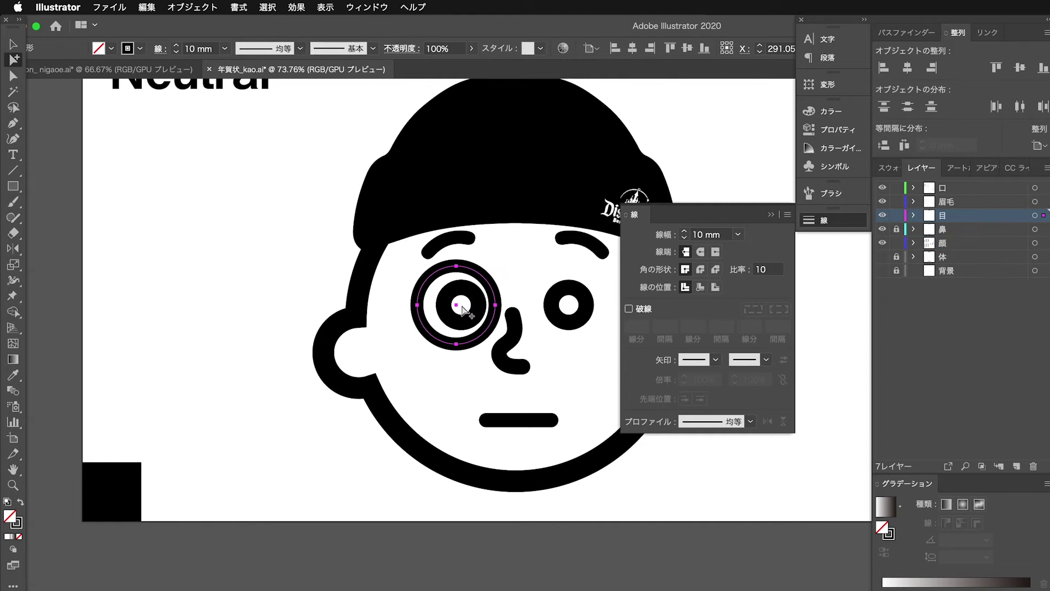
click(16, 522)
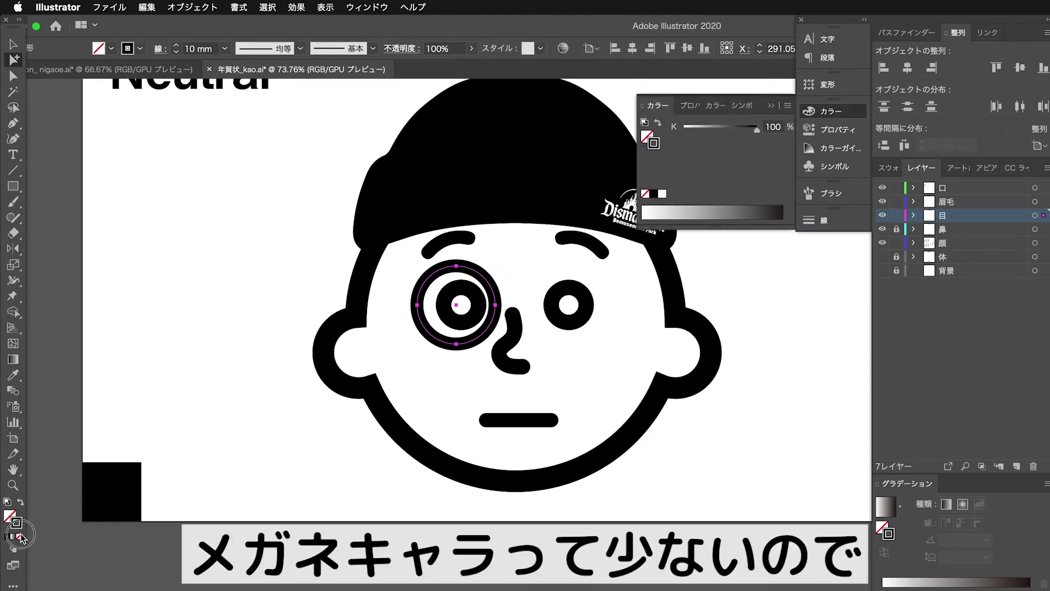
click(18, 536)
- Fill the eye circle with white, add the black square to the selection, and return to Photoshop
click(374, 548)
click(476, 271)
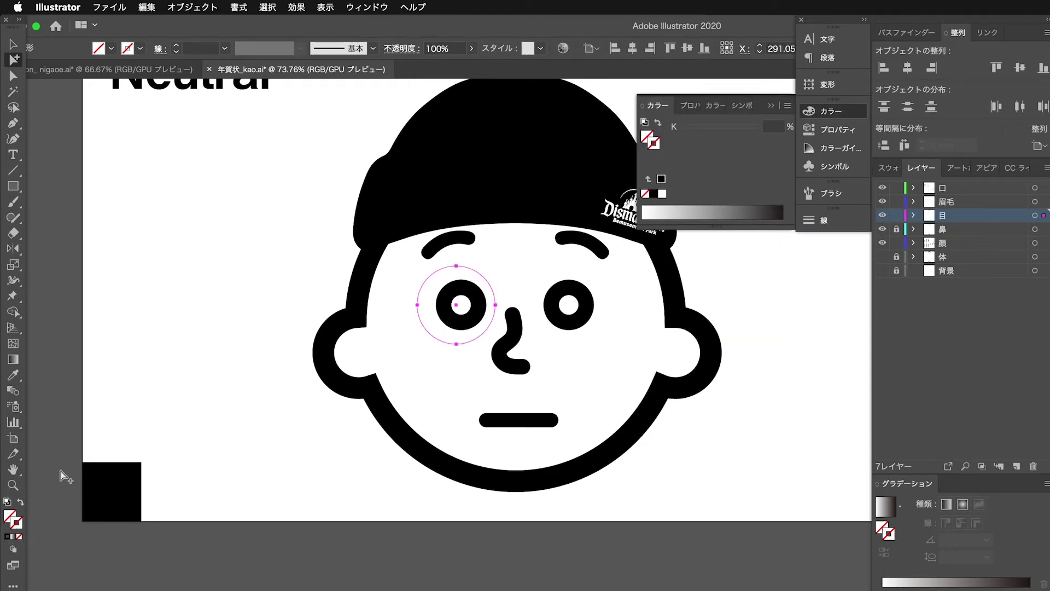
click(9, 515)
click(662, 194)
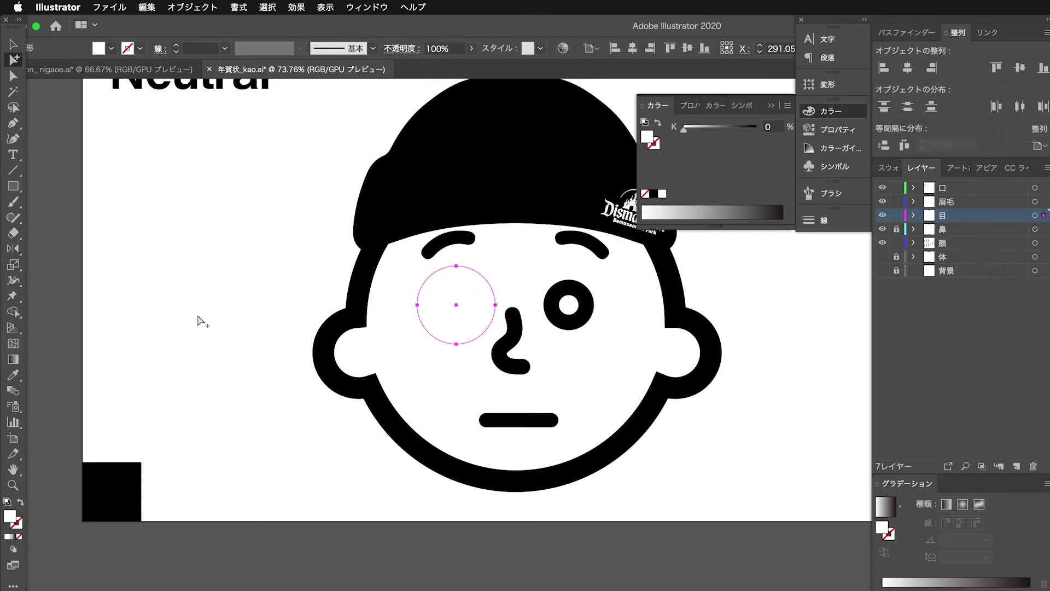
shift+click(131, 470)
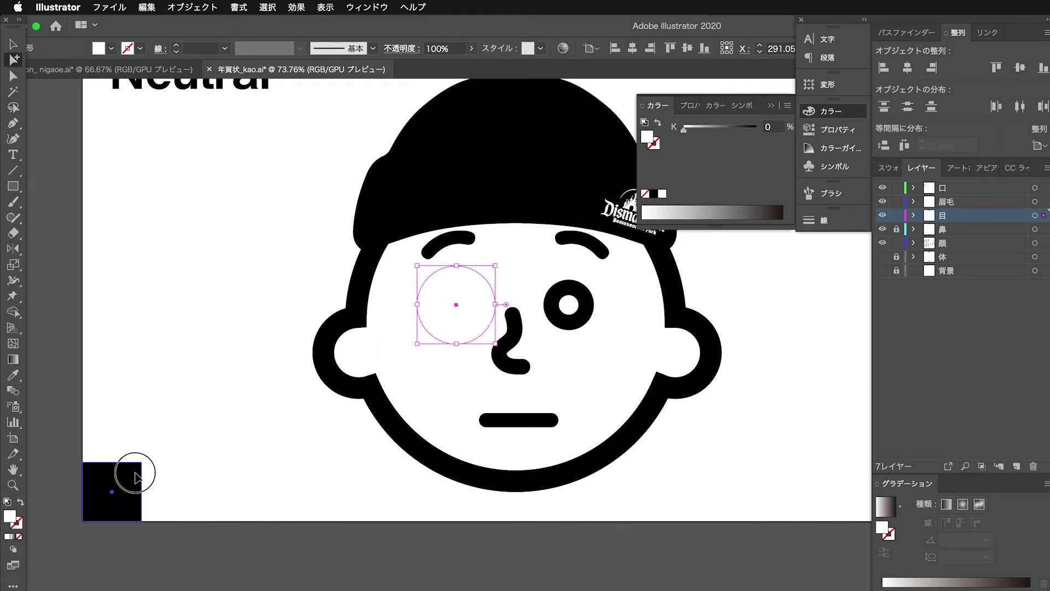
click(446, 577)
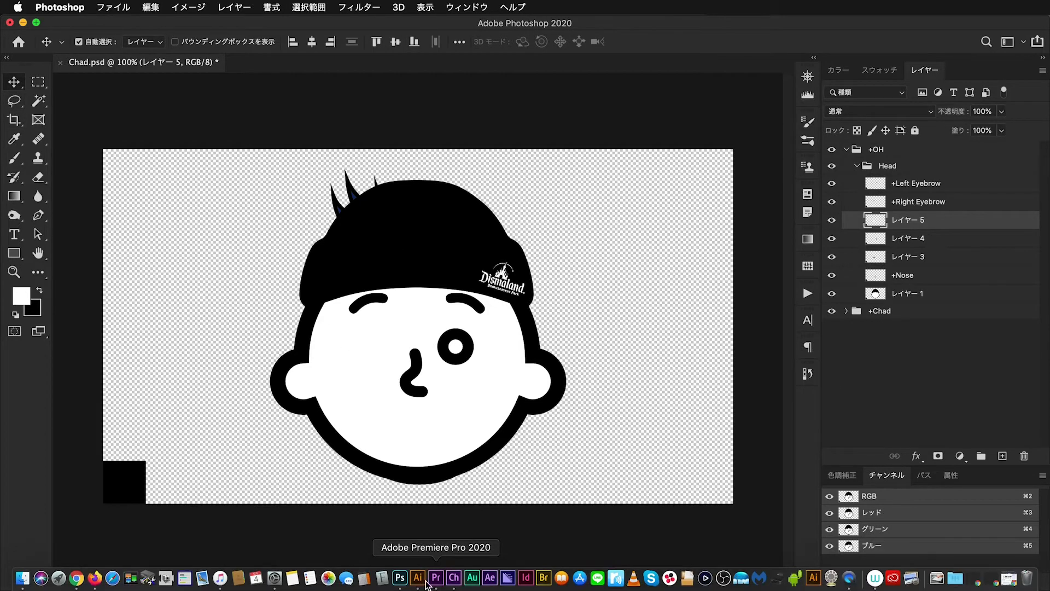
- Toggle レイヤー 4, 5 and 6 on and off to identify which eye each holds
click(434, 578)
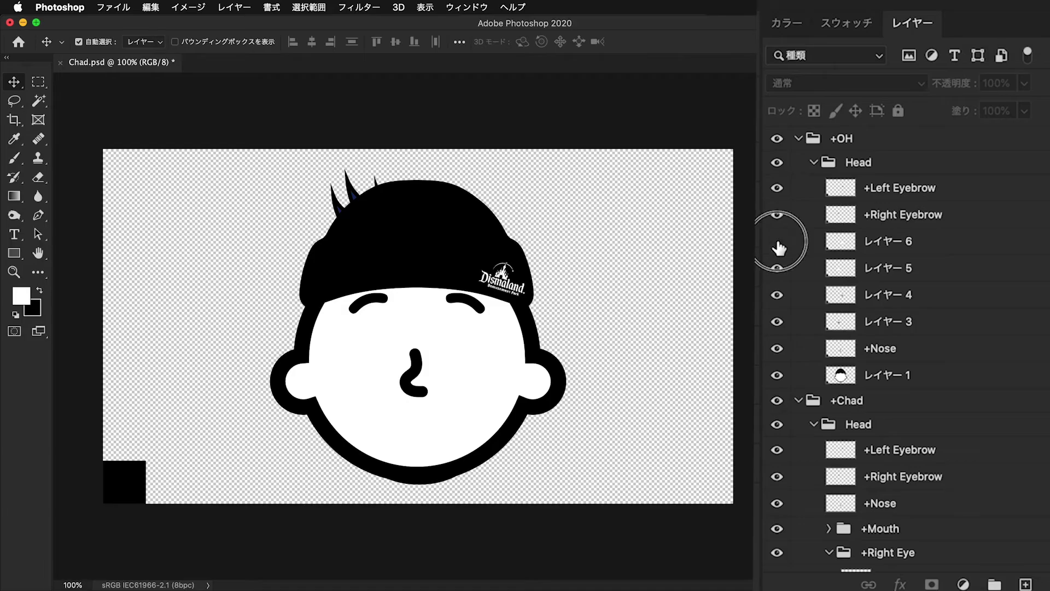
click(776, 241)
click(777, 296)
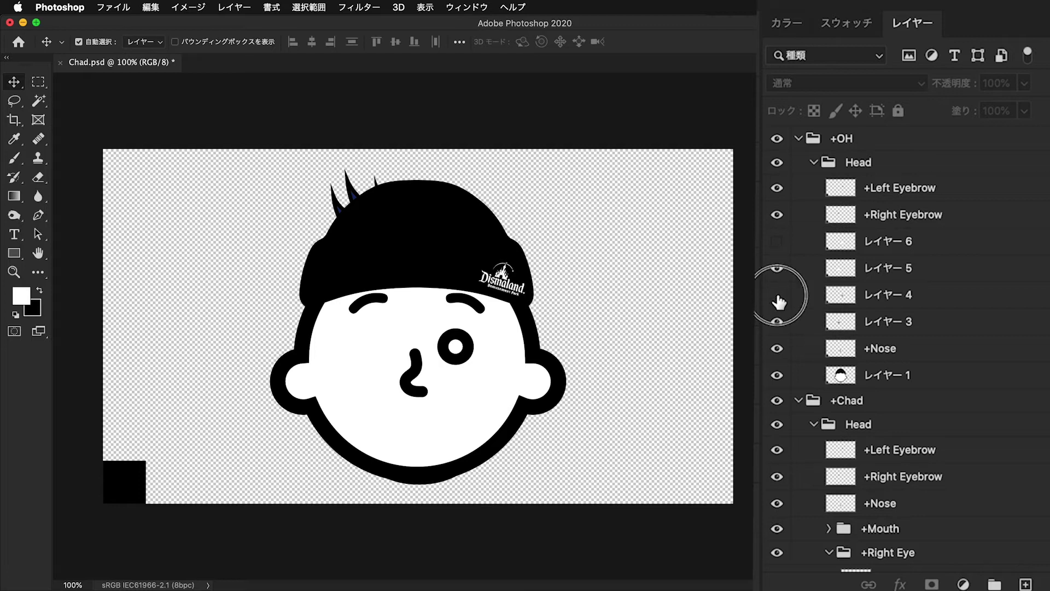
click(777, 295)
click(777, 269)
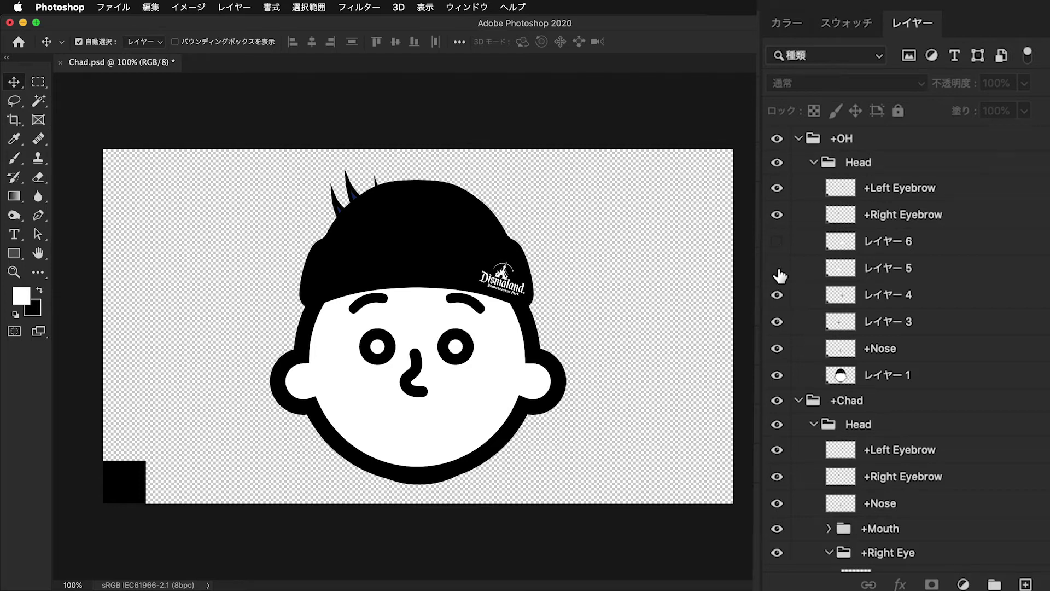
click(780, 275)
click(780, 276)
click(779, 275)
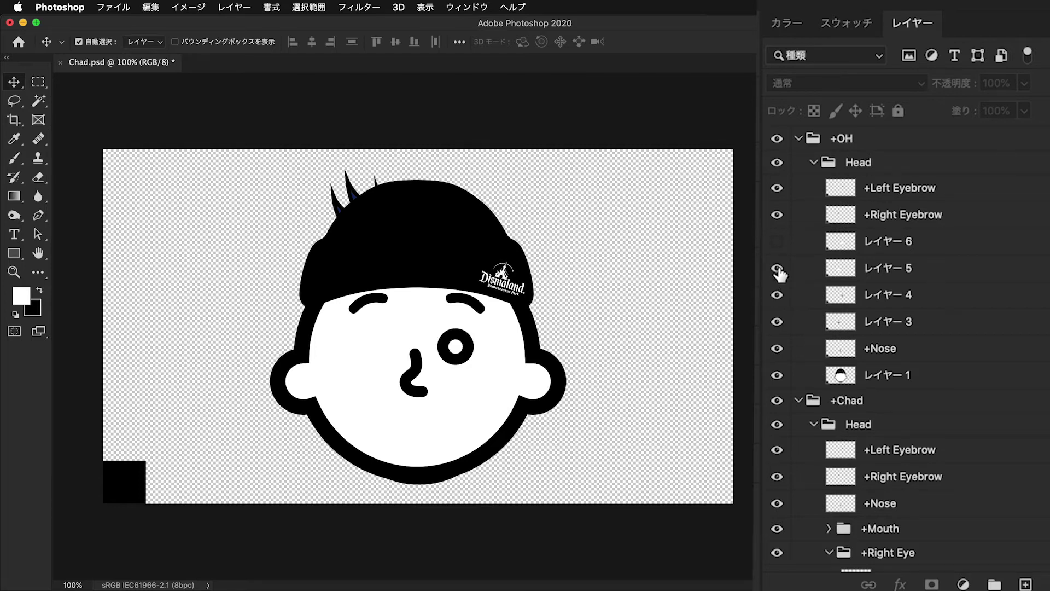
click(780, 275)
- Rename レイヤー 5 to 右範囲 and レイヤー 6 to 左範囲
double_click(882, 268)
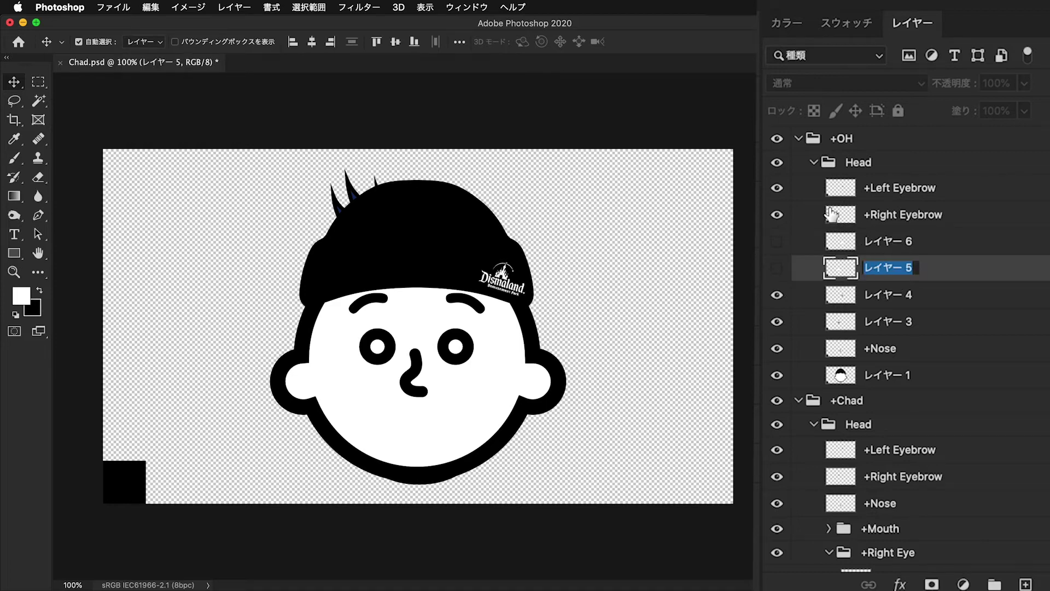
text(み)
text(右範囲)
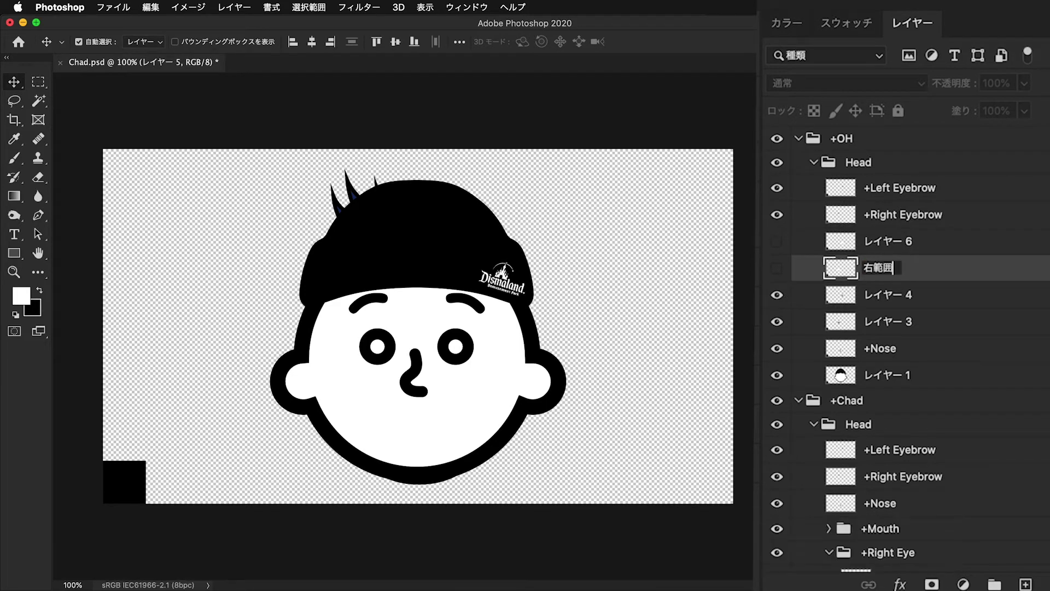
key(Return)
double_click(886, 241)
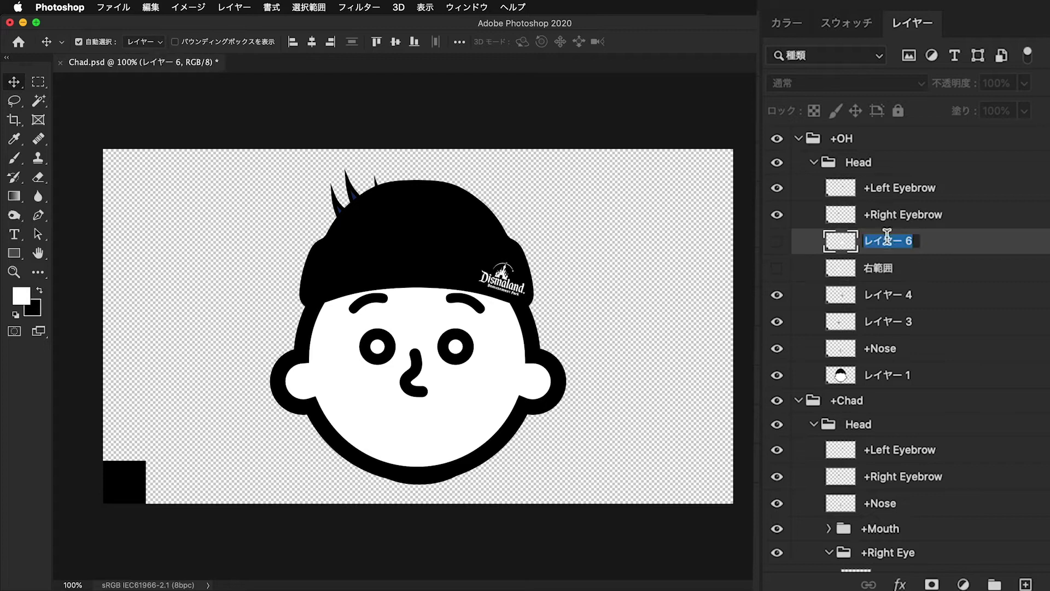
text(左h)
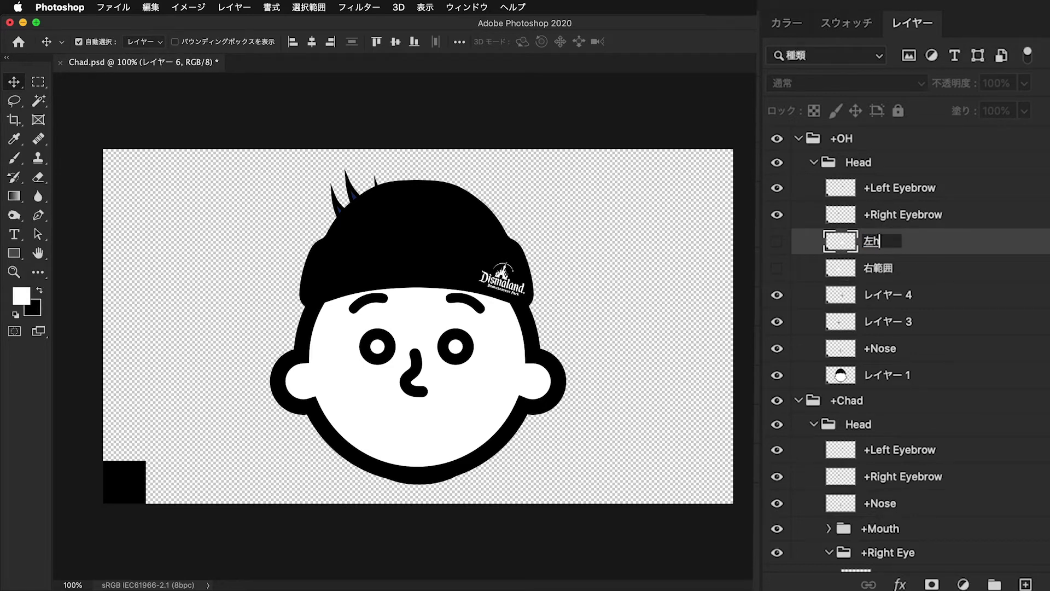
text(ann)
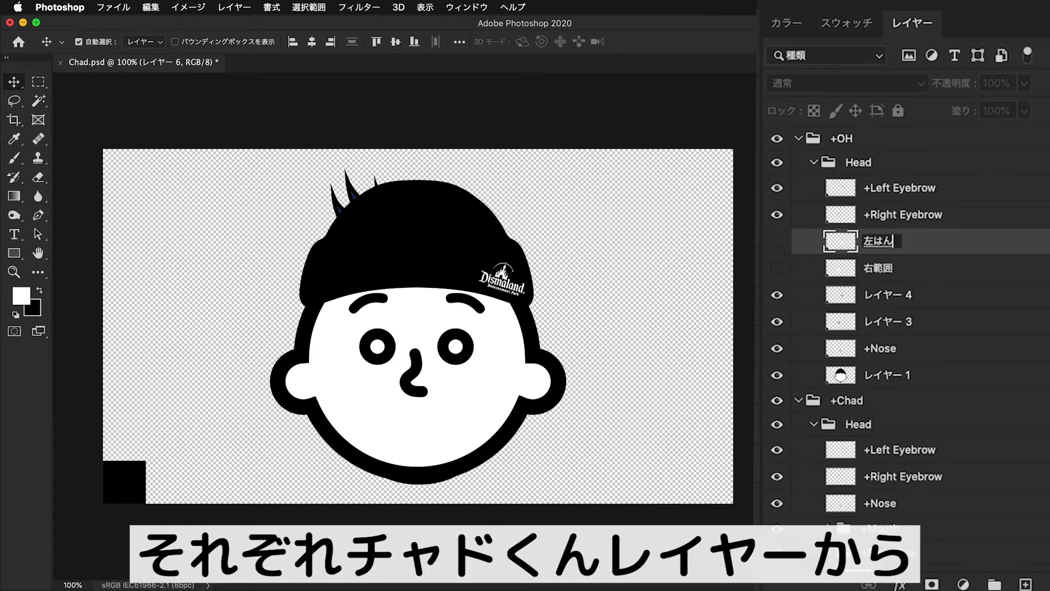
key(Return)
- Compare the eye layers with Chad's +Left Eye folder, then select the base face layer to rename it face background
drag(776, 241, 776, 268)
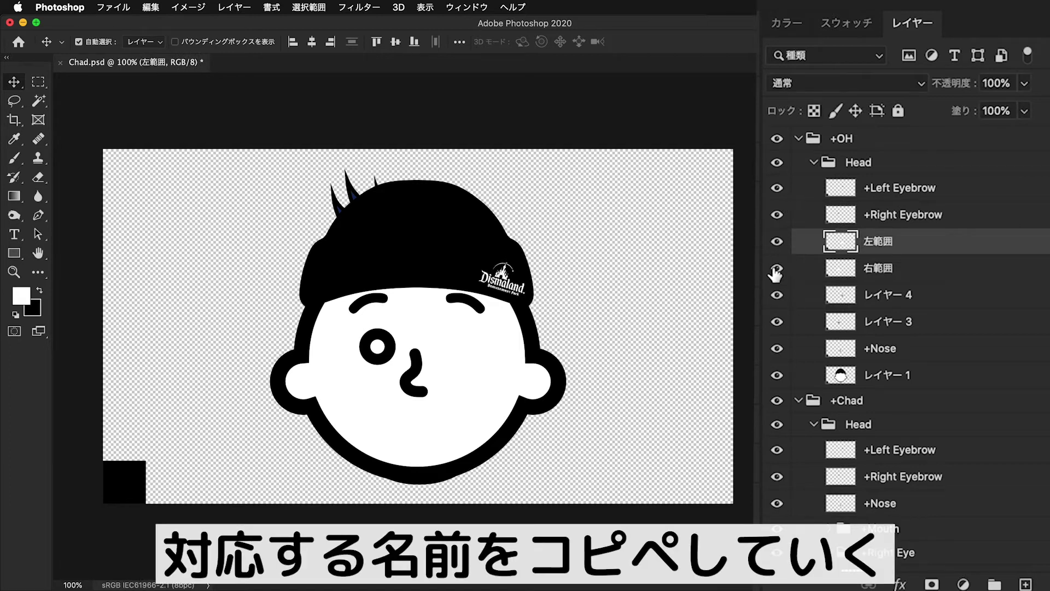
click(777, 242)
click(777, 241)
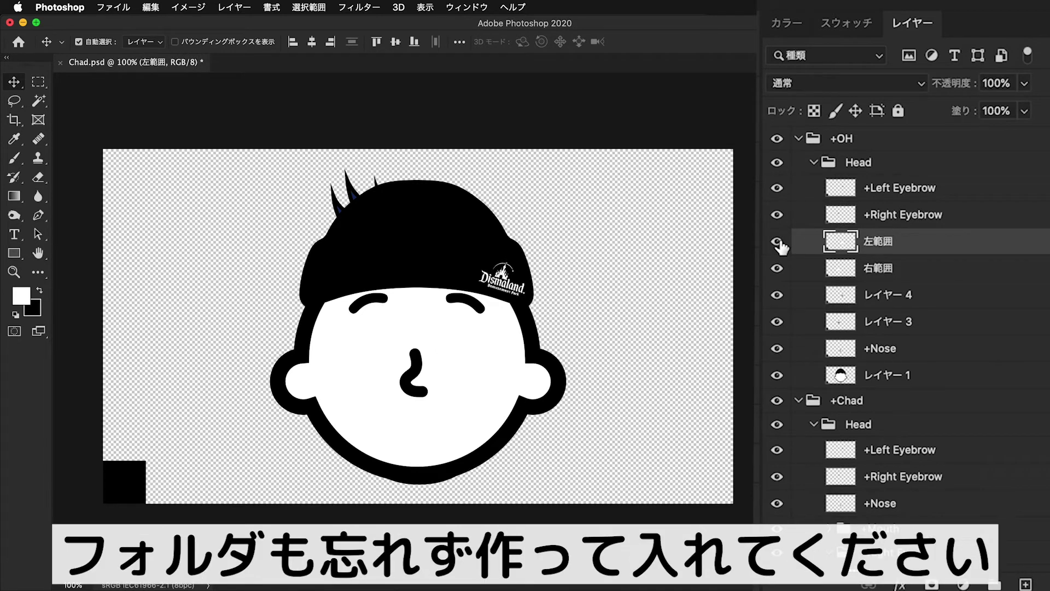
click(777, 242)
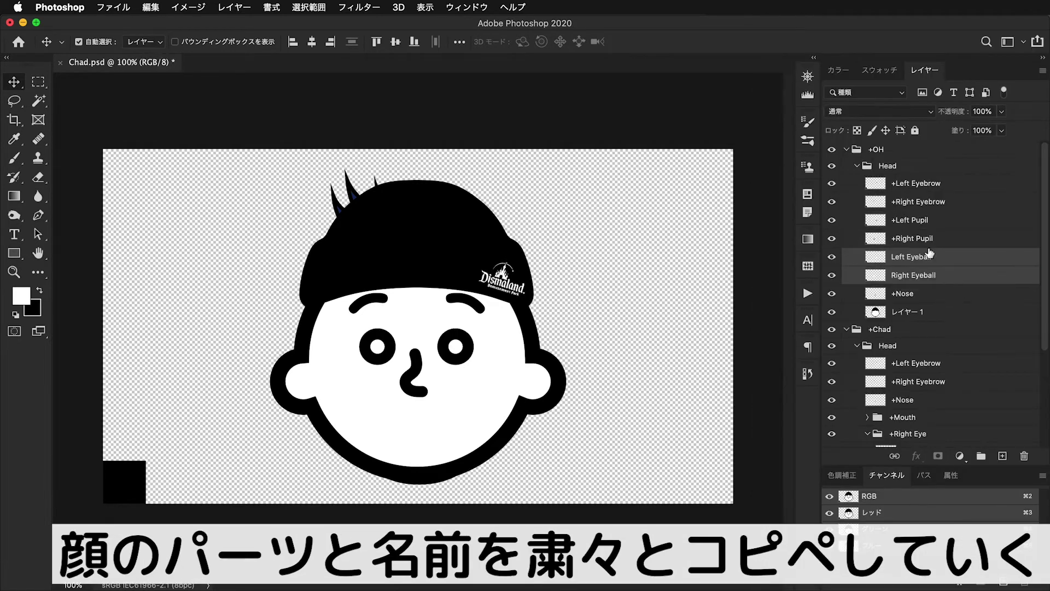
click(908, 393)
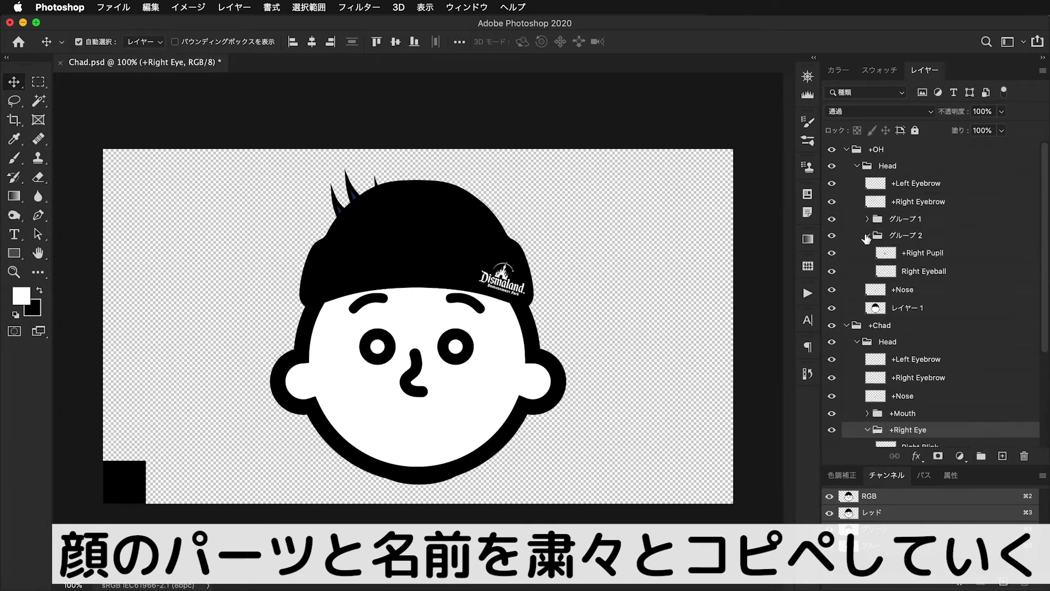
scroll(964, 274, down, 3)
click(906, 365)
drag(965, 170, 930, 164)
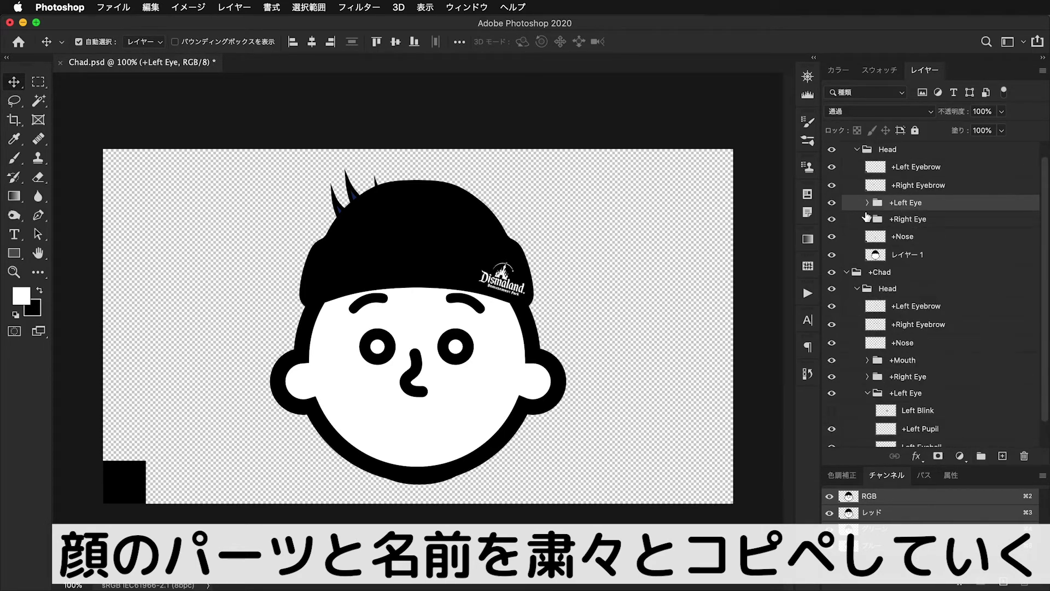
scroll(908, 268, up, 1)
click(908, 268)
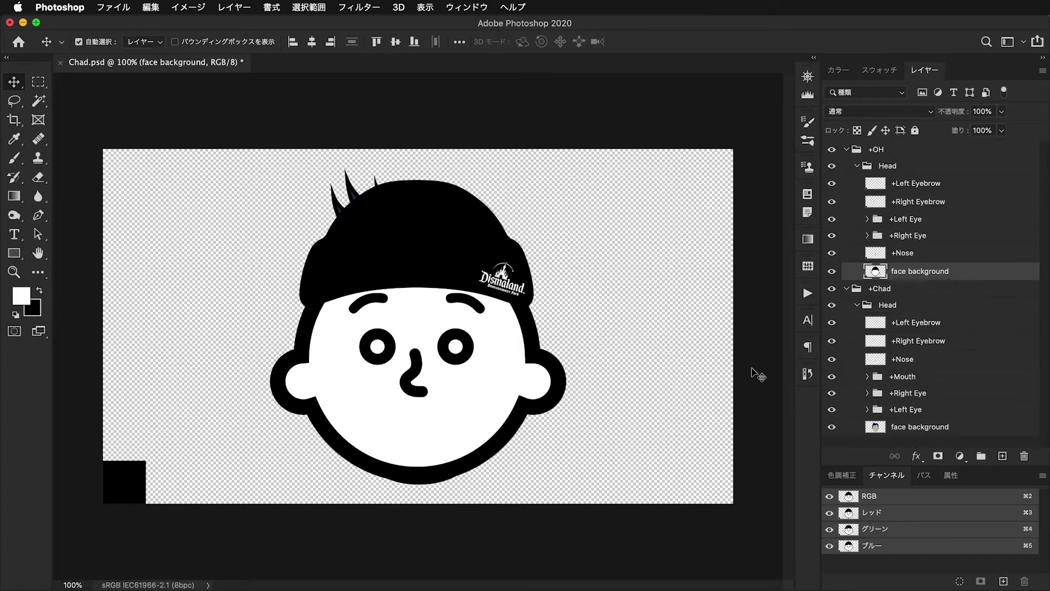
- In Illustrator, select the left eye circle, zoom out, and copy the Neutral mouth shape
mouse_move(390, 585)
click(420, 574)
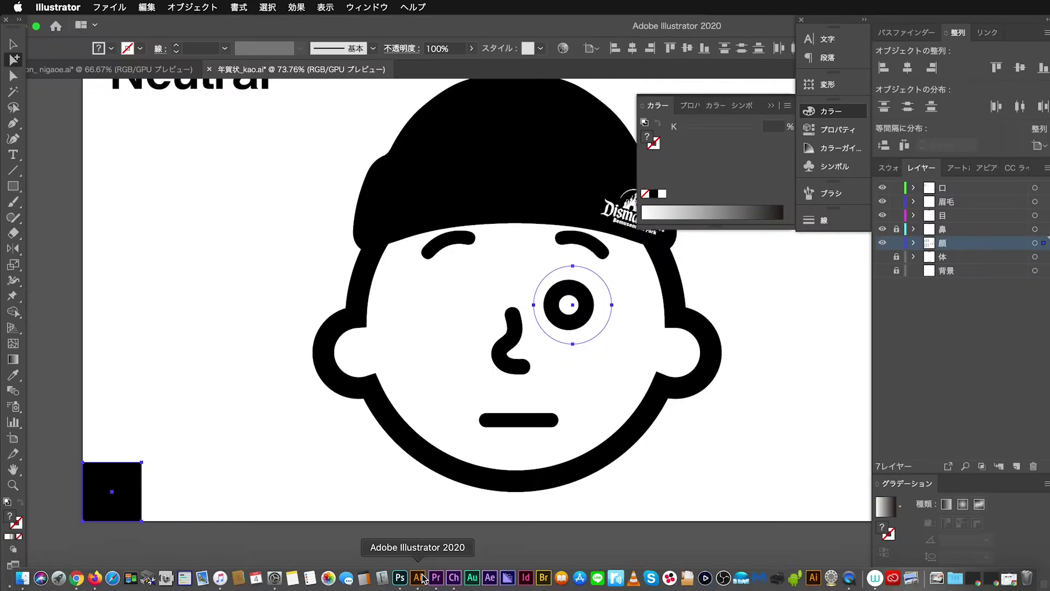
click(503, 541)
click(481, 306)
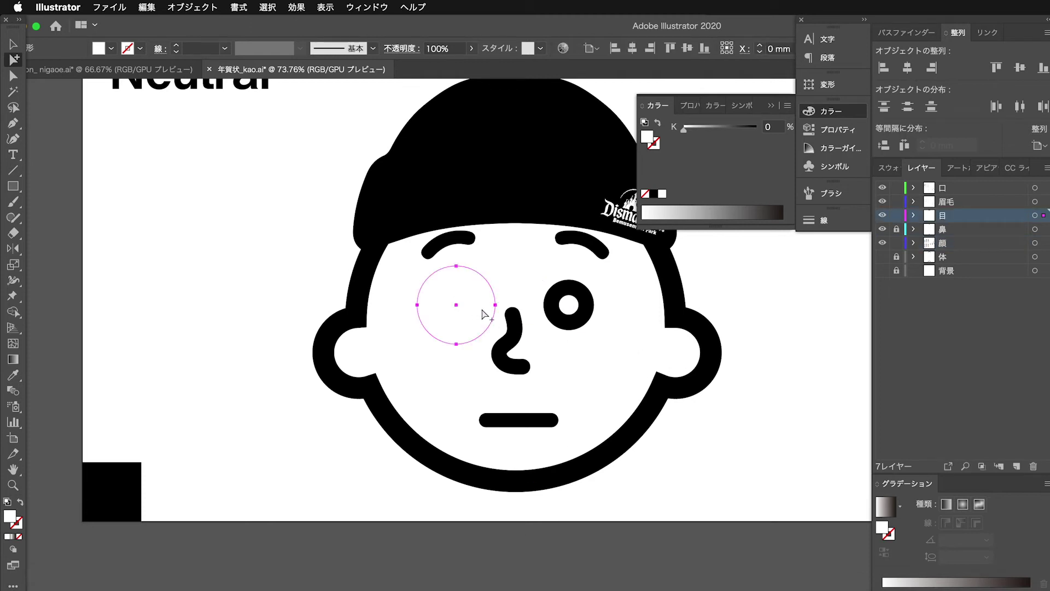
key(super+minus)
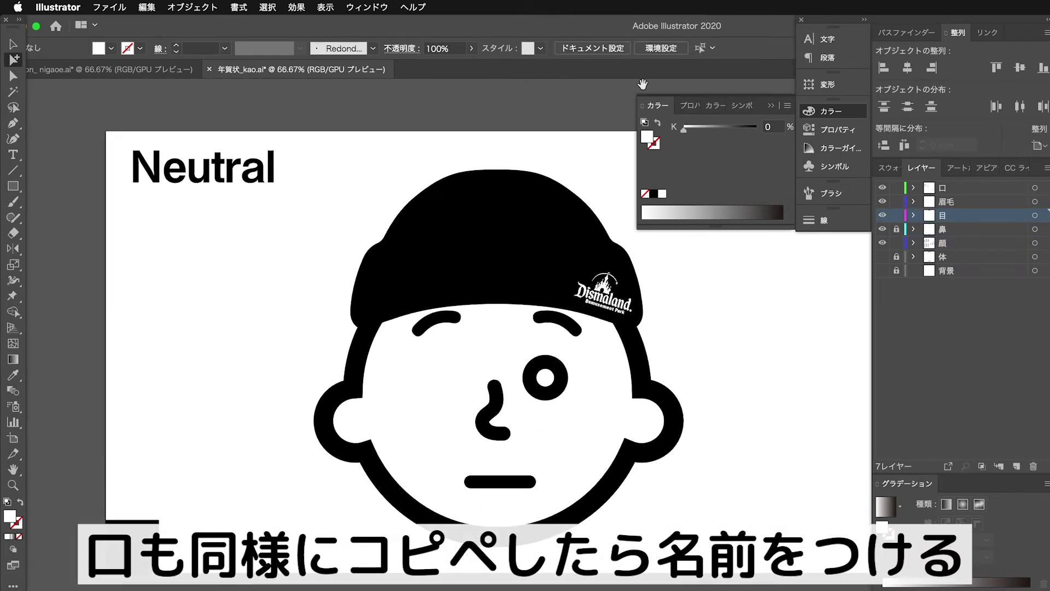
click(428, 466)
key(super+minus)
key(super+minus)
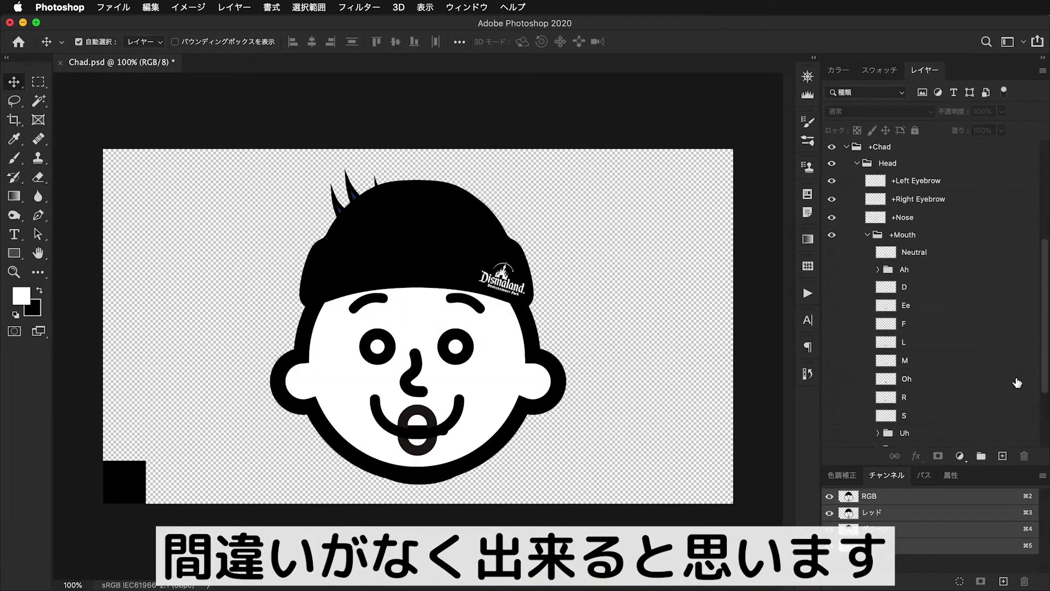
- Hide the extra smile layer, expand the Mouth group, and duplicate the W-Oo layer
click(831, 220)
click(831, 256)
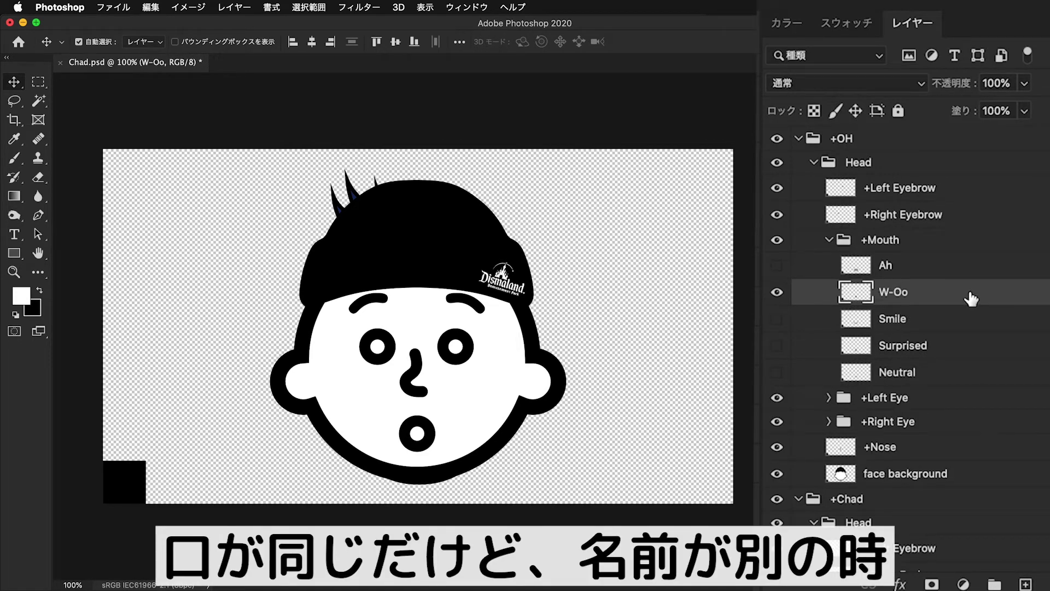
drag(975, 298, 1033, 585)
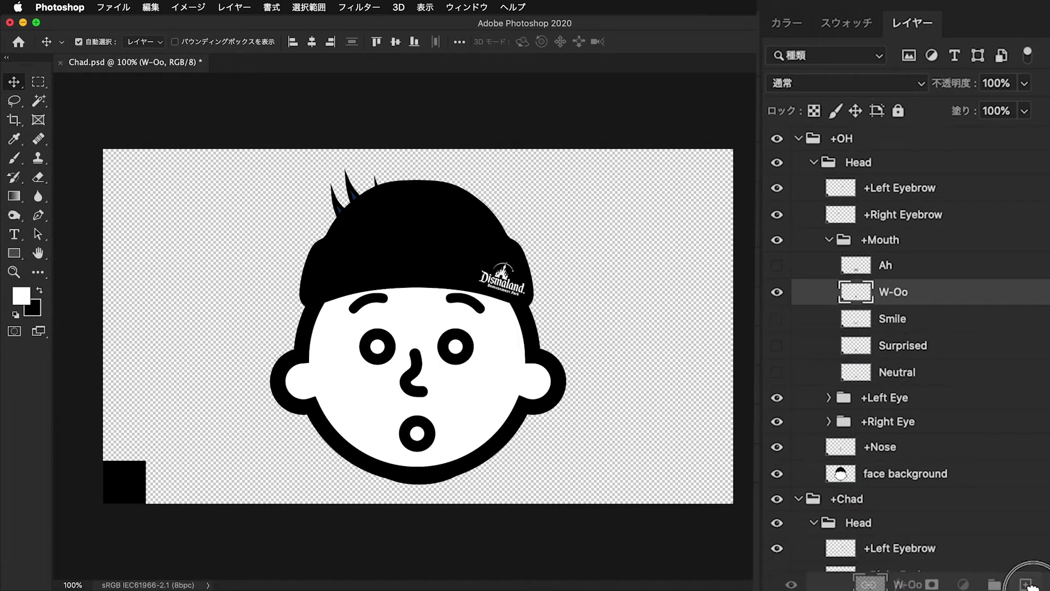
drag(1032, 586, 1028, 584)
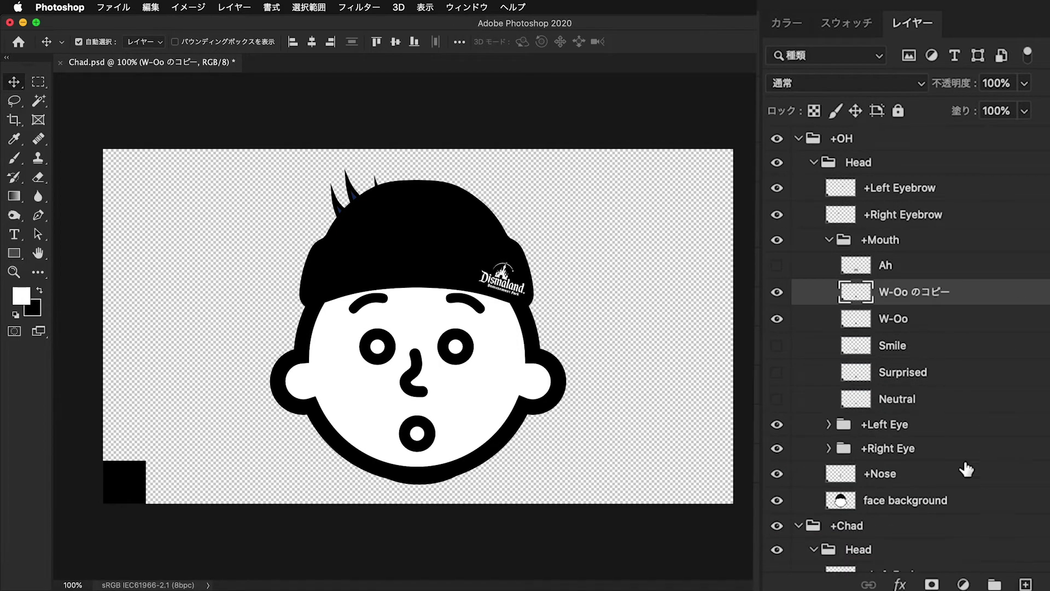
double_click(925, 292)
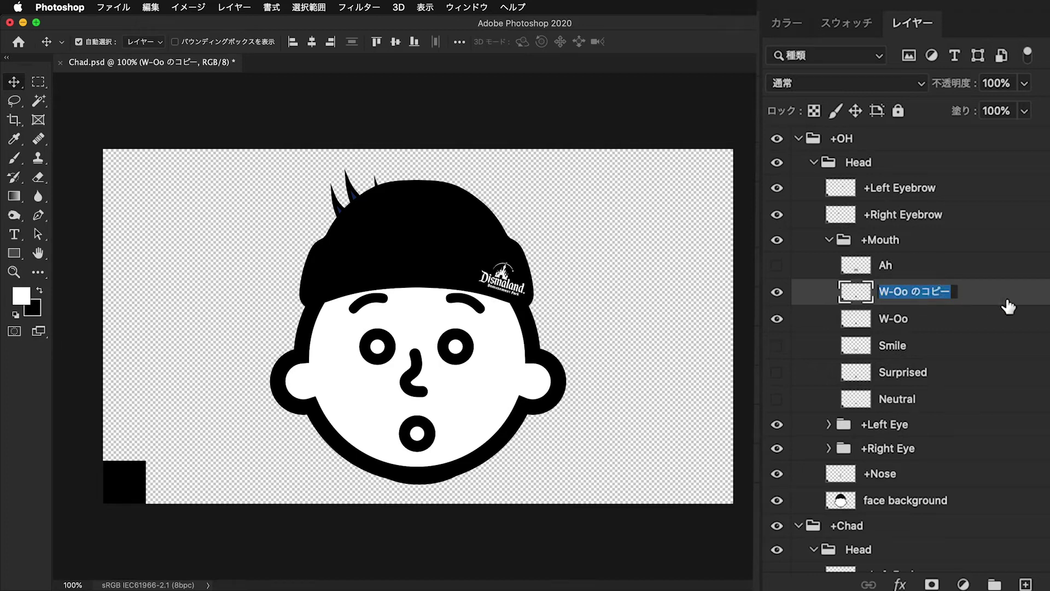
key(Return)
- Scroll the mouth layer list and check it against Illustrator's mouth names
scroll(908, 350, down, 5)
scroll(908, 350, down, 8)
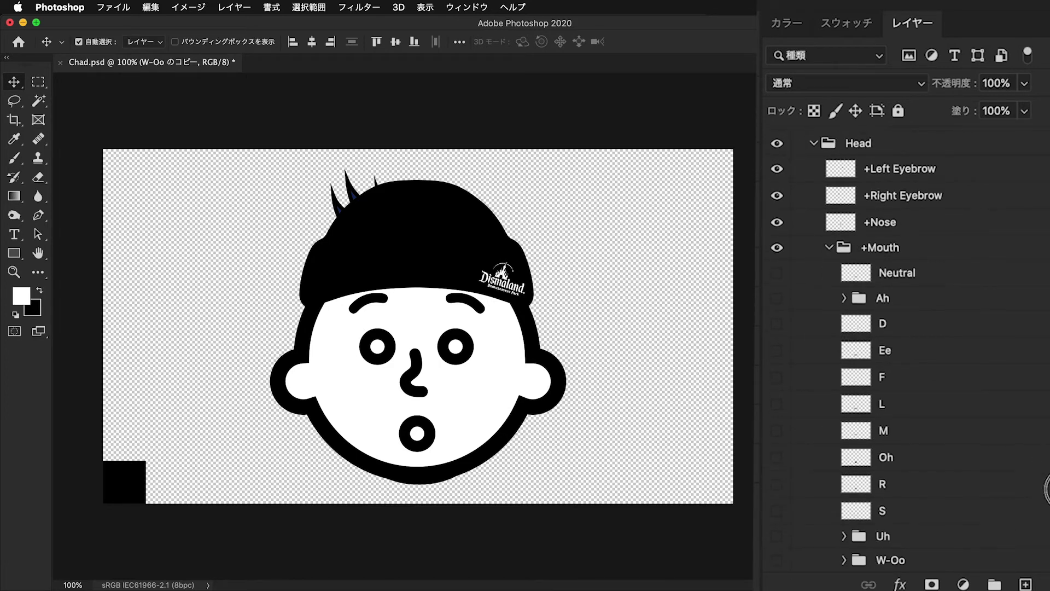
scroll(908, 350, down, 1)
scroll(908, 350, down, 2)
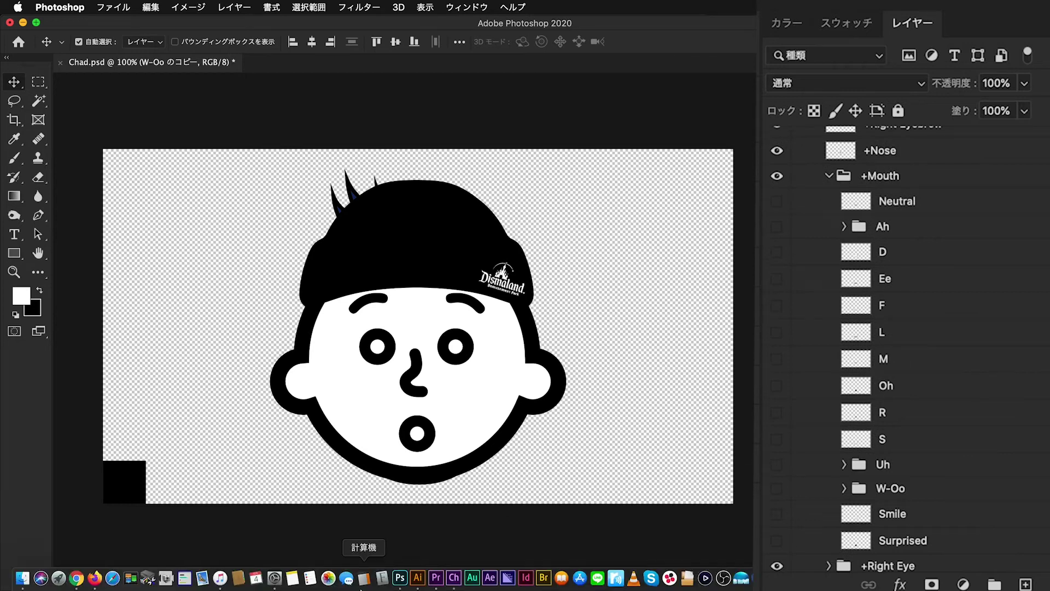
click(417, 578)
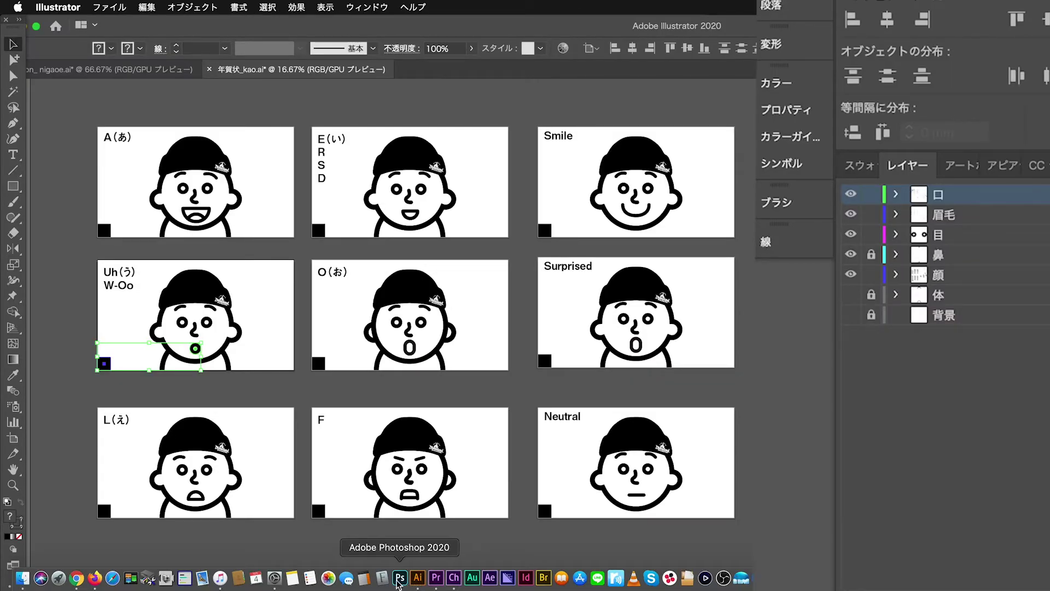
click(399, 577)
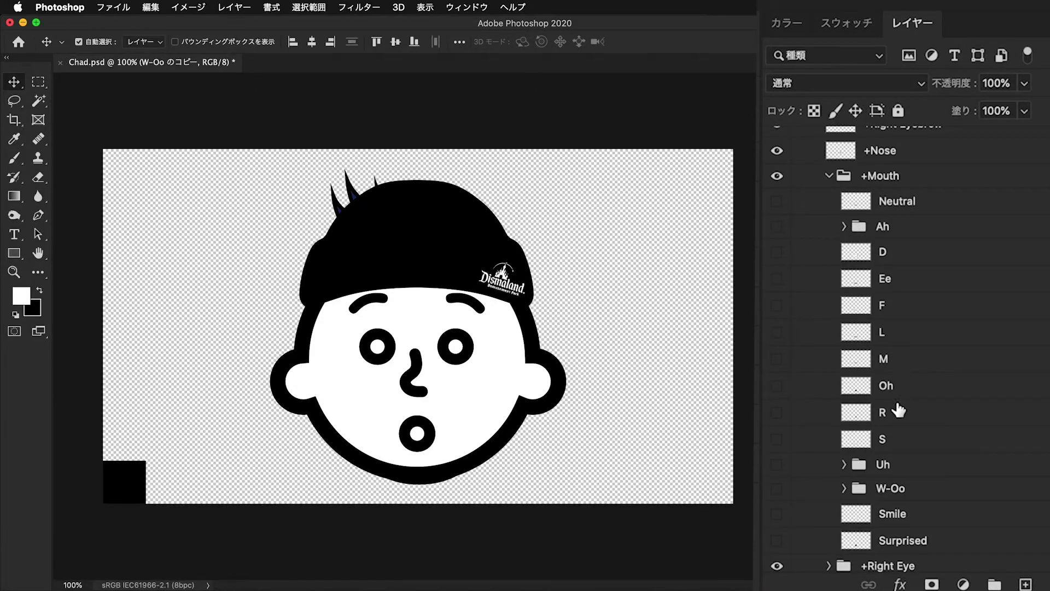
- Rename the W-Oo copy layer to Uh
double_click(883, 465)
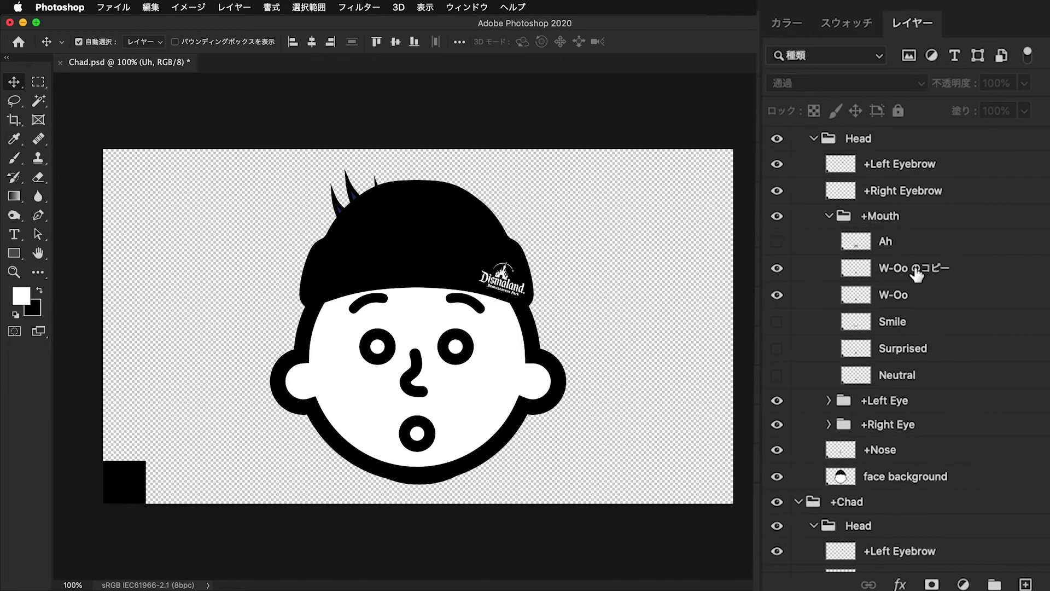
double_click(922, 268)
text(Uh)
key(Return)
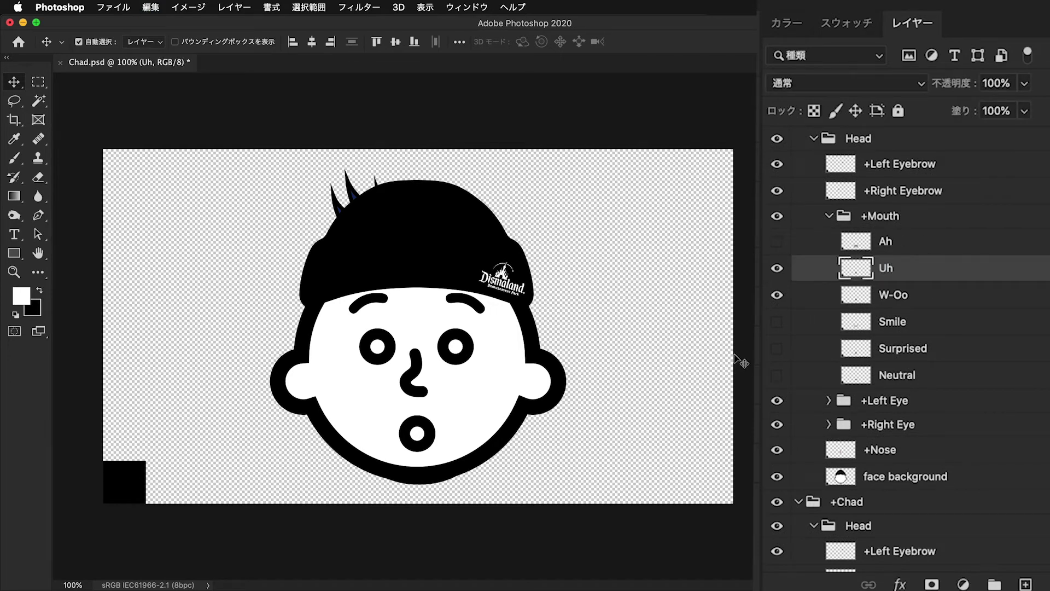
click(743, 363)
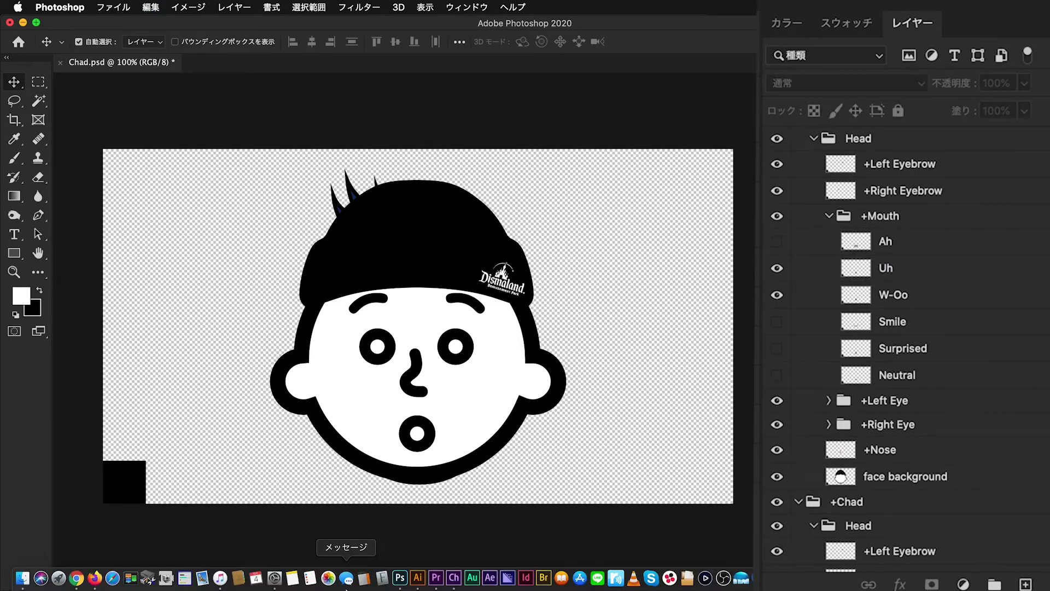
- Compare the mouth artboards in Illustrator and marquee the area around the bottom-left black square
click(417, 578)
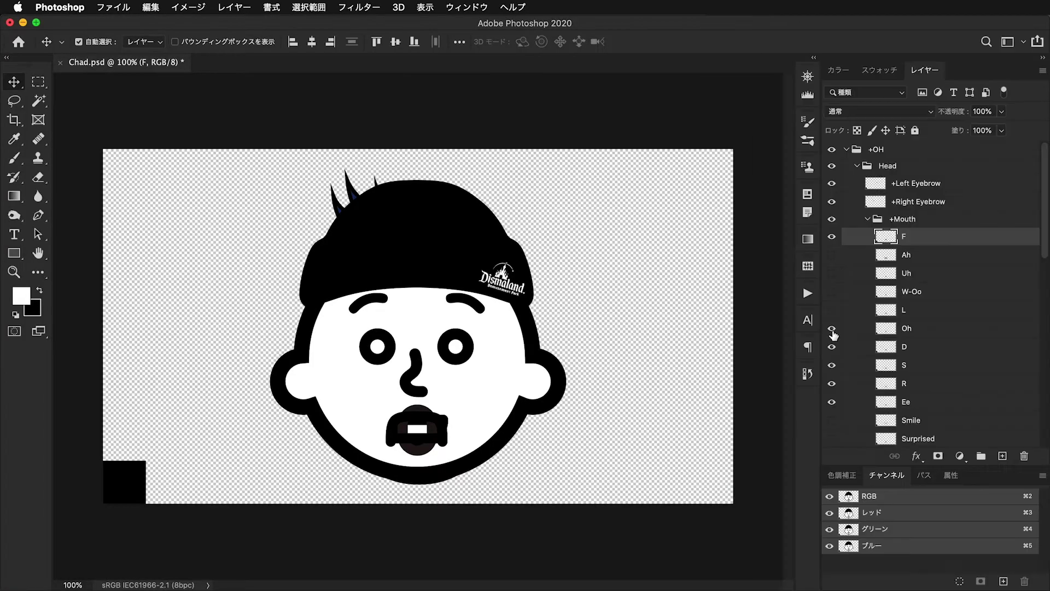
click(832, 395)
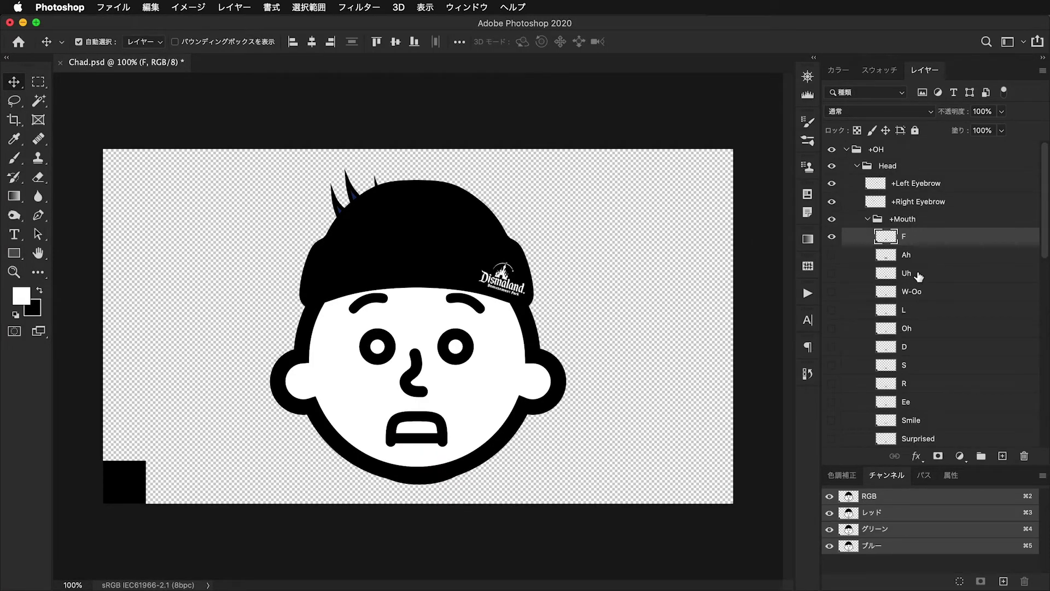
key(m)
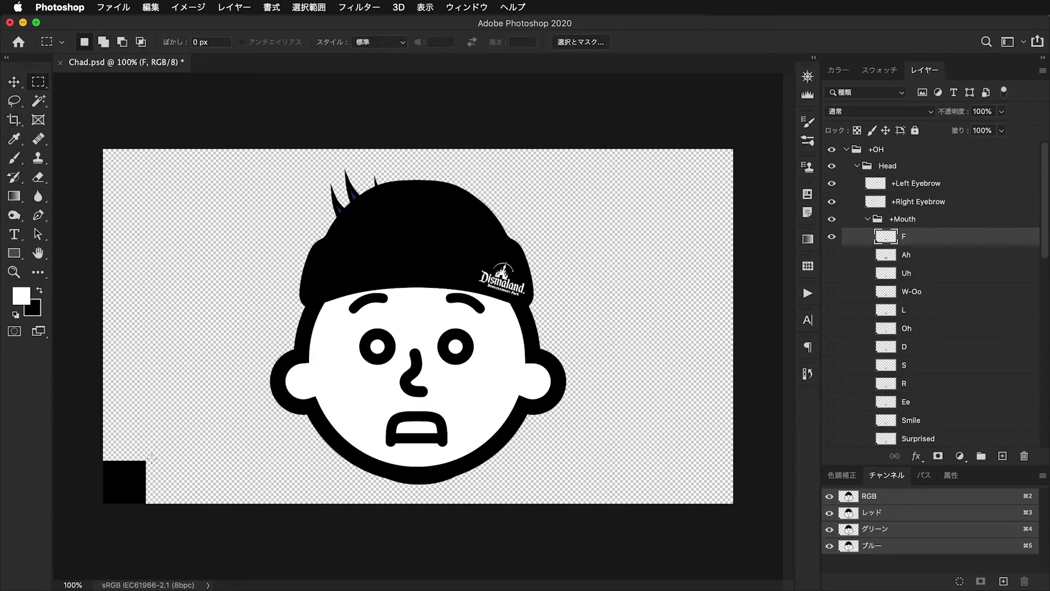
drag(157, 448, 98, 509)
click(24, 82)
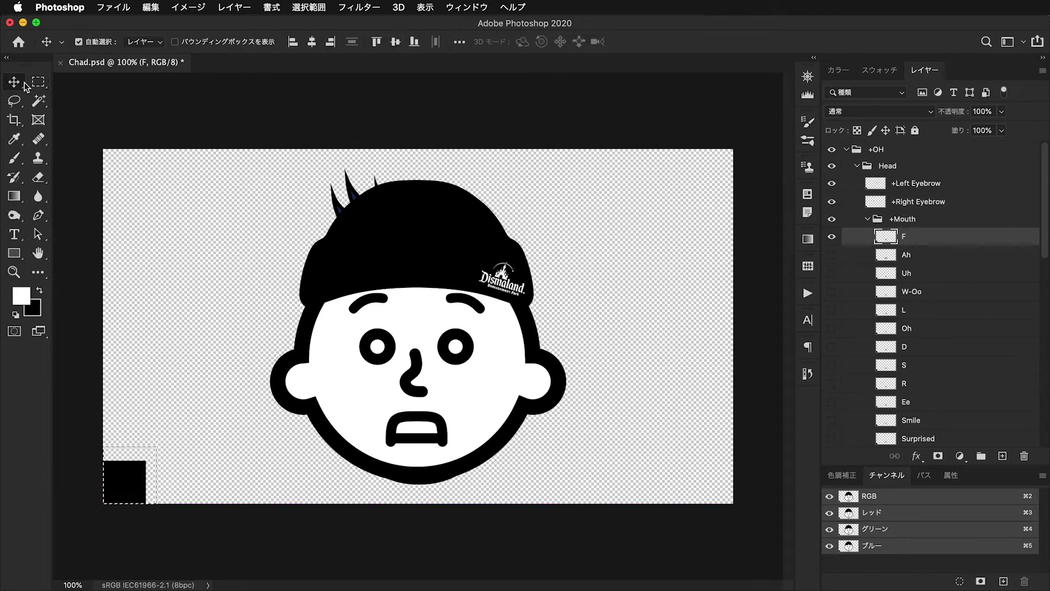
- Select the eyebrow layers and the F, Ah, Uh, W-Oo, L, Oh, D, S, R, Ee, Smile and Surprised mouth layers
click(924, 184)
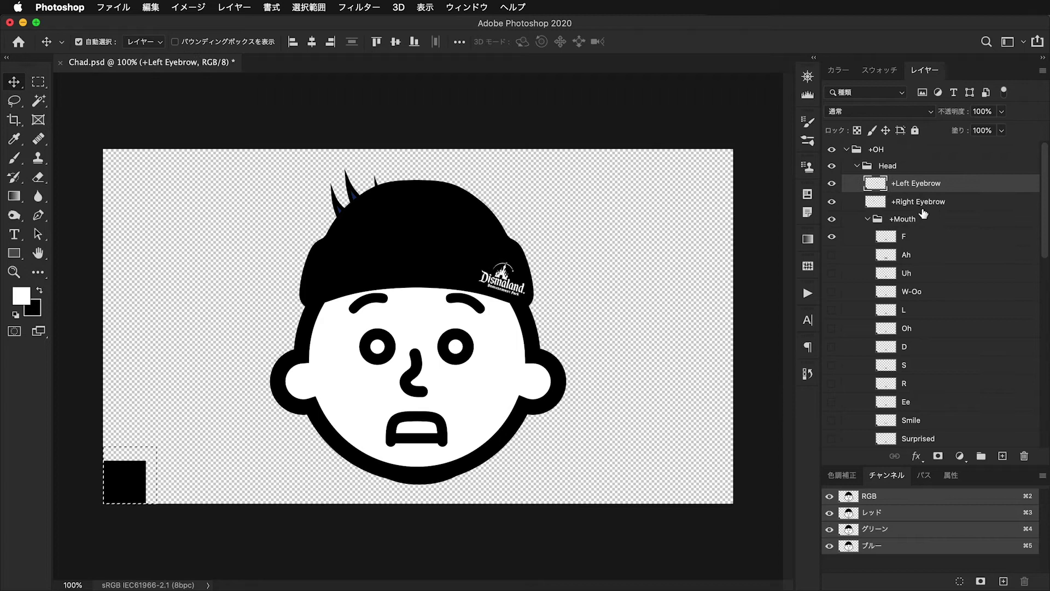
click(928, 203)
click(926, 239)
click(928, 257)
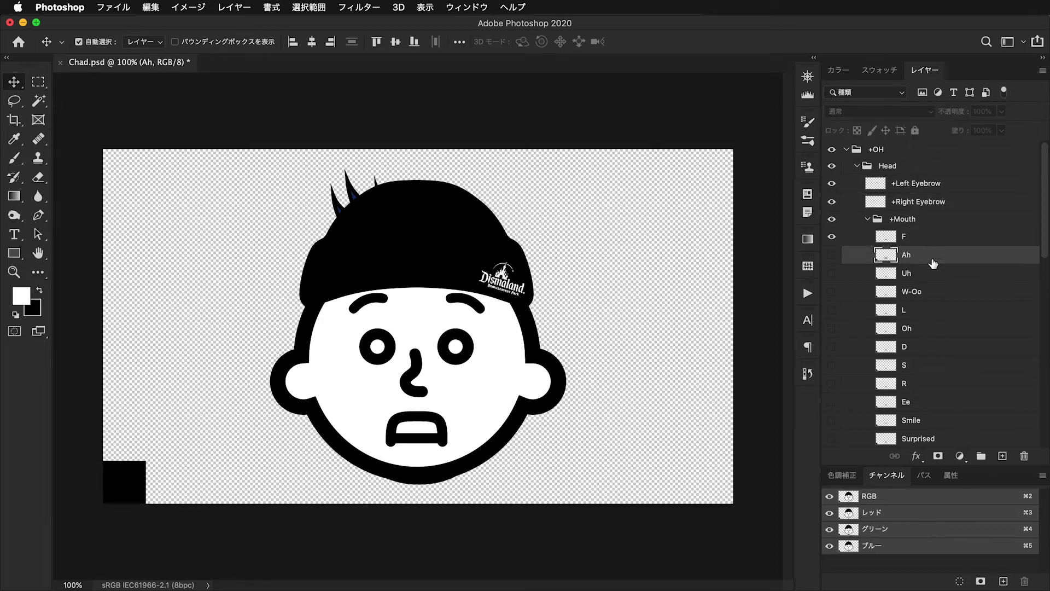
click(929, 276)
click(933, 293)
click(934, 310)
click(936, 329)
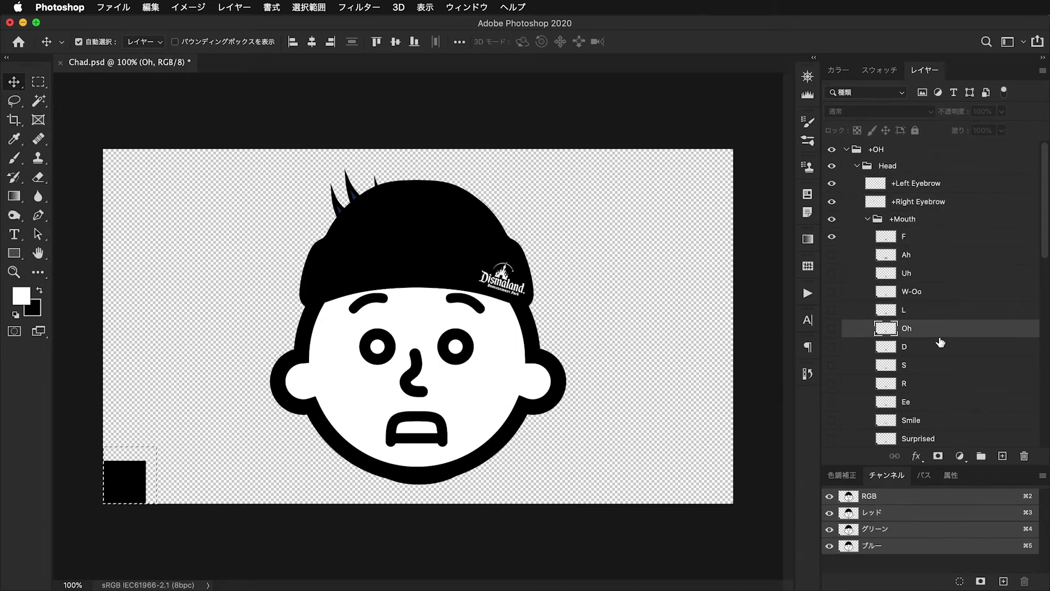
click(939, 348)
click(938, 366)
click(940, 384)
click(941, 403)
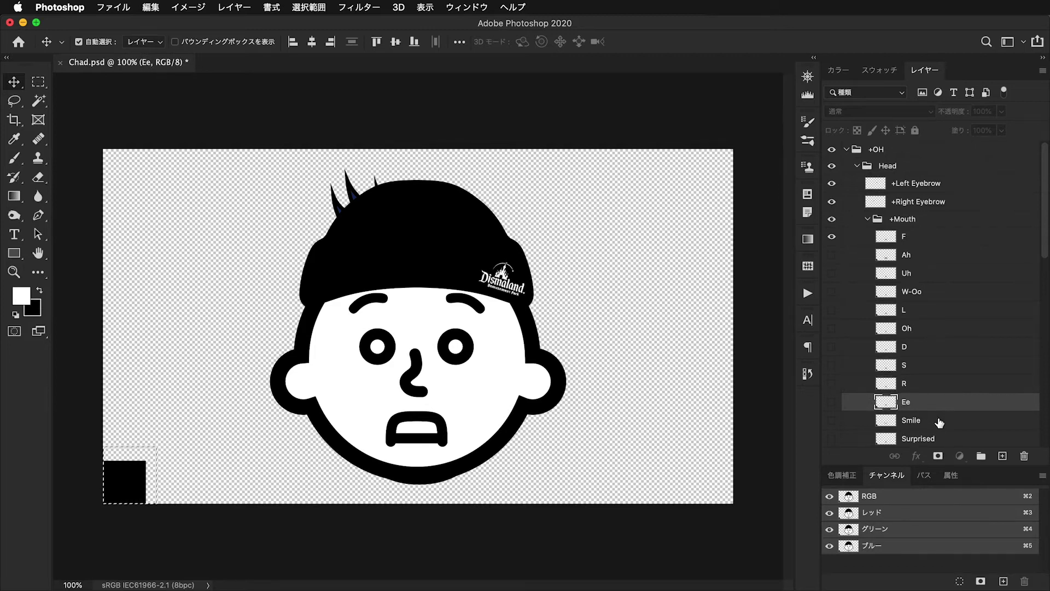
click(942, 421)
click(943, 439)
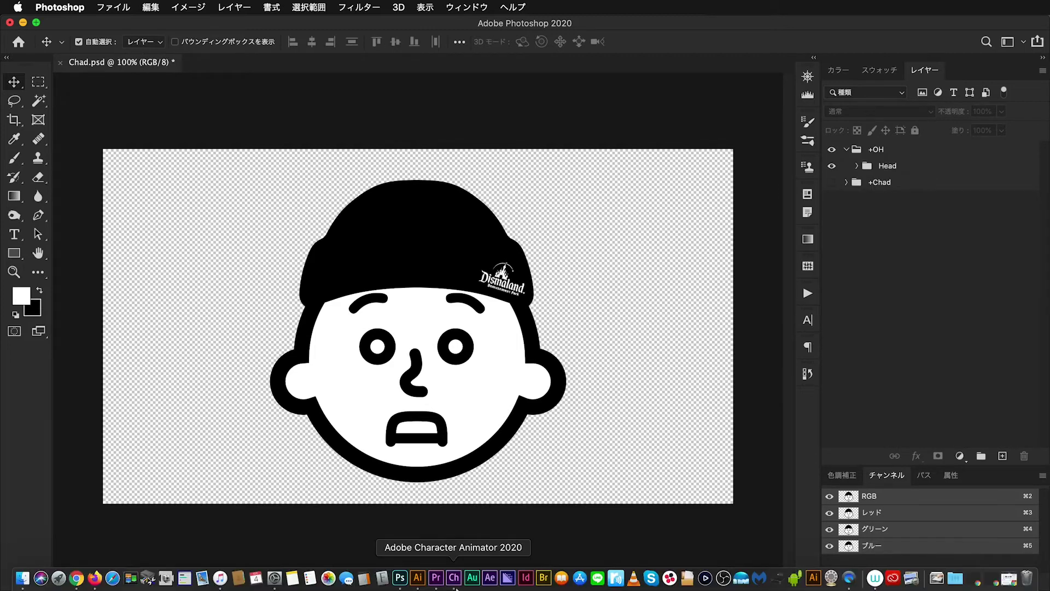
- Paste the copied Illustrator artwork into Chad.psd as pixels and commit its placement
click(417, 575)
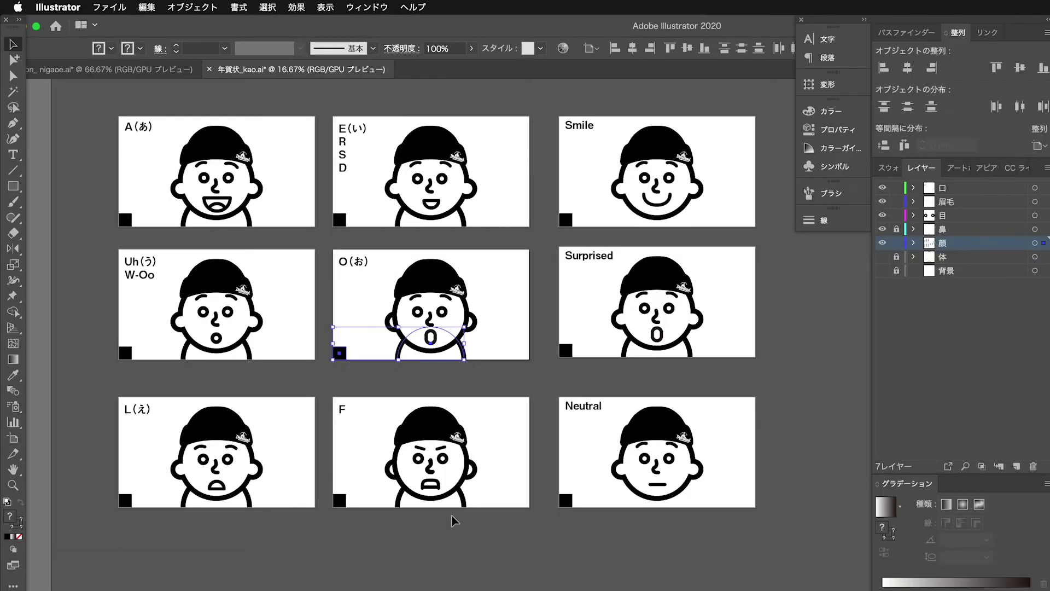
click(400, 584)
key(super+v)
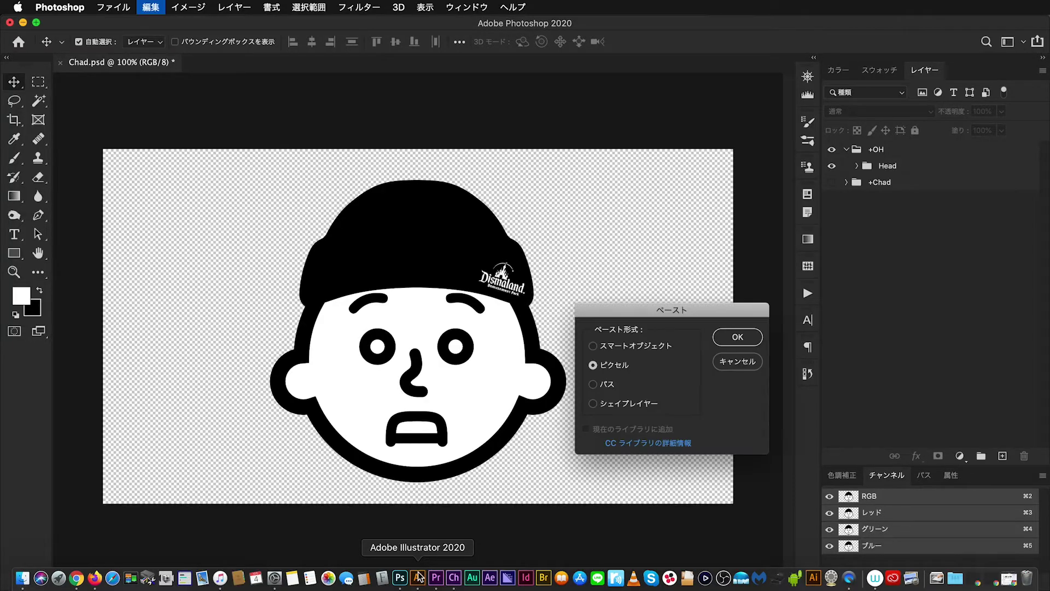
key(Return)
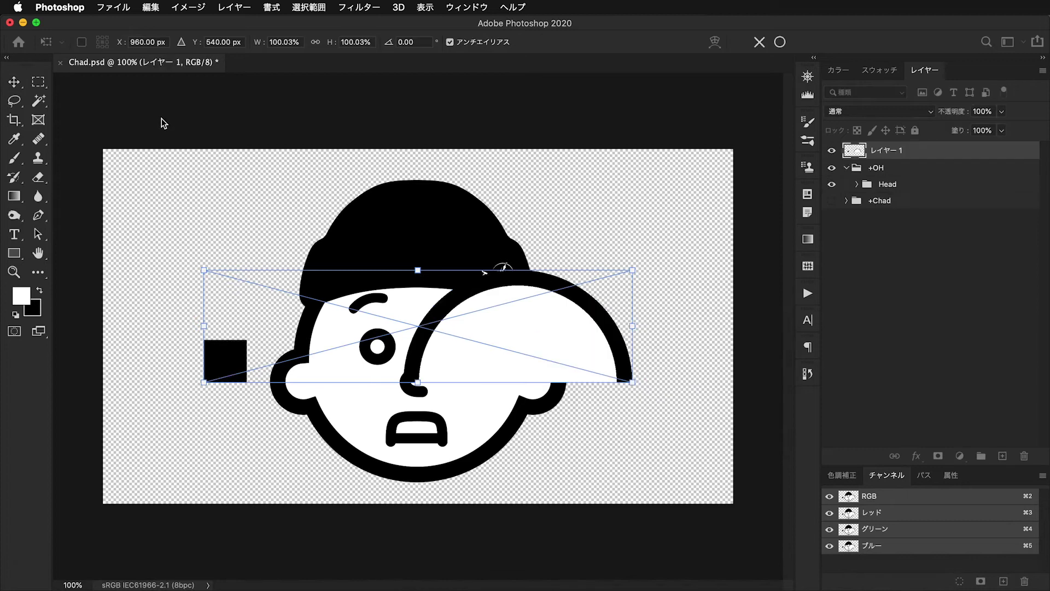
key(Return)
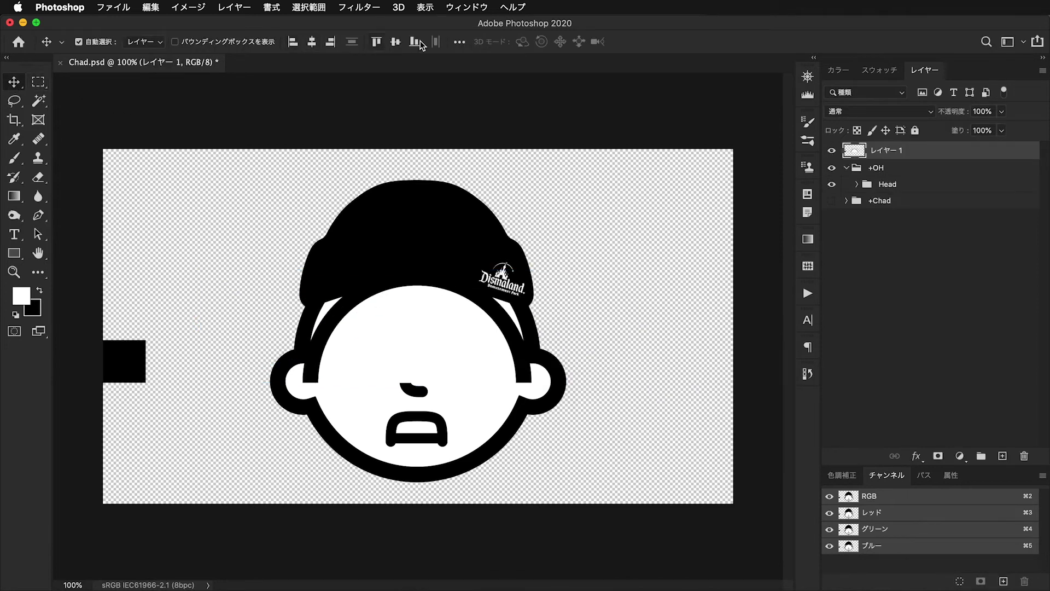
- Move Layer 1 into the +OH group below Head and verify the group's contents
click(173, 116)
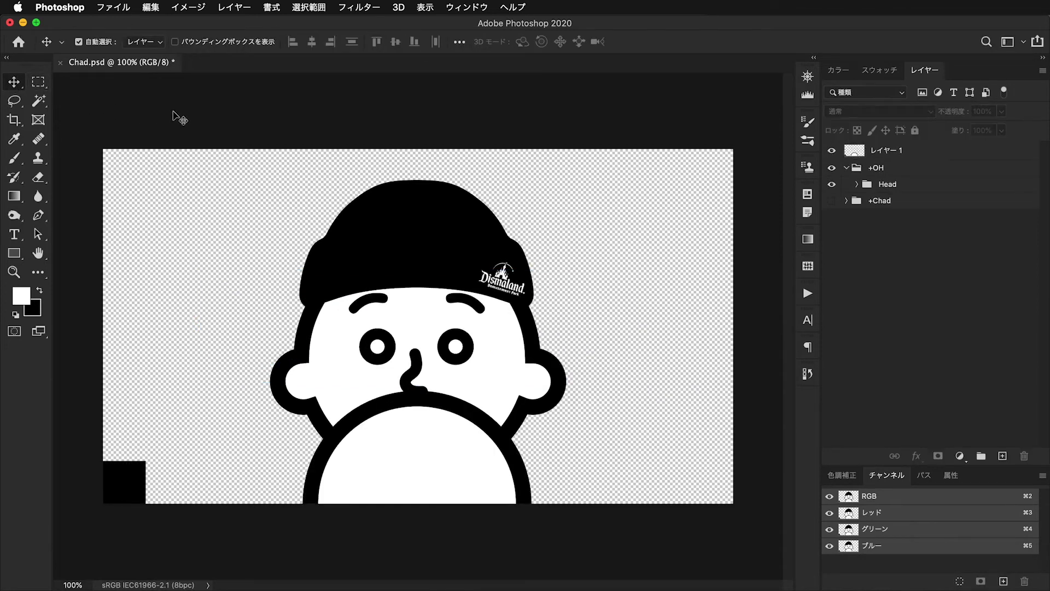
click(891, 154)
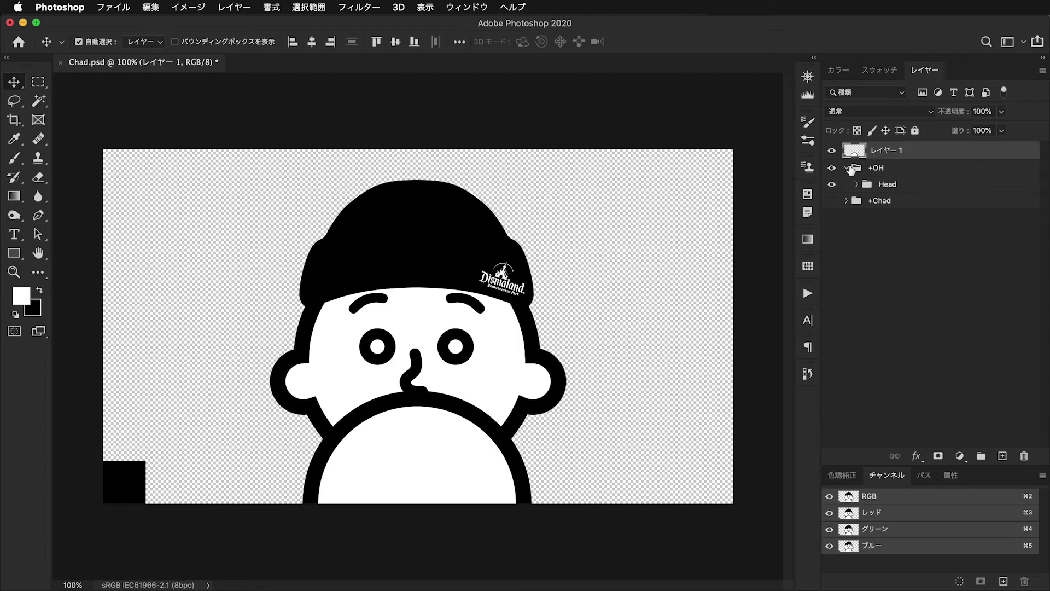
click(847, 168)
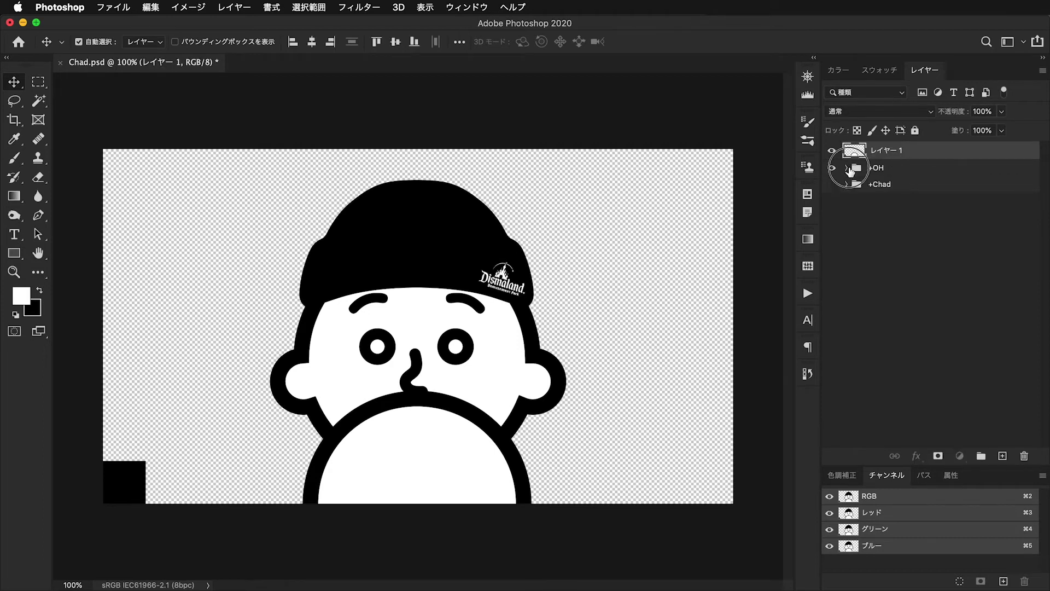
click(847, 168)
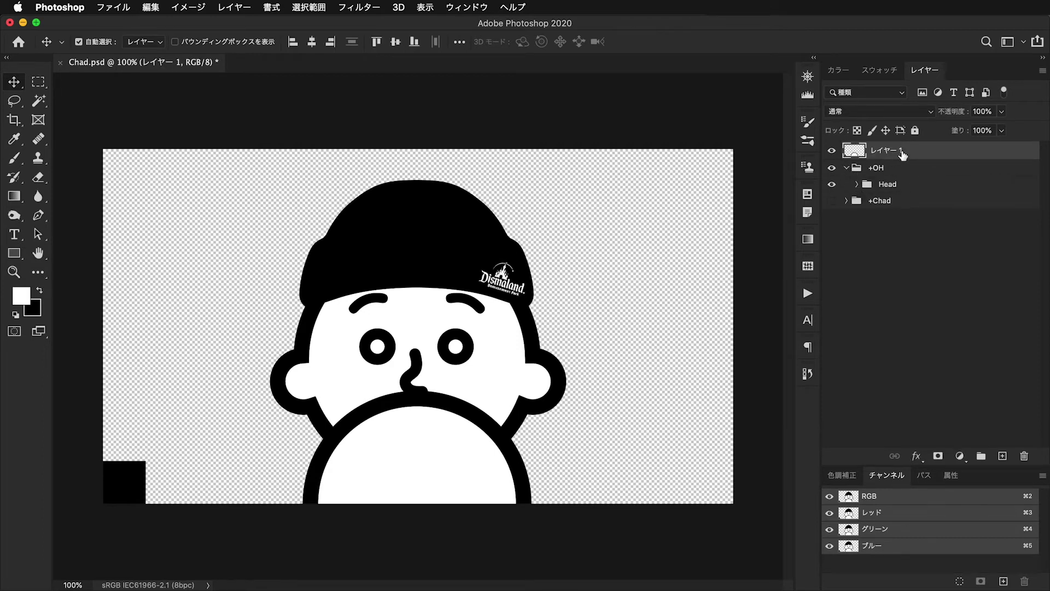
mouse_move(902, 156)
mouse_down()
mouse_move(902, 194)
mouse_move(882, 196)
mouse_up()
key(super+z)
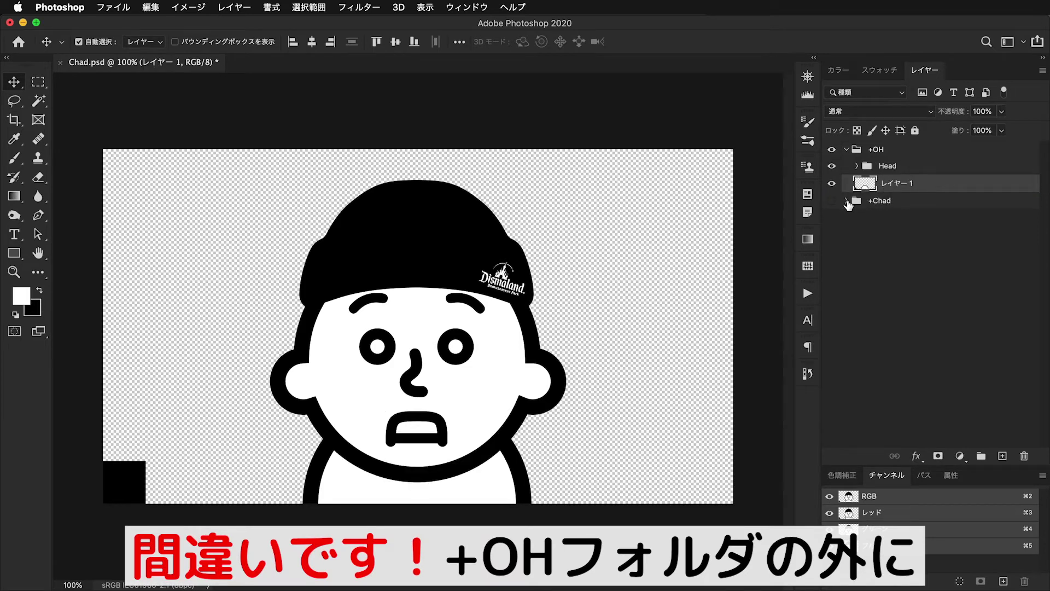
click(888, 155)
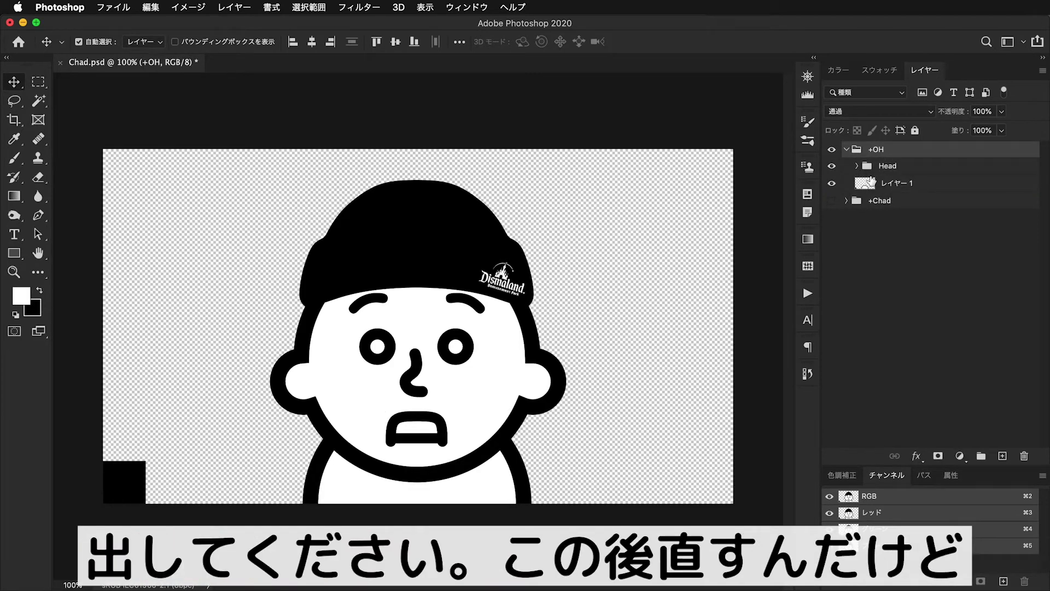
click(833, 150)
click(832, 150)
click(878, 184)
- Marquee-select the black square at bottom-left, delete it, and deselect
key(m)
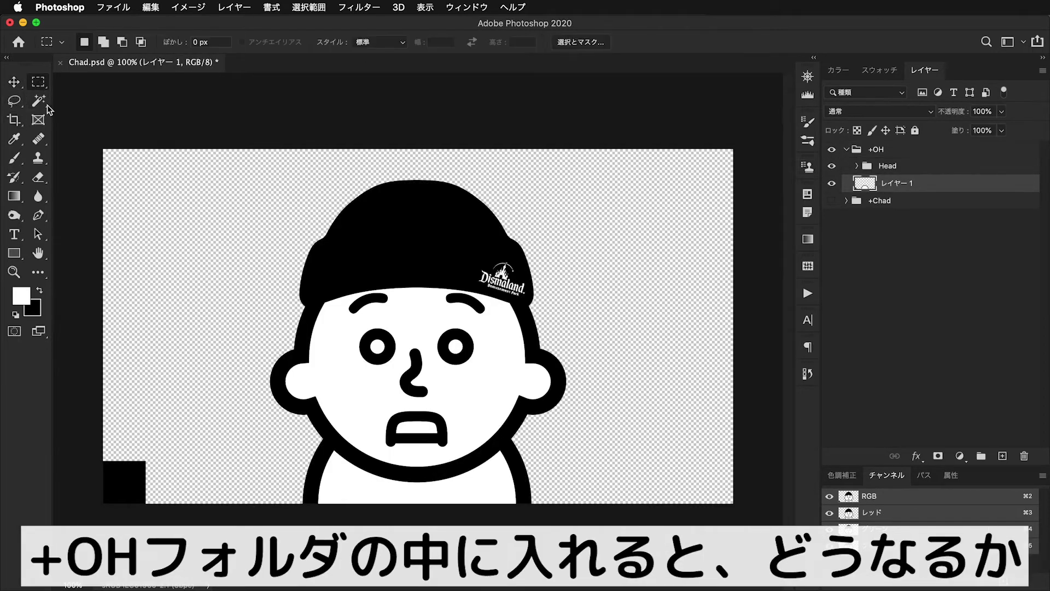
drag(149, 431, 88, 519)
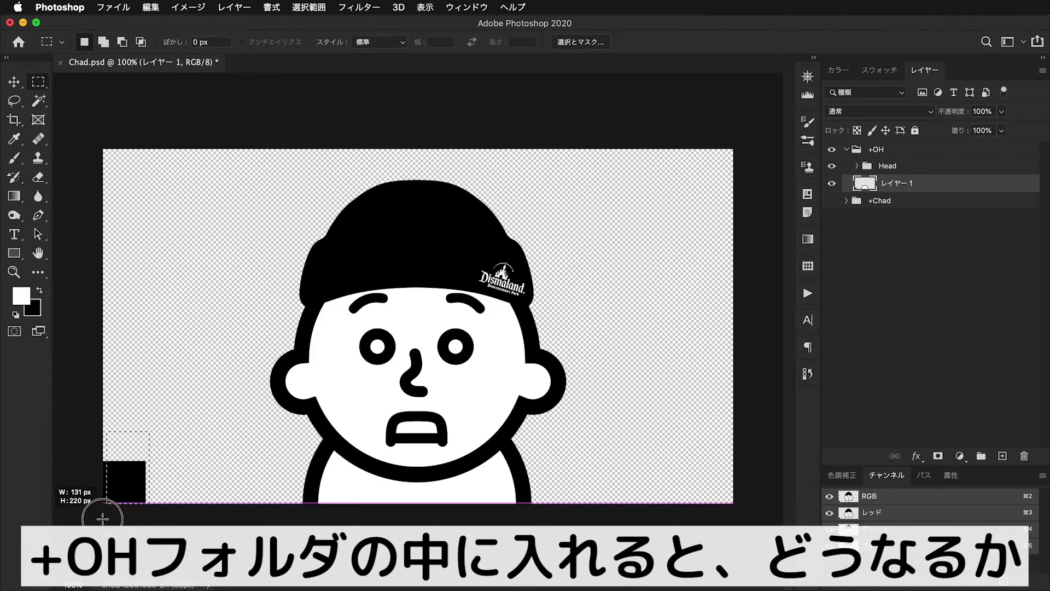
key(Delete)
key(v)
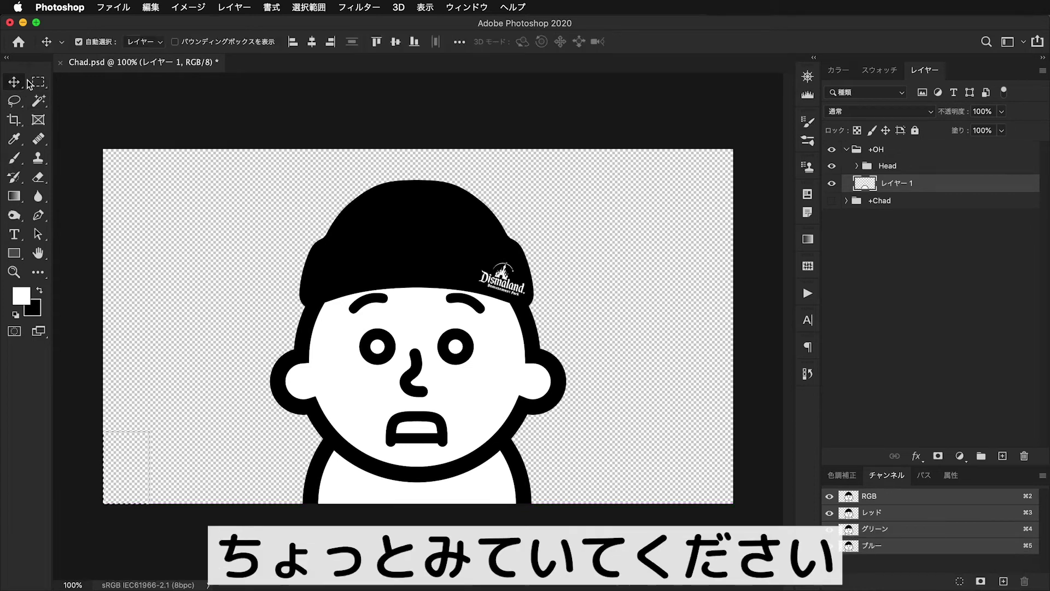
click(148, 110)
key(super+d)
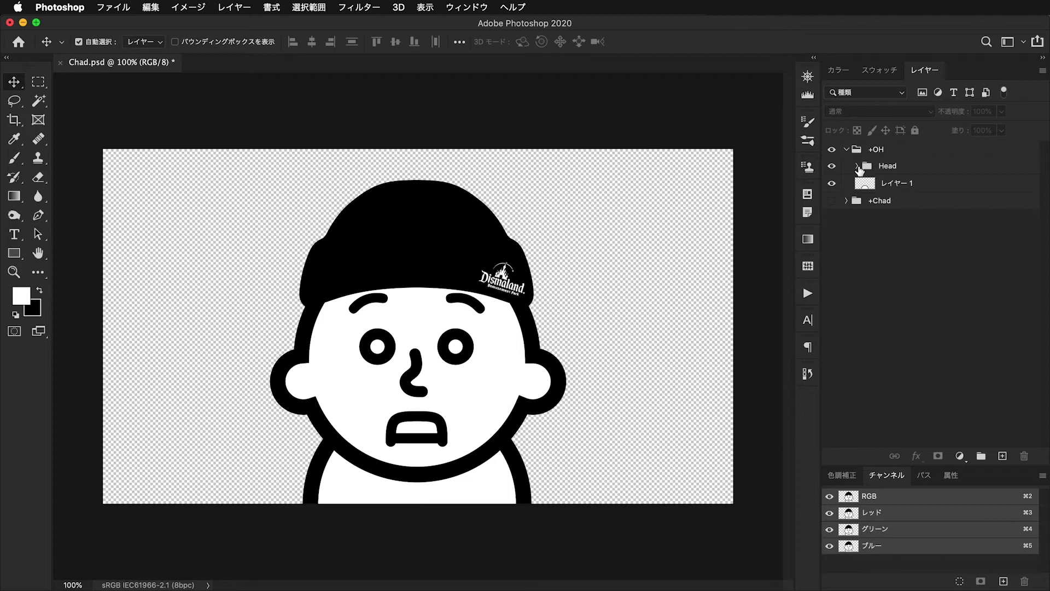
click(857, 166)
click(929, 183)
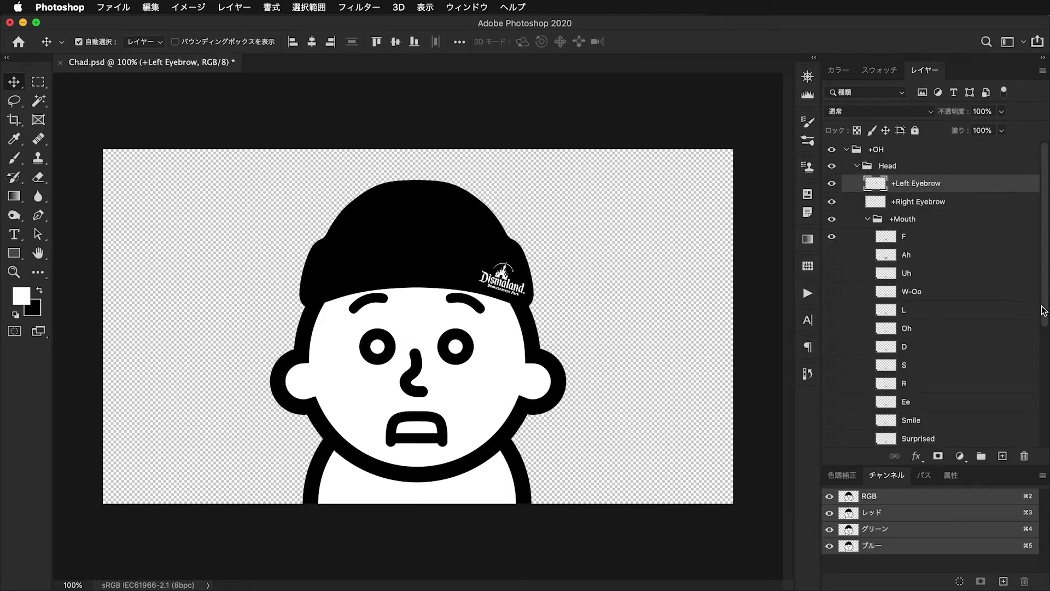
drag(1043, 309, 1034, 428)
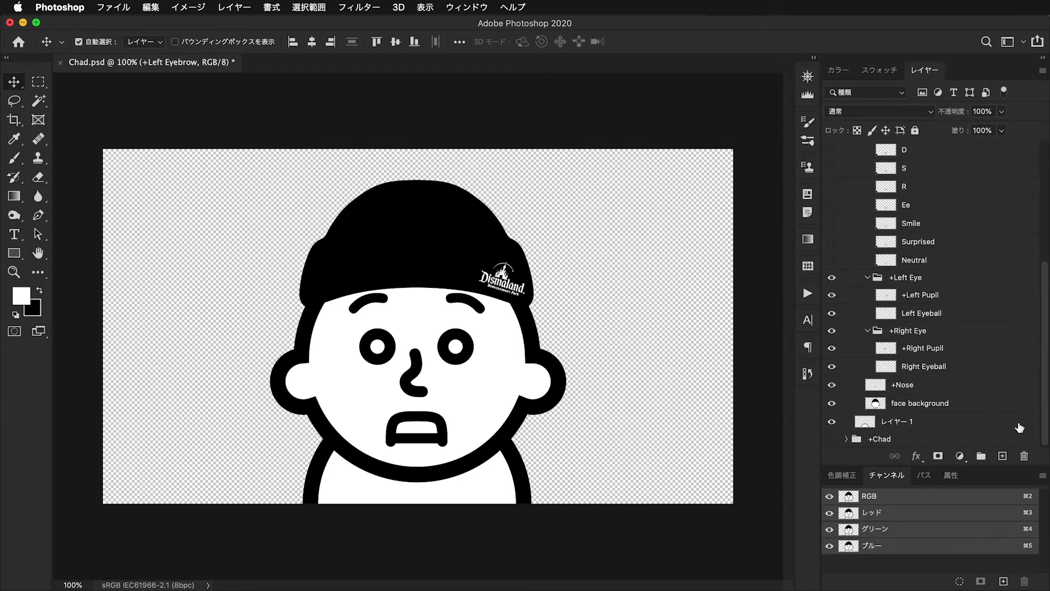
shift+click(951, 389)
mouse_move(519, 333)
mouse_down()
mouse_move(520, 343)
mouse_move(524, 335)
mouse_up()
drag(1043, 355, 1043, 197)
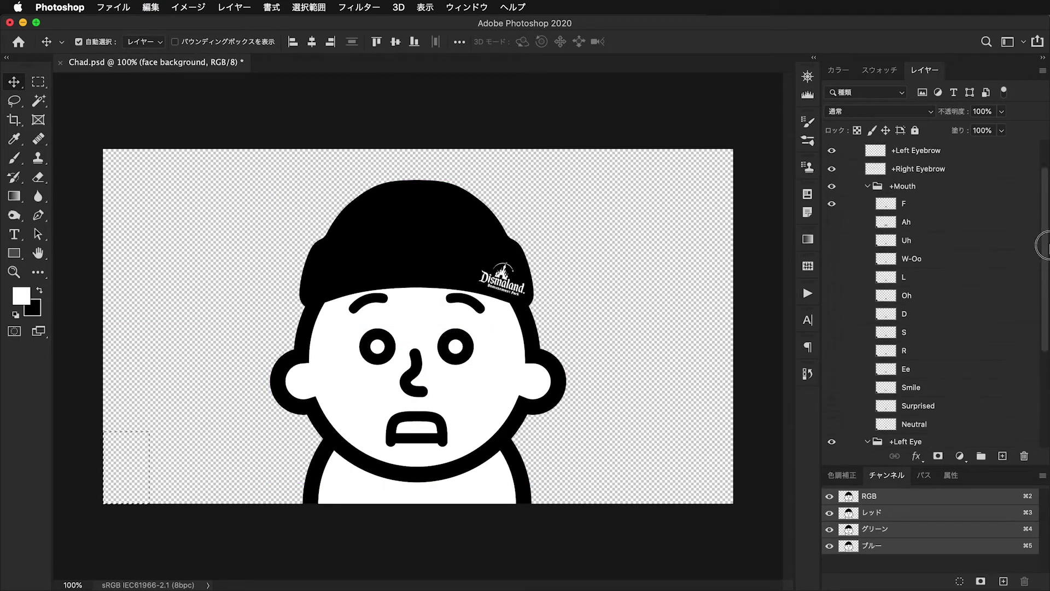
shift+click(954, 189)
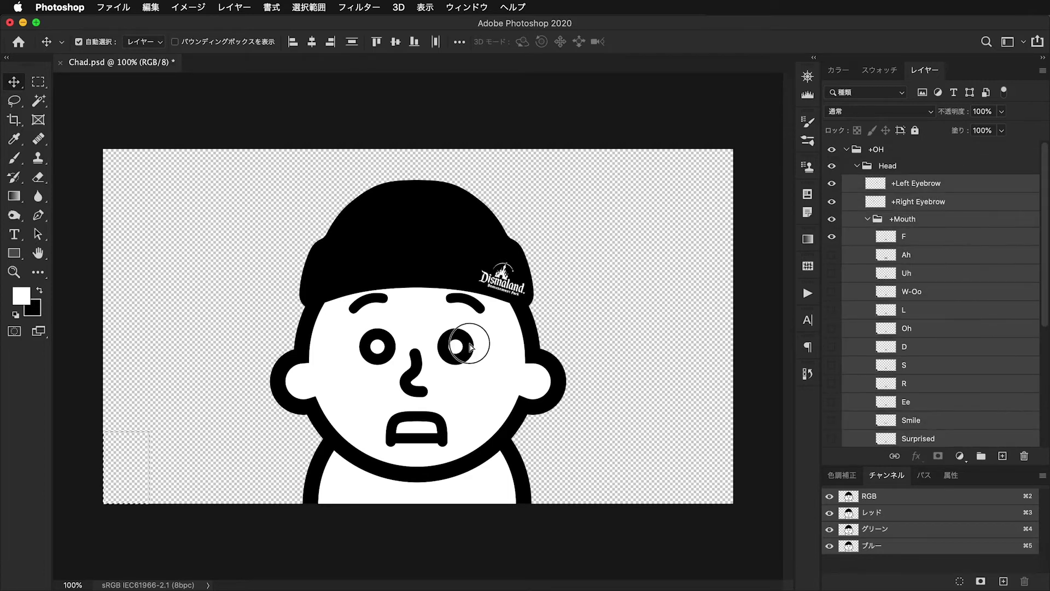
drag(462, 344, 469, 346)
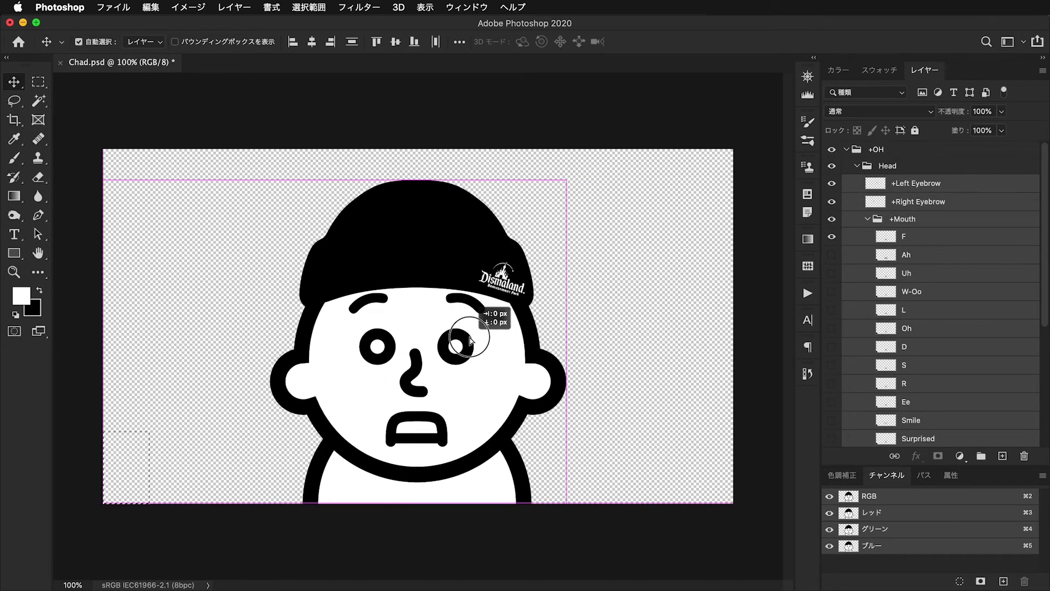
drag(461, 343, 455, 348)
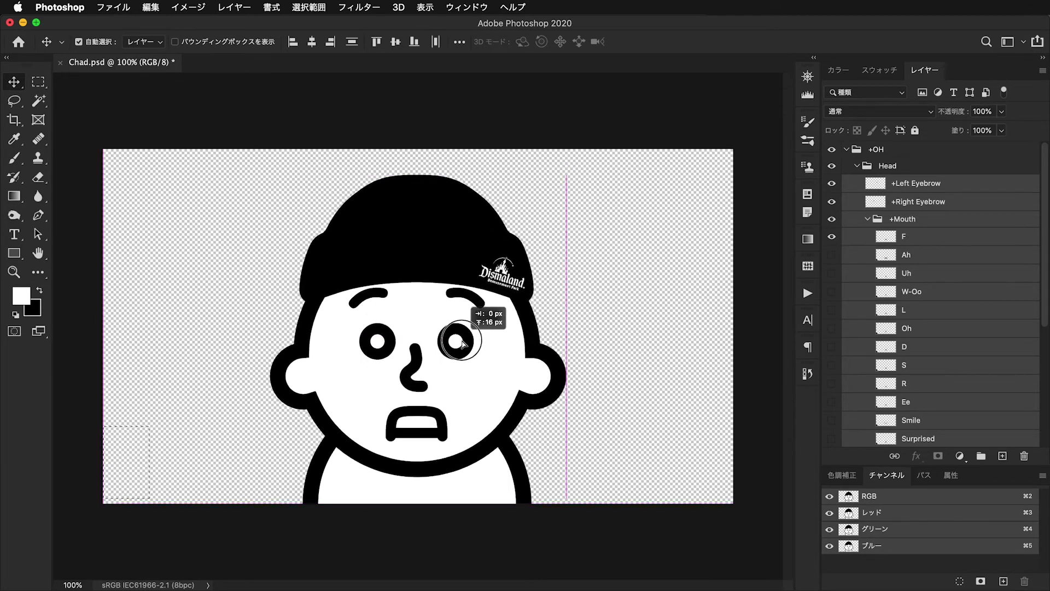
drag(455, 348, 456, 339)
key(super+z)
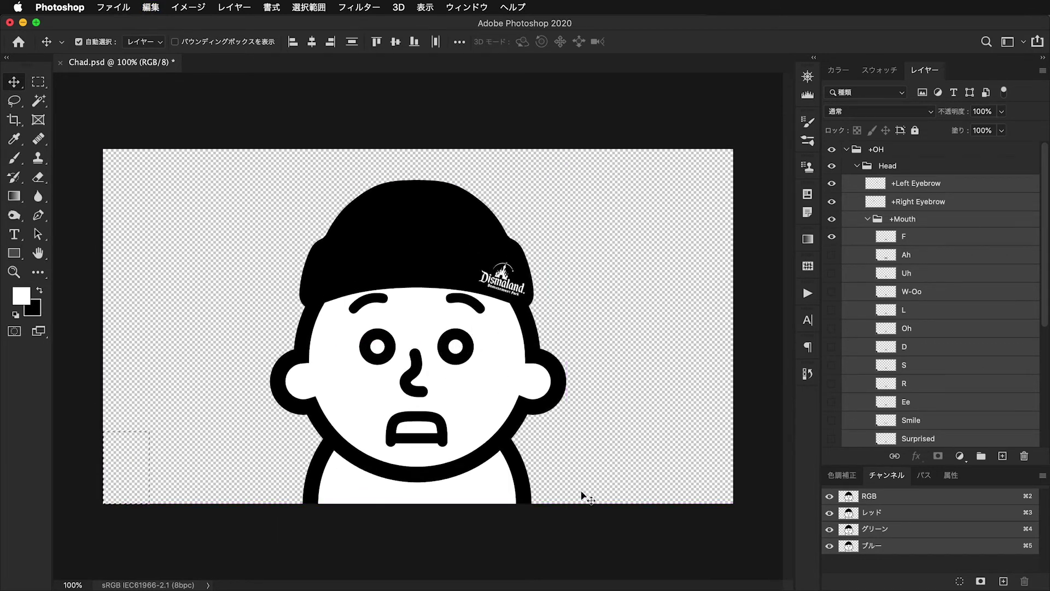
click(949, 219)
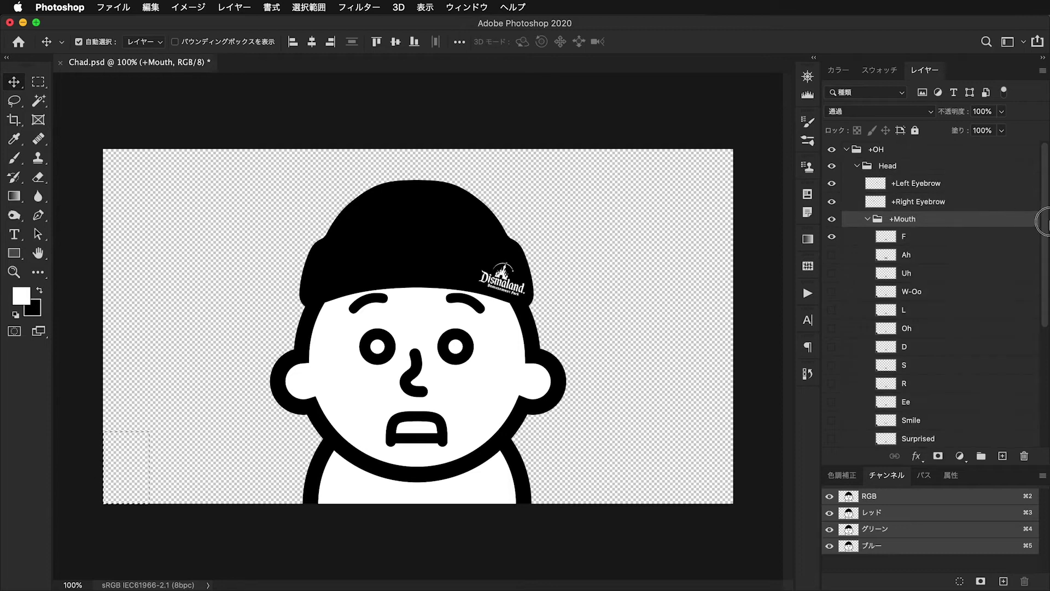
click(858, 165)
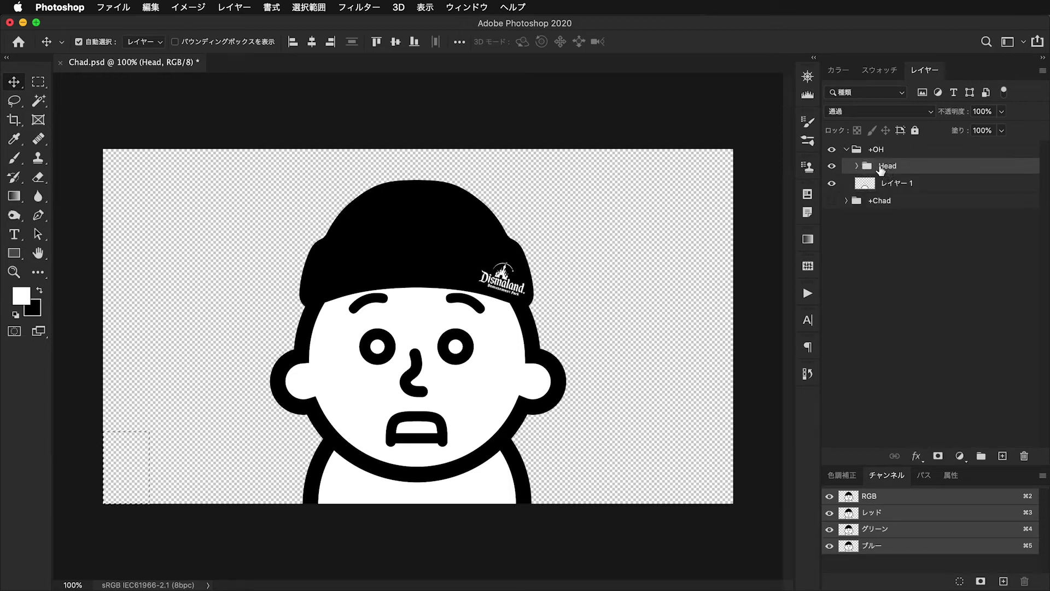
click(847, 201)
click(846, 201)
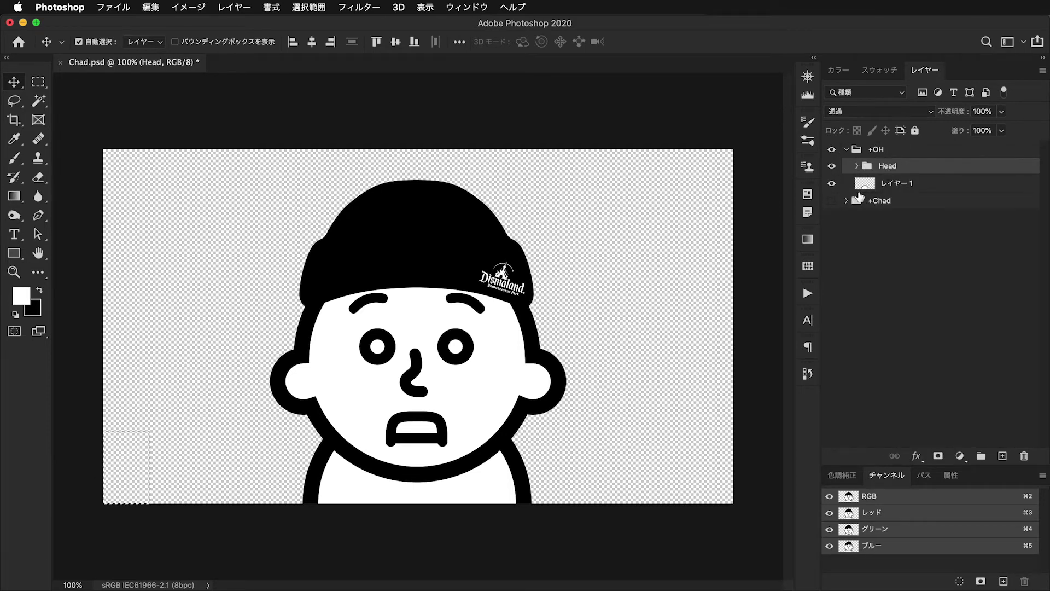
click(905, 186)
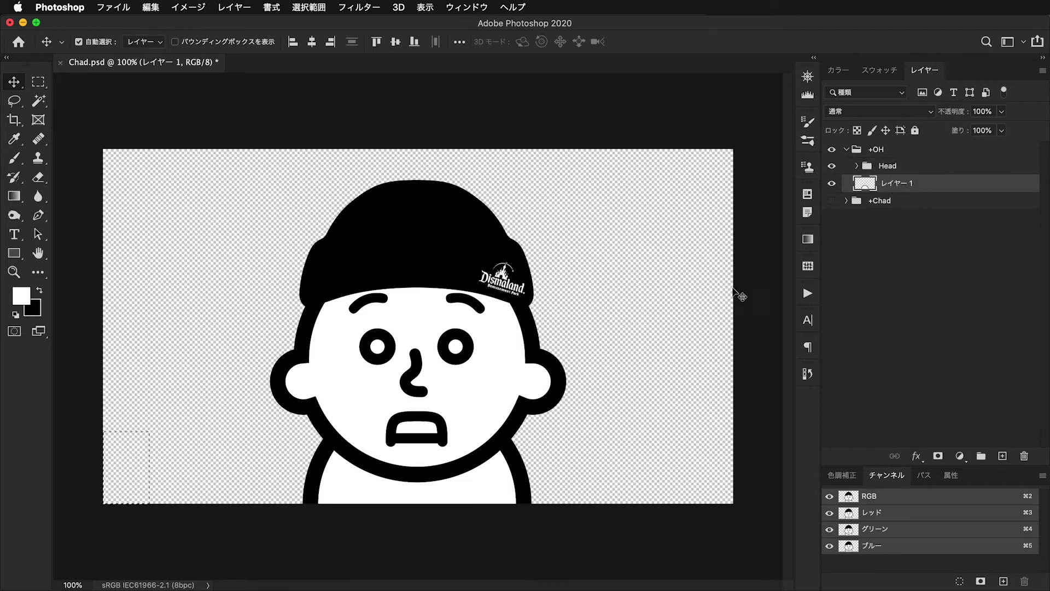
click(736, 291)
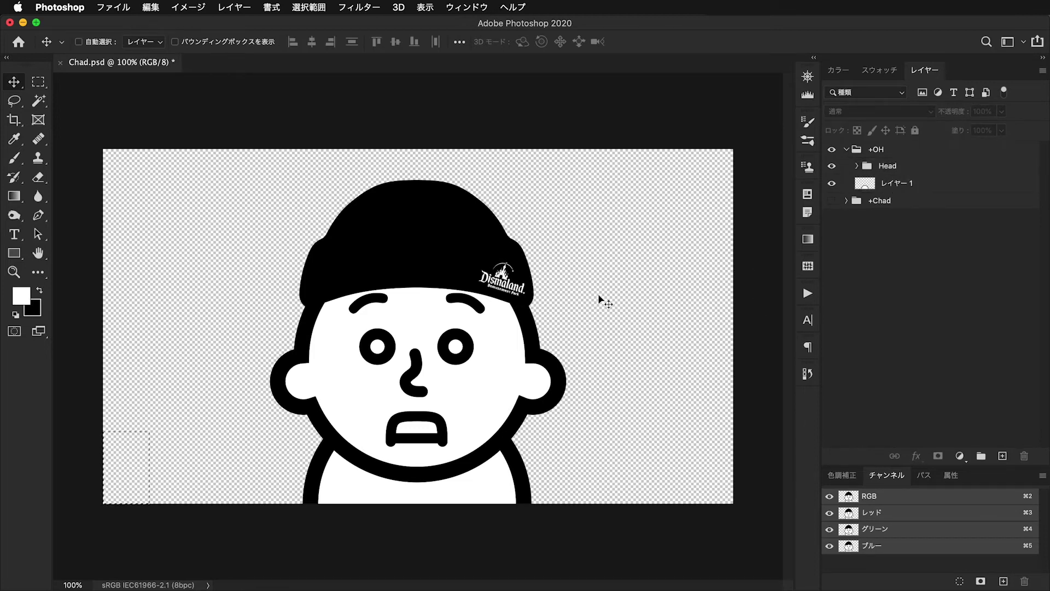
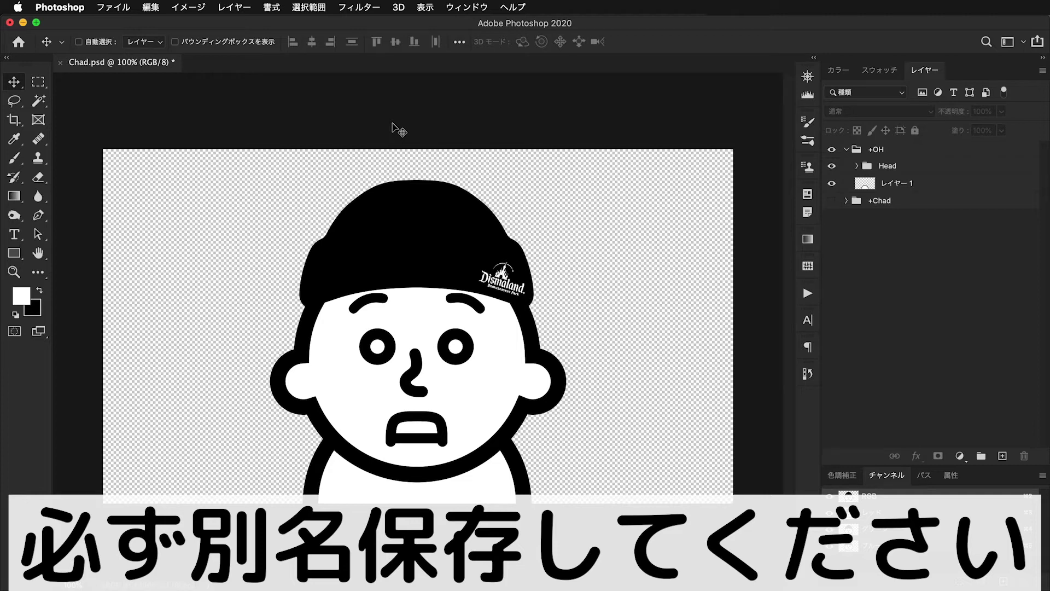
- Save the Photoshop character document as a copy under a new name
key(super+shift+s)
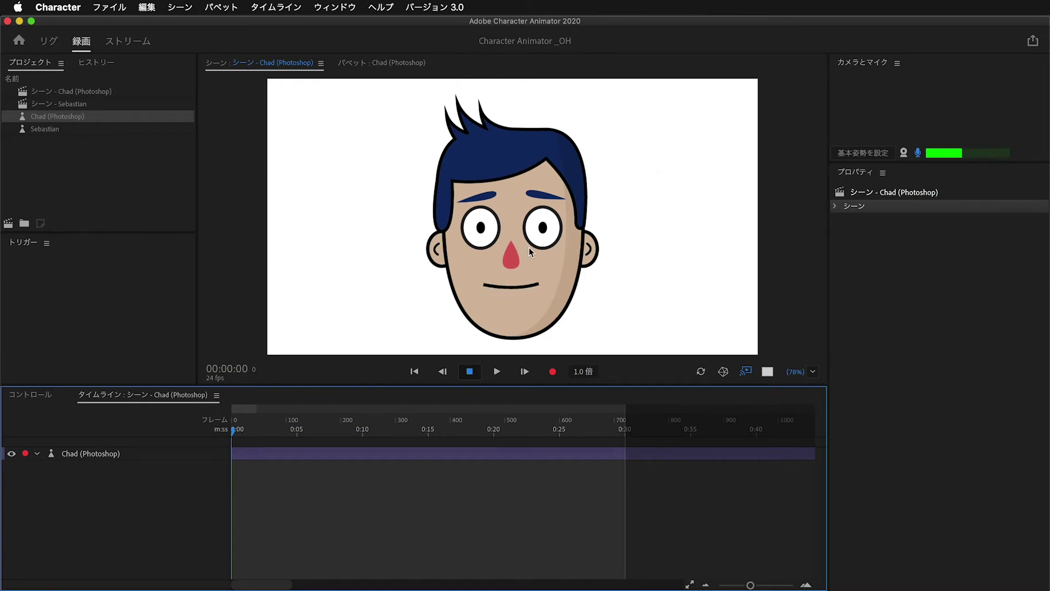
- Import OH.psd from the Desktop into the new OH project and select the OH puppet
click(151, 151)
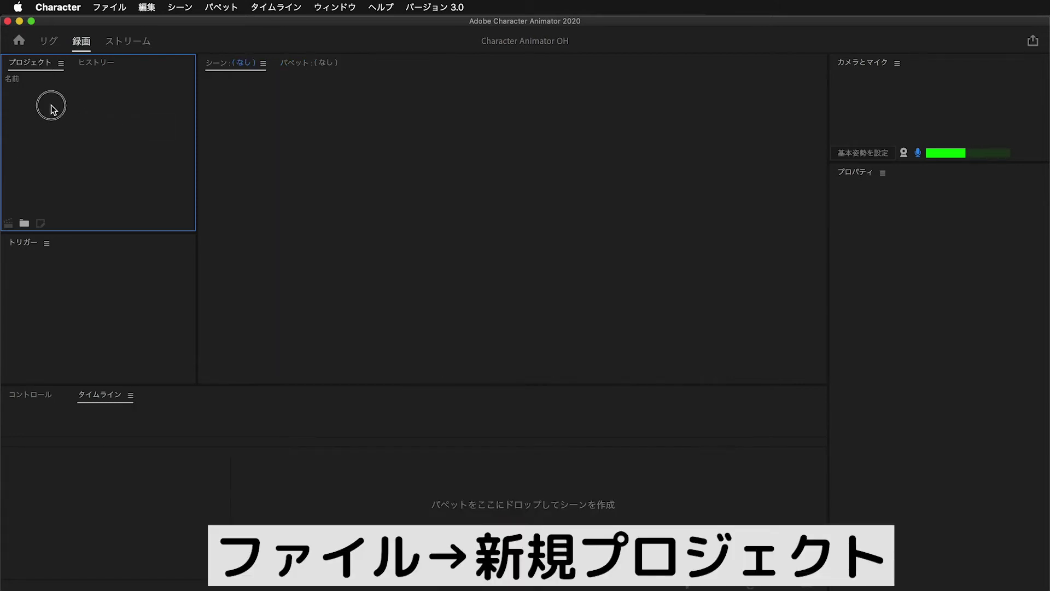
double_click(51, 106)
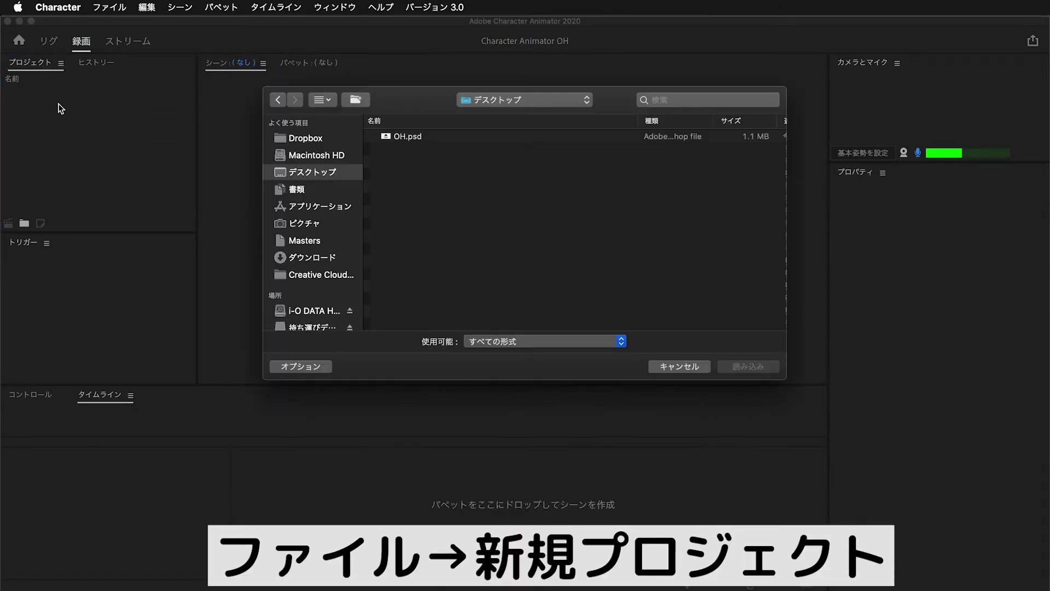
click(440, 136)
key(Return)
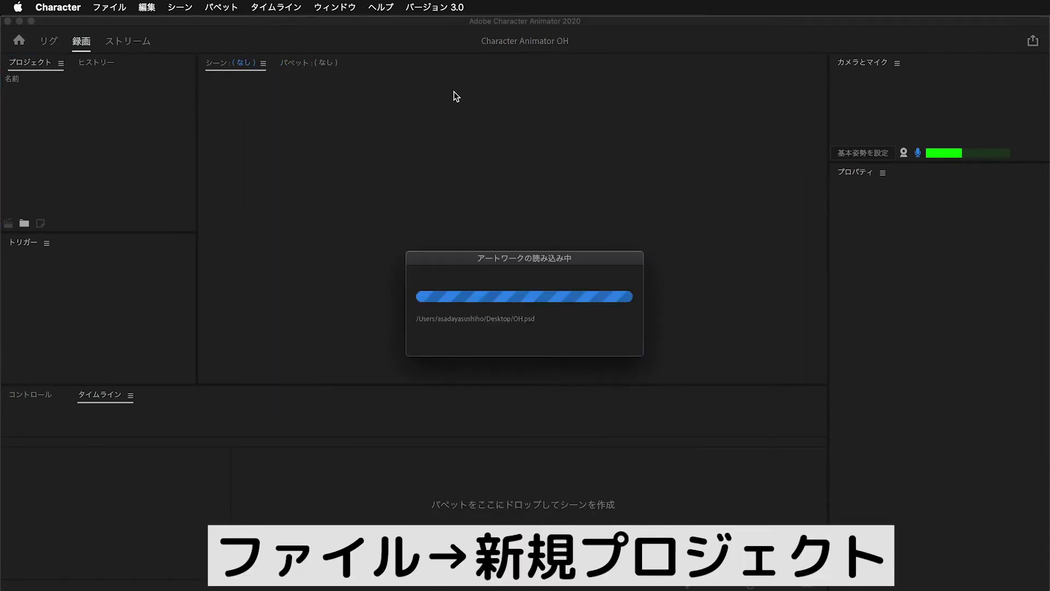
click(67, 118)
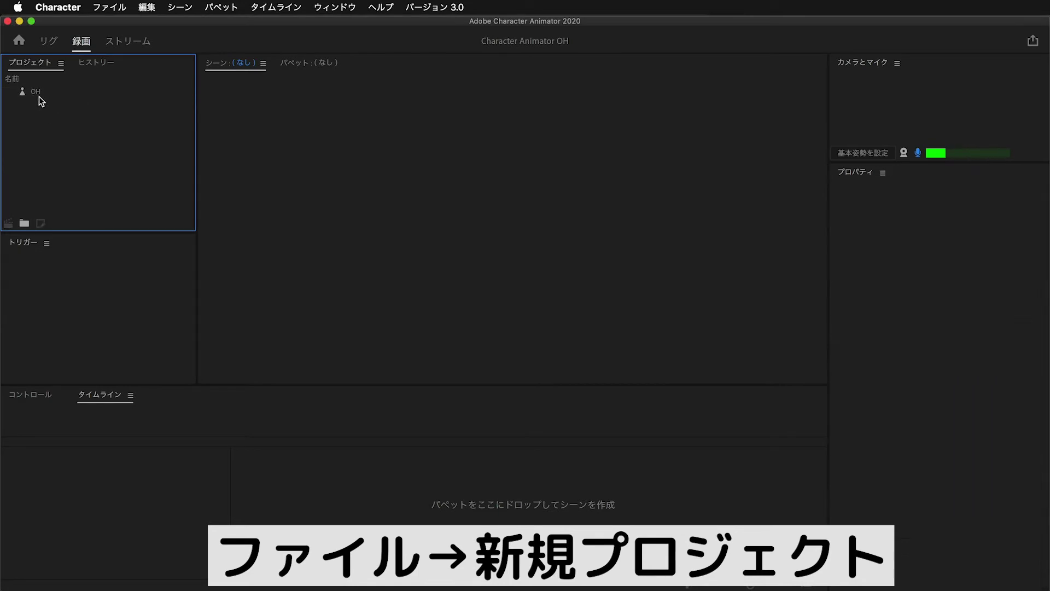
click(39, 93)
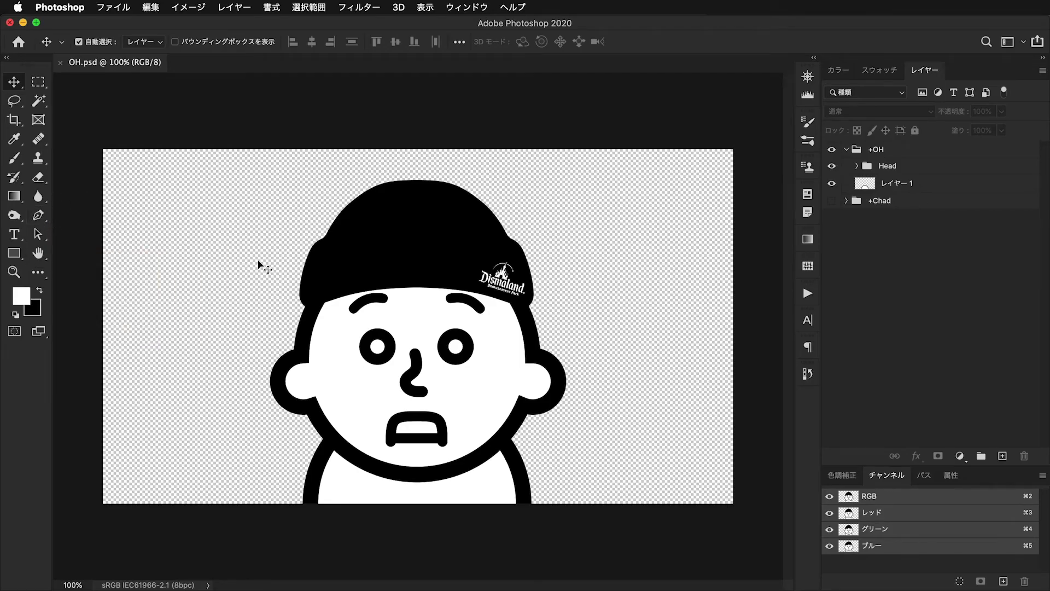
mouse_move(452, 584)
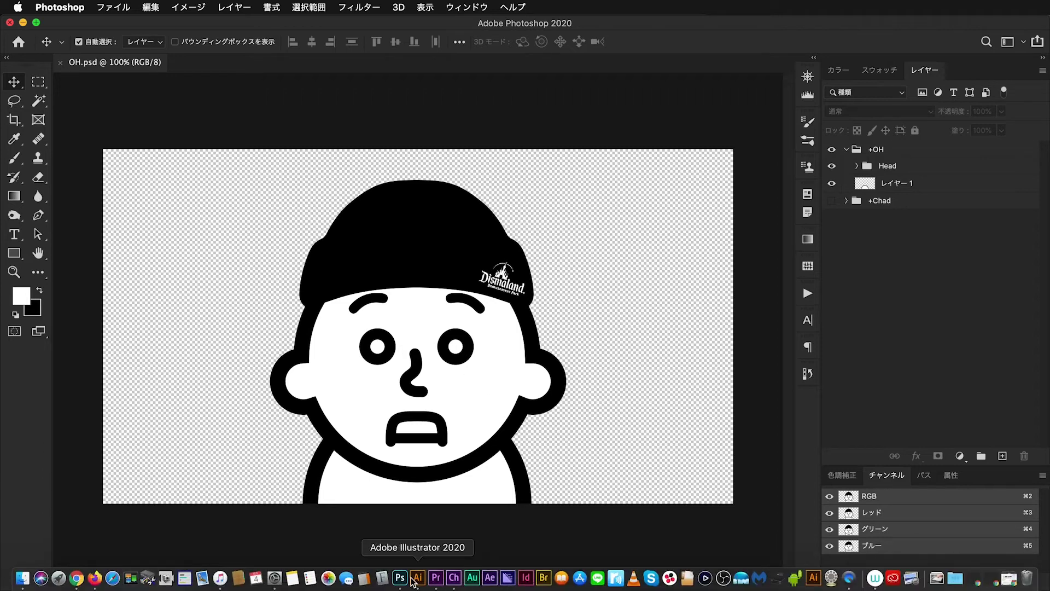
- Drag the OH puppet onto the Timeline to create the シーン - OH scene
click(454, 578)
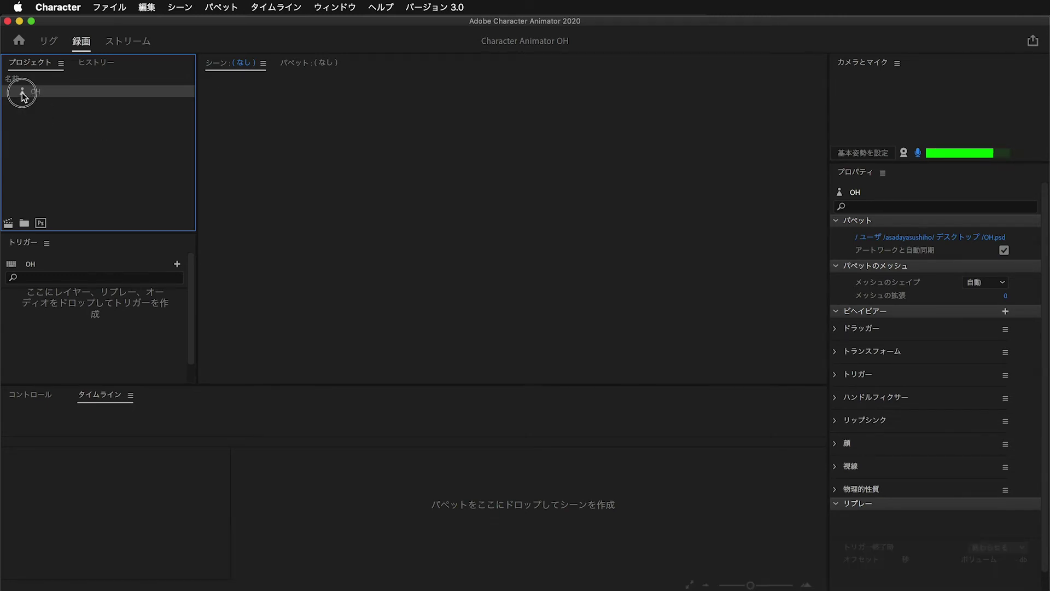
drag(24, 94, 524, 506)
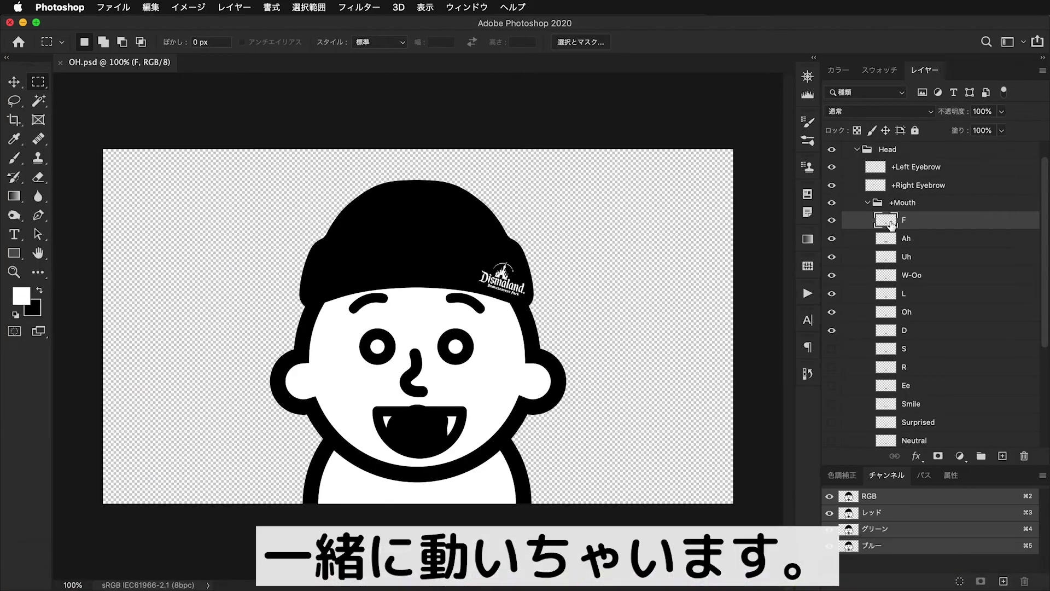
- Expand the +OH group to reach レイヤー 1, dismissing the layer style dialog unchanged
click(868, 204)
click(846, 150)
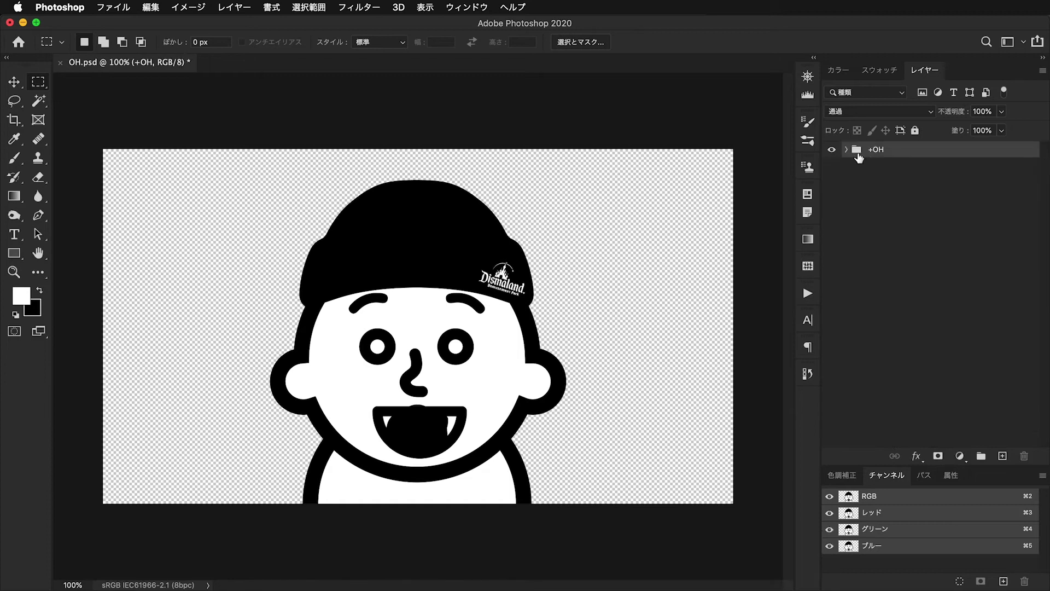
click(846, 150)
click(857, 166)
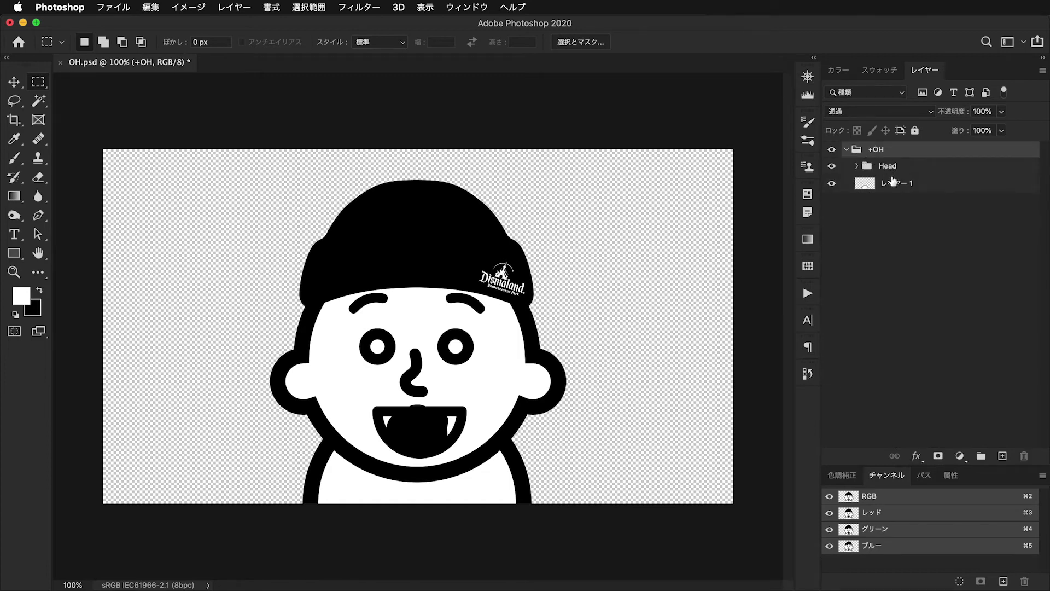
double_click(893, 184)
click(939, 192)
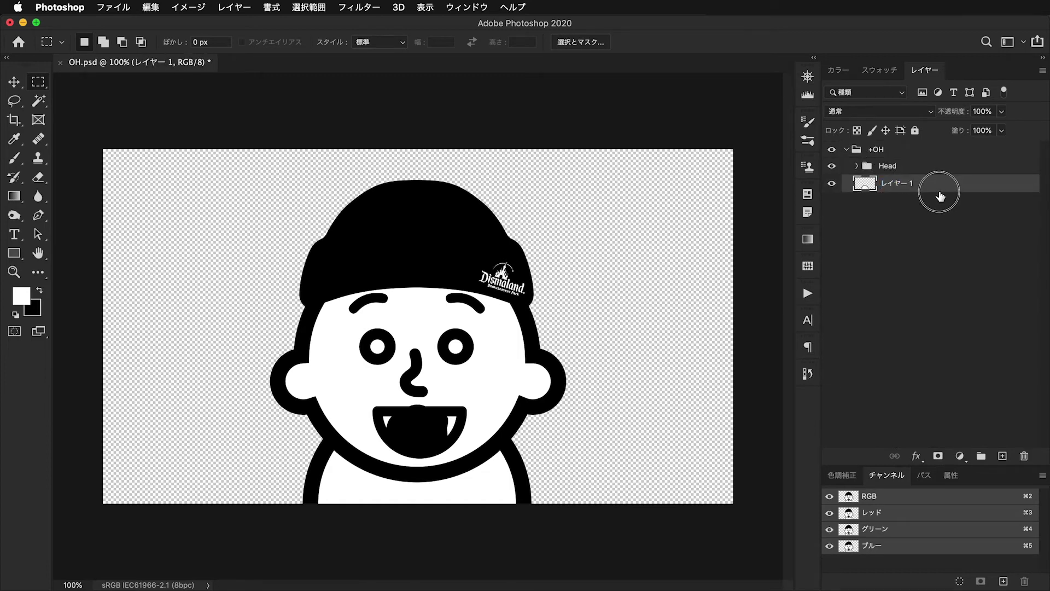
double_click(933, 188)
click(1001, 294)
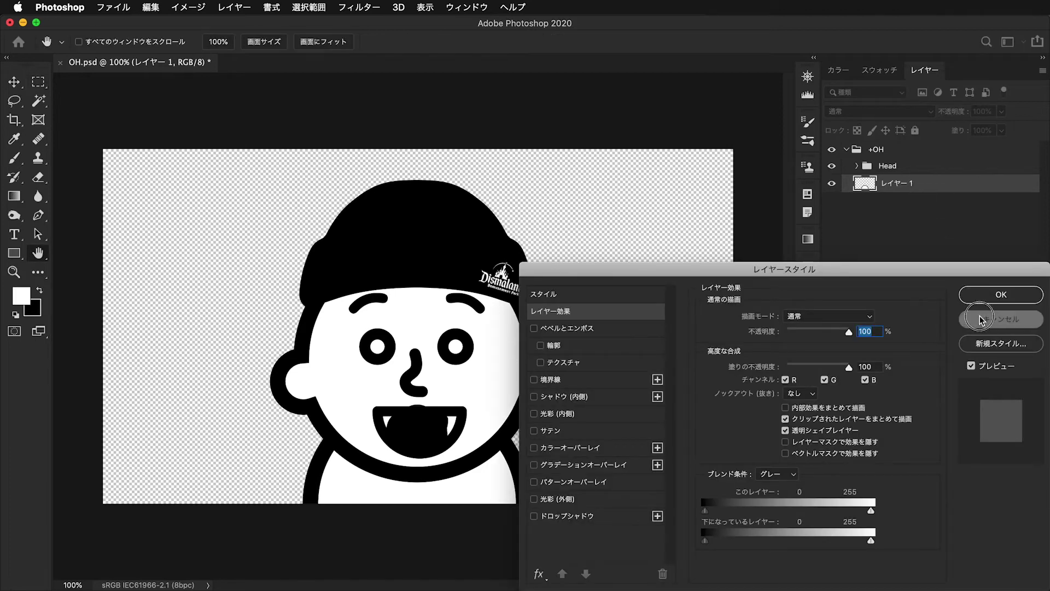
- Move レイヤー 1 out of +OH to sit below the group, and save OH.psd
mouse_move(900, 186)
mouse_down()
mouse_move(889, 139)
mouse_move(882, 194)
mouse_up()
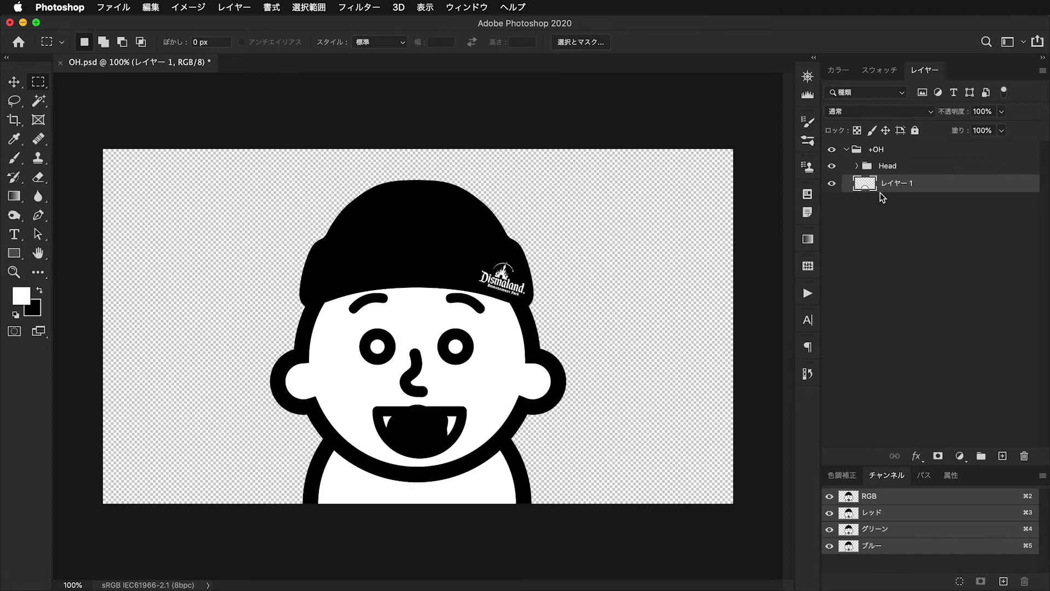
click(845, 150)
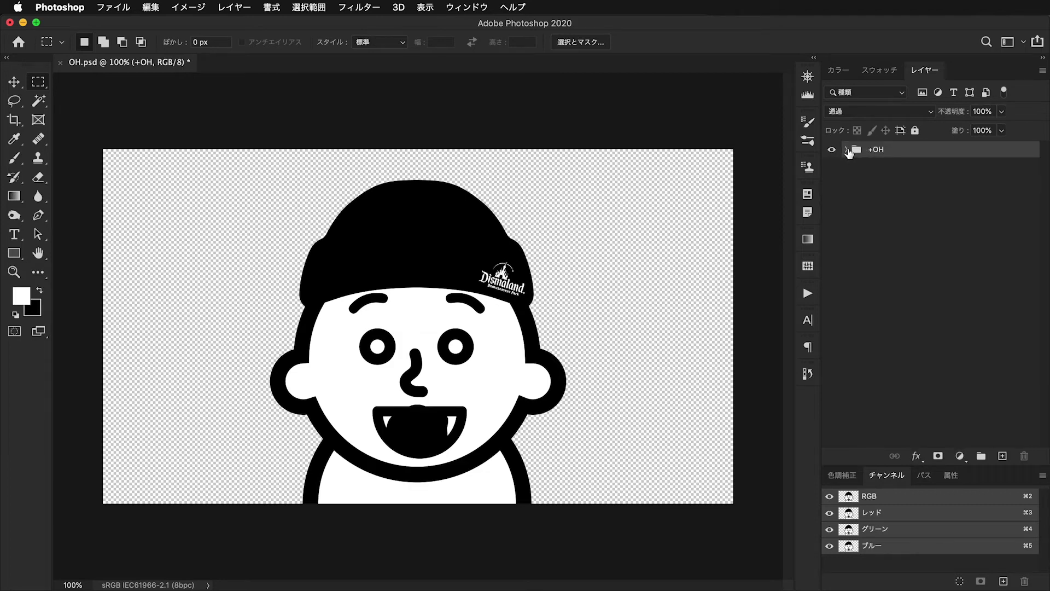
click(846, 150)
click(886, 184)
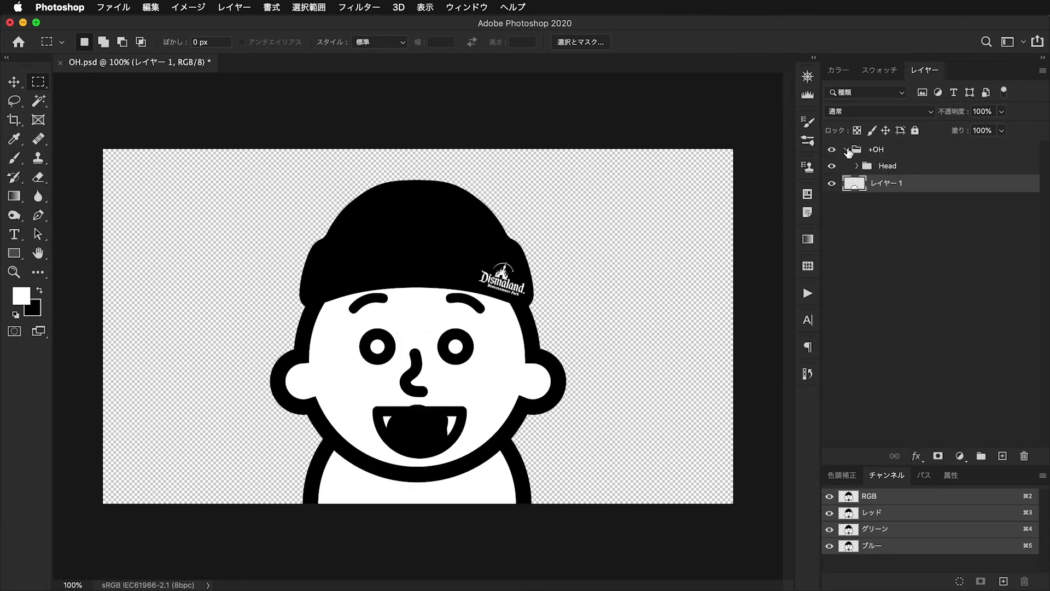
click(846, 150)
key(super+s)
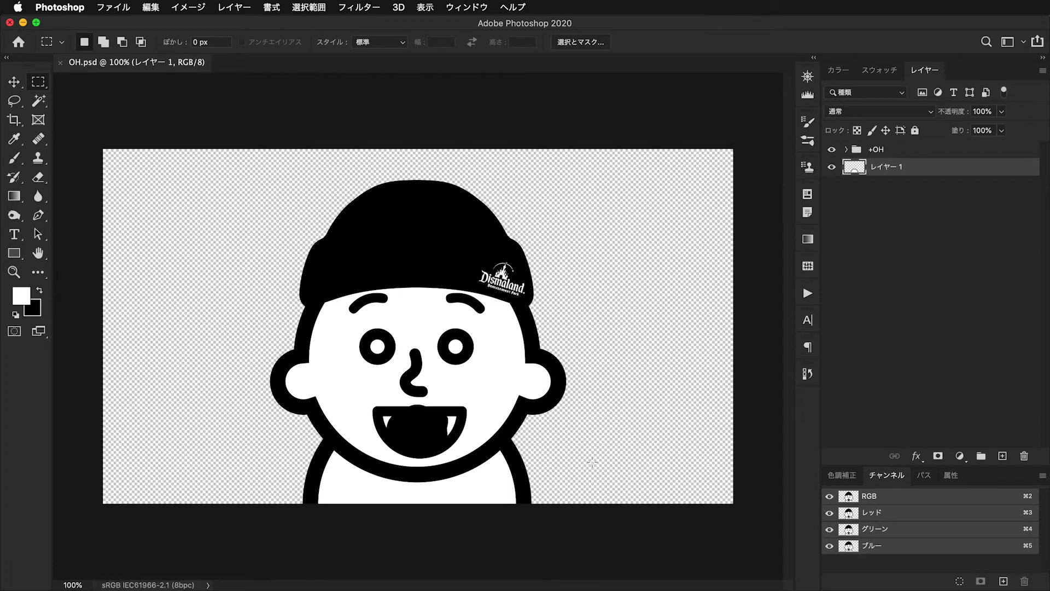
mouse_move(530, 590)
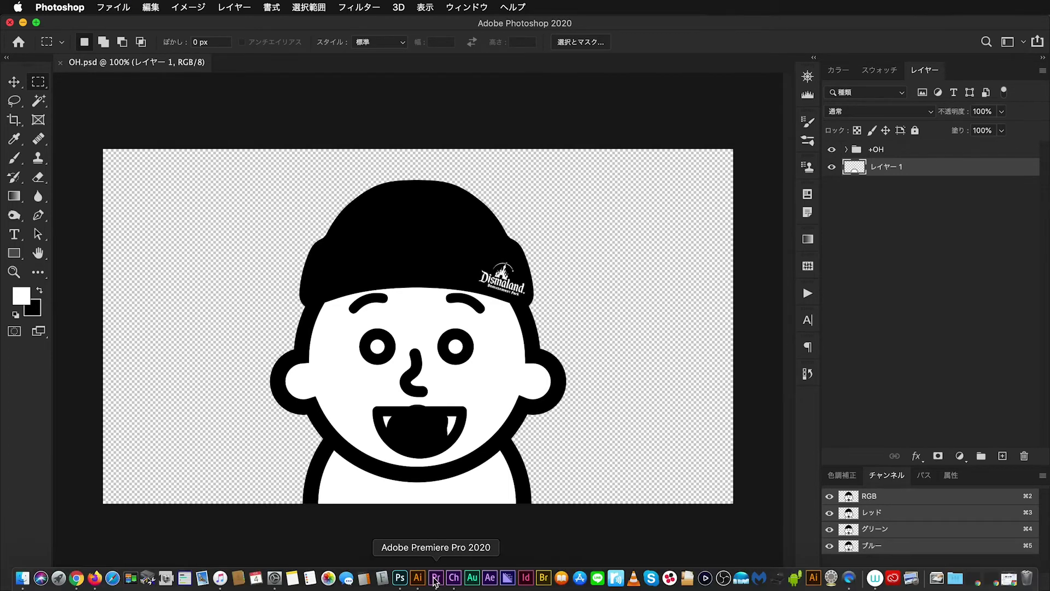
click(453, 580)
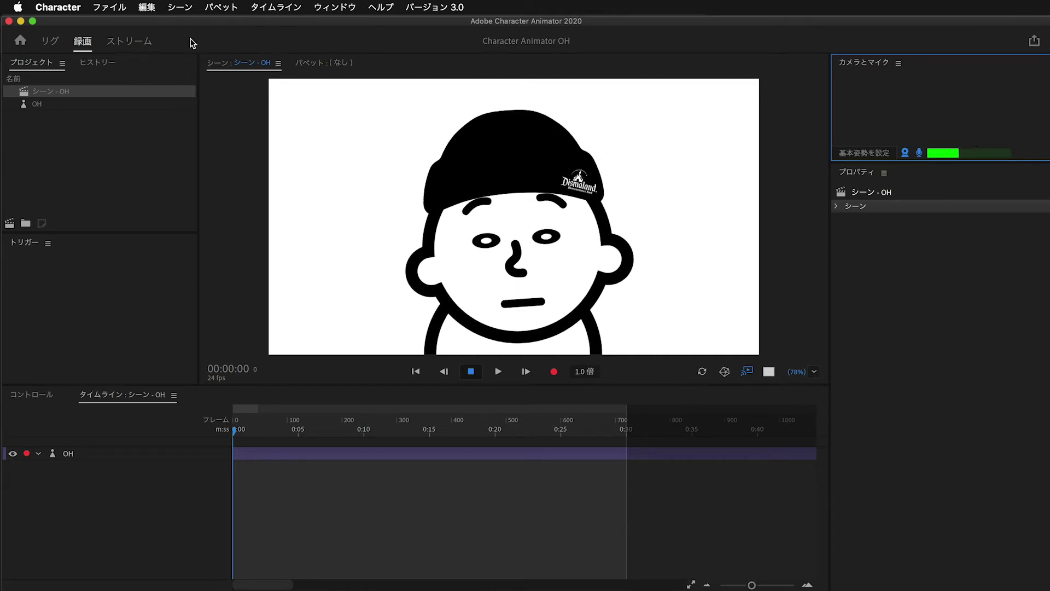
- In the Record (録画) workspace, select the OH puppet to list its properties
click(133, 42)
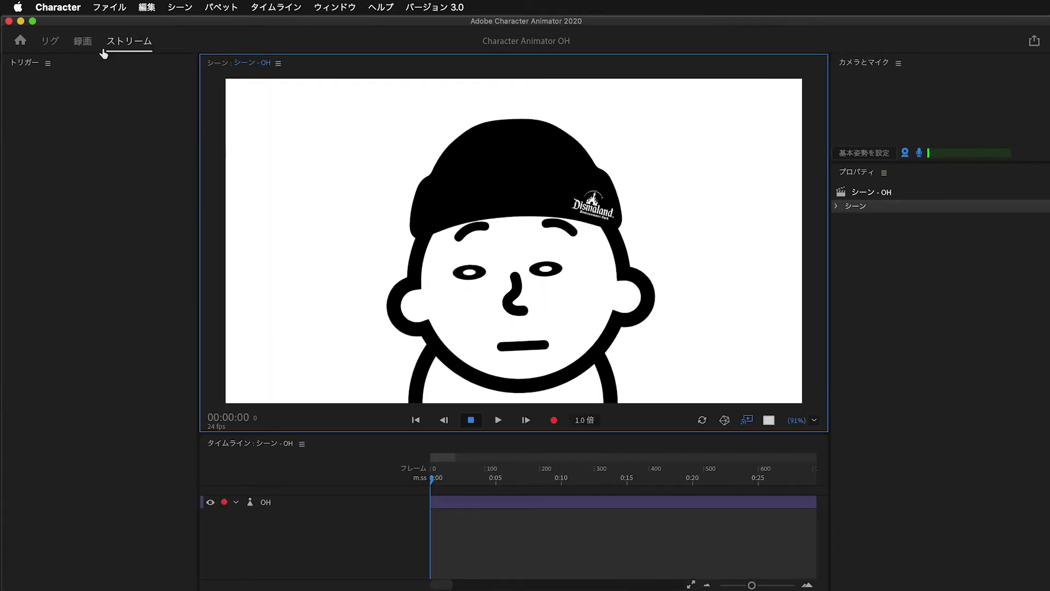
click(82, 41)
click(71, 104)
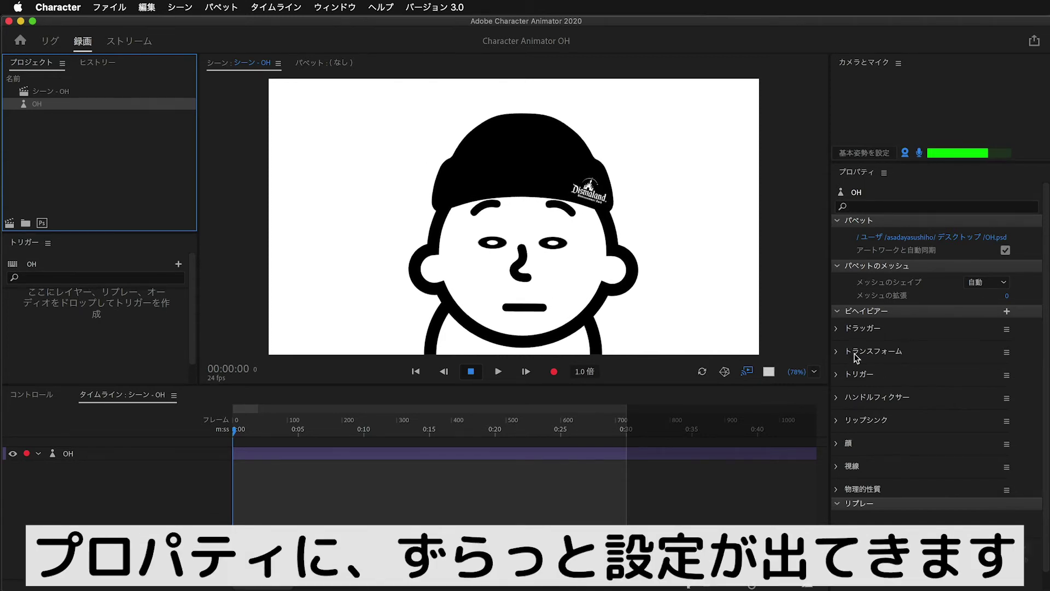
- Under 顔, set まぶたの強度 to 10% and drag 頭の傾きの強度 down to 30%
click(841, 445)
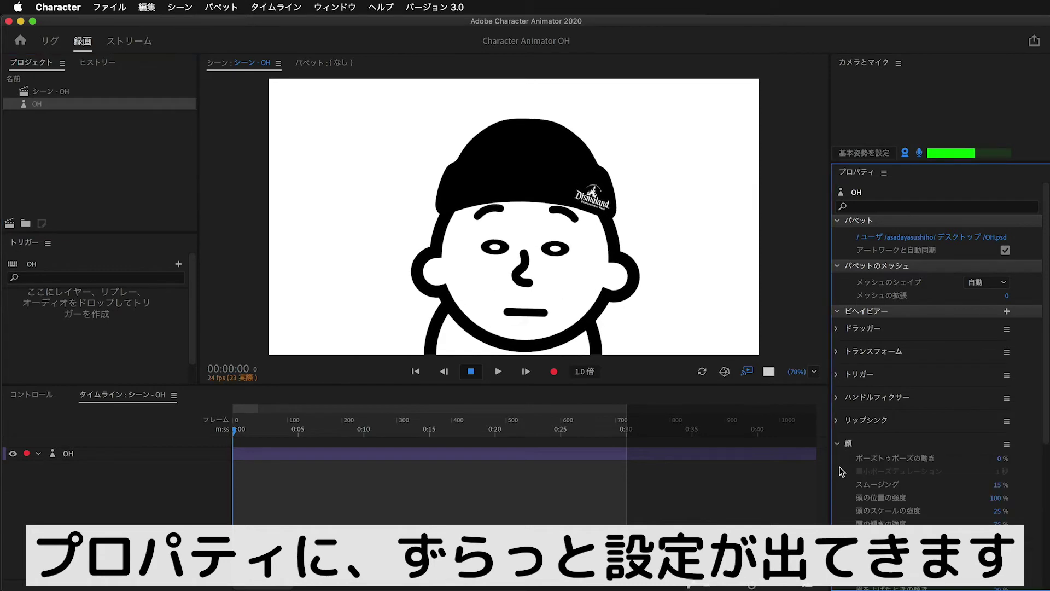
scroll(1031, 465, down, 5)
scroll(1023, 520, down, 5)
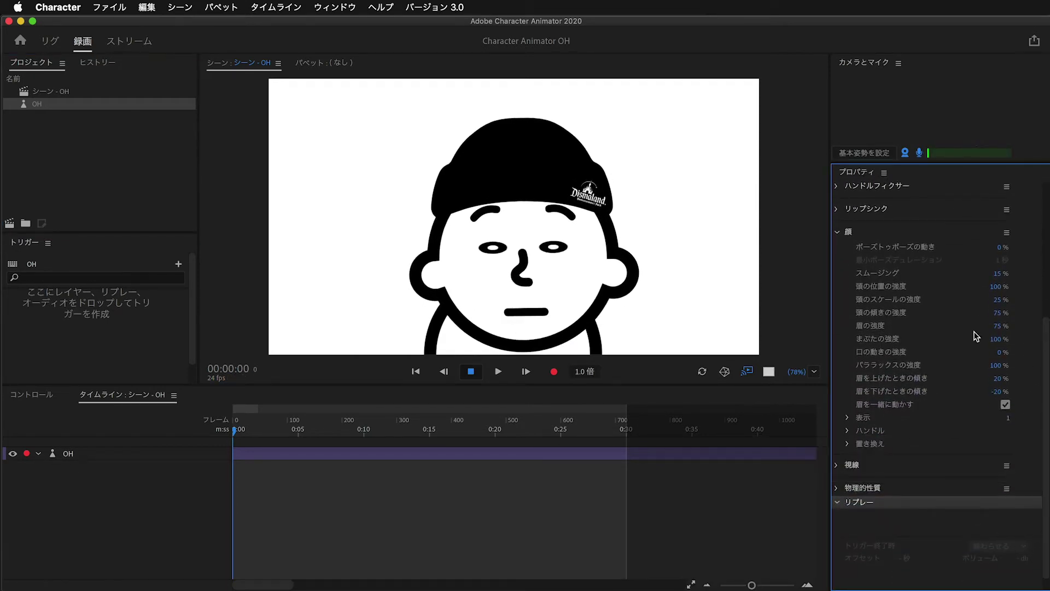
click(996, 339)
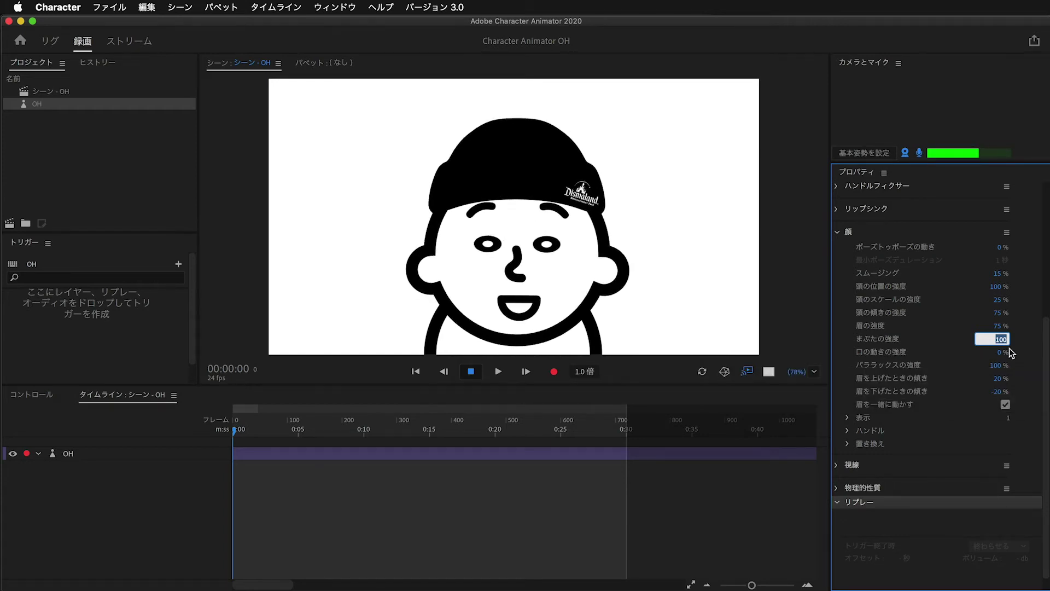
key(Return)
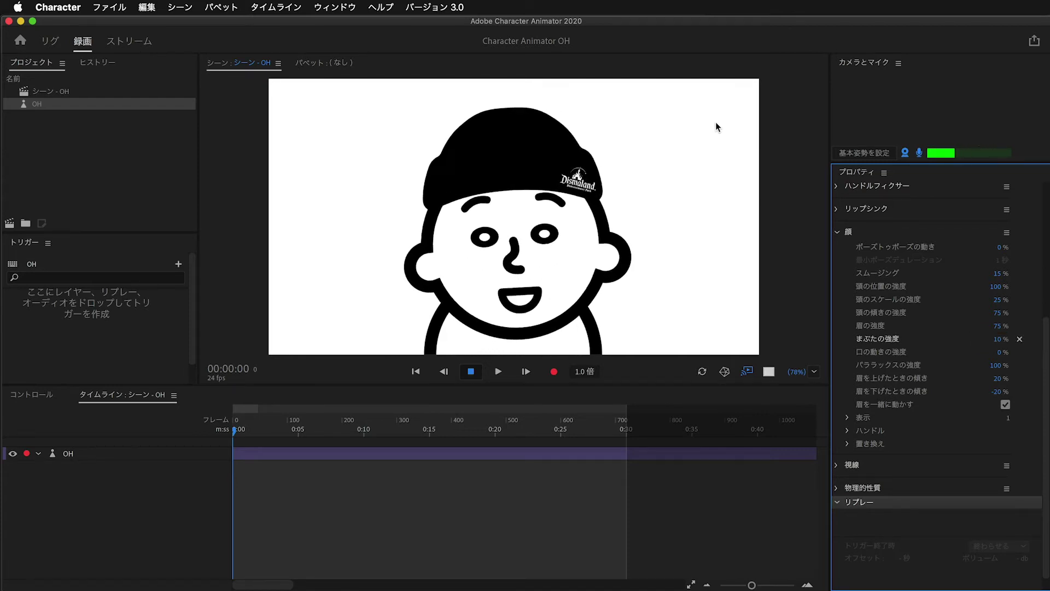
drag(1001, 312, 979, 313)
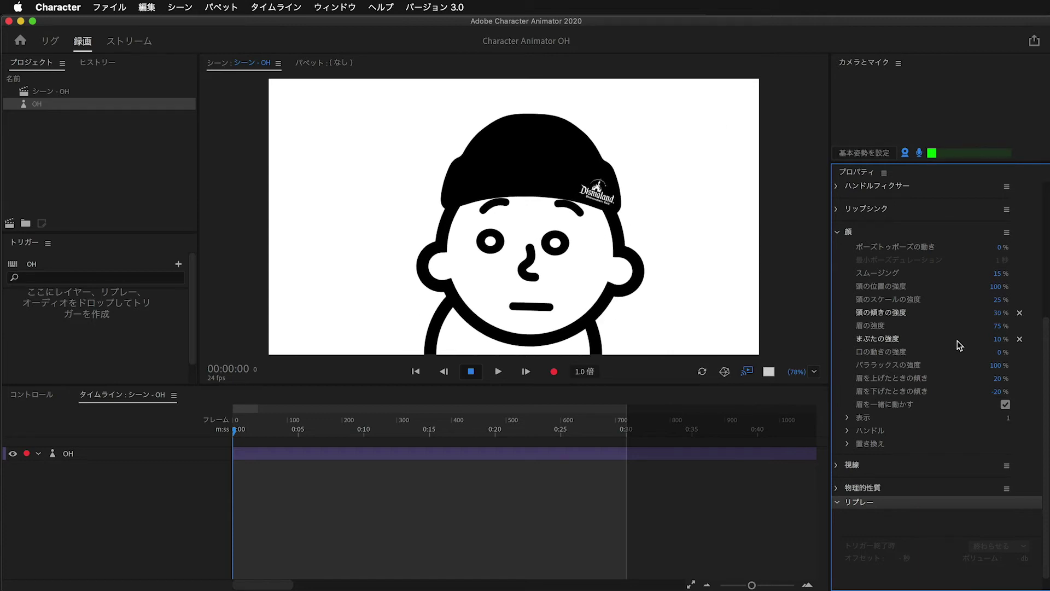
click(1005, 406)
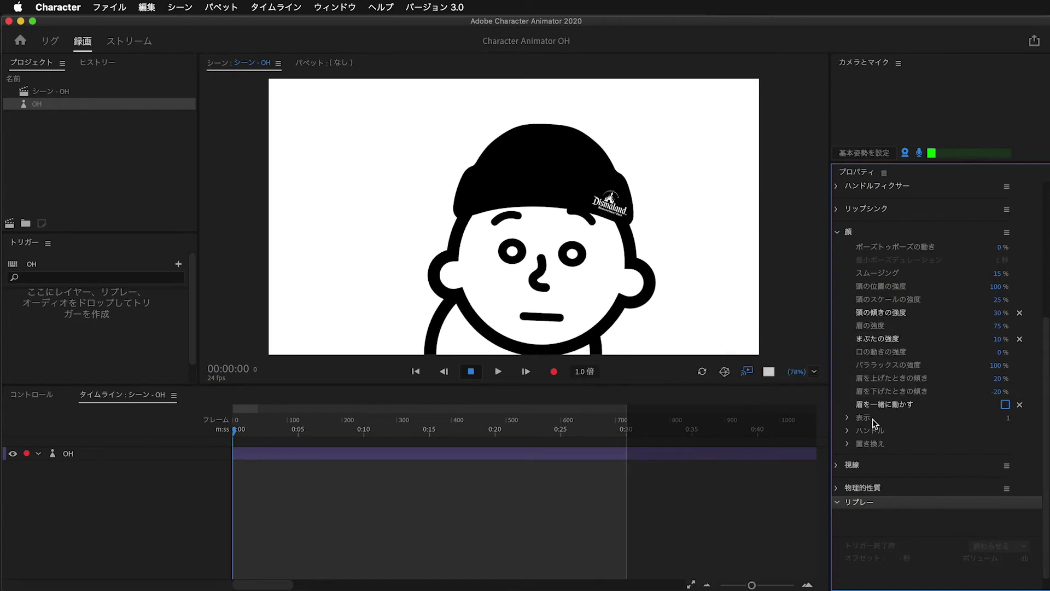
click(839, 465)
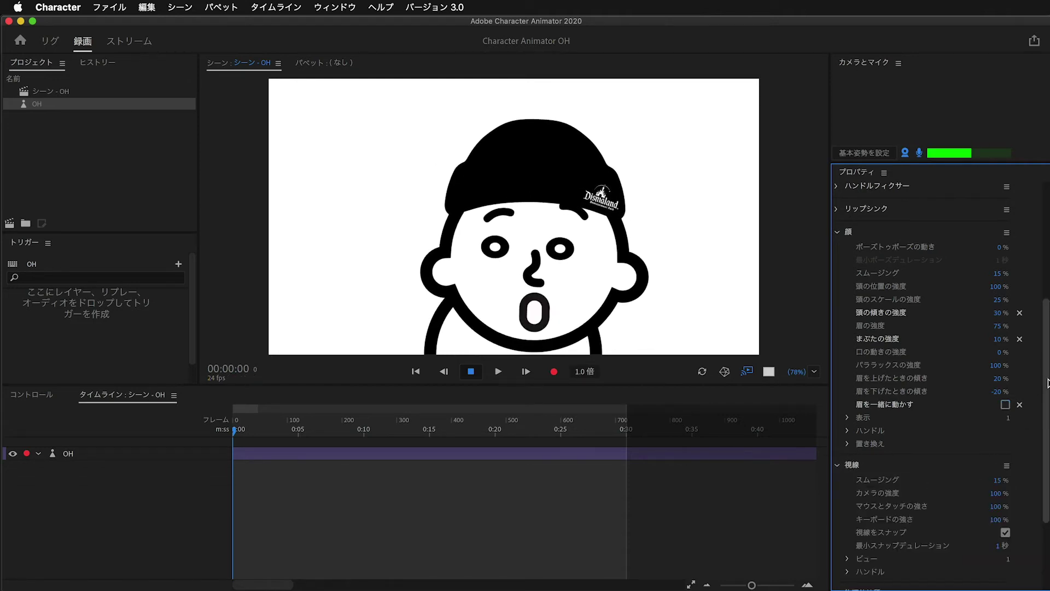
drag(1046, 383, 1045, 357)
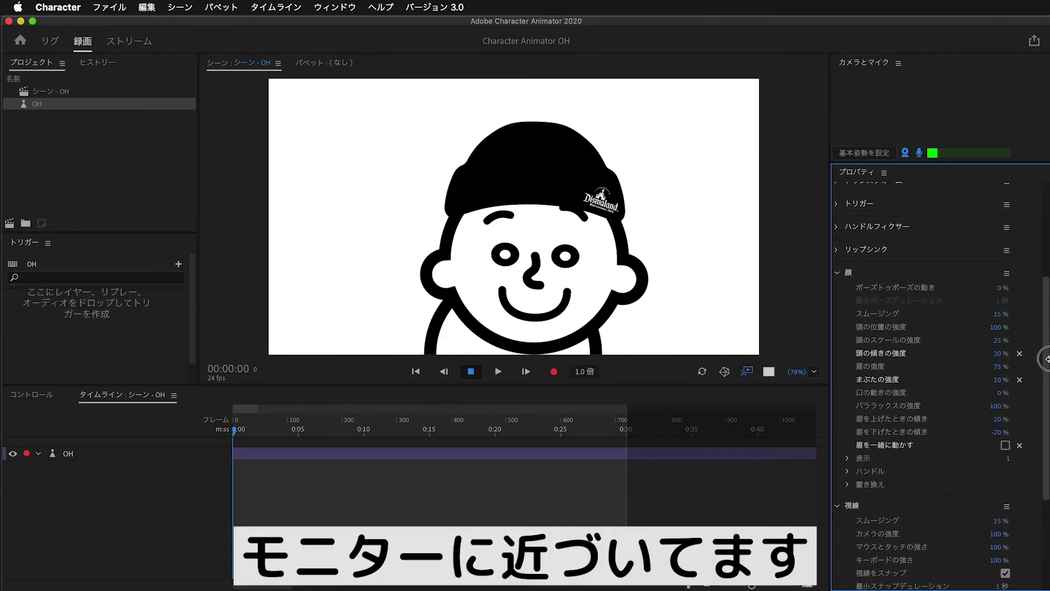
click(996, 328)
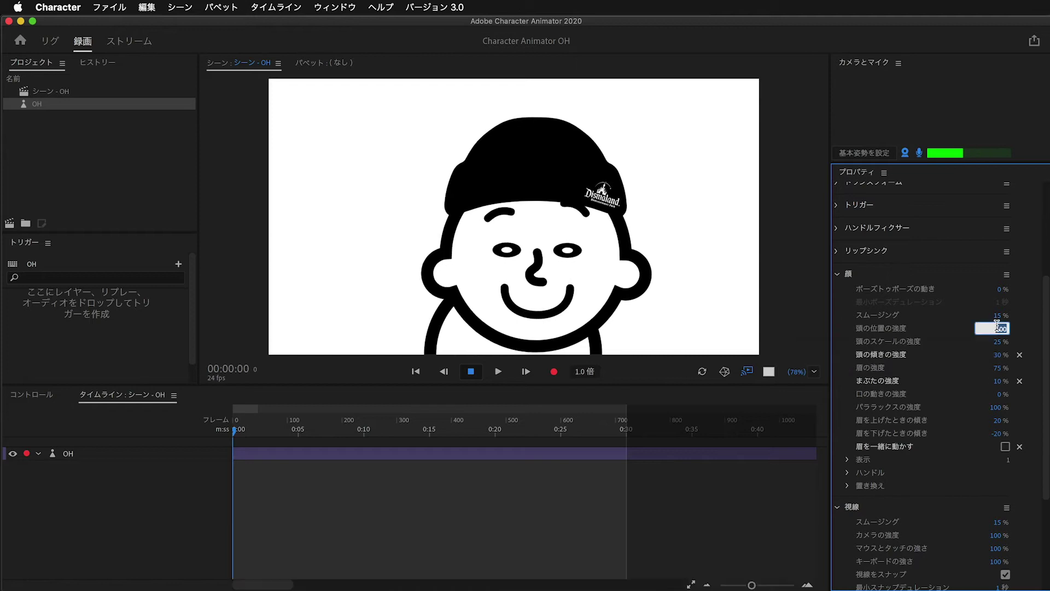
text(50)
key(Return)
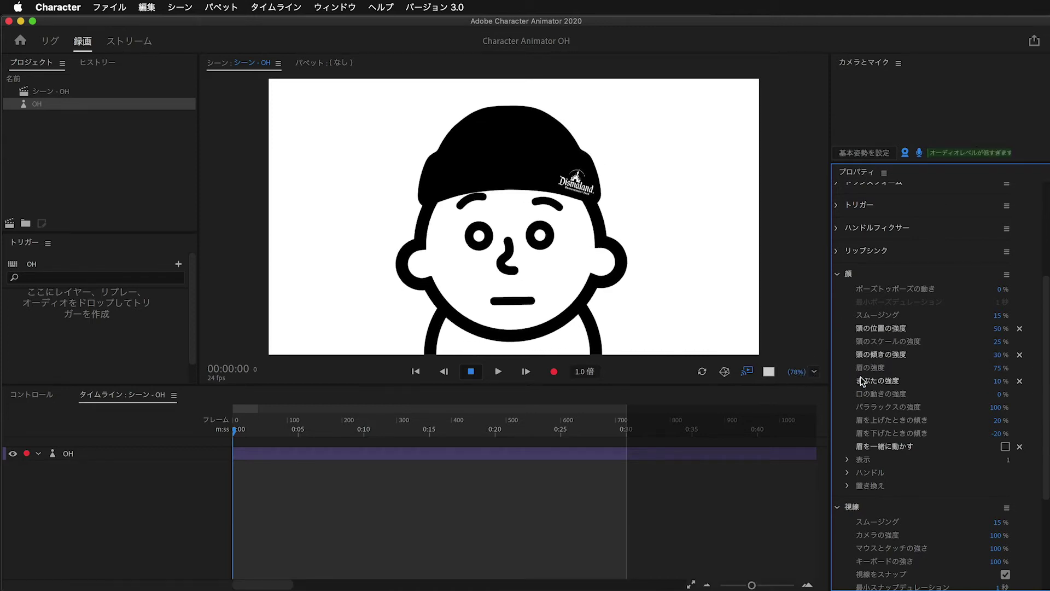
mouse_move(875, 383)
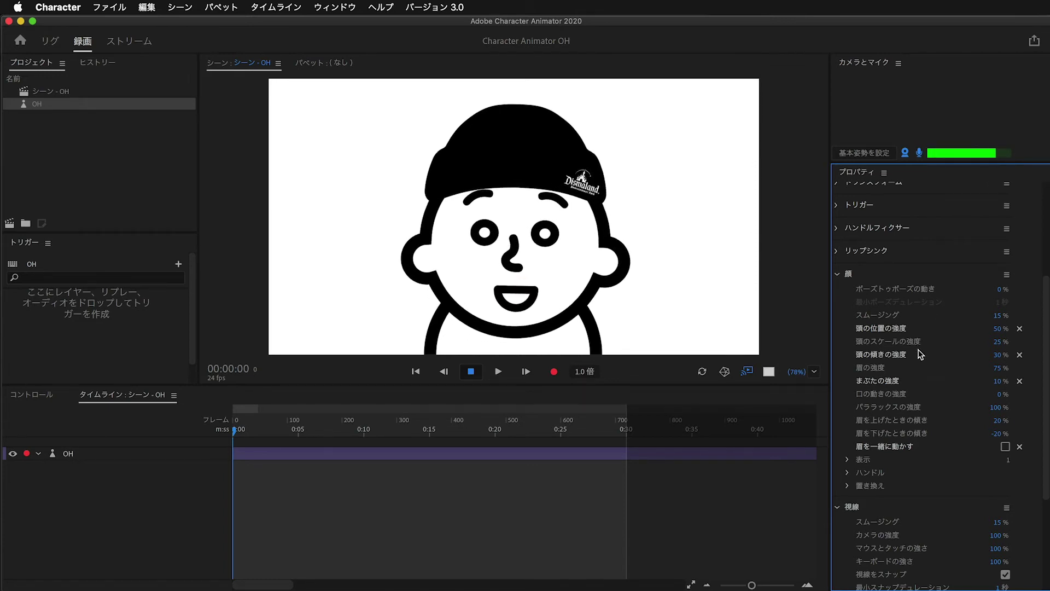
mouse_move(902, 355)
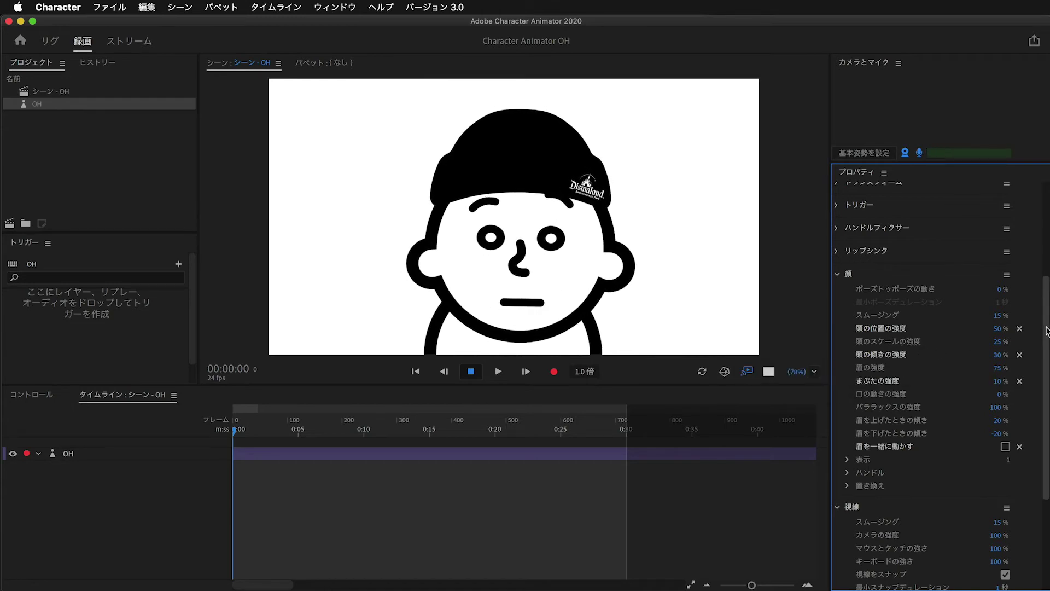
- Disable the webcam in the Camera & Microphone panel so the microphone alone drives the puppet
drag(1044, 344, 1039, 398)
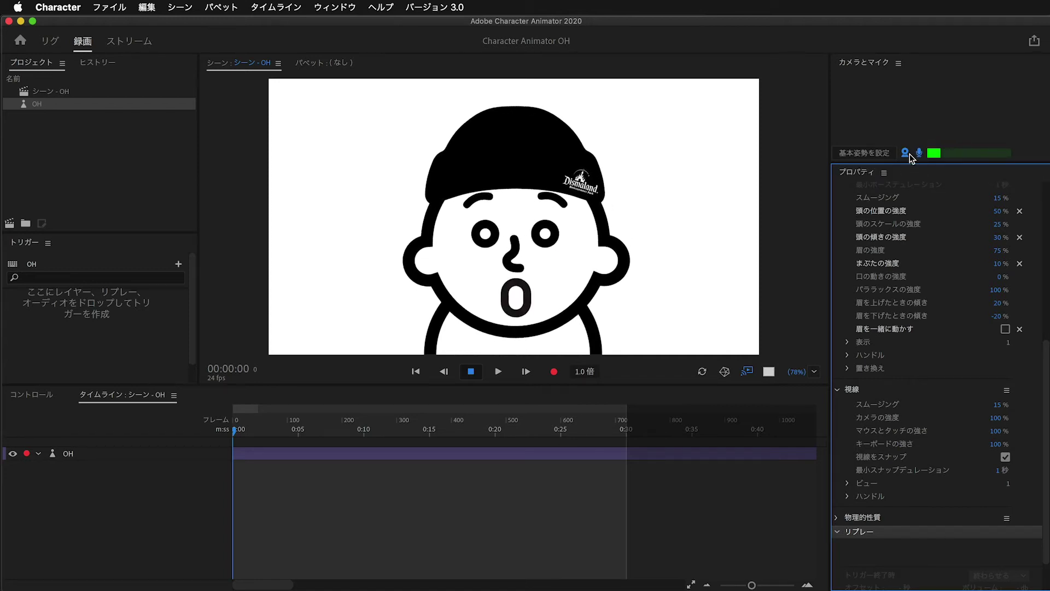
click(905, 154)
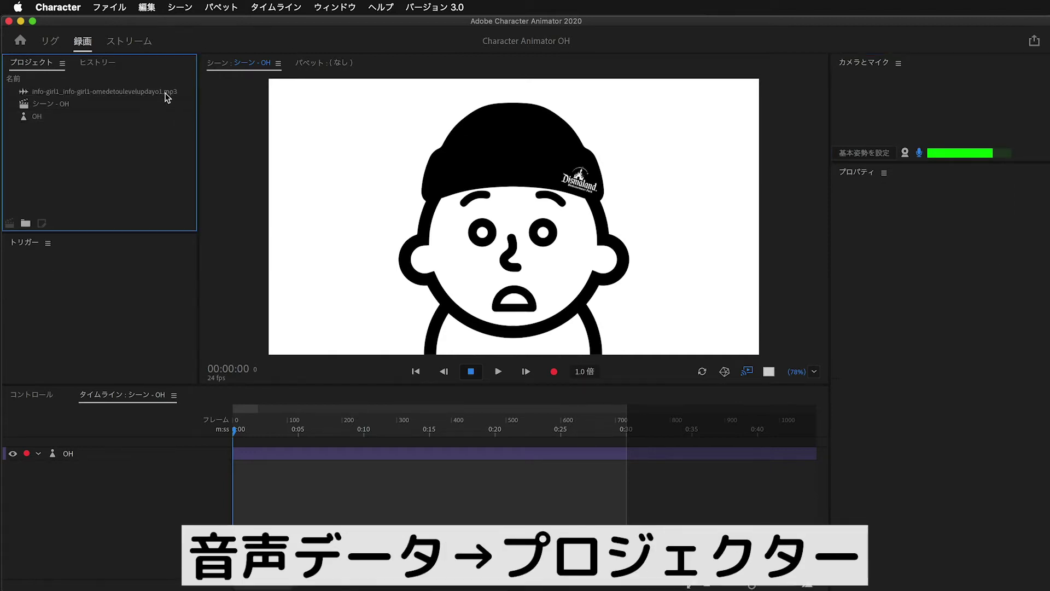
- Drag info-girl1_info-girl1-omedetoulevelupdayo1.mp3 from the Project panel onto the シーン - OH timeline
click(165, 94)
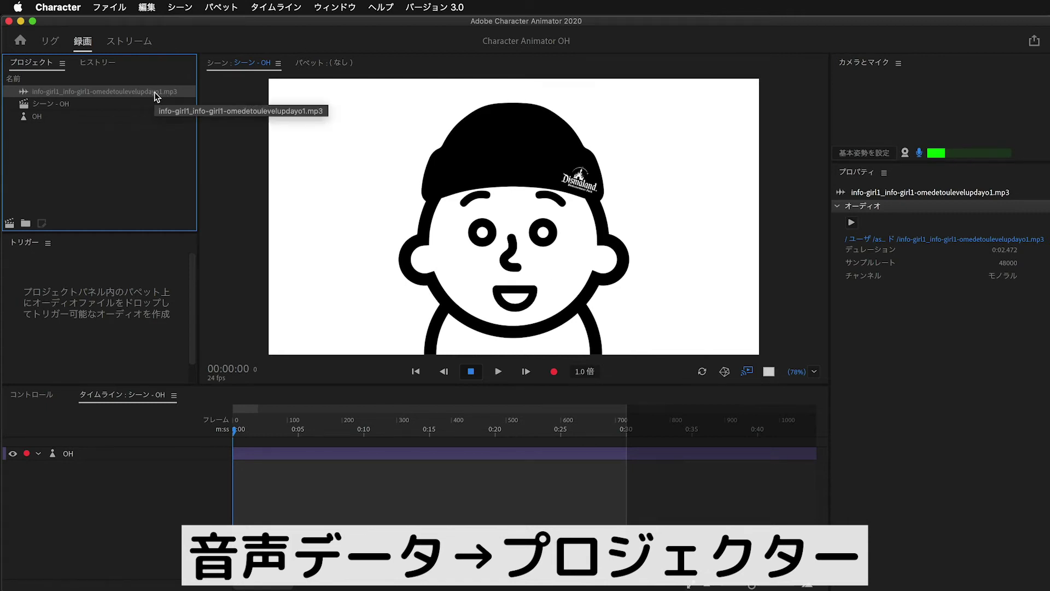
click(156, 94)
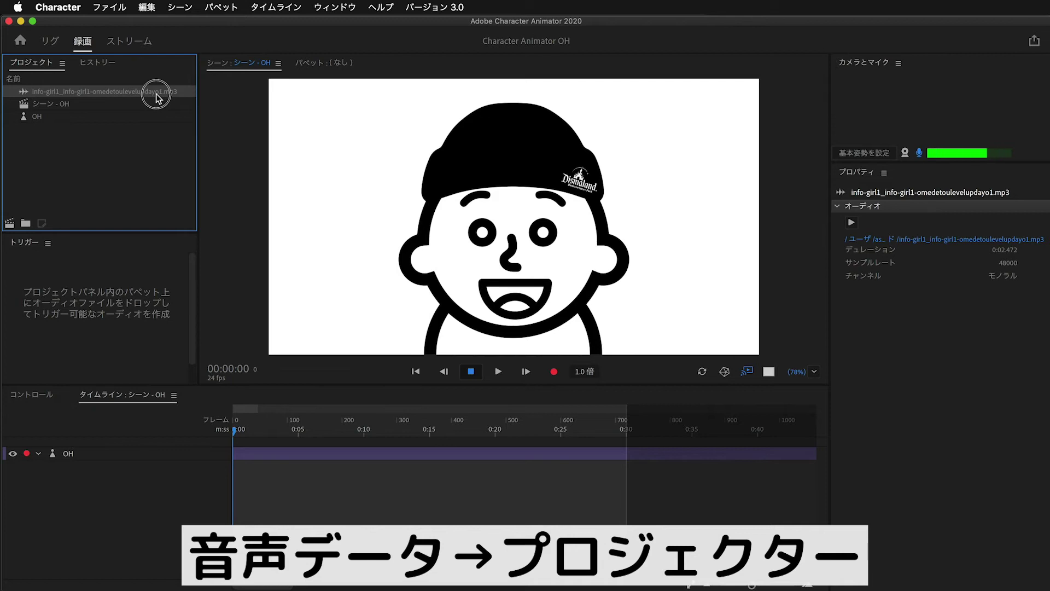
drag(104, 94, 287, 474)
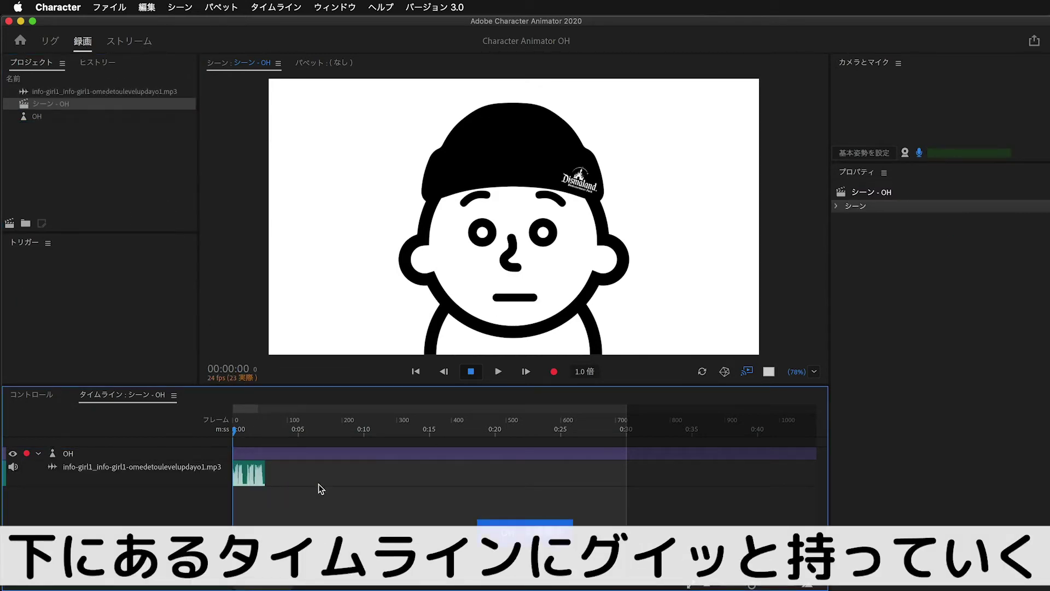
click(255, 478)
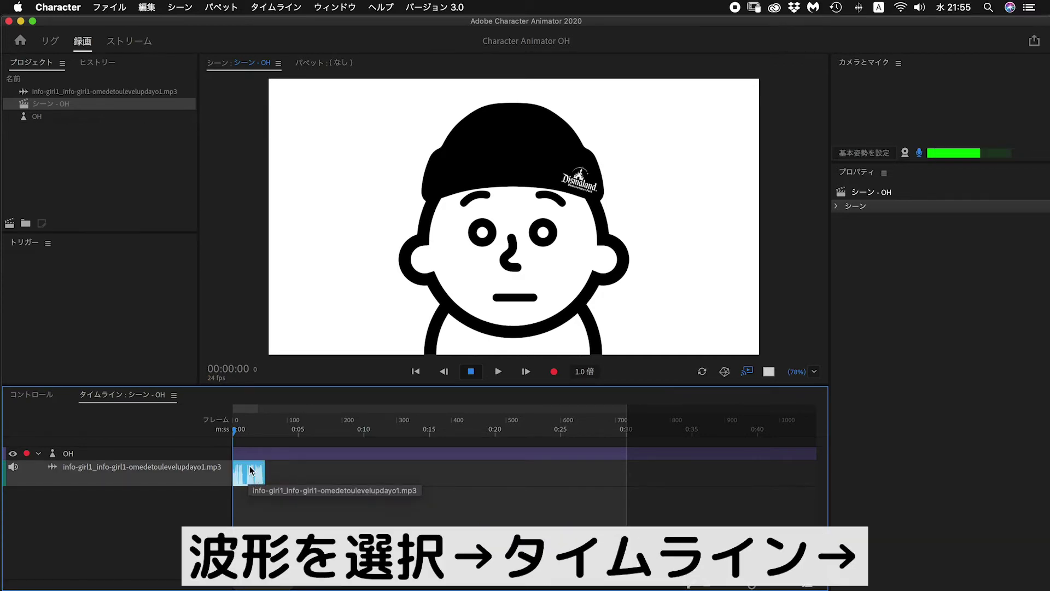
- Compute a lip-sync take from scene audio and play it back twice from the start
click(257, 6)
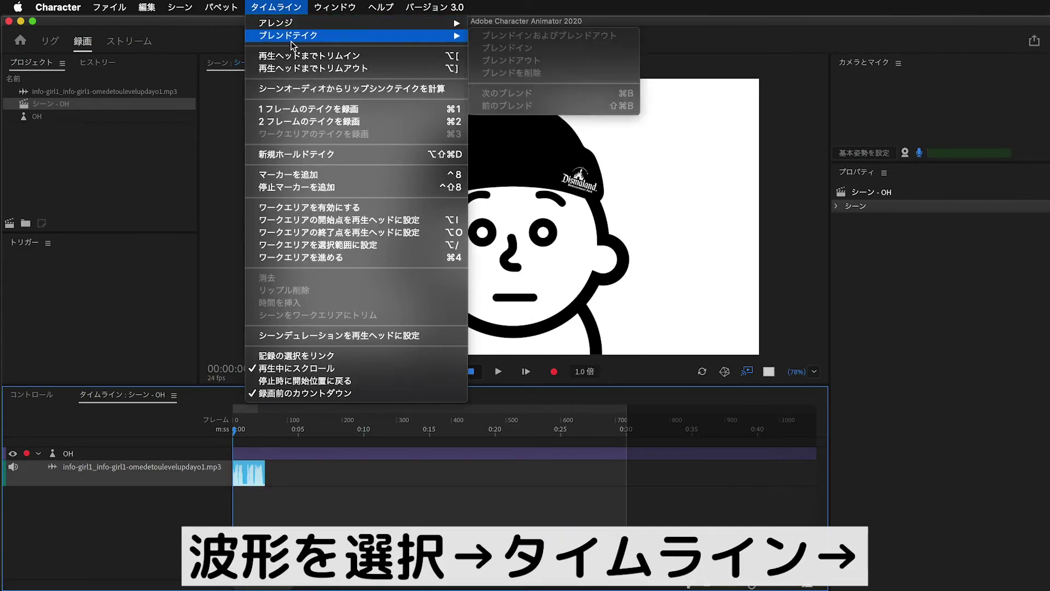
click(313, 92)
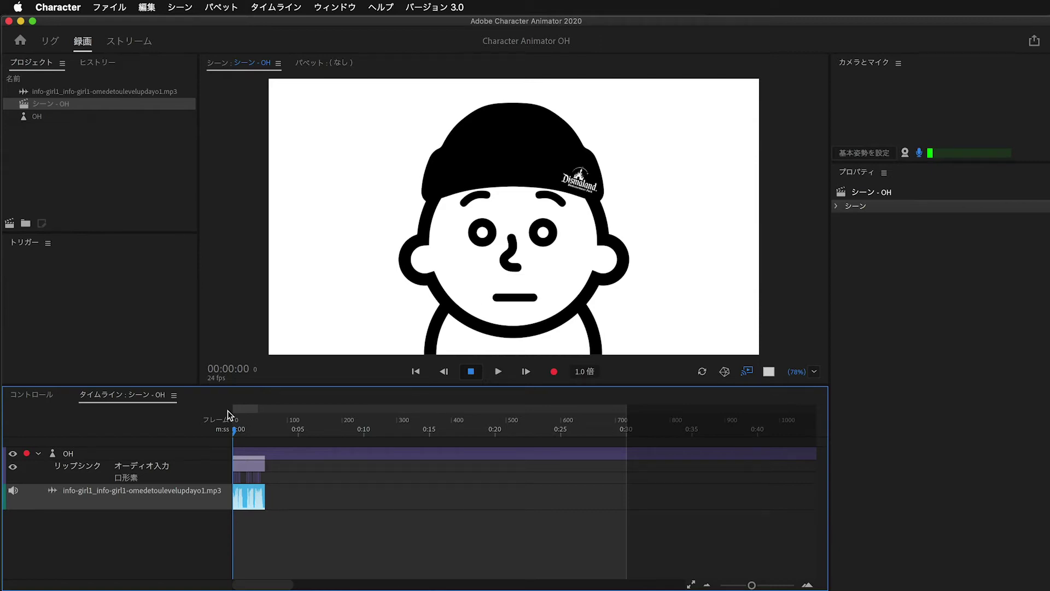
key(space)
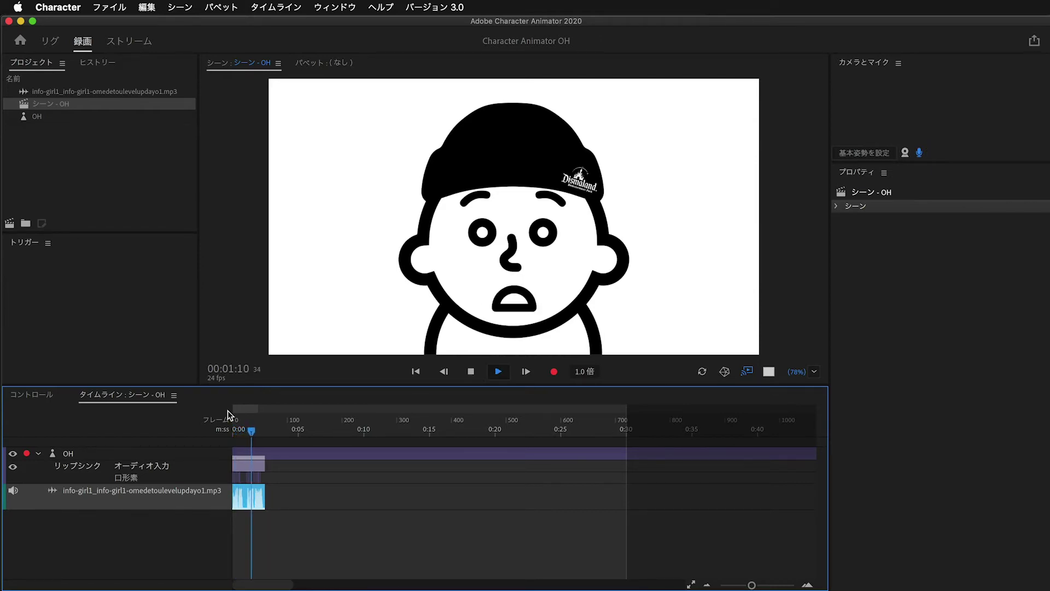
key(space)
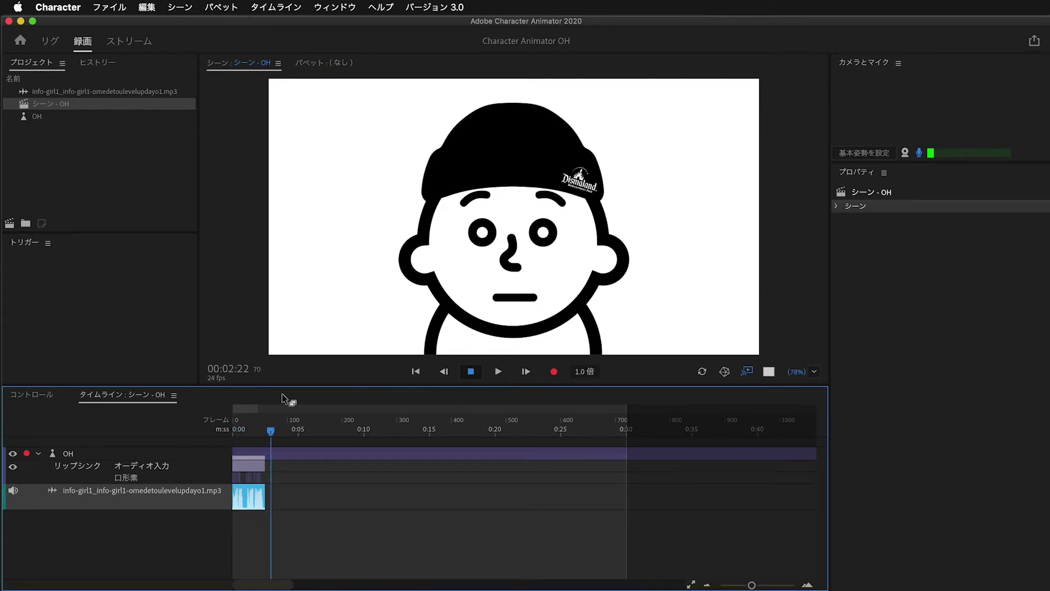
click(237, 430)
key(space)
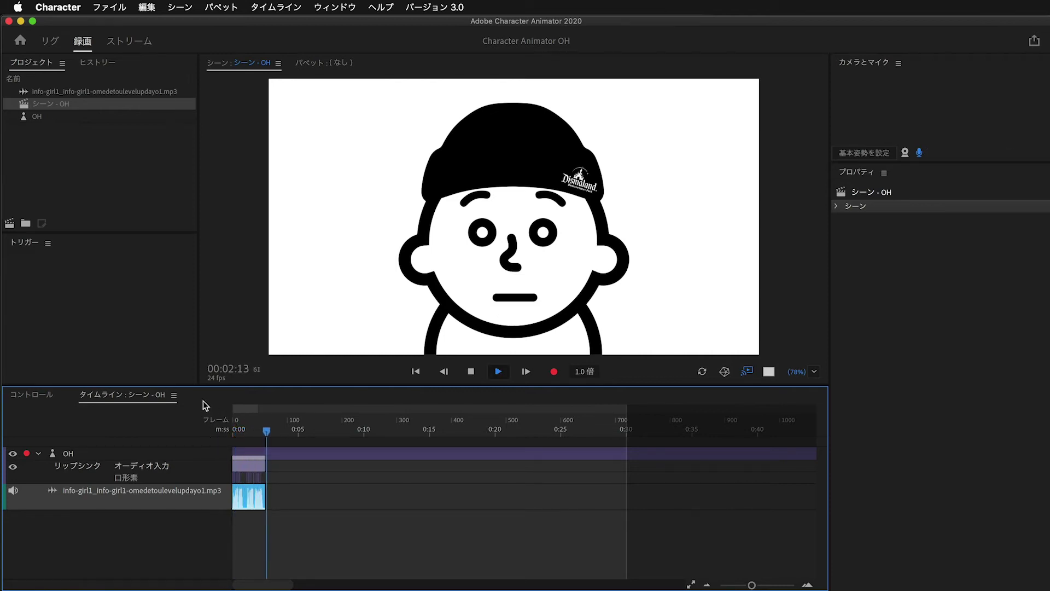
key(space)
click(235, 430)
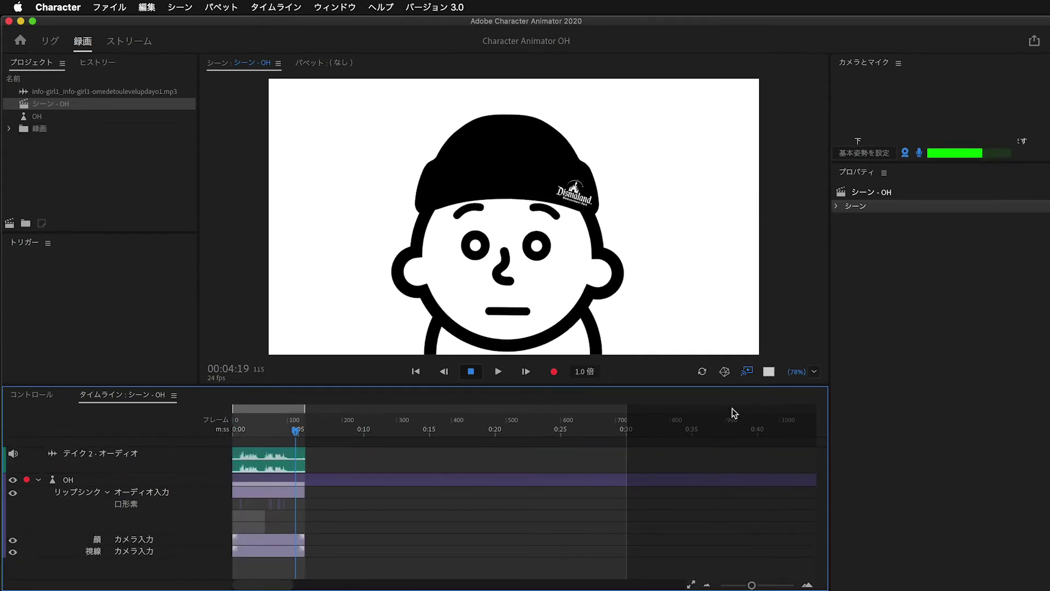
- In Preferences > Lip Sync, push 口形素の検出 fully to 大 and confirm with OK
super+click(747, 372)
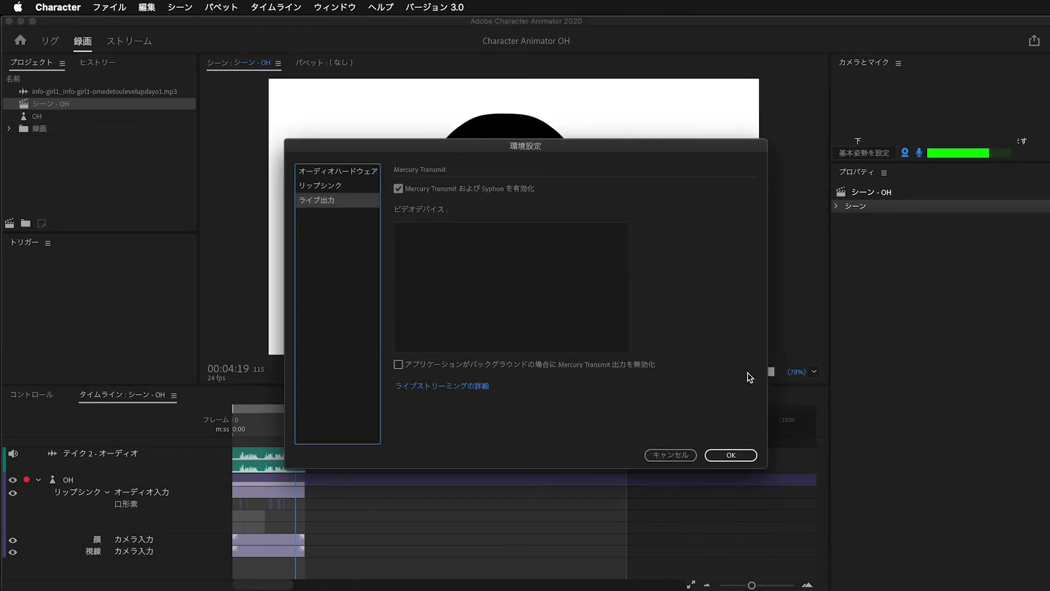
click(675, 455)
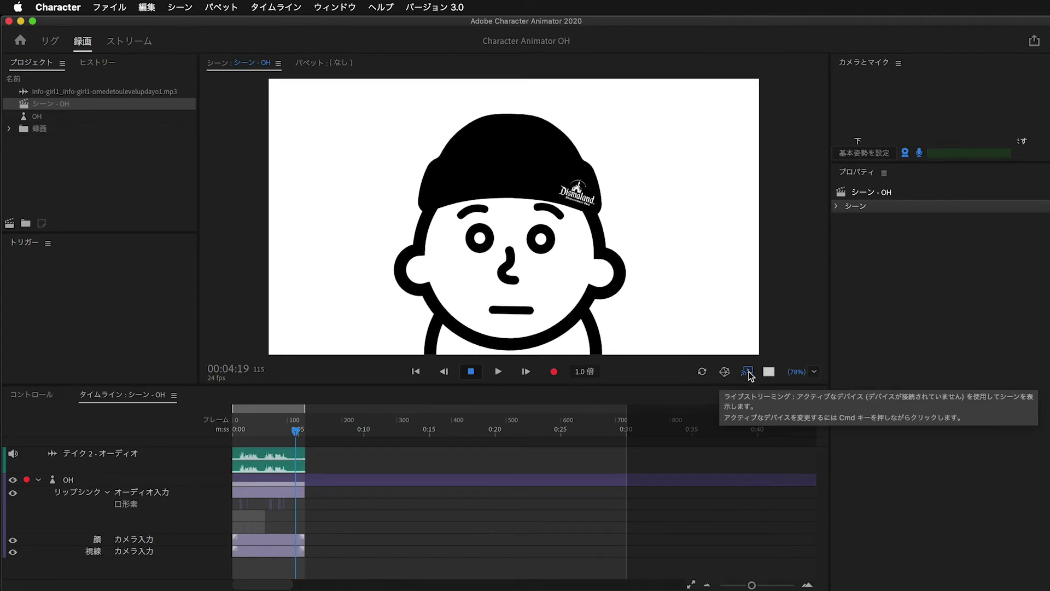
super+click(749, 372)
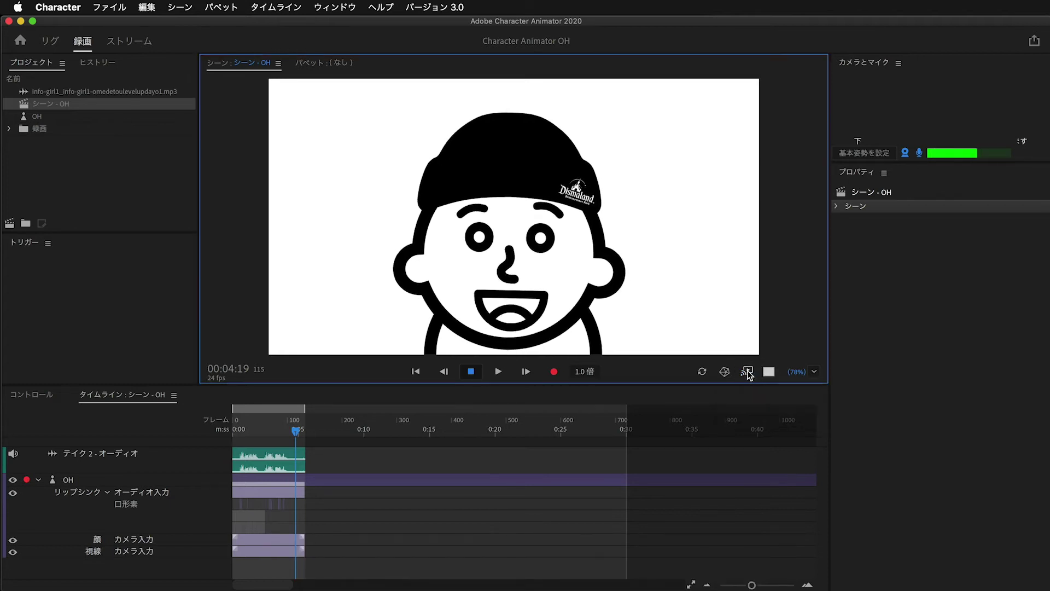
click(353, 173)
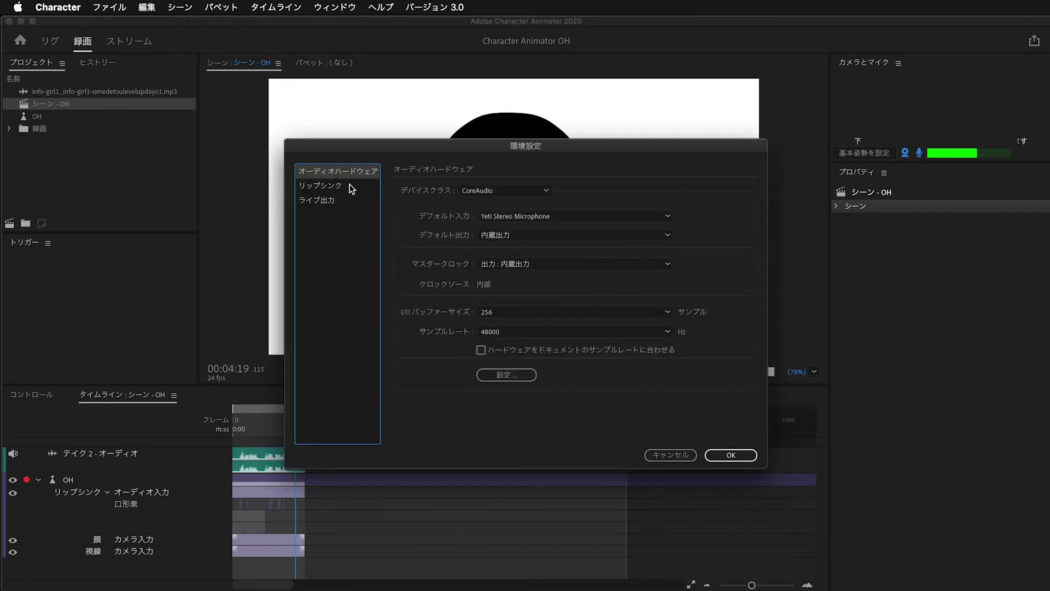
click(348, 188)
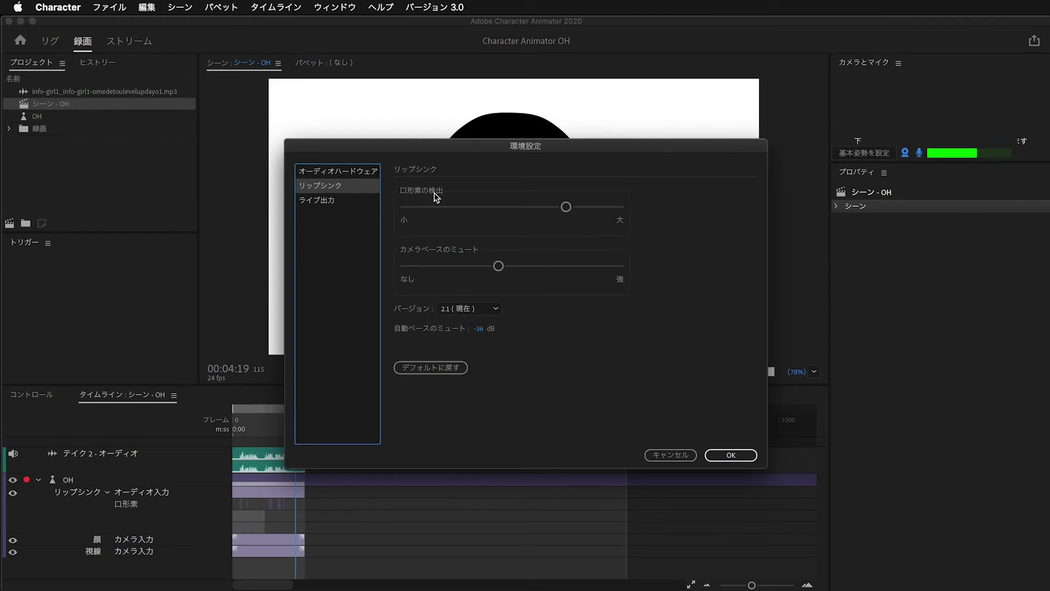
drag(567, 207, 619, 210)
click(415, 208)
drag(416, 208, 635, 212)
click(623, 209)
click(733, 455)
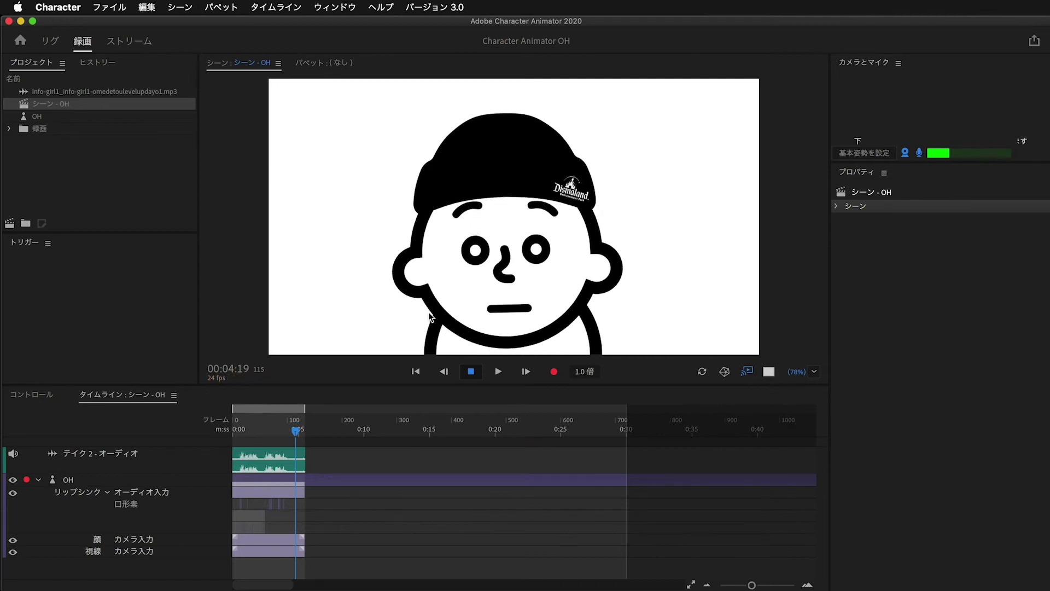
- Play the scene, then recompute the lip-sync take from the recorded audio clip
click(227, 434)
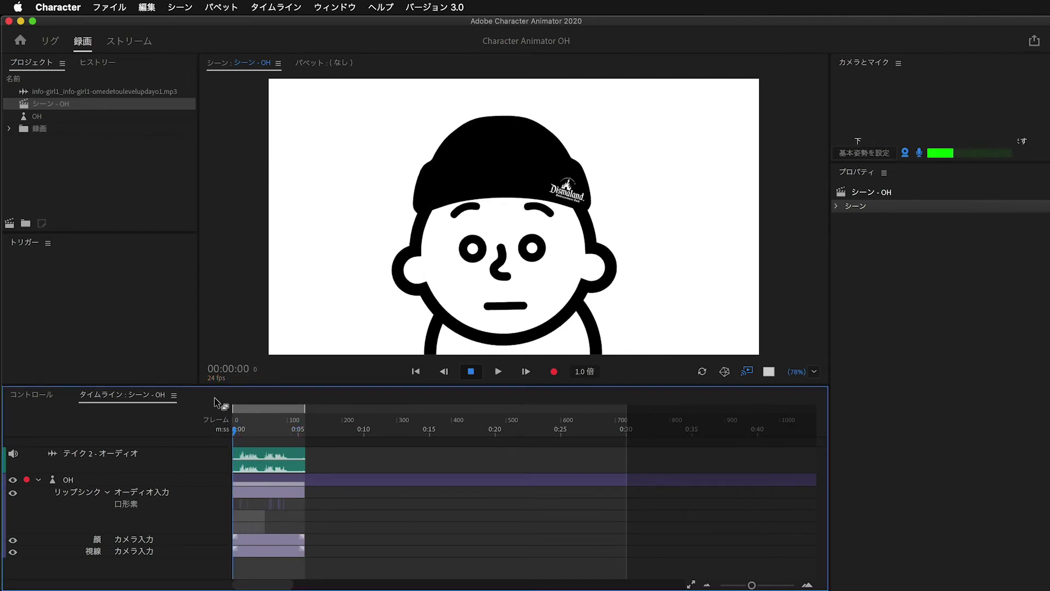
key(space)
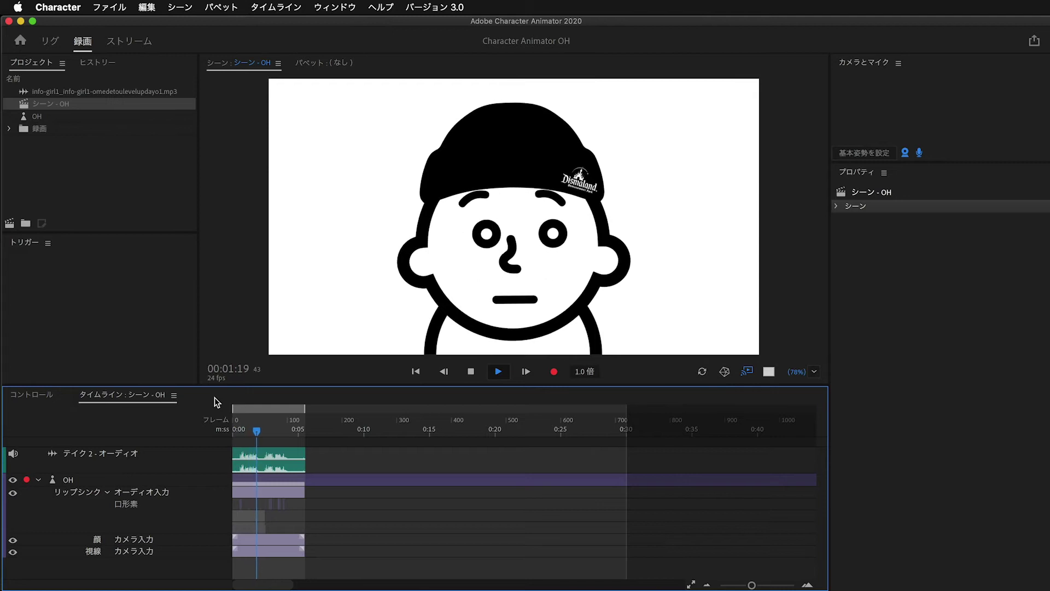
key(space)
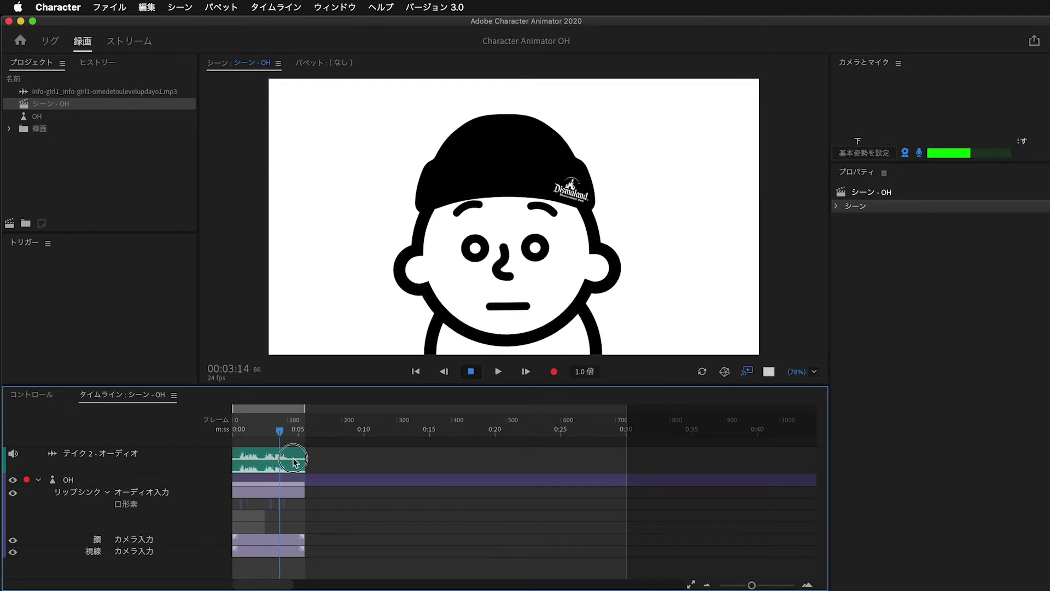
click(268, 459)
click(276, 7)
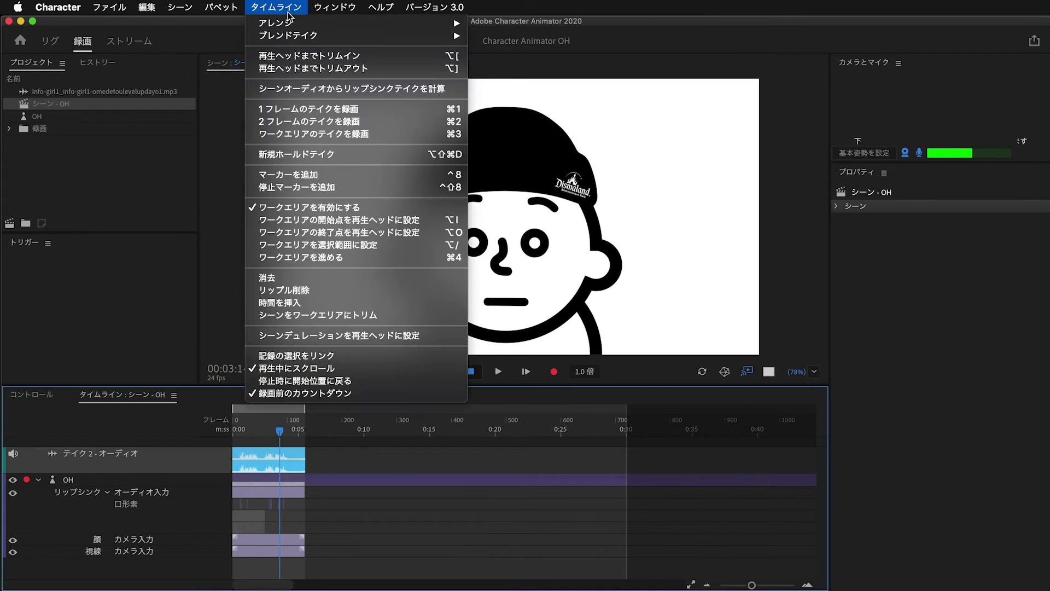
click(335, 88)
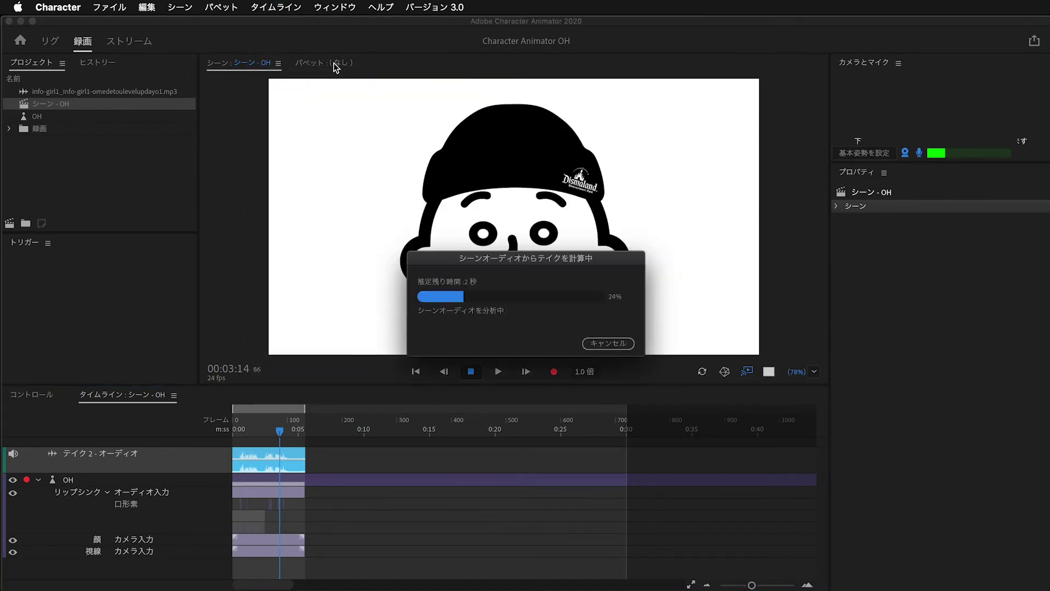
- Play the new lip-sync take from the start to check the puppet's mouth movement
click(235, 432)
key(space)
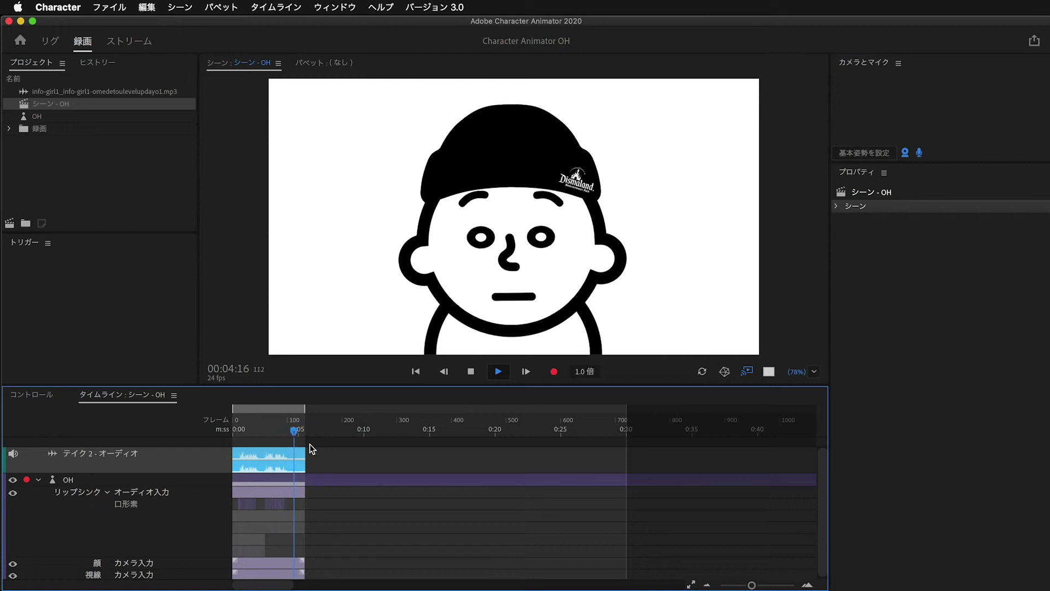
key(space)
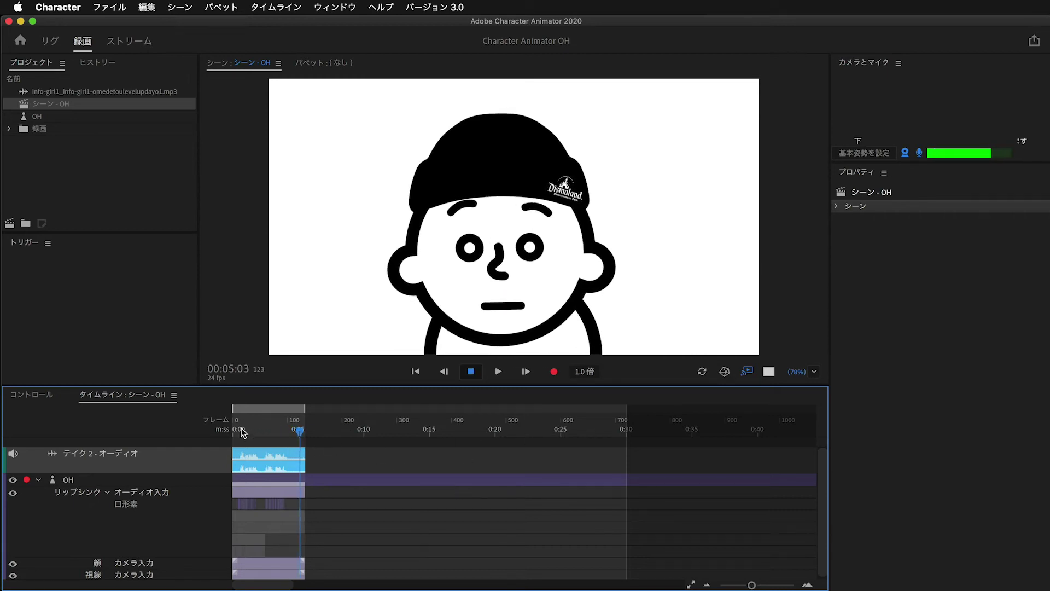
click(245, 431)
key(space)
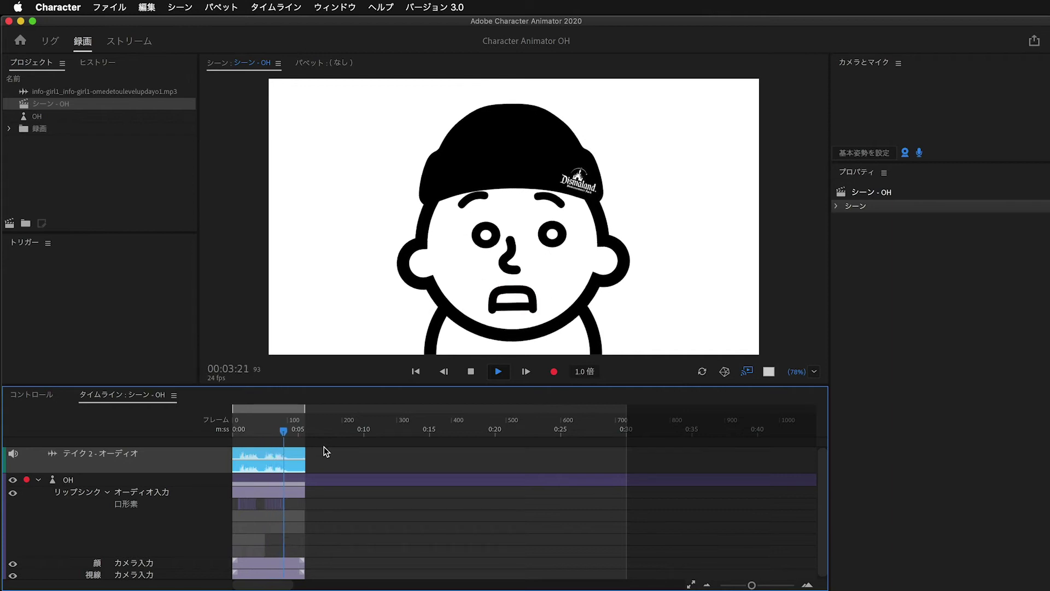
key(space)
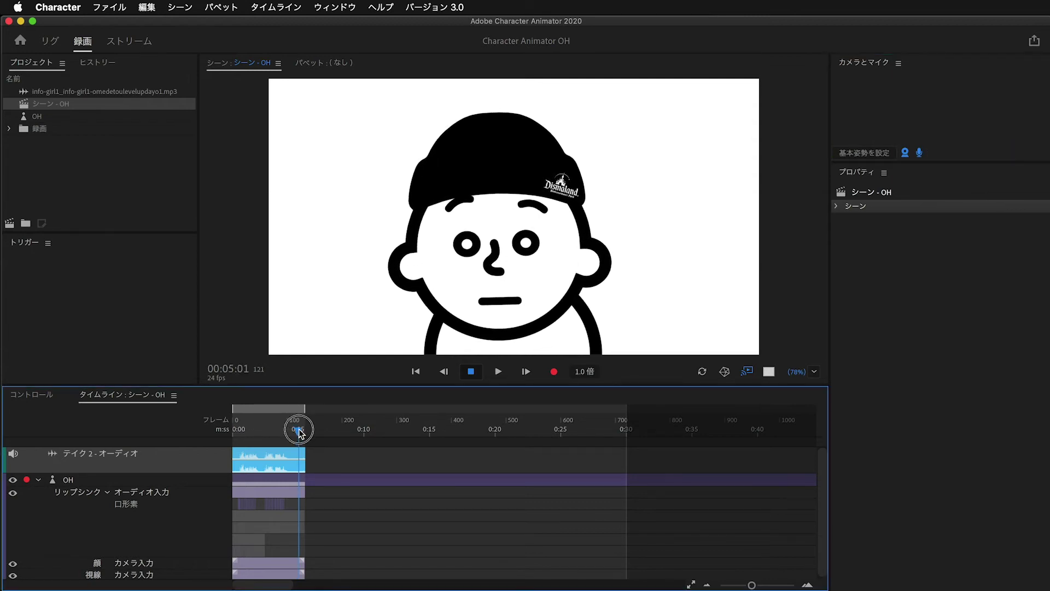
drag(296, 432, 300, 430)
click(109, 7)
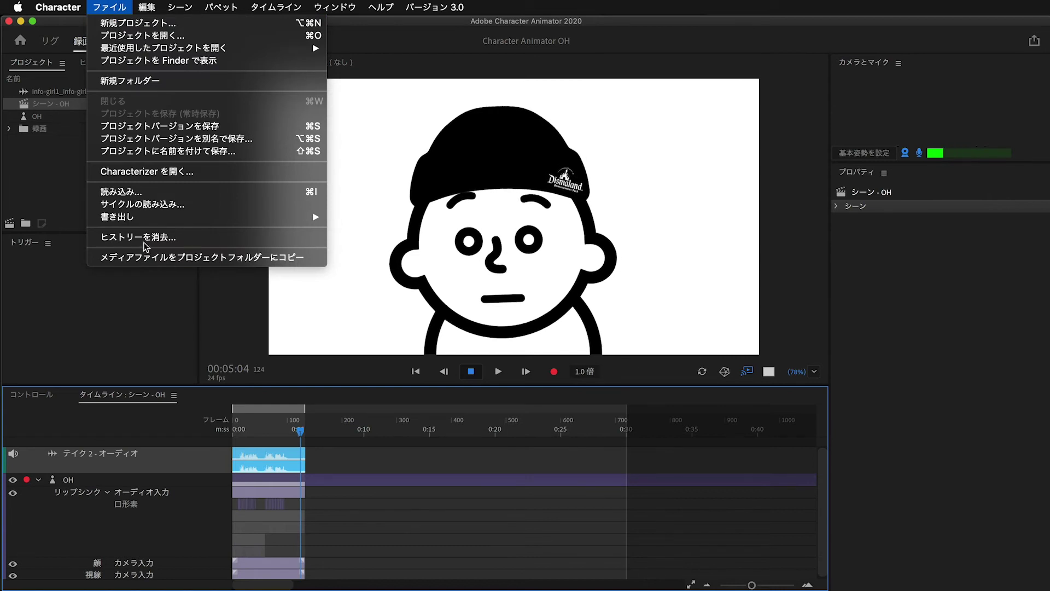
mouse_move(160, 219)
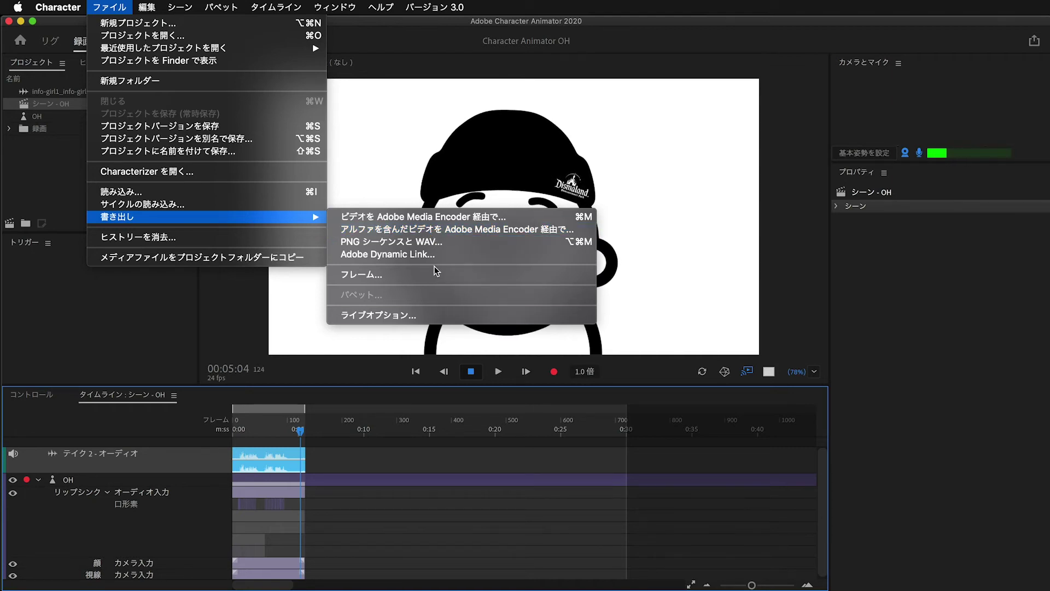
click(459, 488)
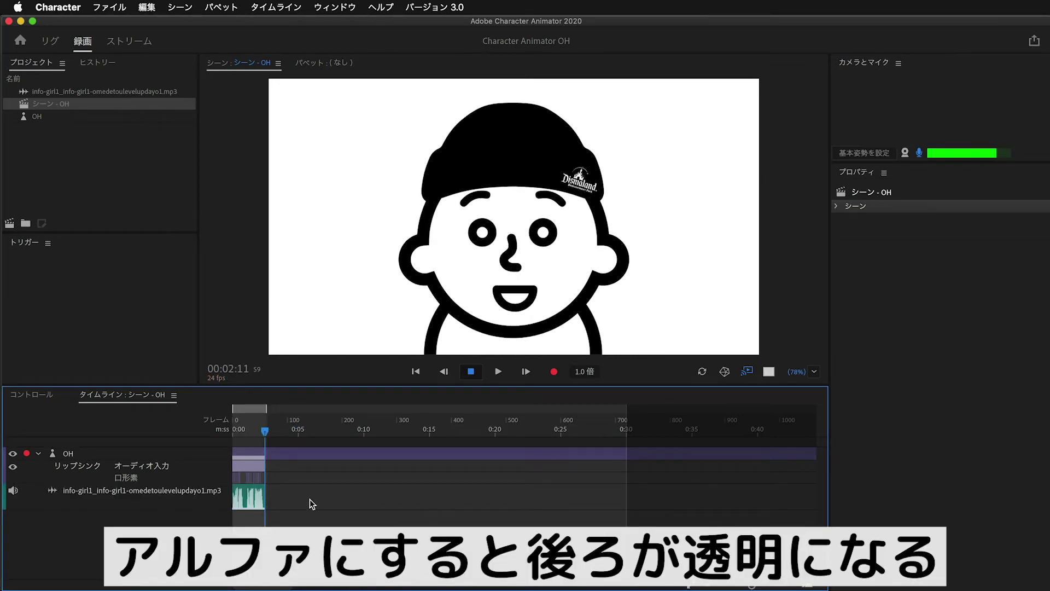
- Turn on camera input for the OH puppet
click(264, 412)
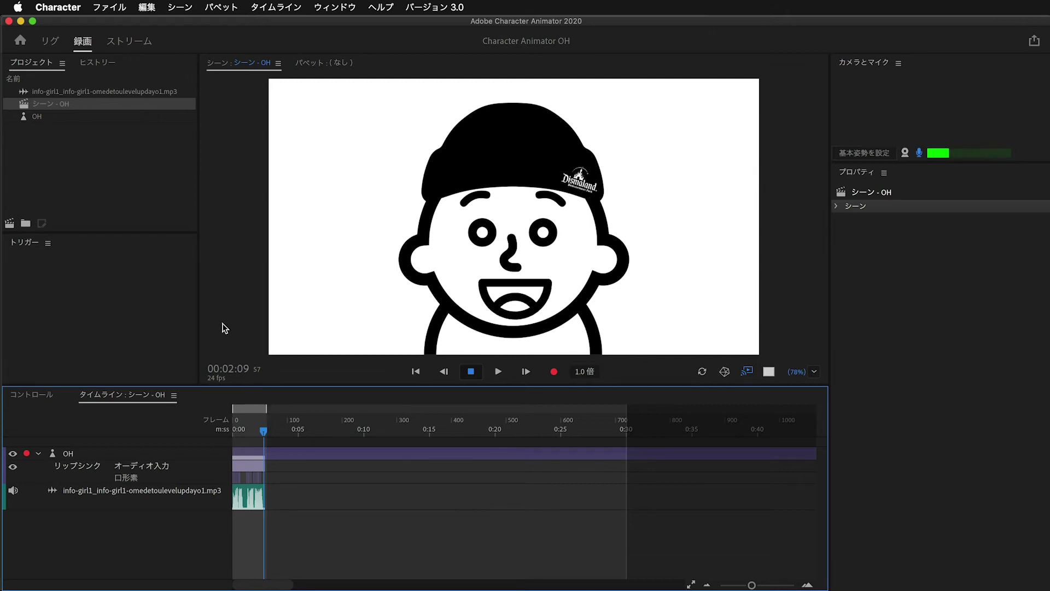
click(268, 431)
drag(270, 432, 269, 432)
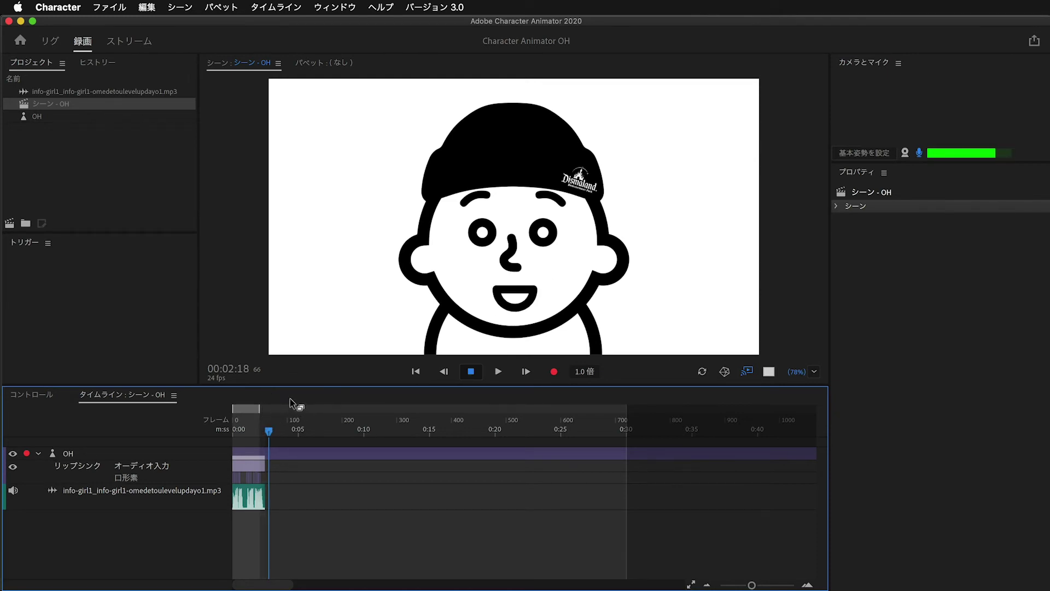
click(905, 153)
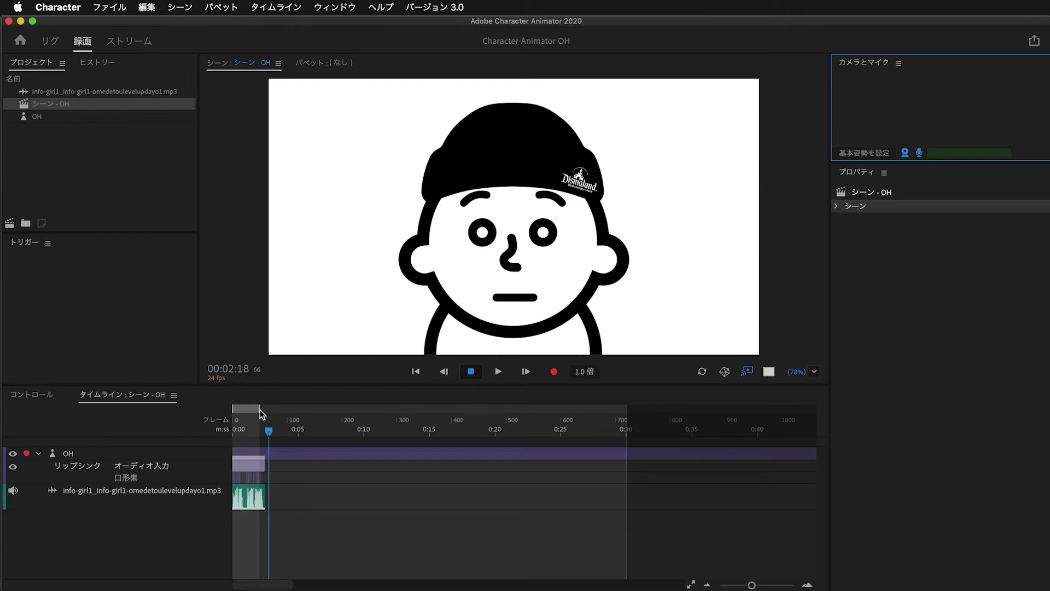
- Delete the mp3 audio track from the scene
drag(260, 412, 252, 413)
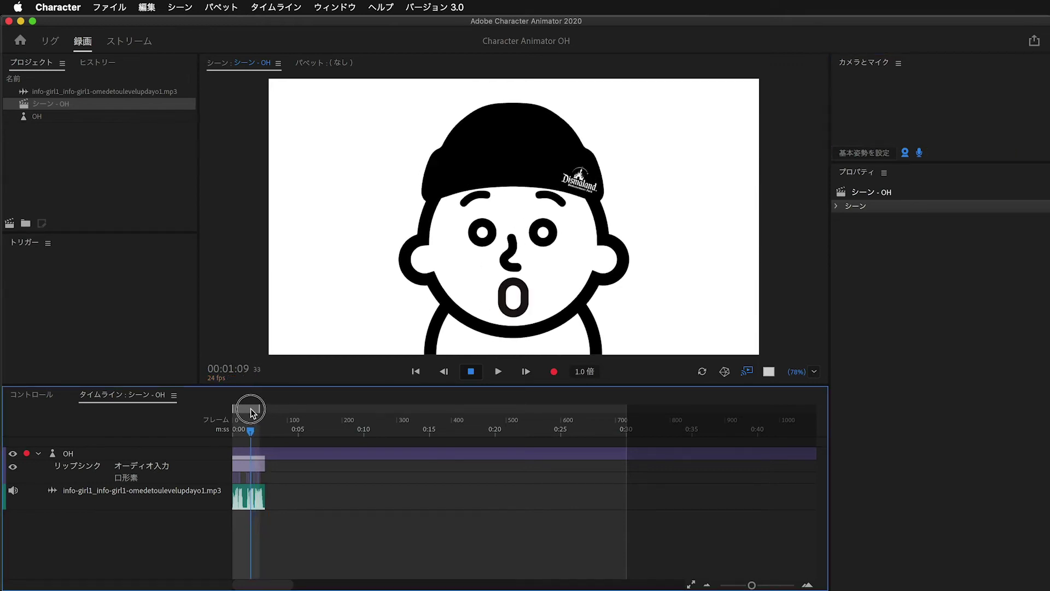
click(262, 491)
key(Delete)
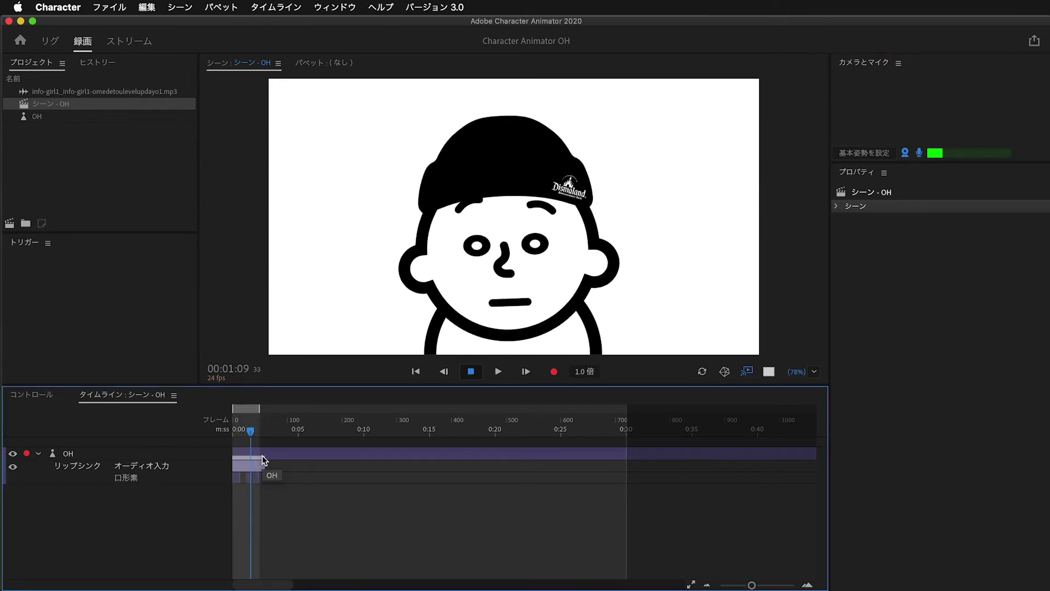
- Extend the work area to 0:30, return to the start, and switch to the Stream workspace
drag(252, 431, 262, 430)
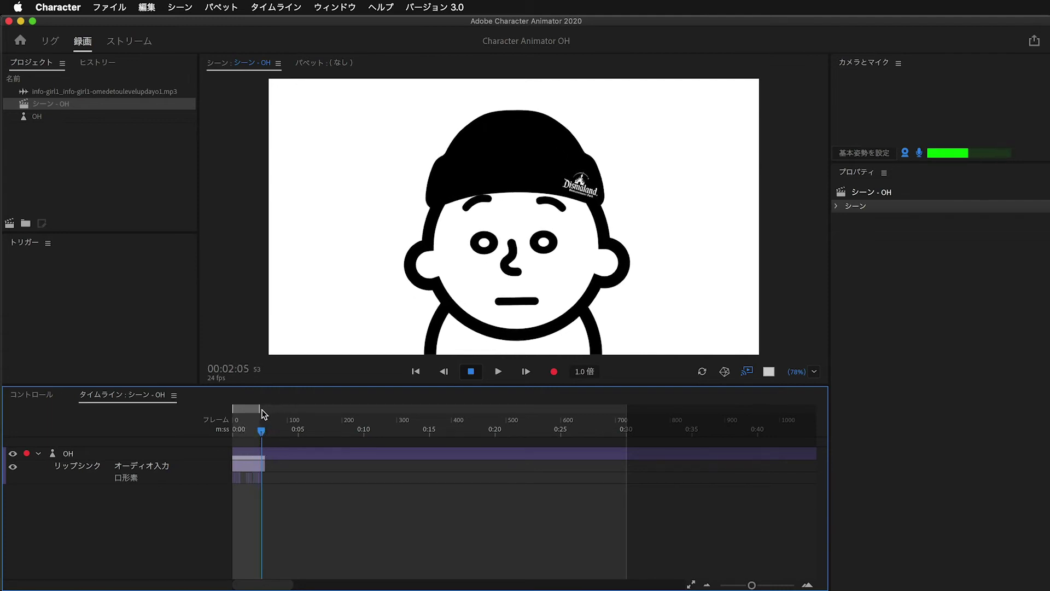
drag(259, 409, 615, 416)
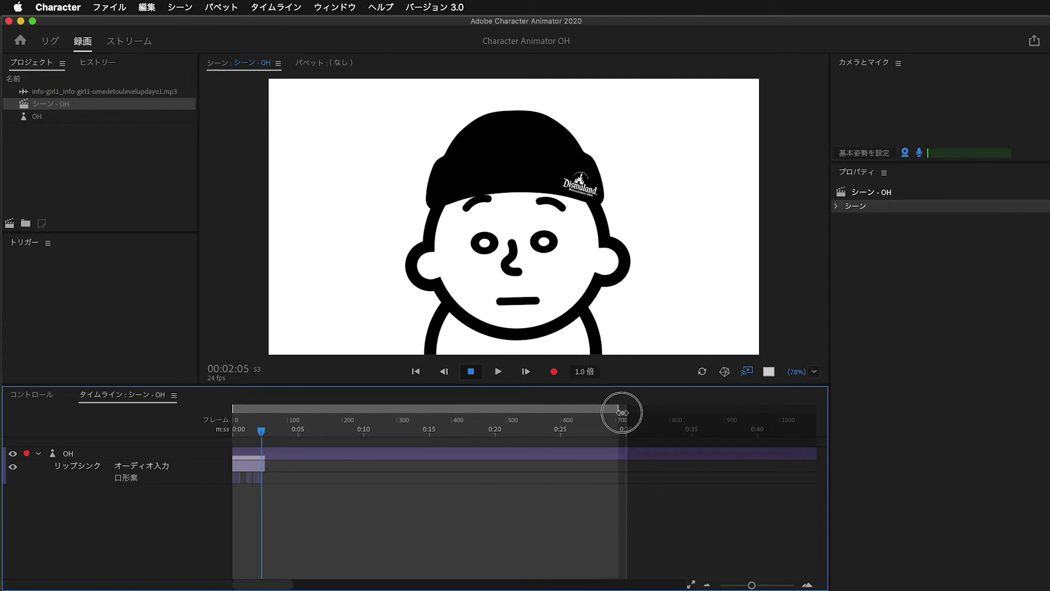
drag(262, 430, 234, 431)
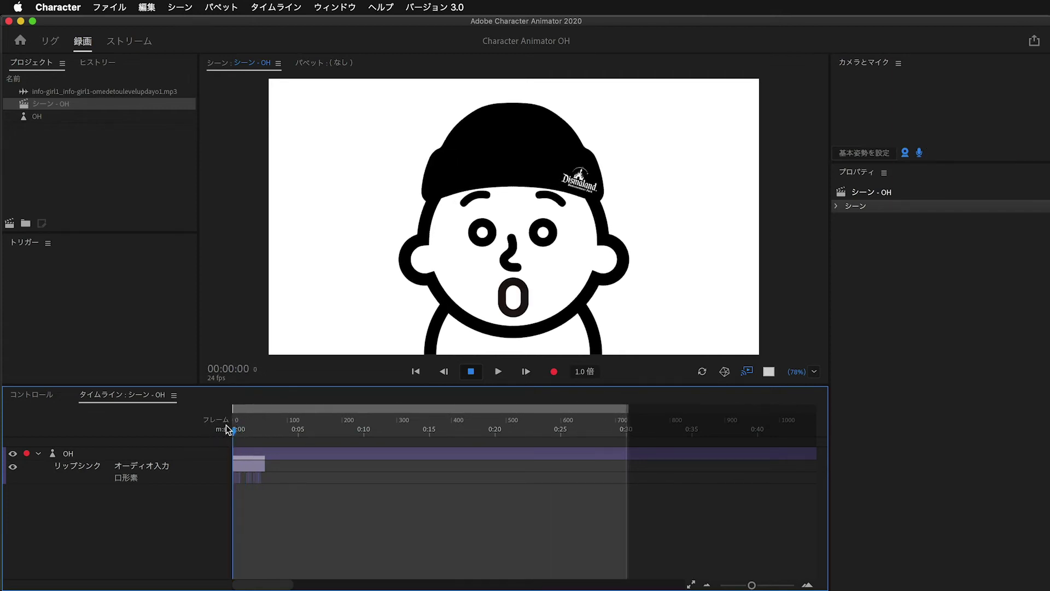
click(417, 370)
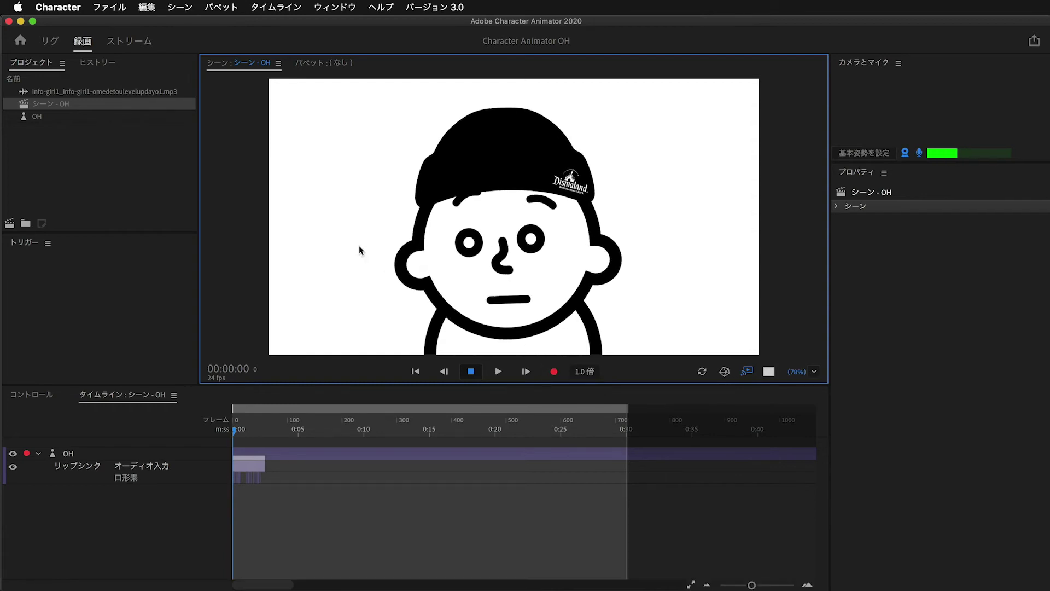
click(143, 45)
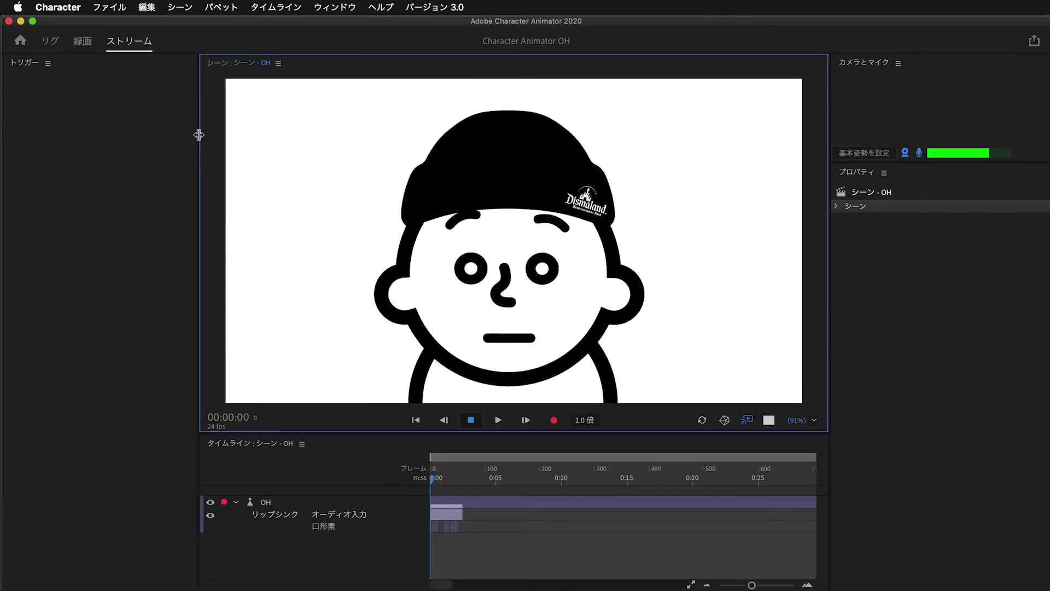
- Enlarge the Scene panel so the live camera-driven OH puppet fills more of the Stream layout
drag(200, 131, 140, 129)
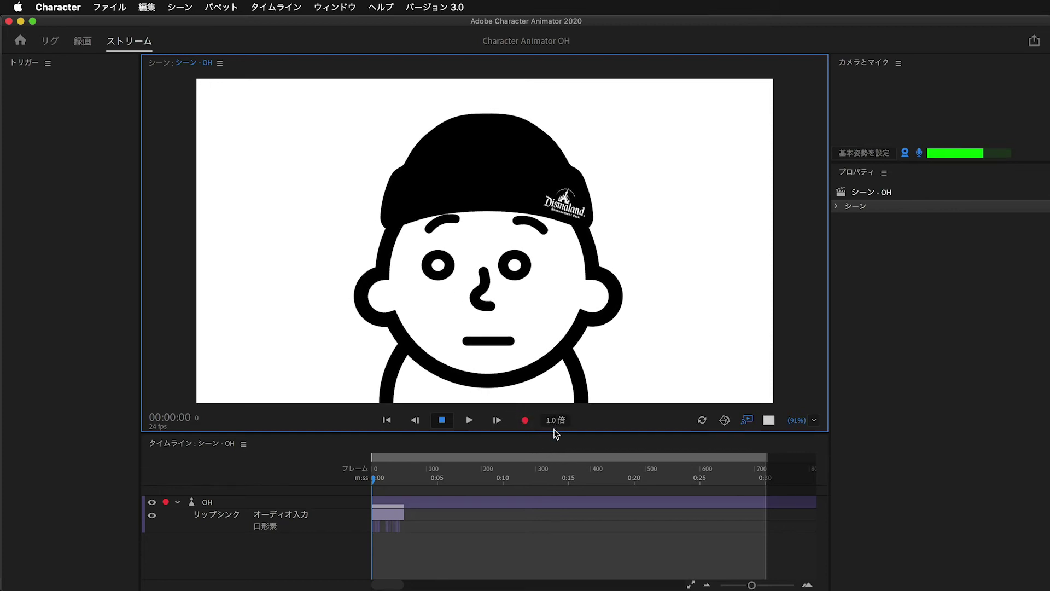
click(878, 156)
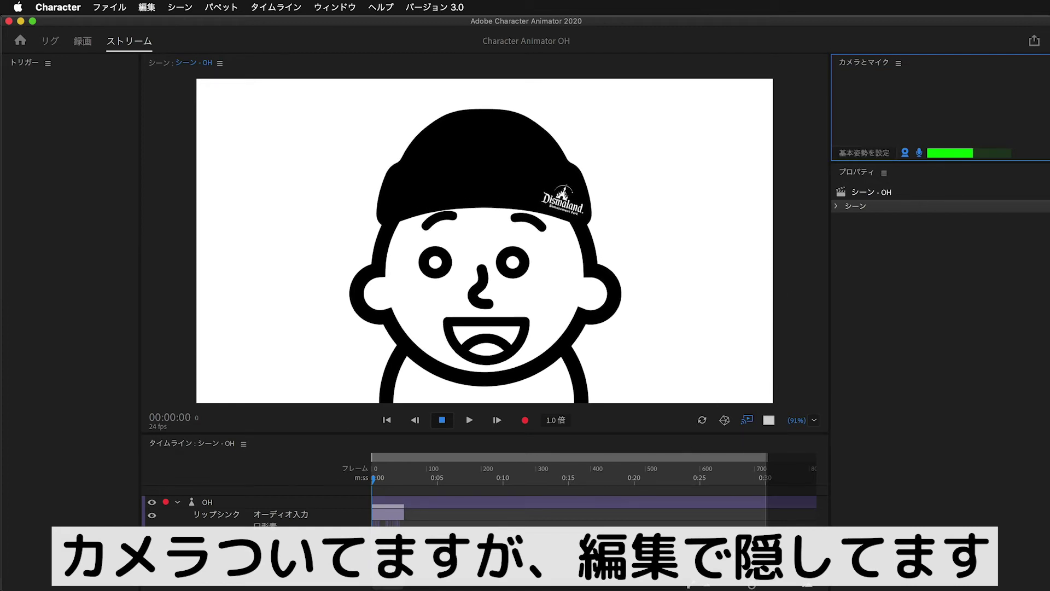
mouse_move(745, 586)
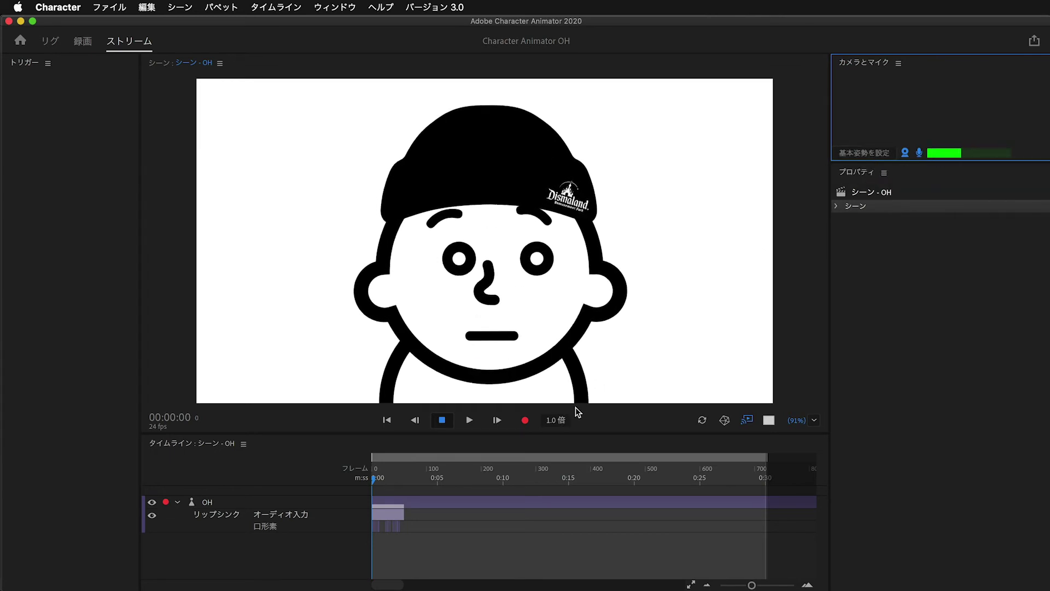
- Record a new camera and microphone performance take of the puppet
click(527, 421)
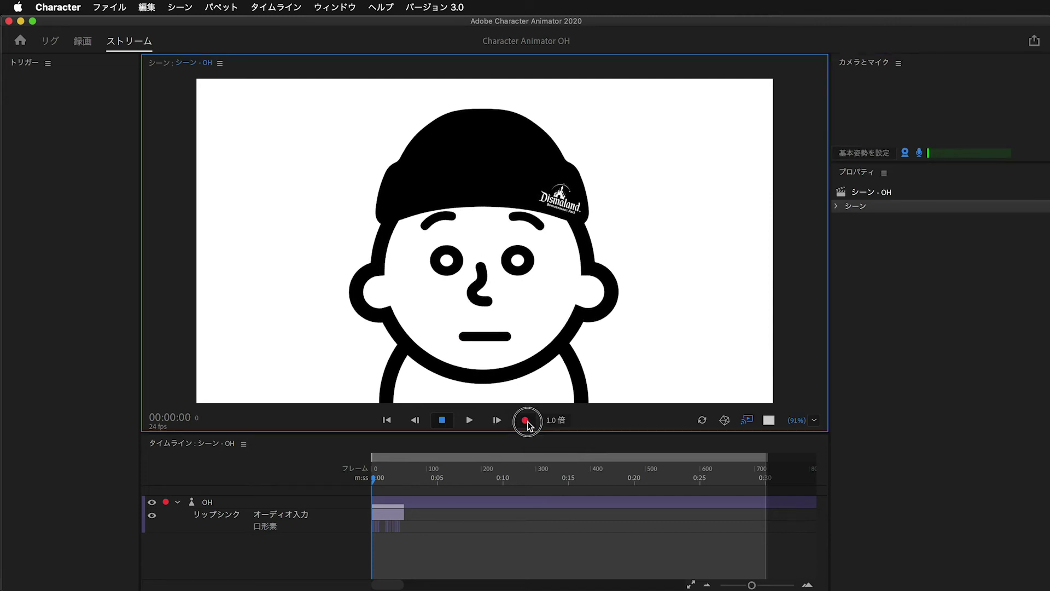
click(526, 422)
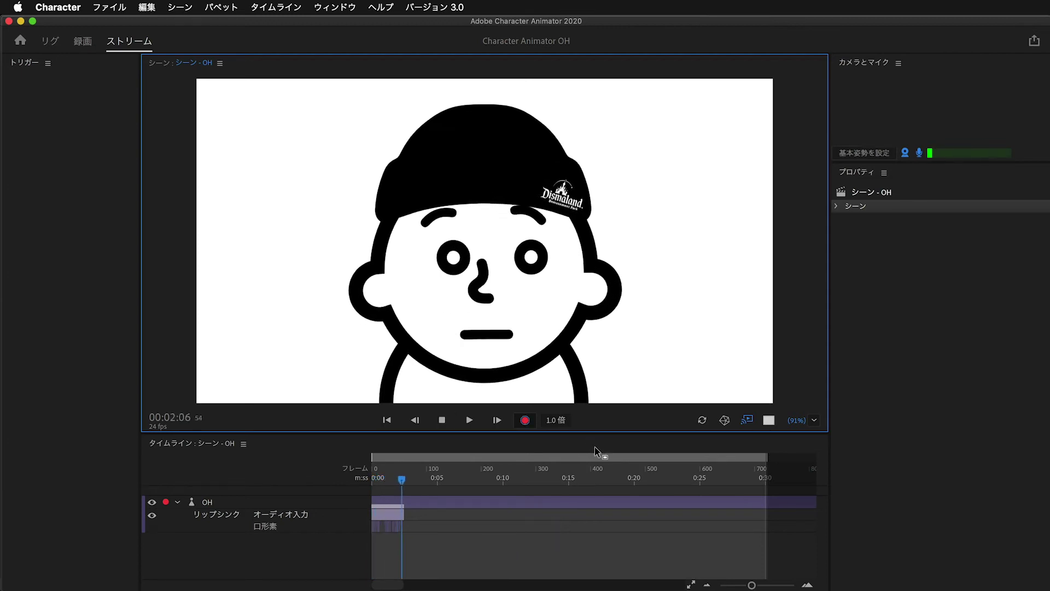
click(531, 427)
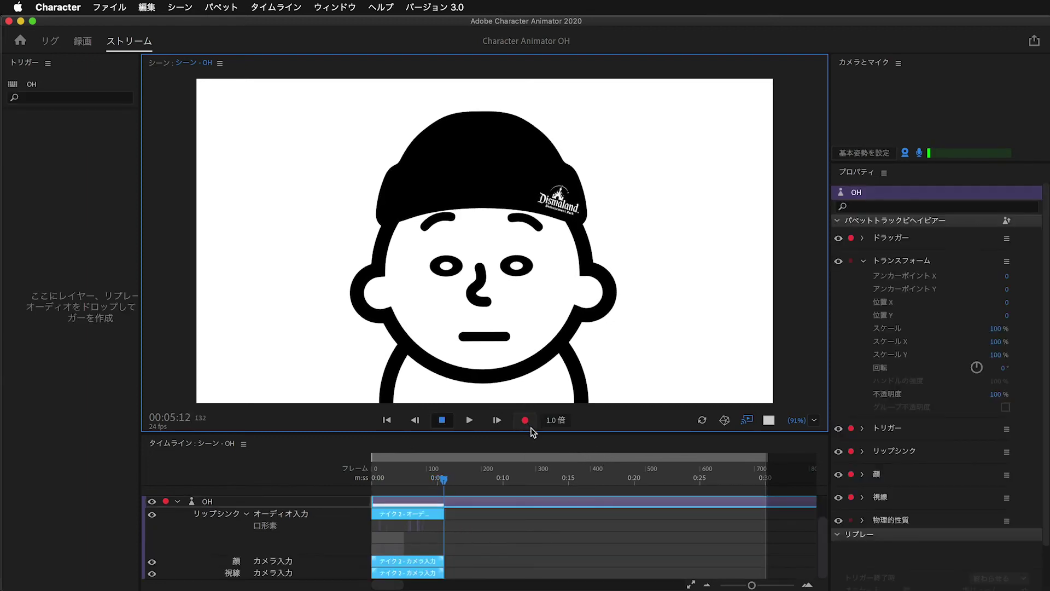
- Play back the new take and shorten the work area to end with it
click(527, 444)
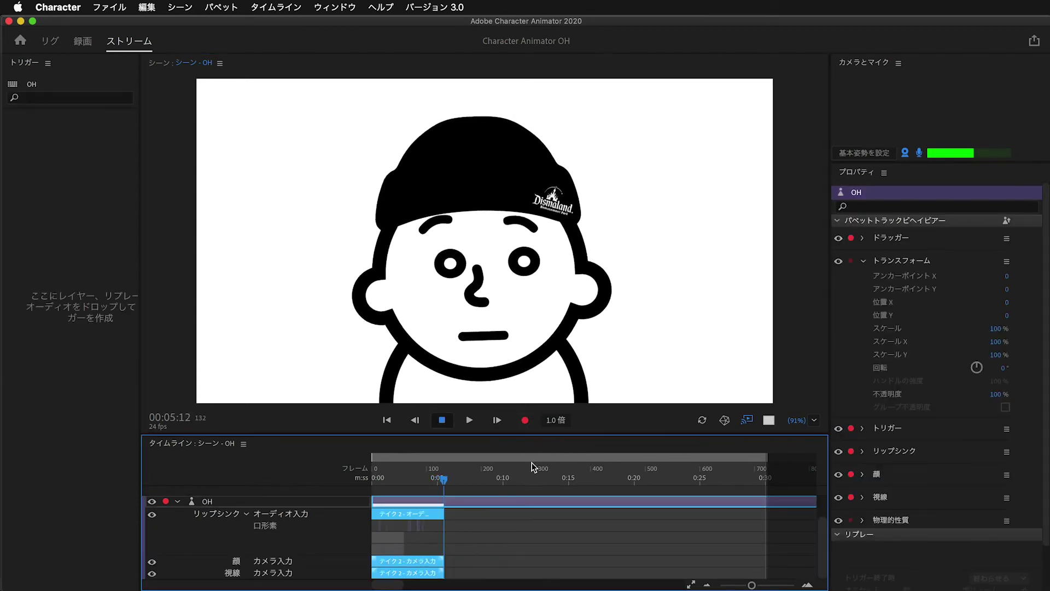
drag(387, 479, 373, 479)
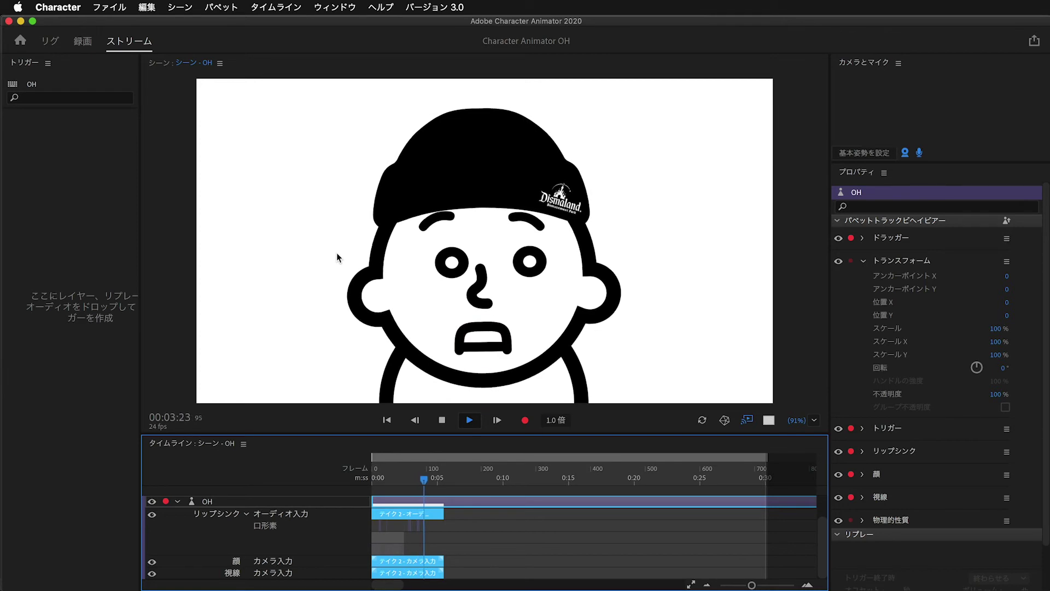
key(space)
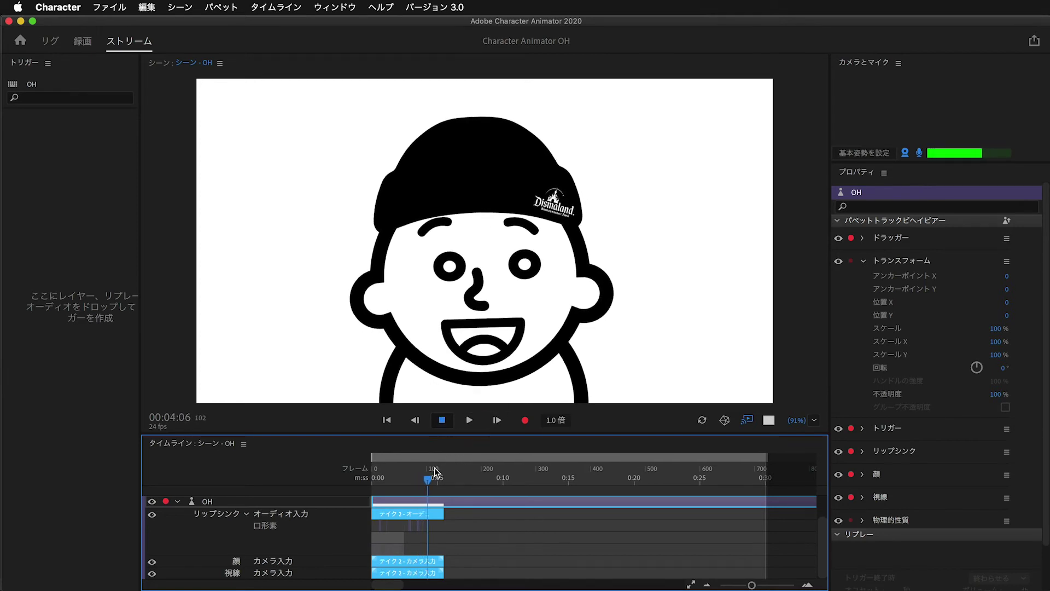
drag(427, 477, 351, 477)
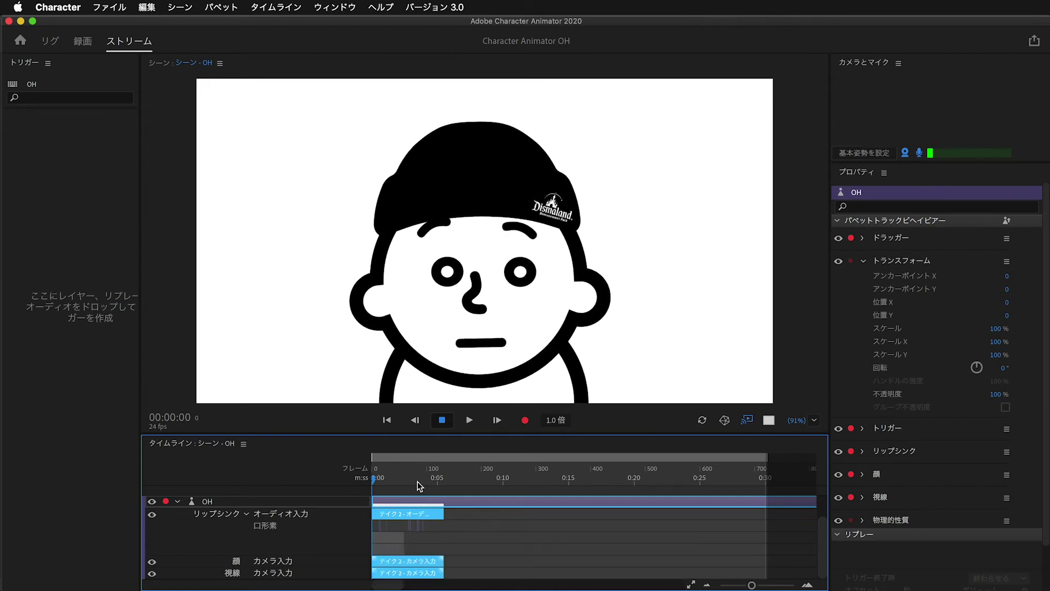
key(space)
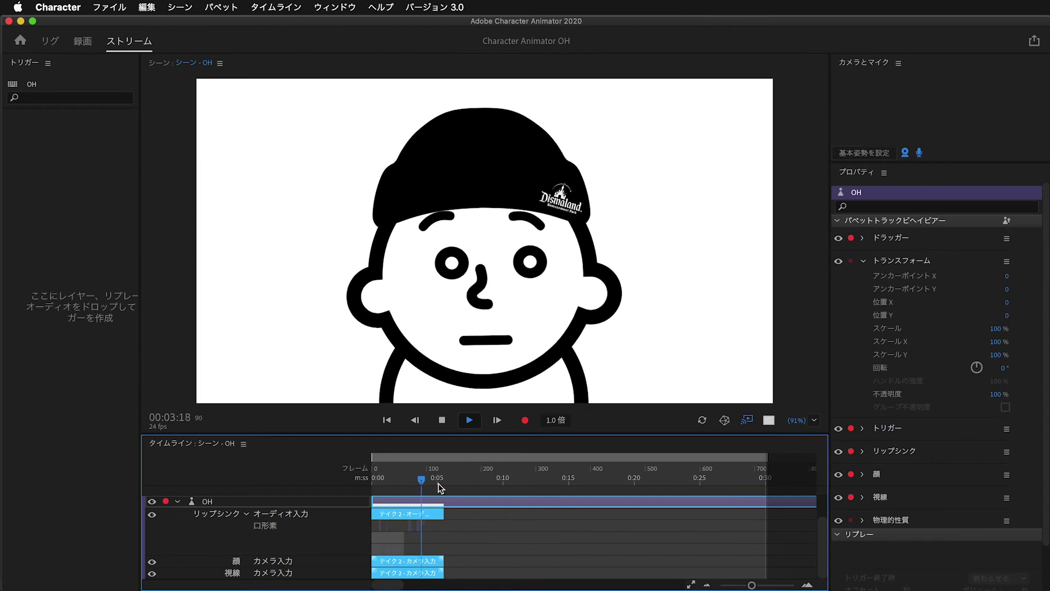
key(space)
drag(438, 481, 370, 475)
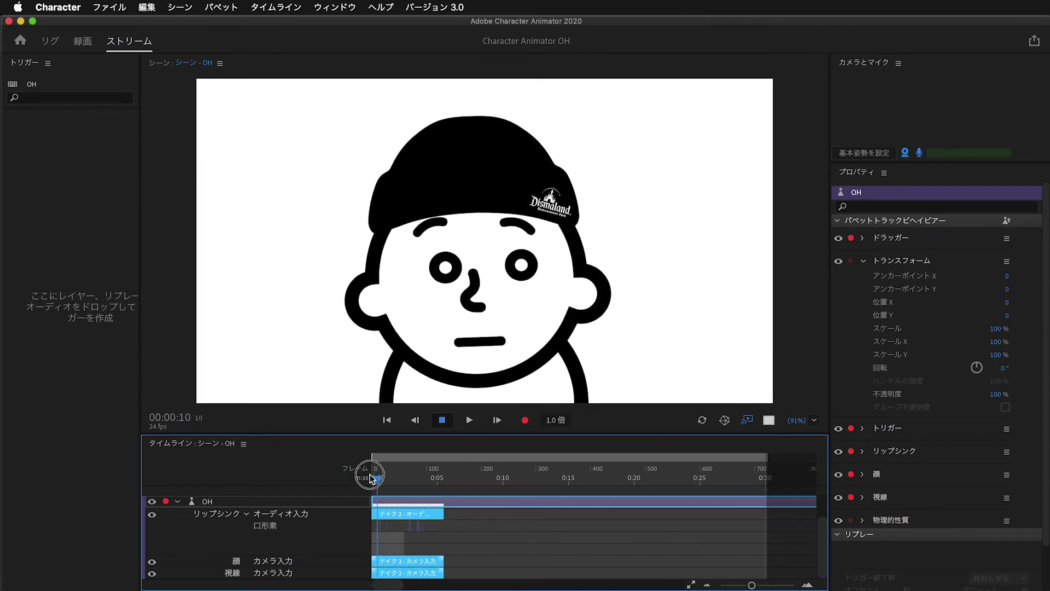
key(space)
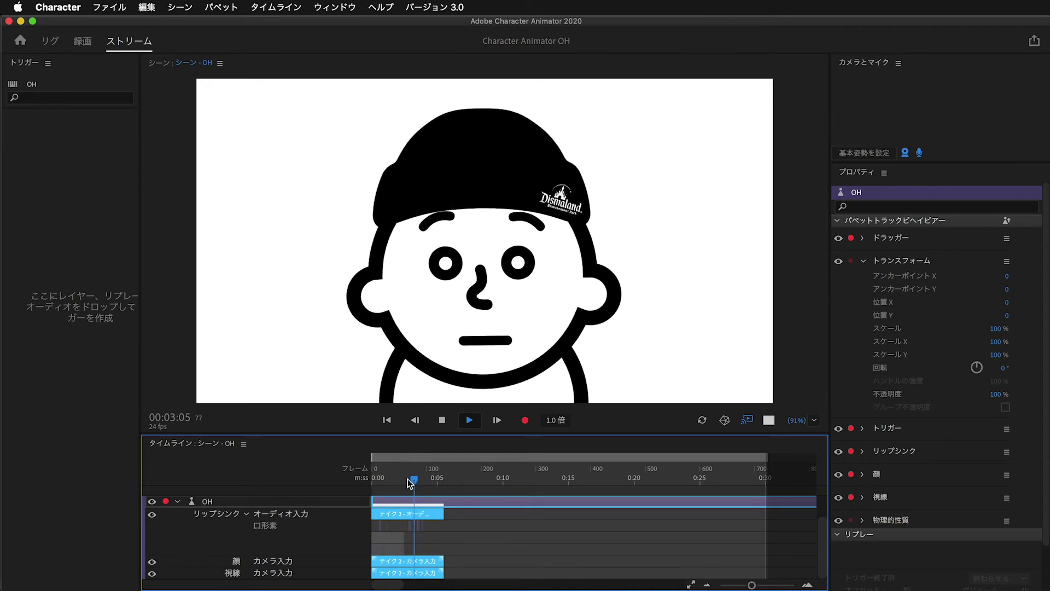
key(space)
click(367, 479)
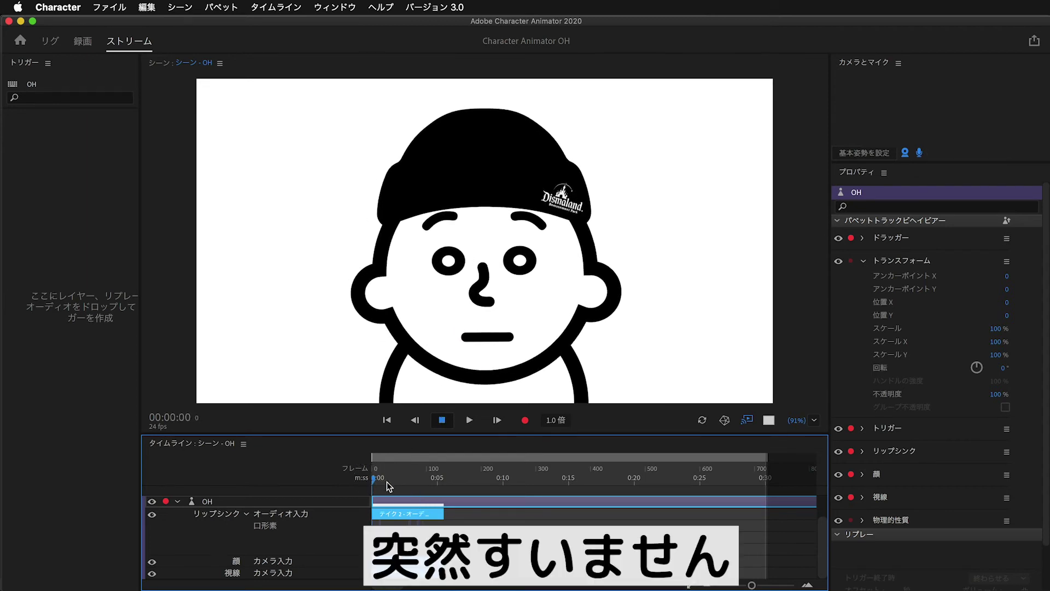
drag(766, 458, 444, 470)
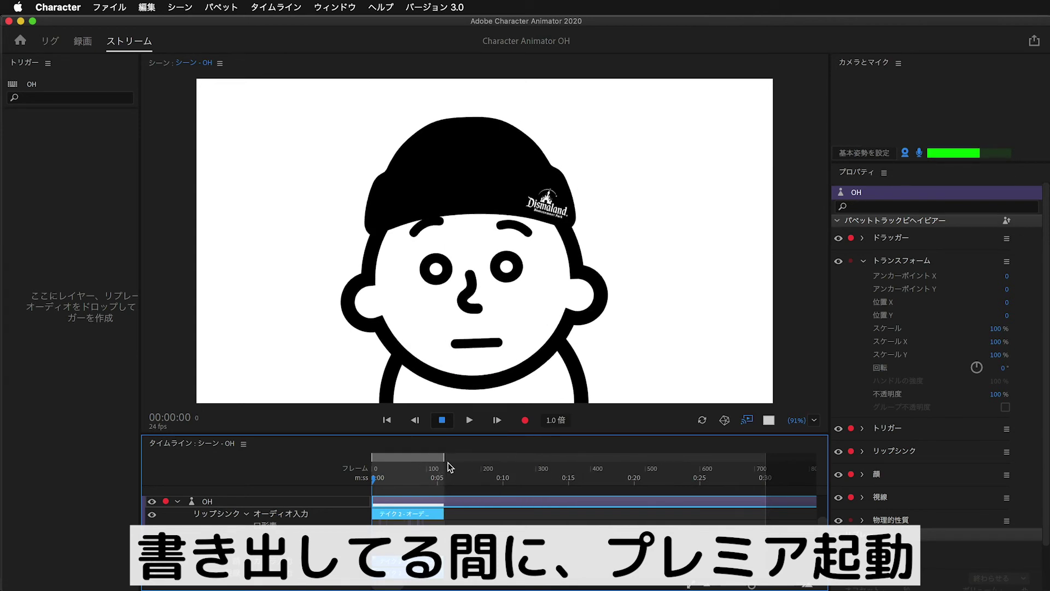
- Export the OH scene as video with alpha via Media Encoder, replacing the existing desktop movie
click(108, 7)
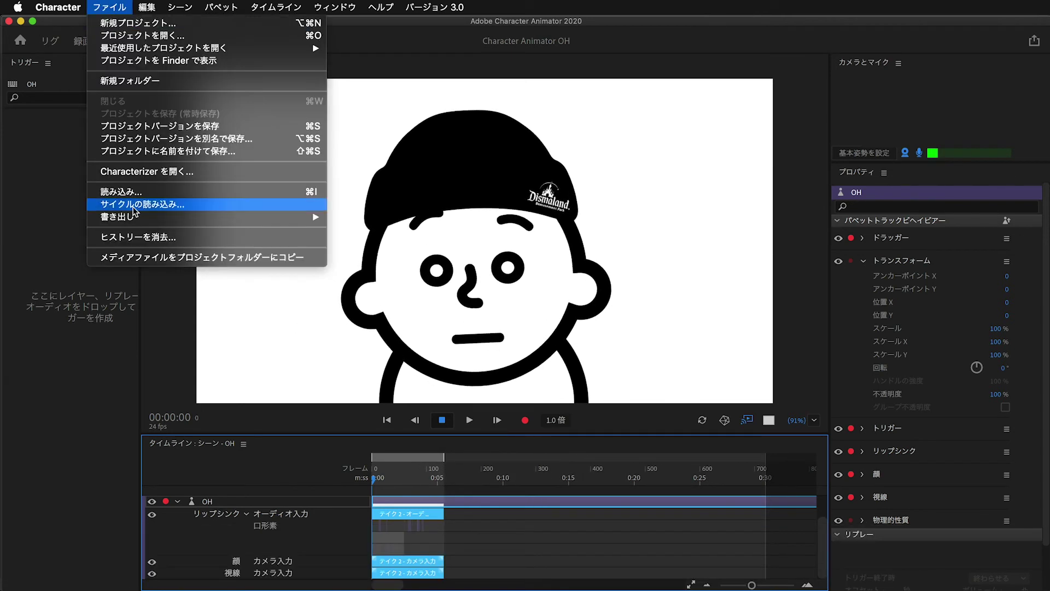
mouse_move(143, 219)
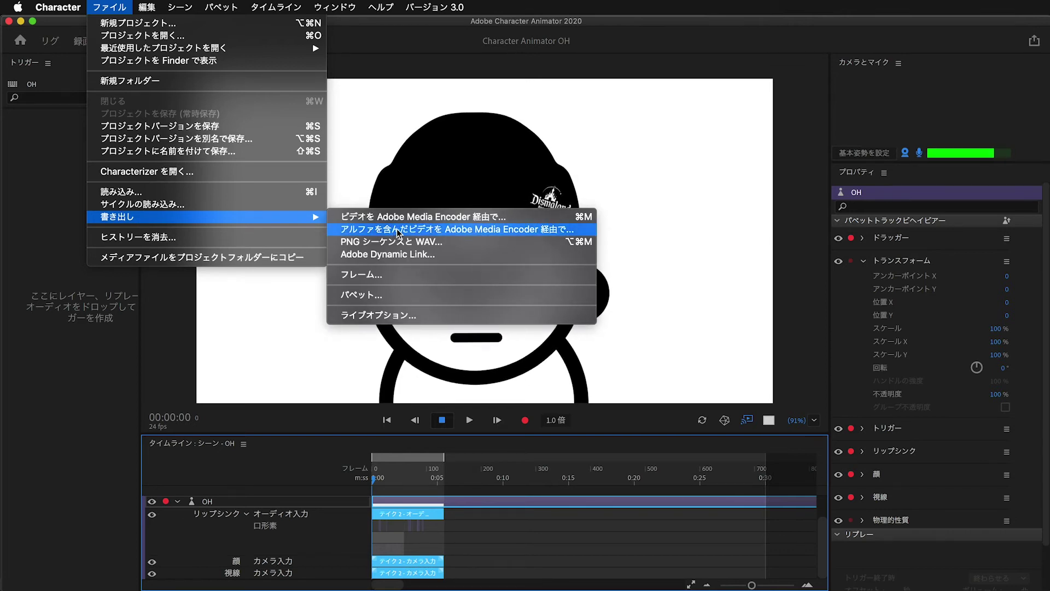
click(399, 232)
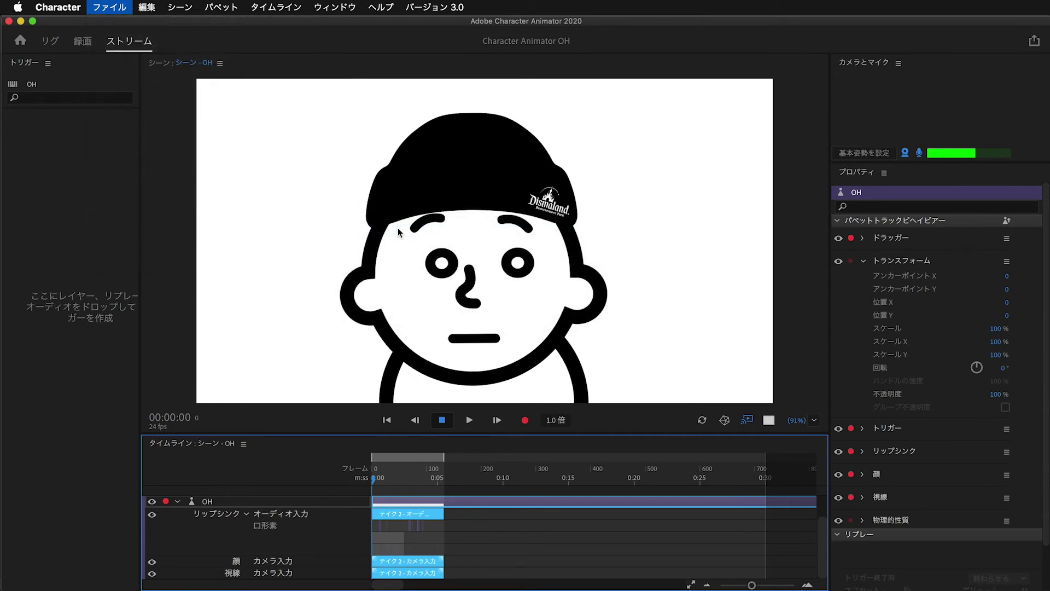
key(Return)
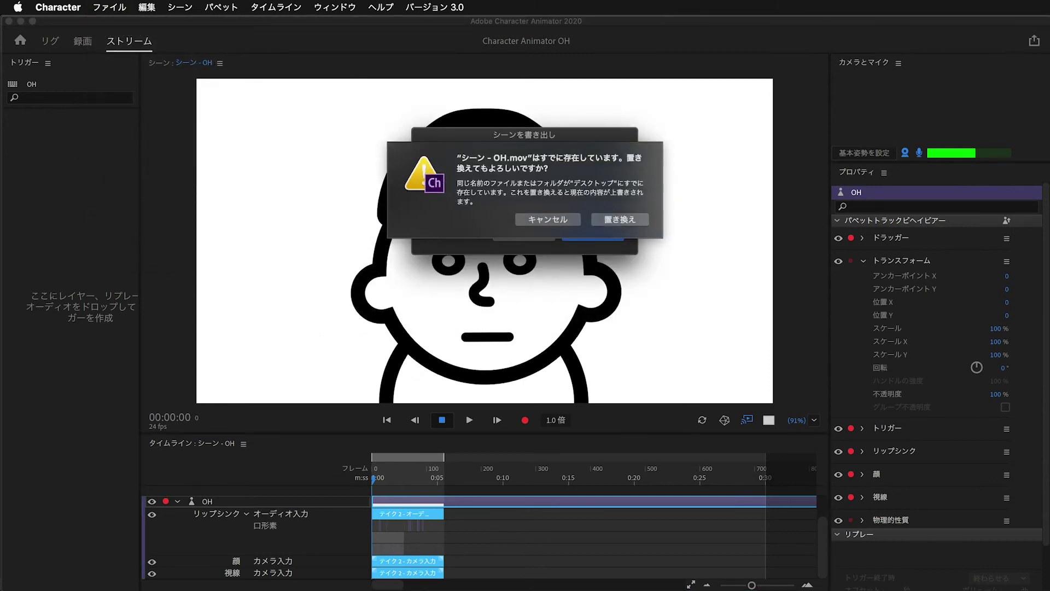
click(605, 221)
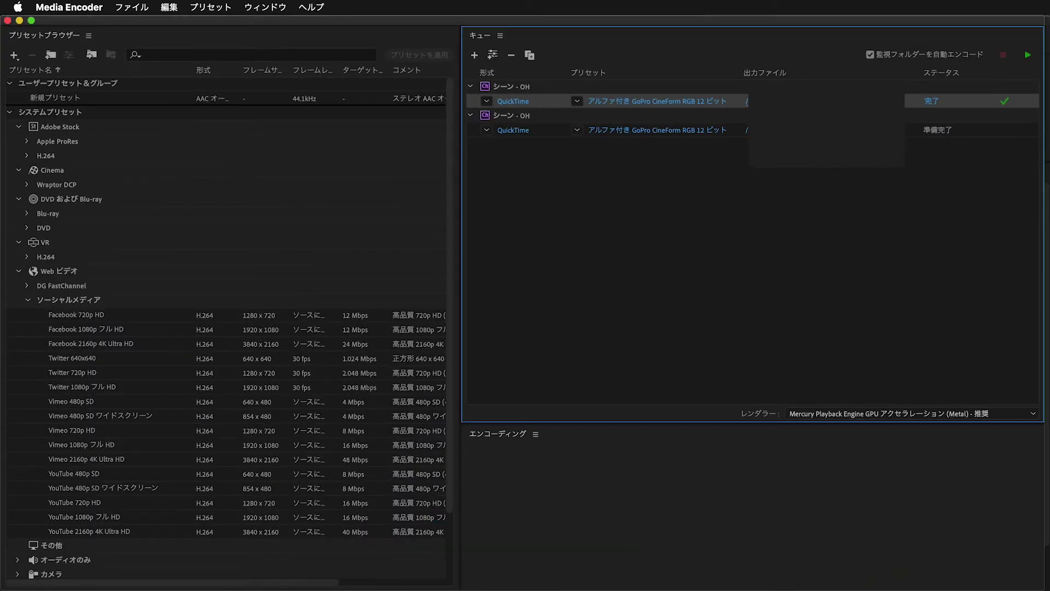
- Start encoding the queued シーン - OH export in Media Encoder, then switch back to Premiere Pro
click(906, 130)
key(Return)
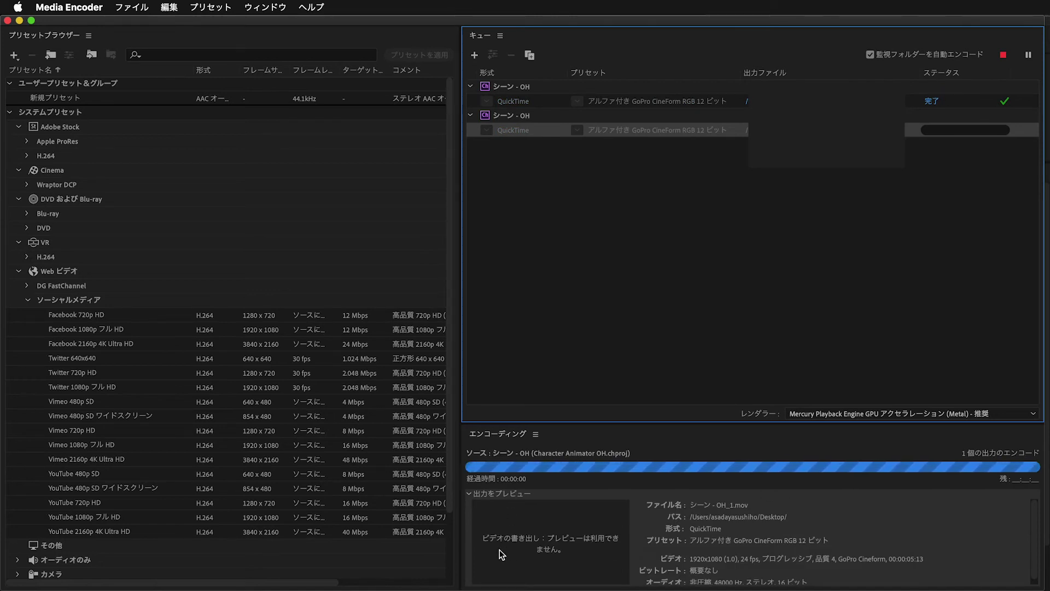
click(437, 578)
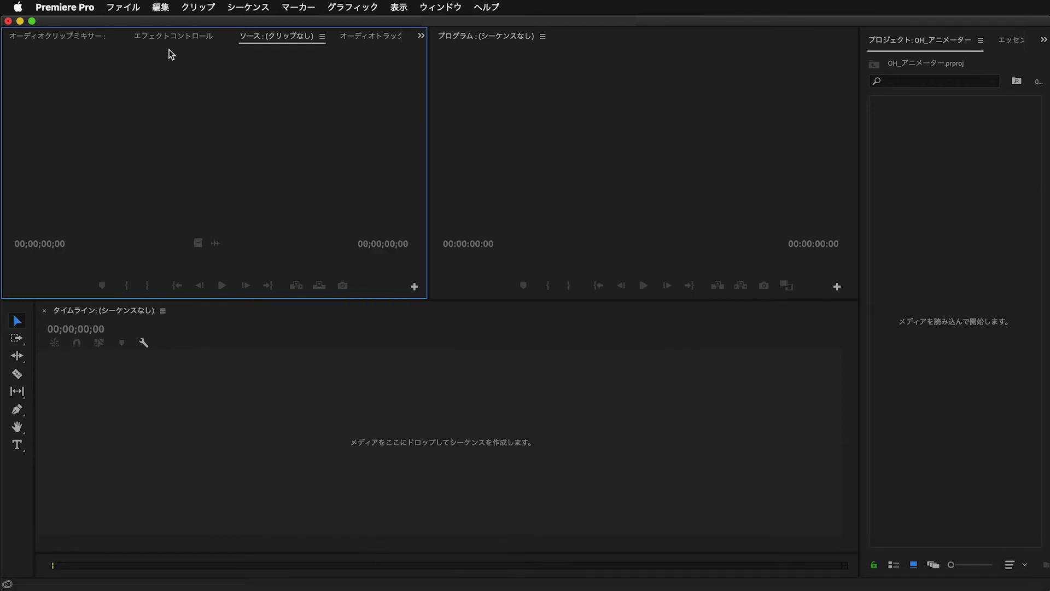
- Preview 年賀状-01.png, then drag it with シーン - OH_2.mov onto the timeline as sequence 年賀状-01
click(136, 7)
mouse_move(134, 28)
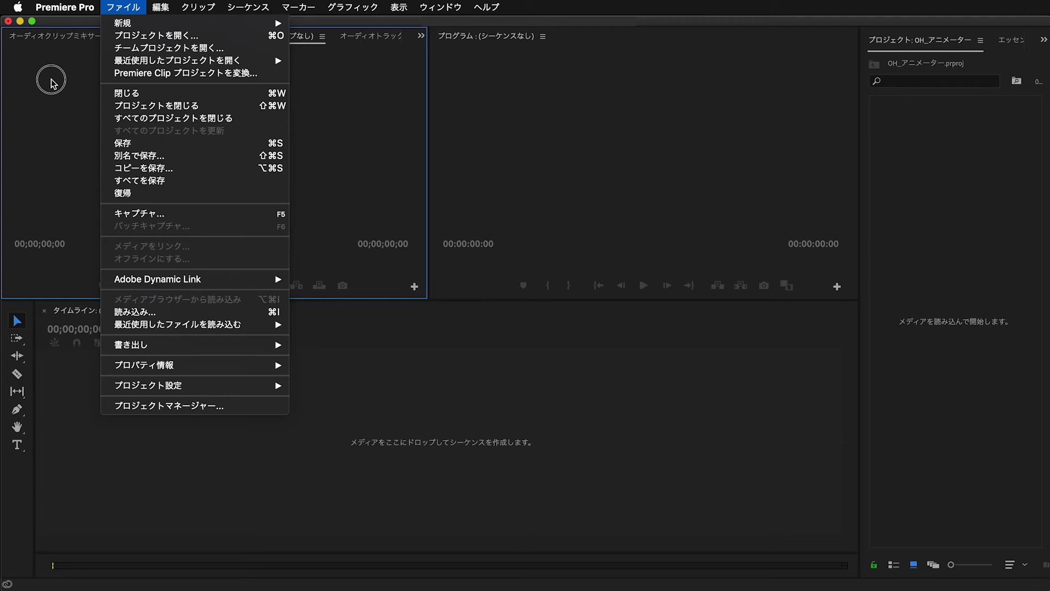
click(51, 82)
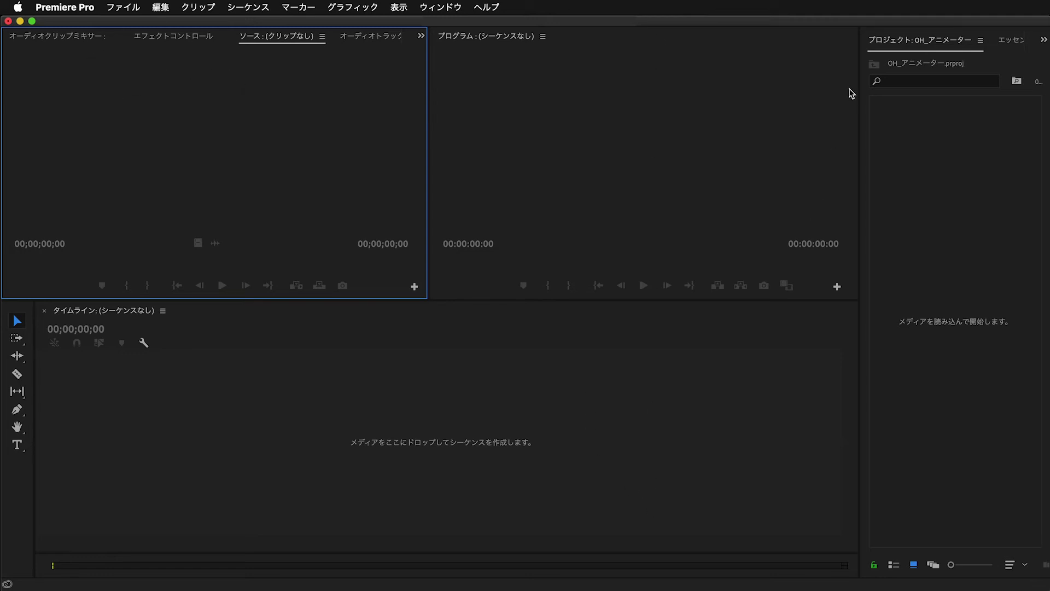
click(905, 137)
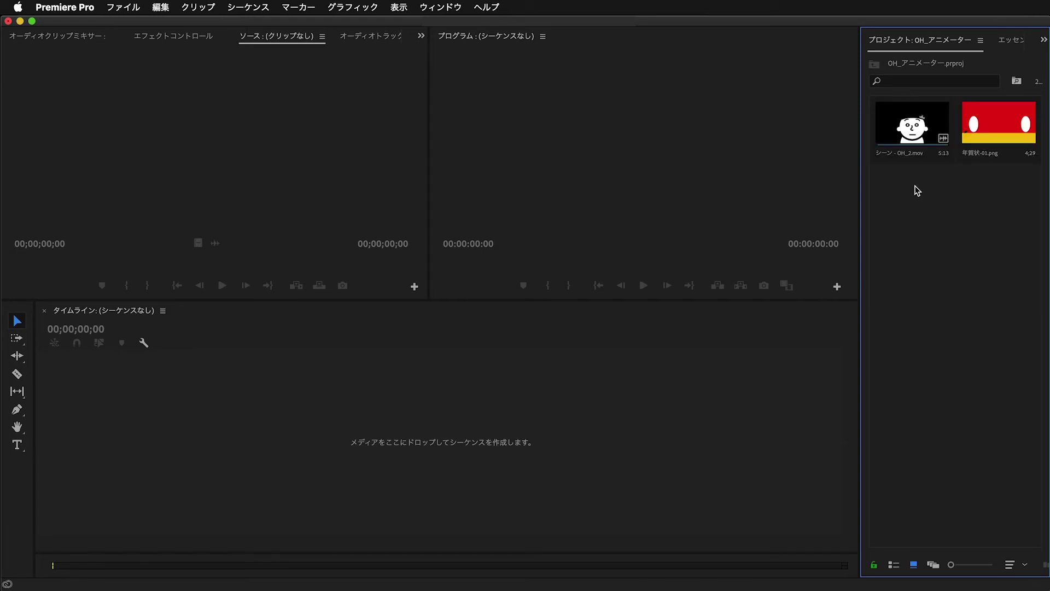
click(1008, 131)
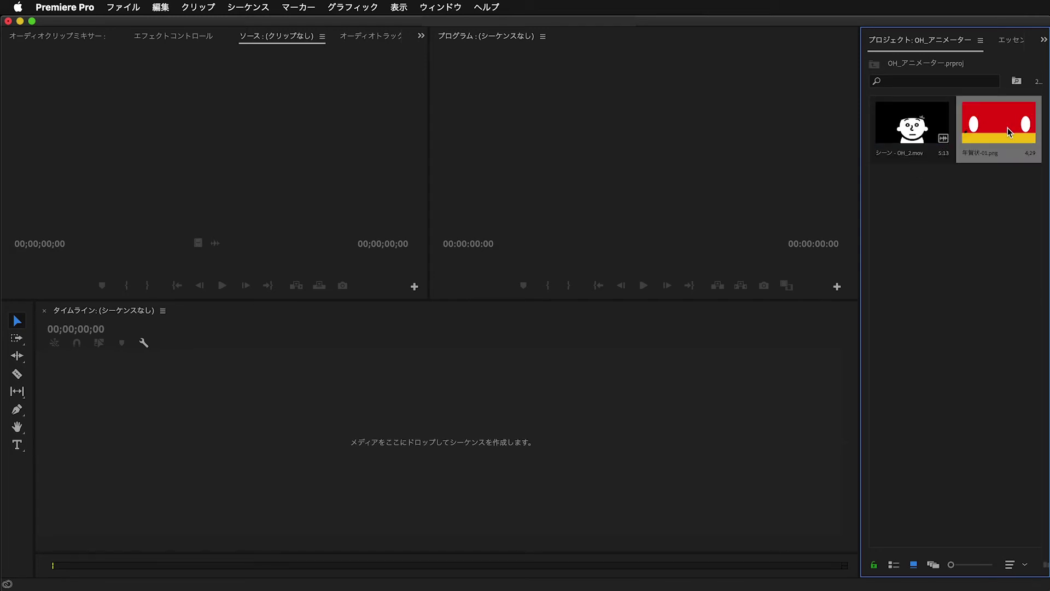
double_click(1004, 141)
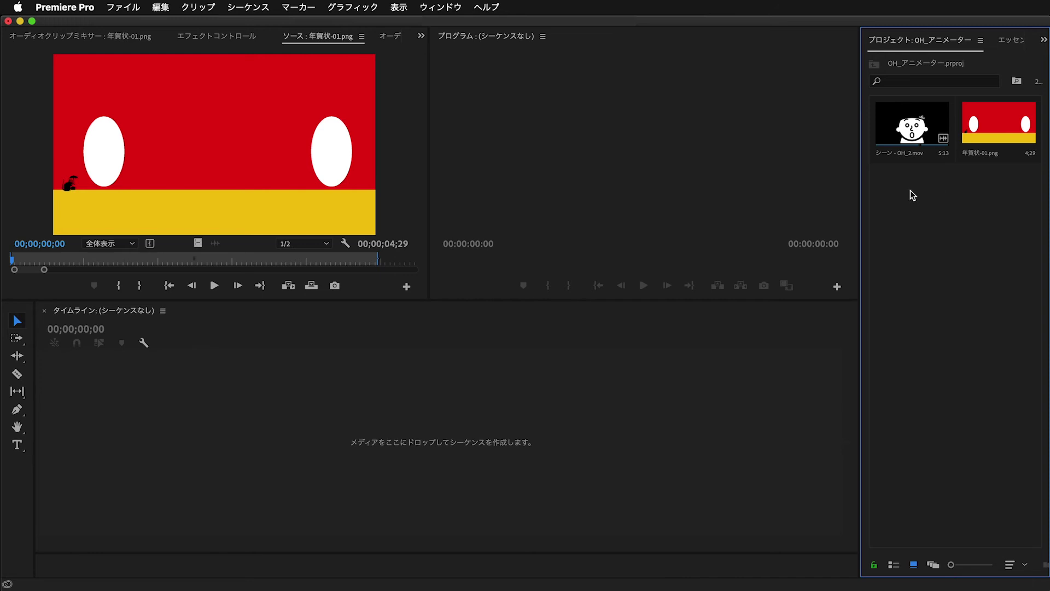
drag(912, 195, 939, 133)
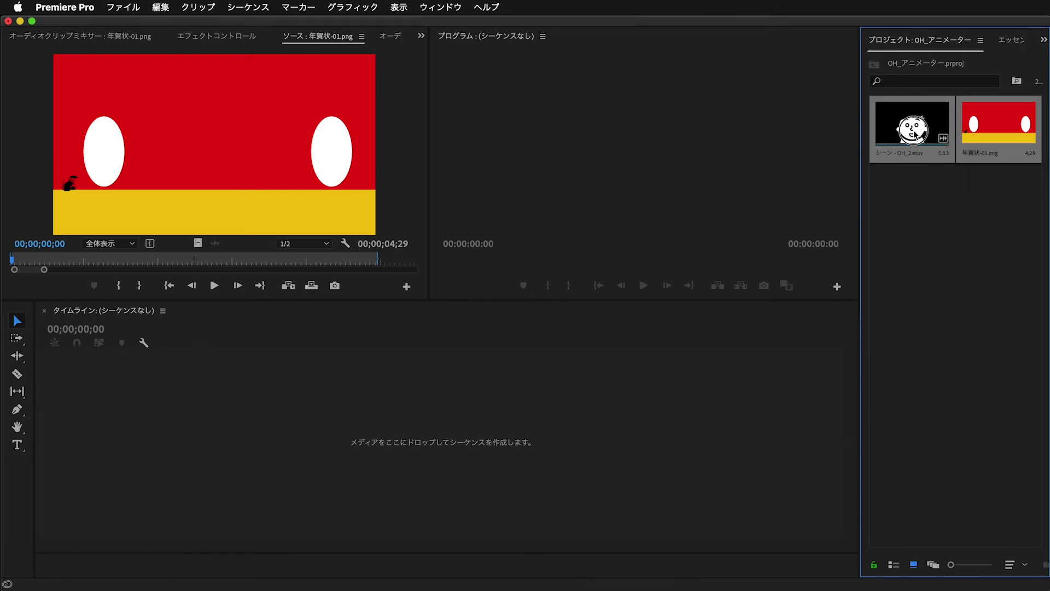
drag(912, 131, 487, 475)
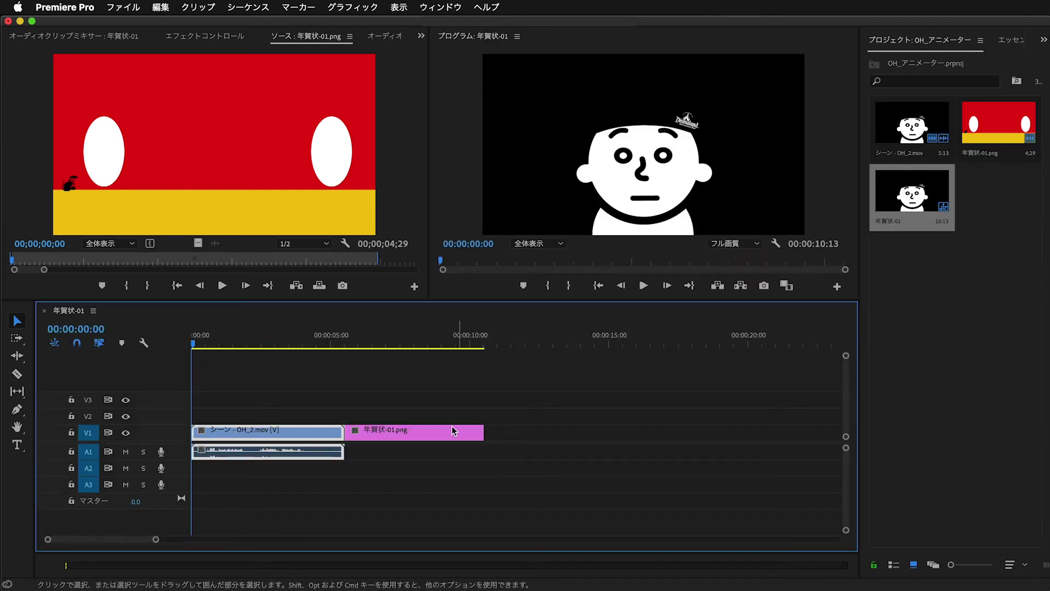
- Move シーン - OH_2.mov up to V2 and slide 年賀状-01.png to 00:00 beneath it
click(330, 405)
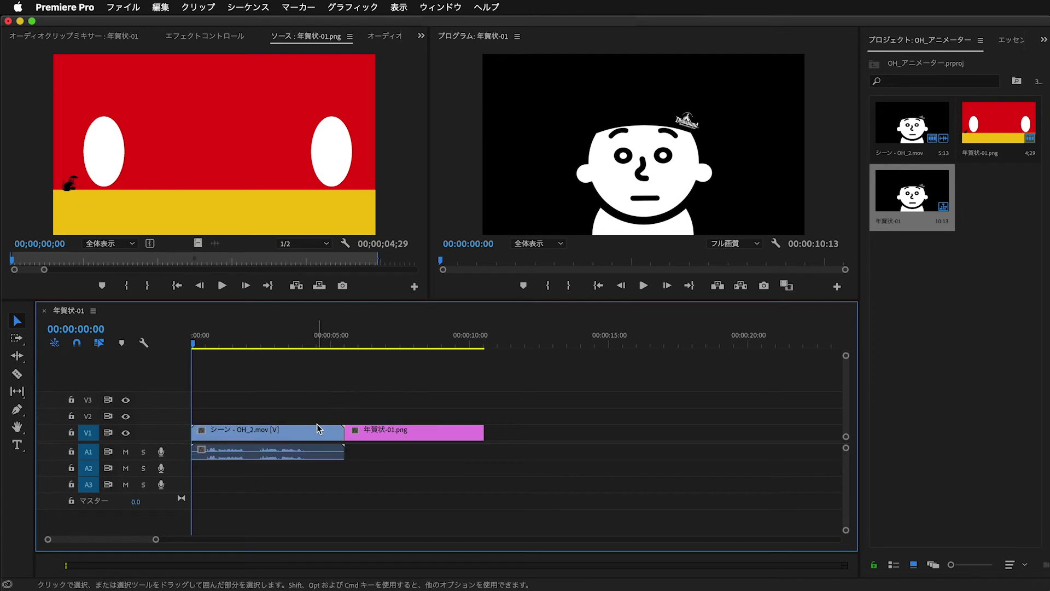
drag(318, 430, 310, 404)
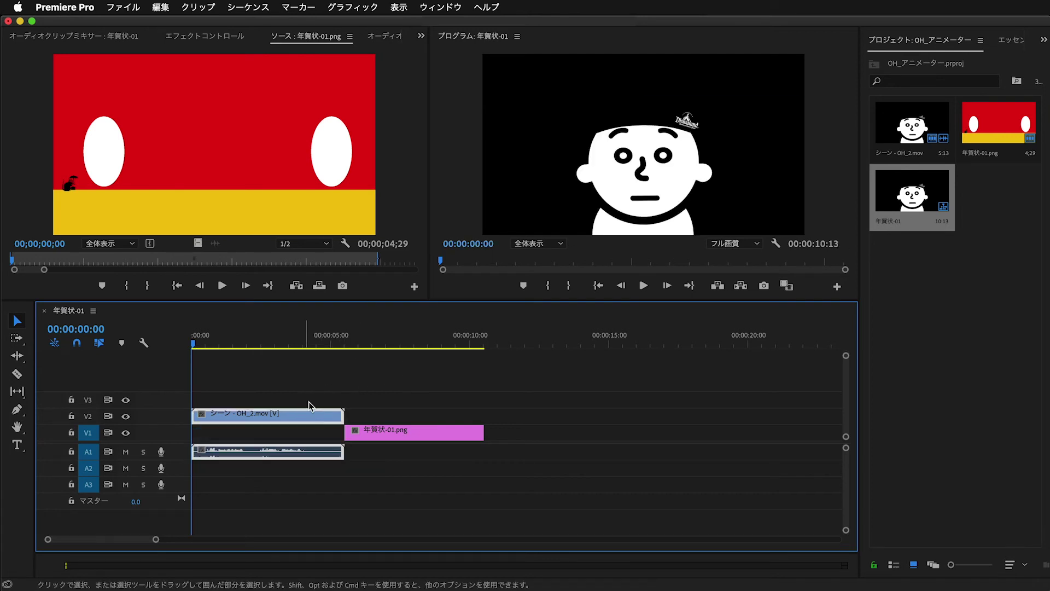
drag(464, 437, 316, 437)
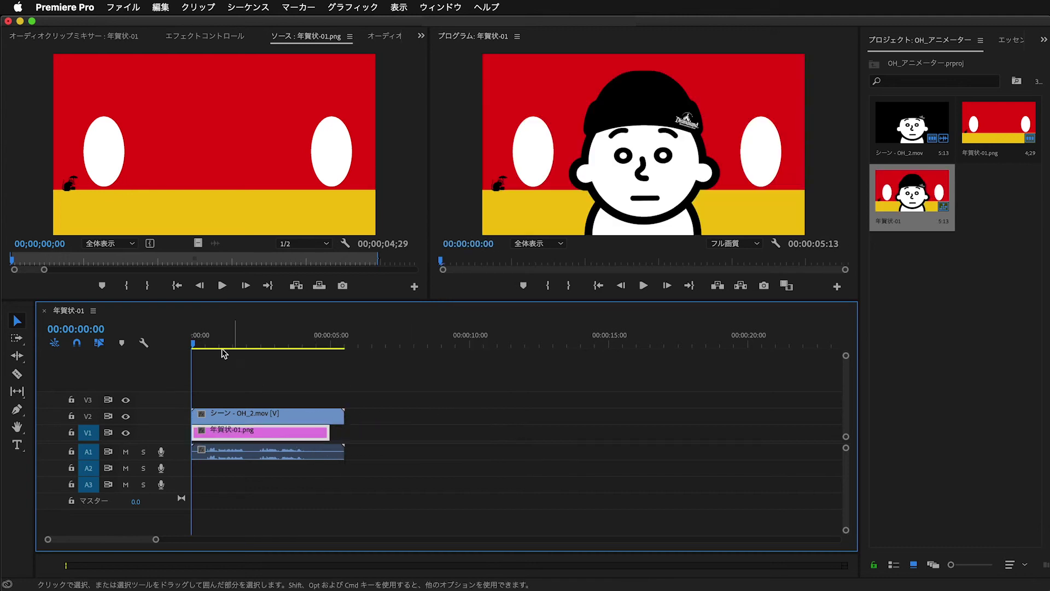
- Play the layered sequence from the start to preview the animated card
click(193, 346)
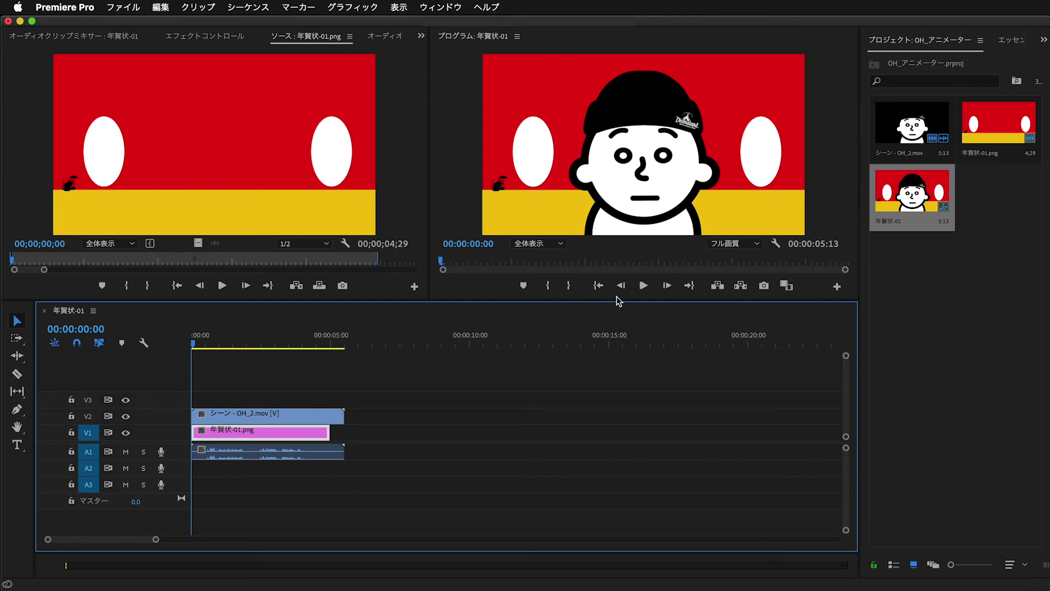
click(643, 284)
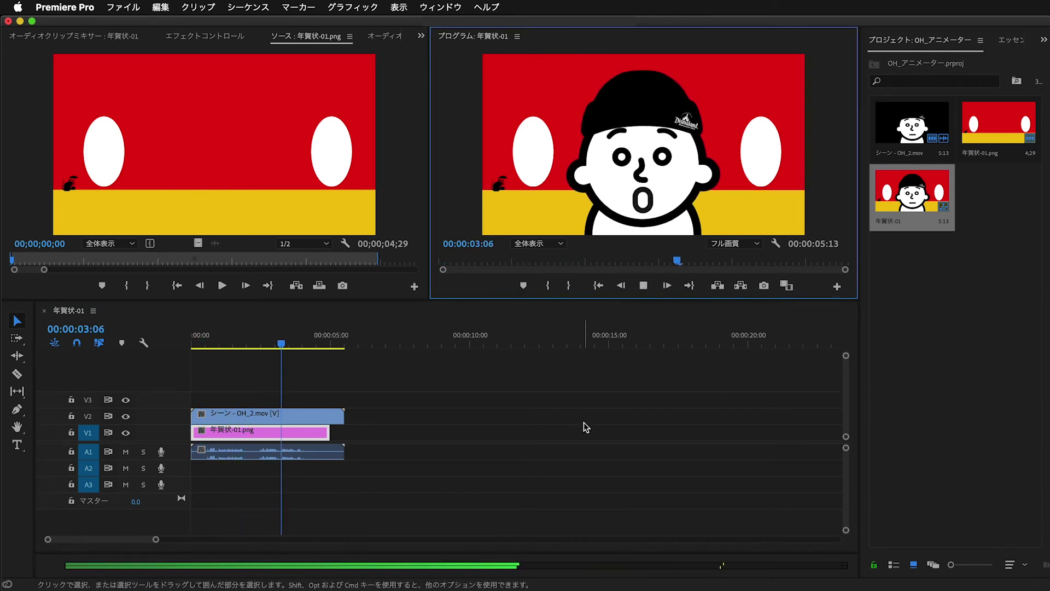
key(space)
click(192, 346)
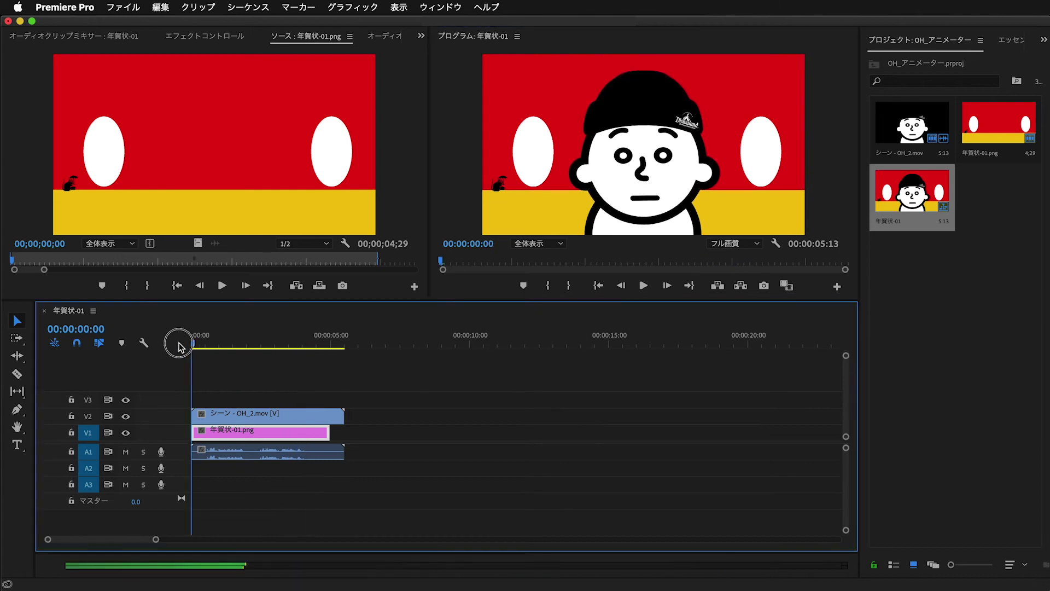
key(space)
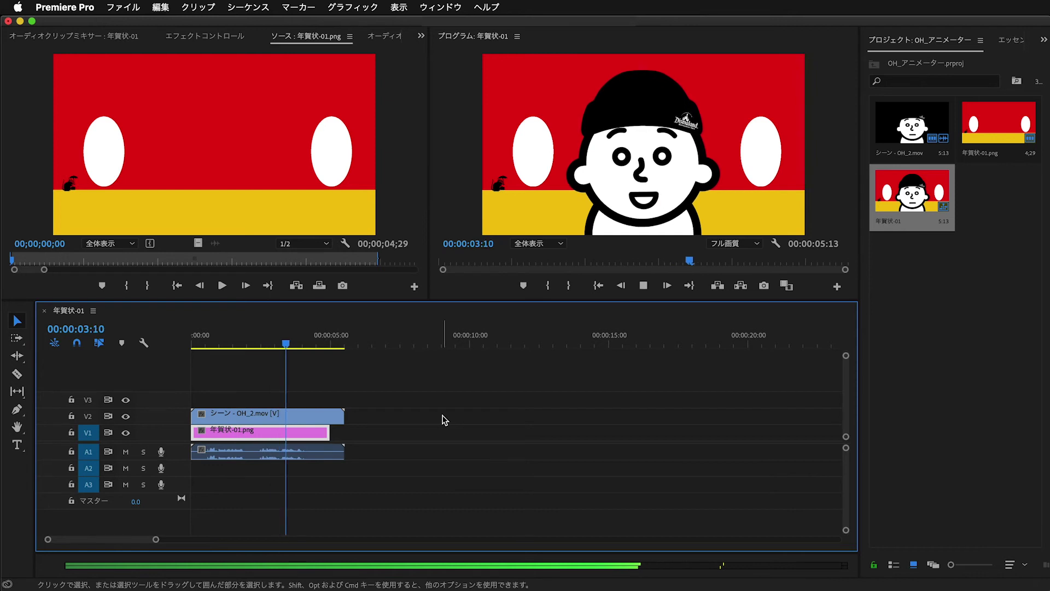
key(space)
click(194, 346)
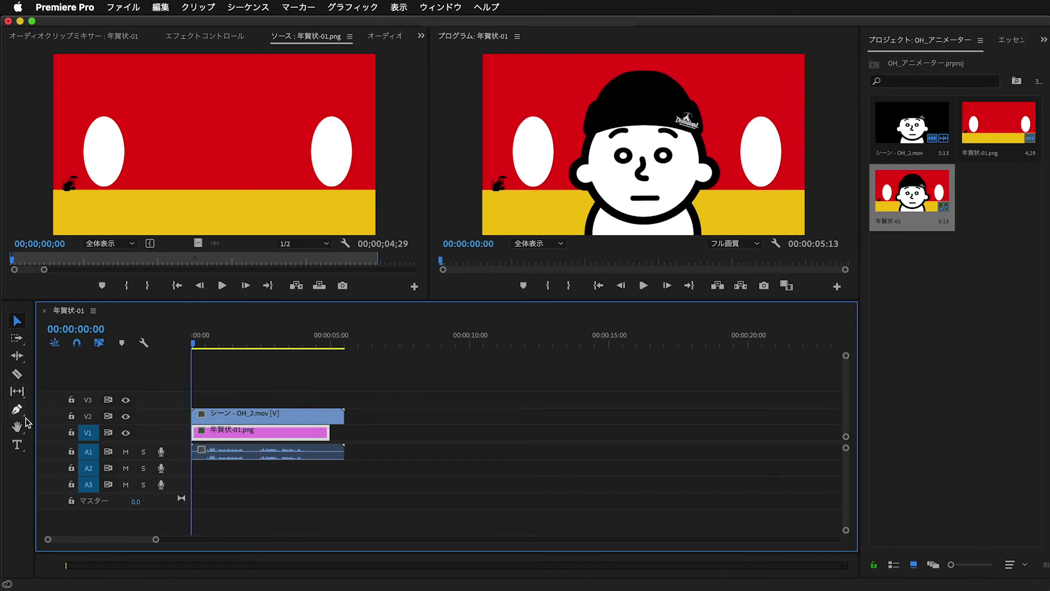
click(17, 445)
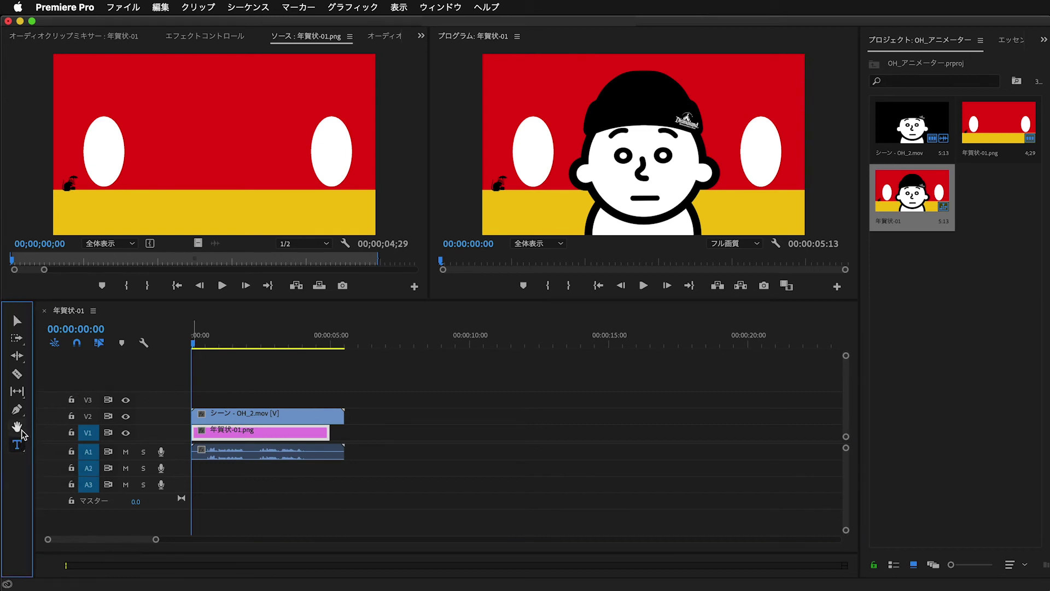
- Add a 'HAPPY NEW YEAR' title at the card's top, enlarge it, and show its text settings
click(529, 93)
text(HA)
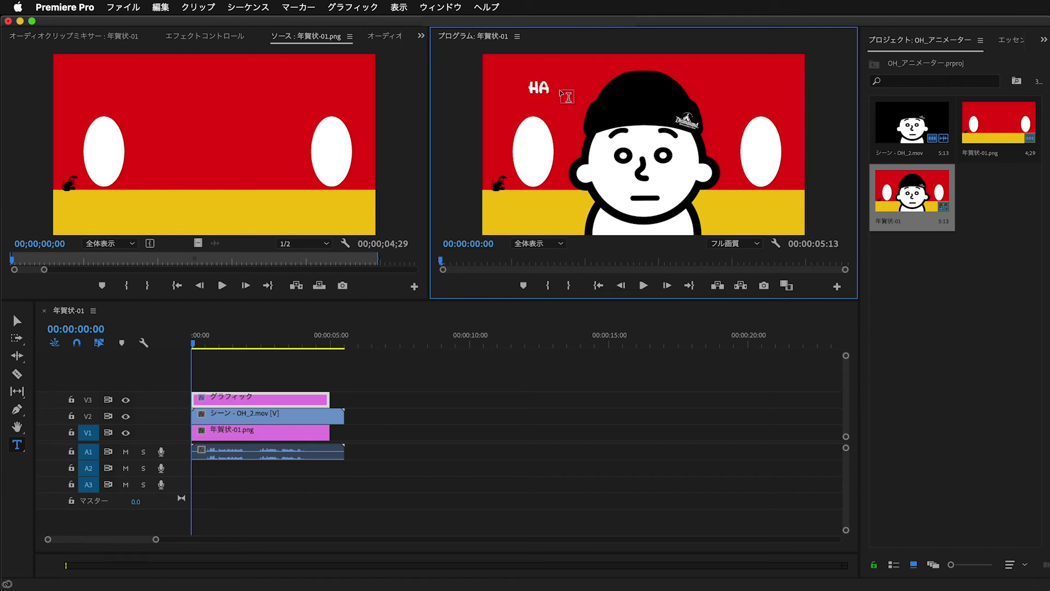
text(PPY N)
text(EW )
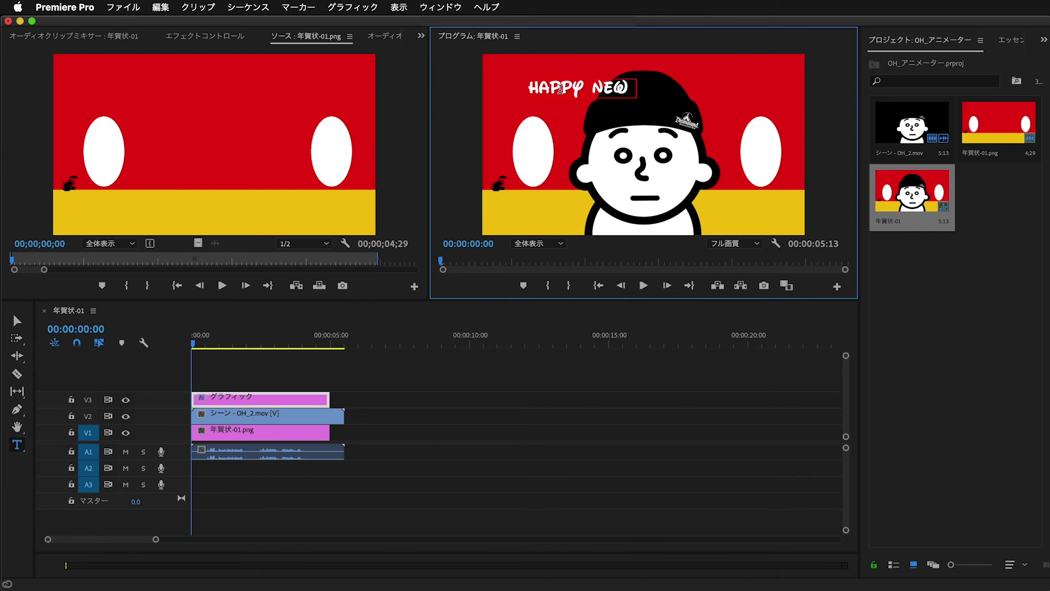
text(YEAR)
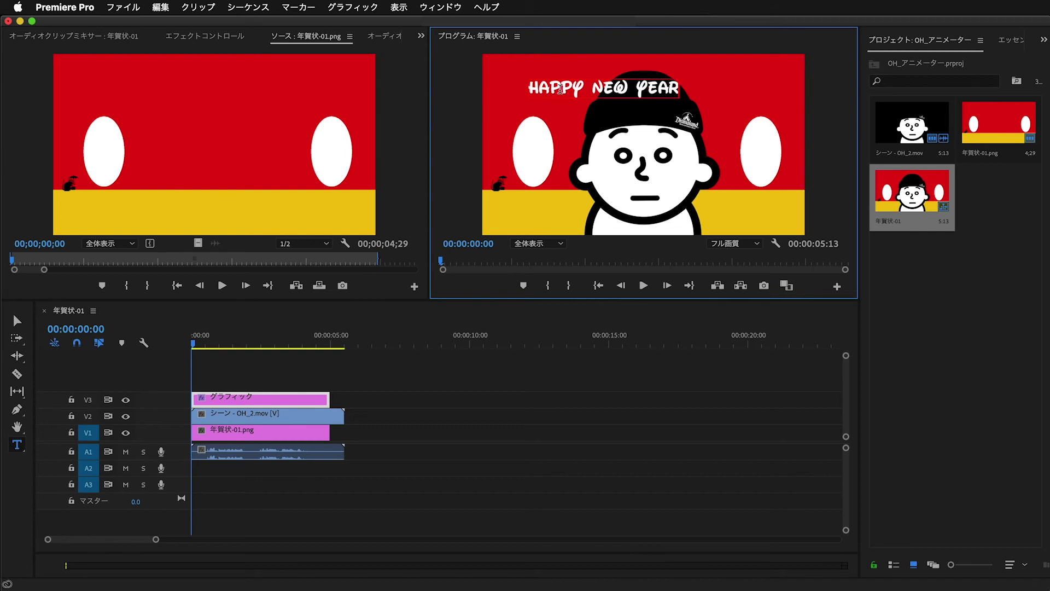
key(Escape)
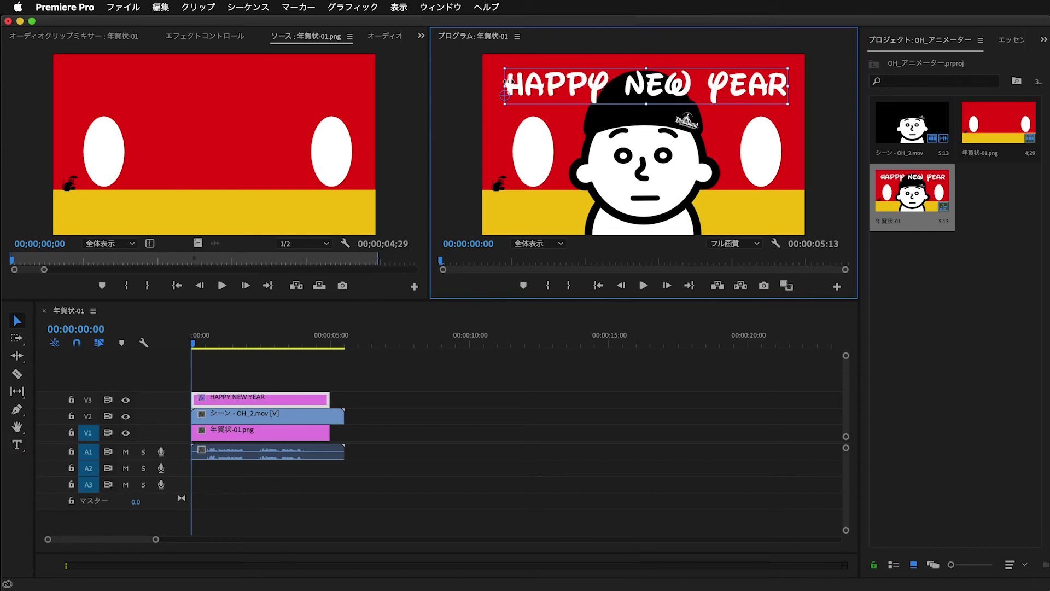
drag(505, 69, 523, 92)
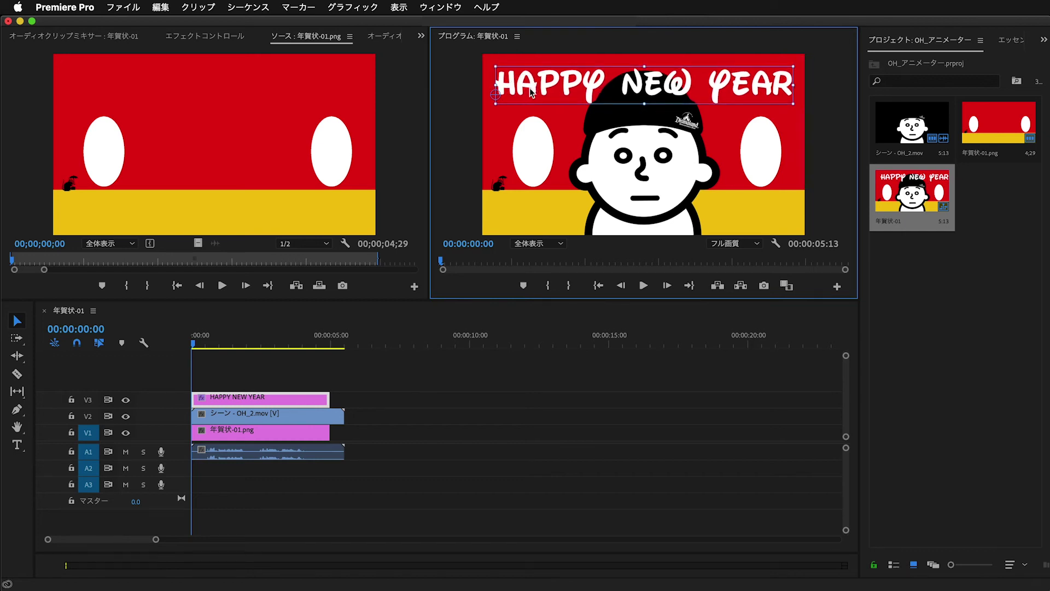
click(1011, 40)
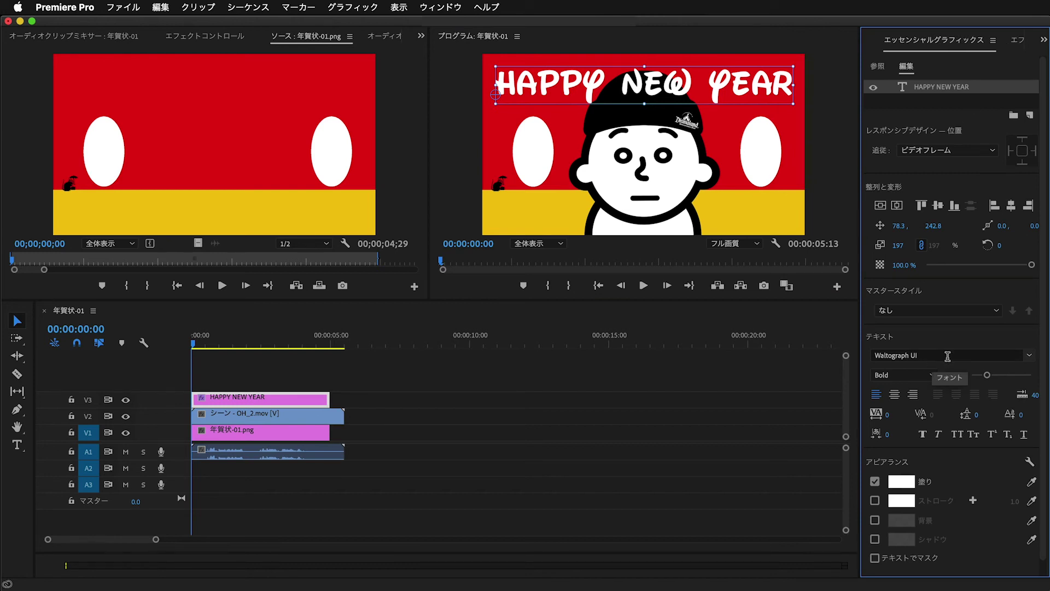
- Paste a Mickey-head glyph before HAPPY in the title, removing the stray one before YEAR
click(17, 444)
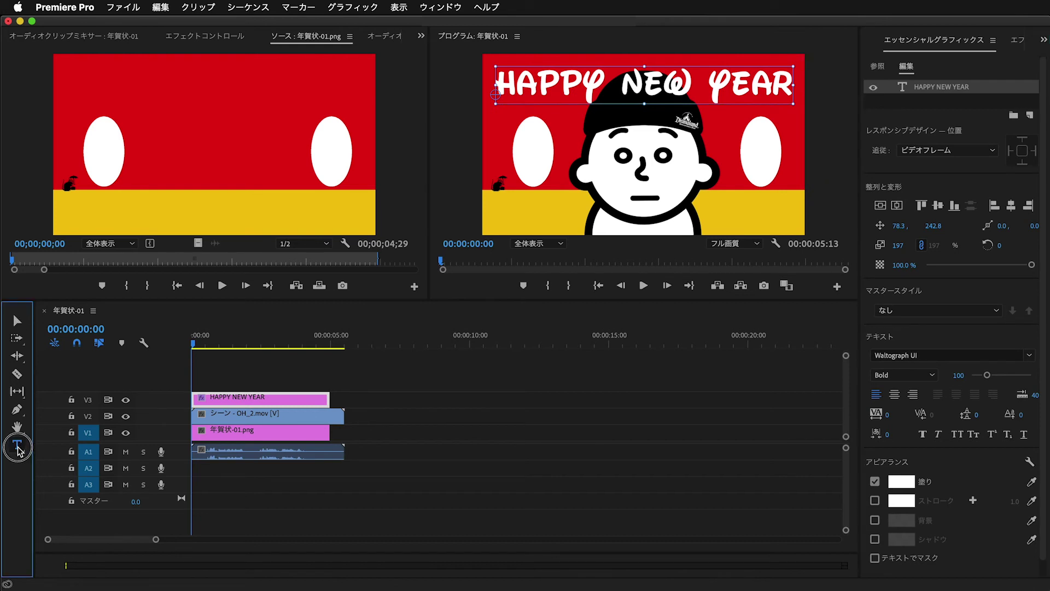
click(707, 88)
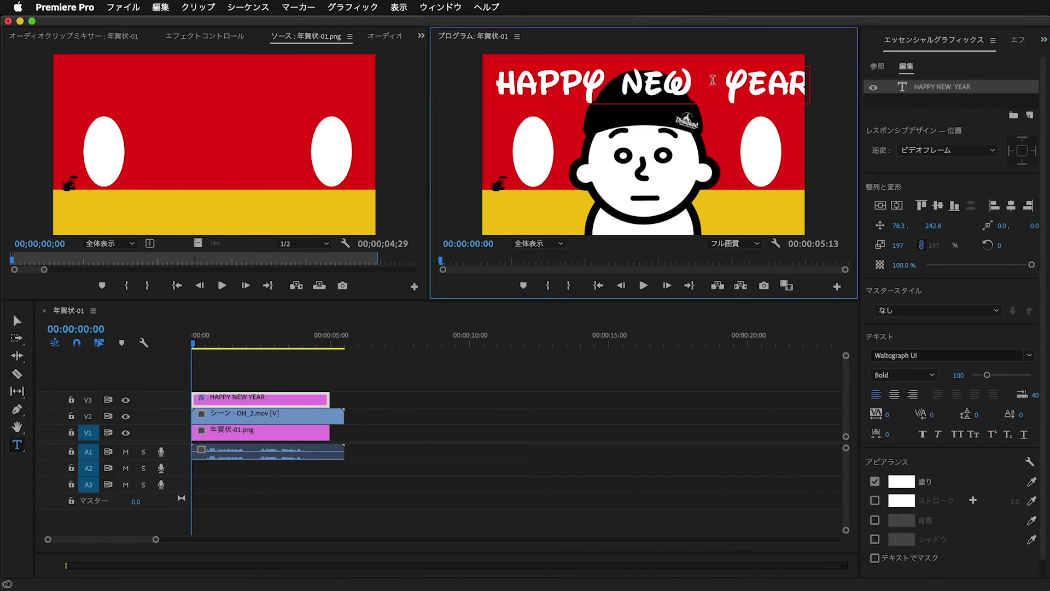
key(BackSpace)
key(super+v)
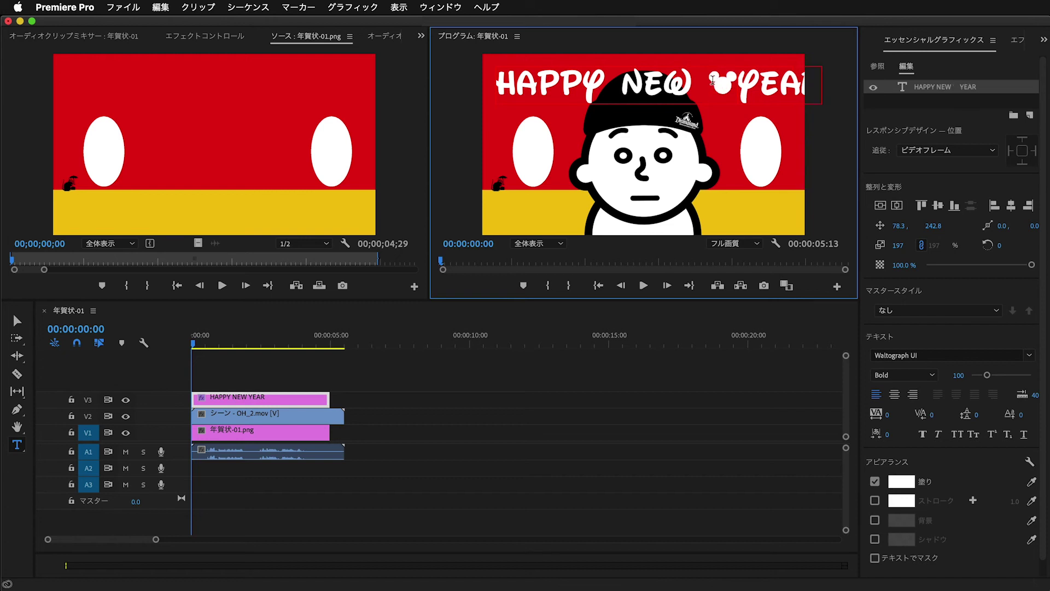
key(BackSpace)
key(super+v)
key(BackSpace)
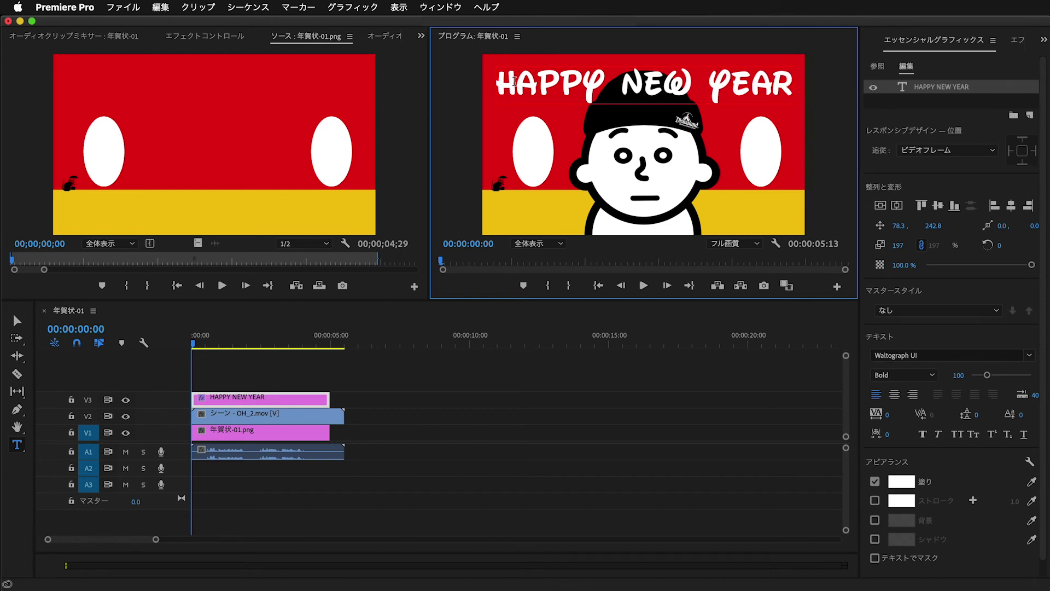
drag(515, 81, 495, 82)
key(super+v)
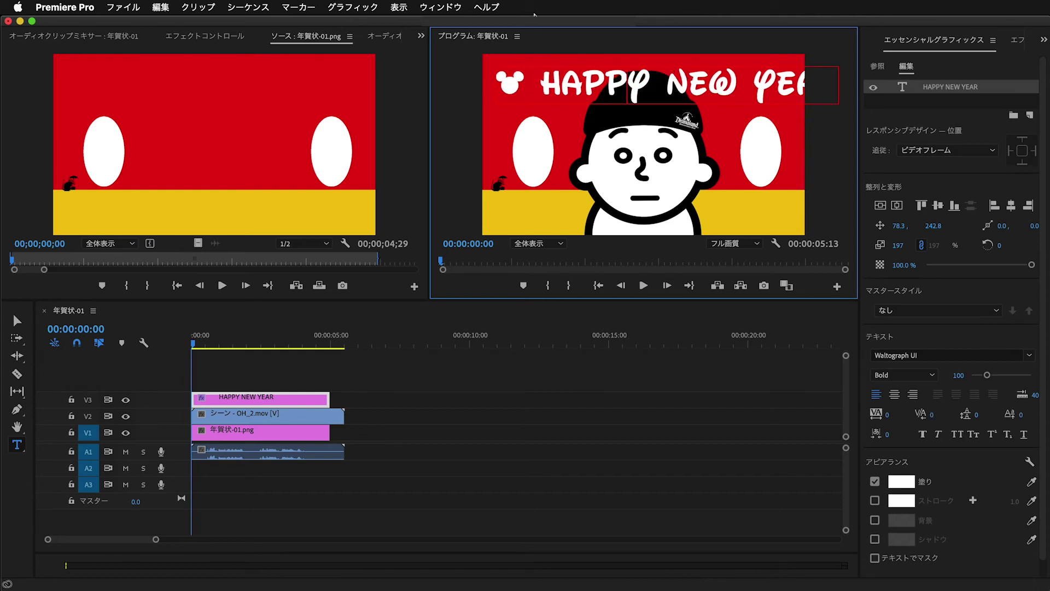
- Shrink the title and shift it left so the whole HAPPY NEW YEAR line fits
key(Right)
key(Right)
key(Escape)
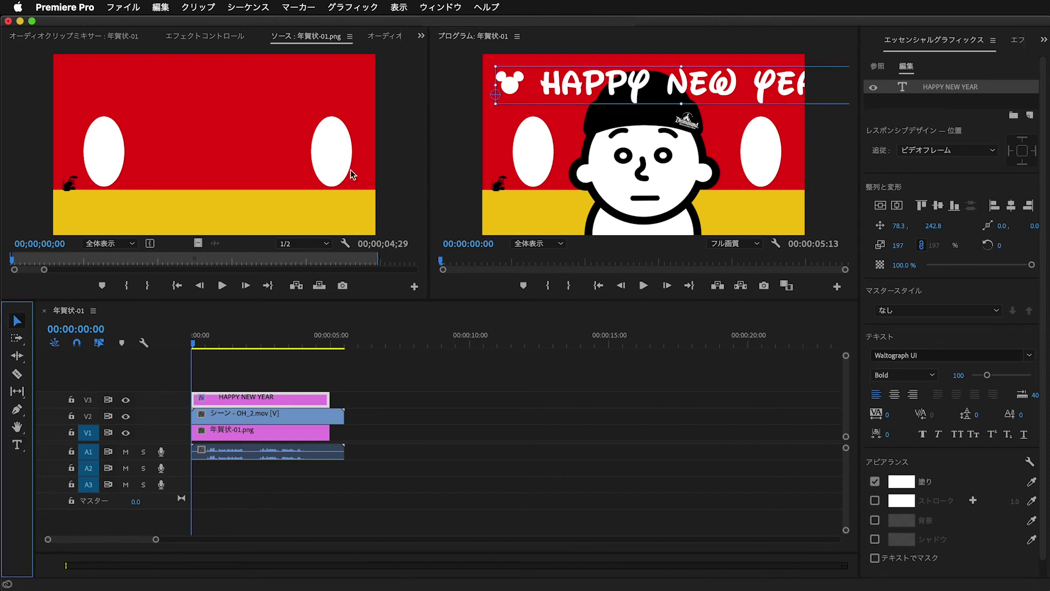
drag(709, 90, 664, 68)
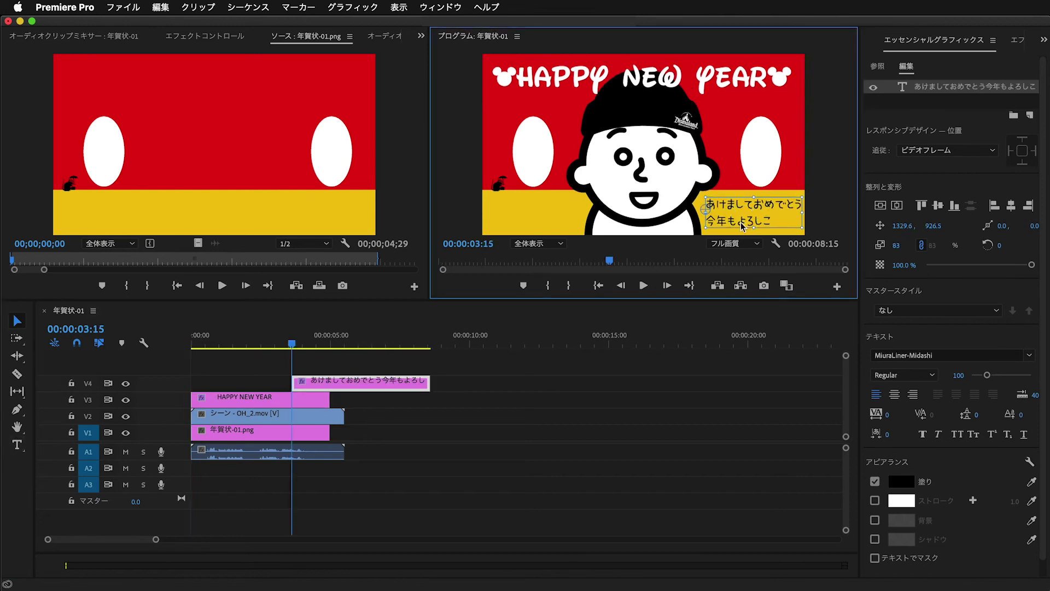
- Deselect the V4 greeting text and cue the playhead to 00:00:00:11
click(673, 373)
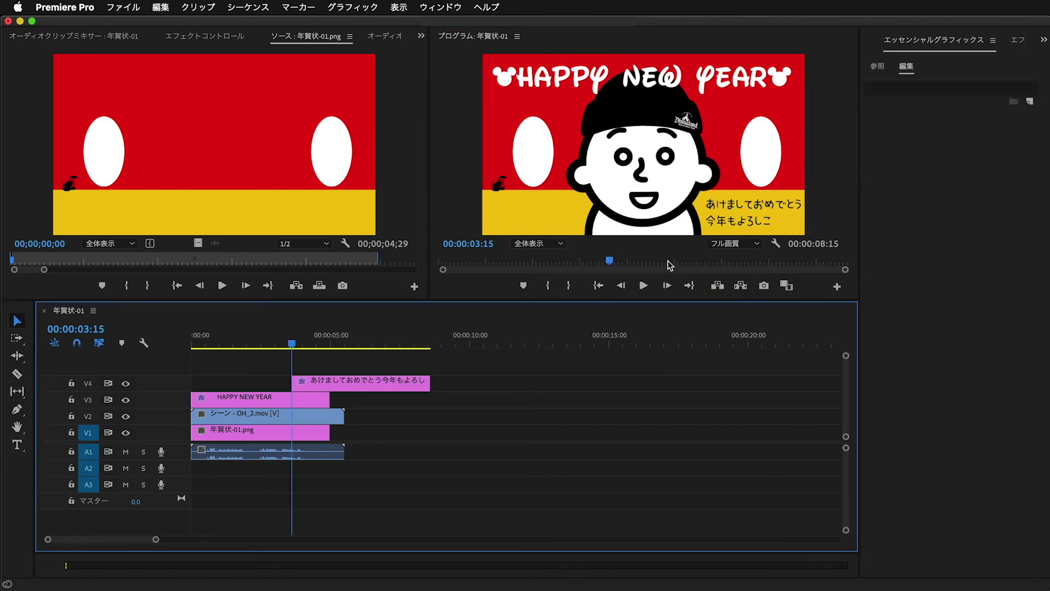
drag(183, 345, 203, 350)
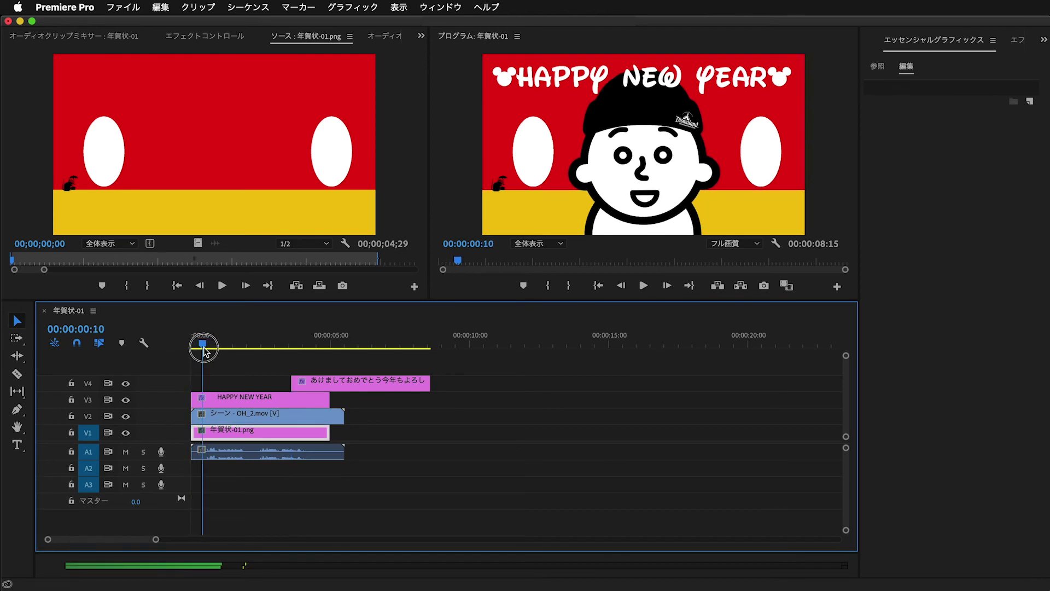
drag(203, 350, 205, 349)
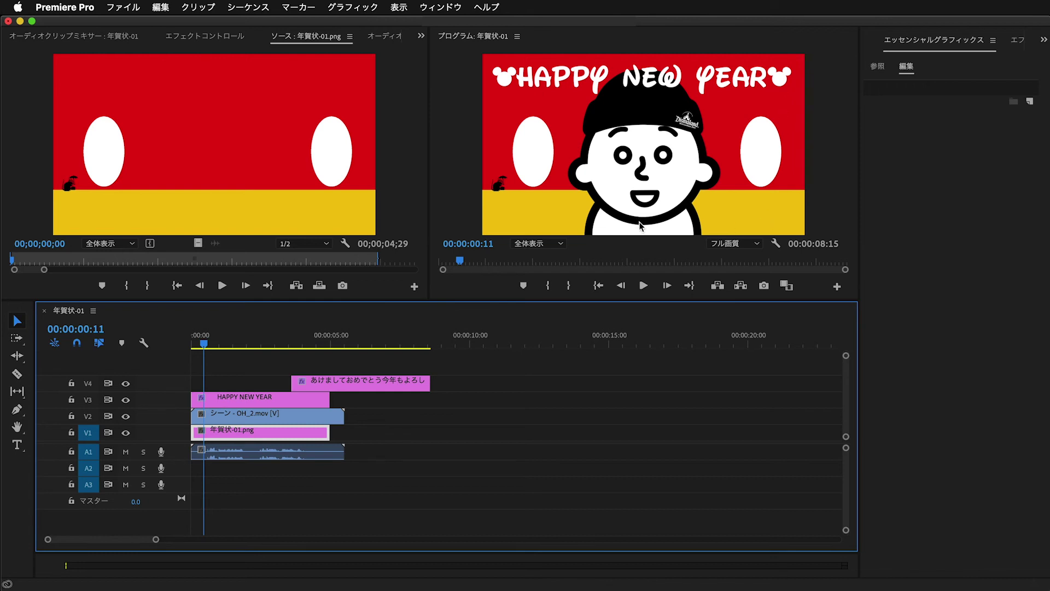
- Export frame 00:00:00:11 as a JPEG still to the desktop with Export Frame
click(764, 285)
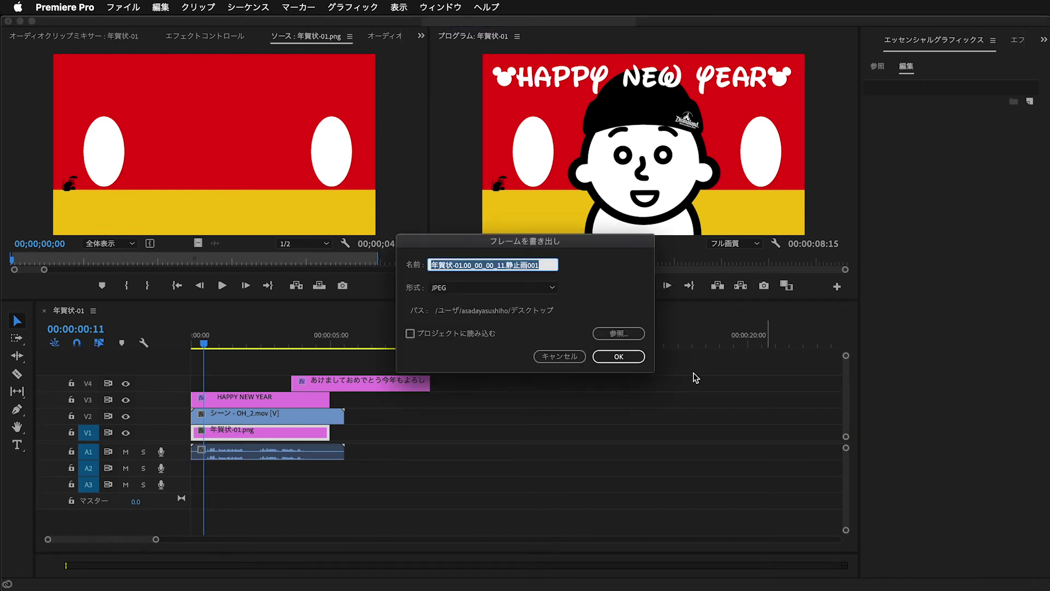
click(623, 356)
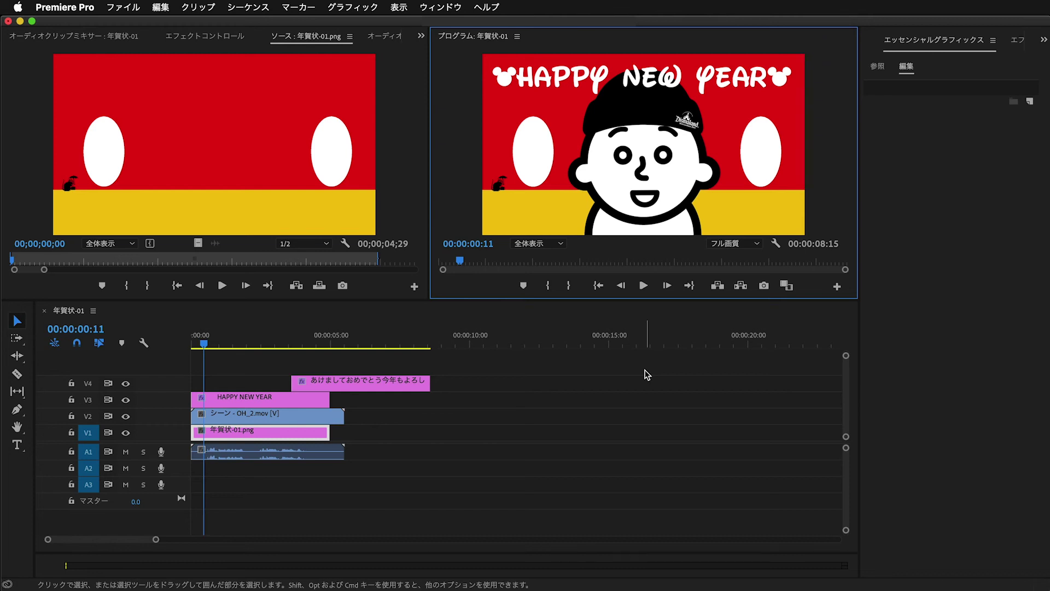
- Move the greeting clip to the sequence start and play to 00:00:04:08
click(700, 323)
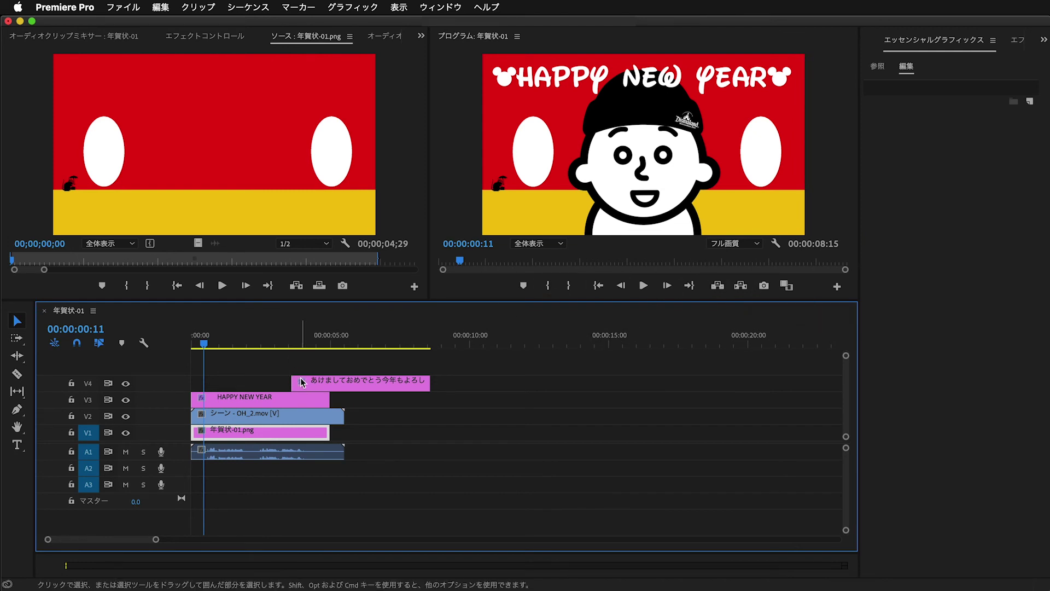
drag(303, 381, 202, 383)
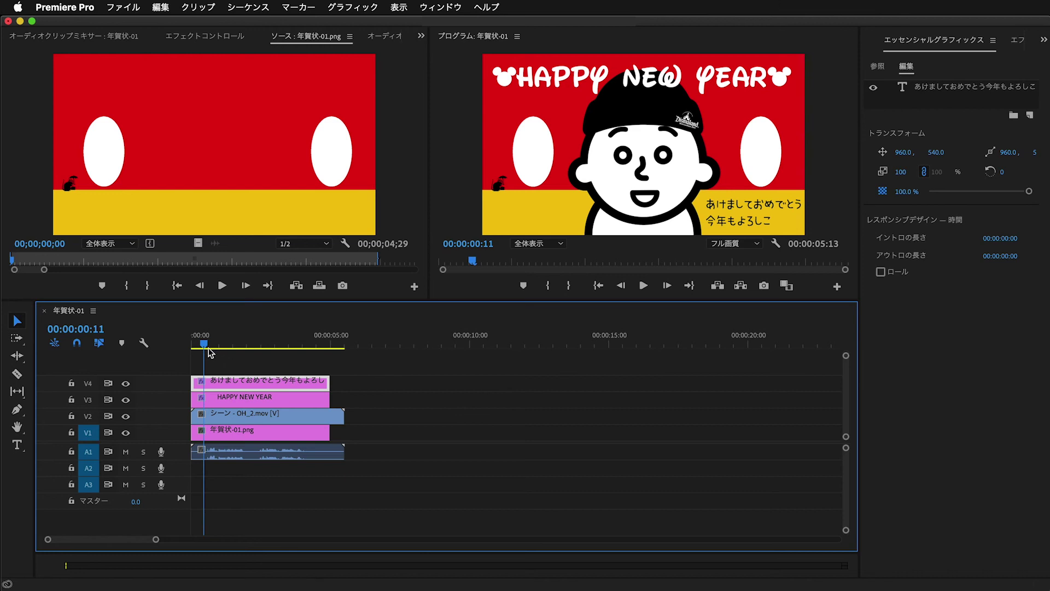
drag(204, 343, 183, 343)
key(space)
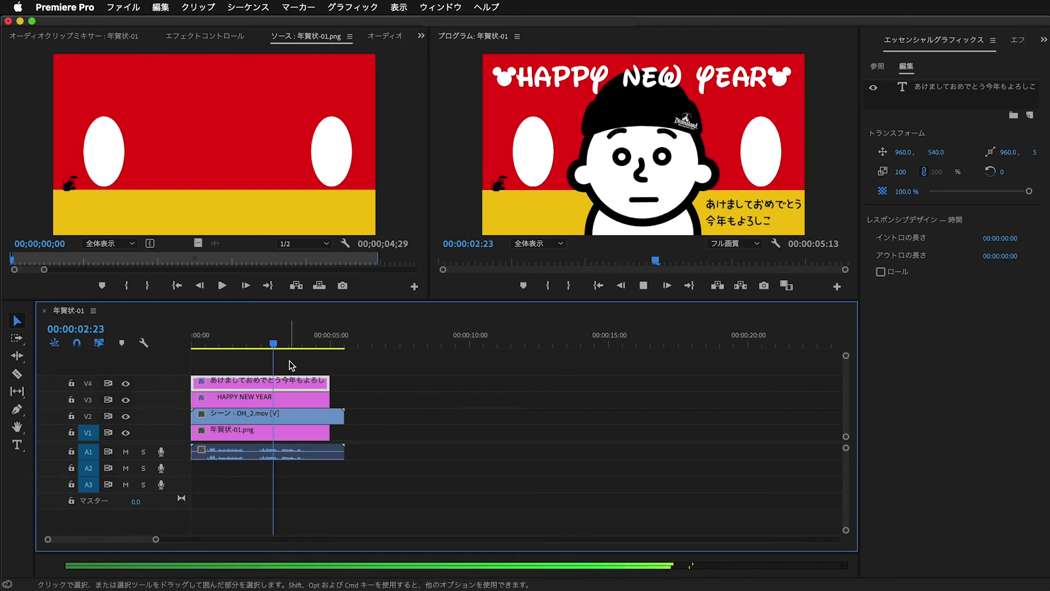
key(space)
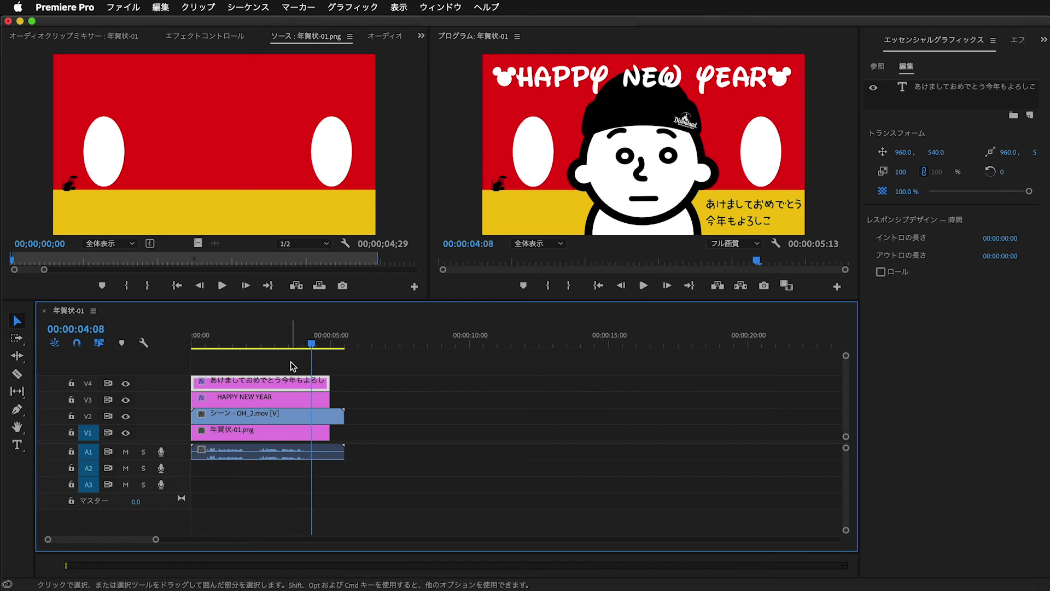
- Split all clips at 00:00:04:08, delete the trailing pieces, and check the new end
drag(339, 364, 329, 469)
key(super+k)
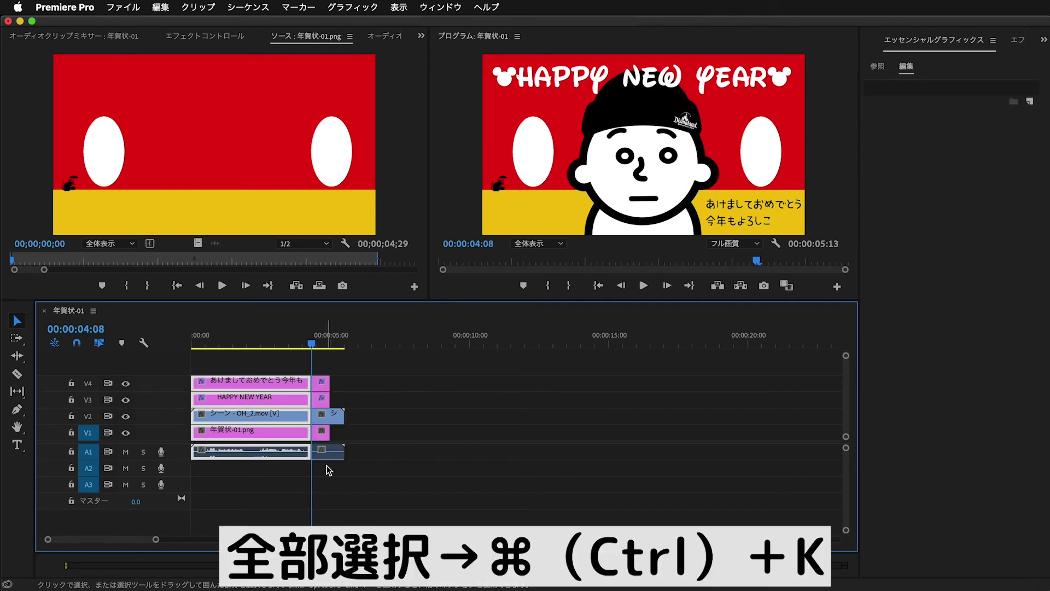
drag(339, 364, 316, 460)
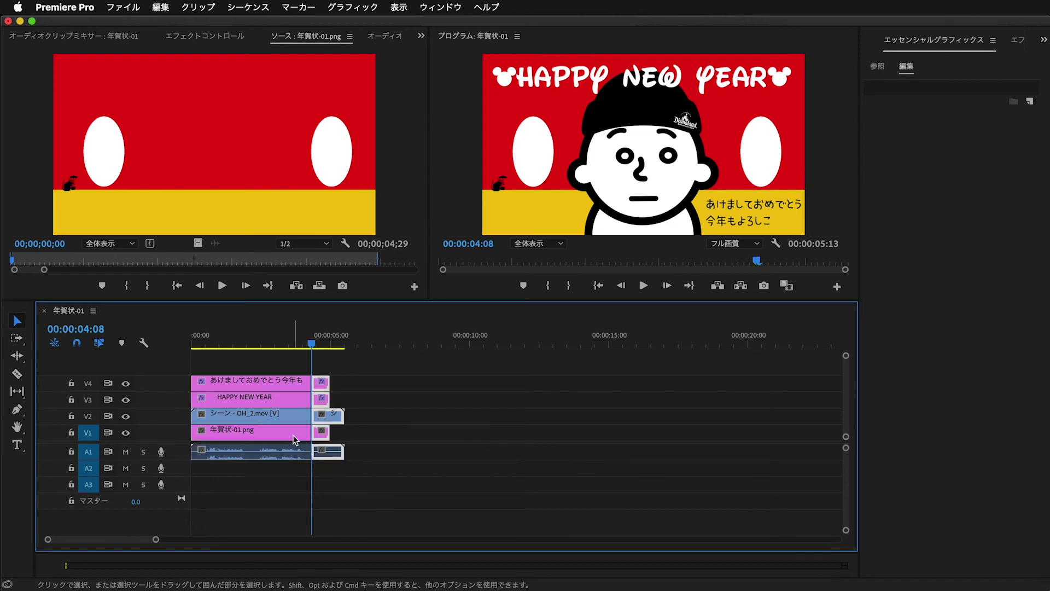
key(Delete)
drag(302, 349, 311, 345)
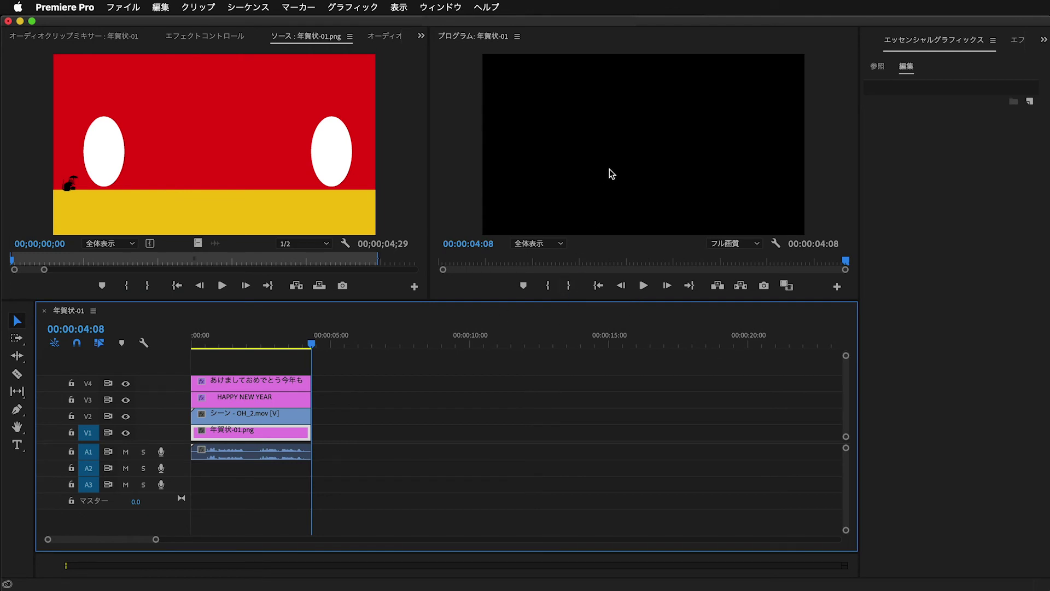
key(Home)
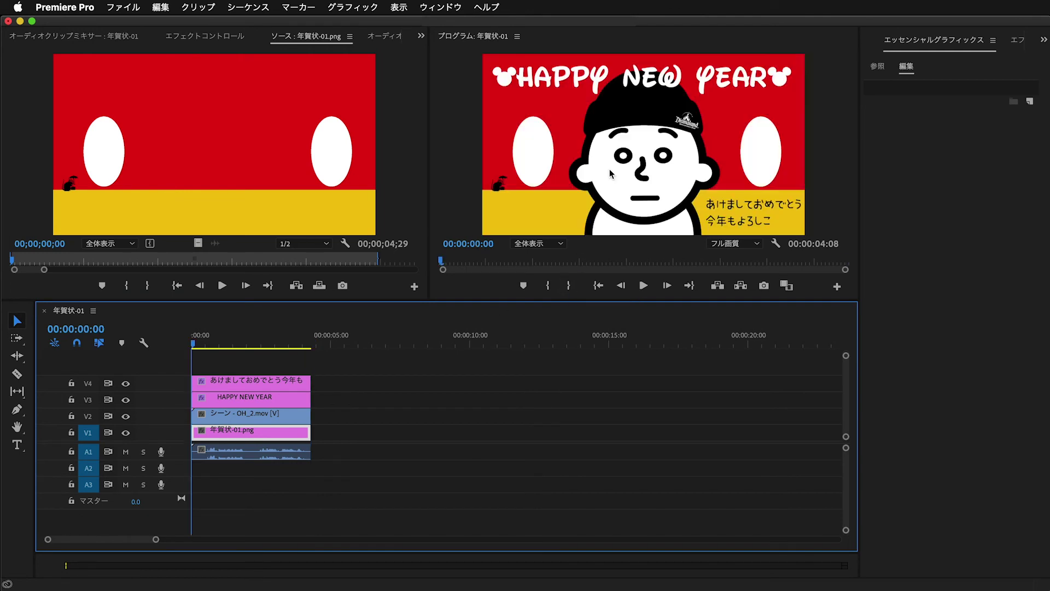
key(End)
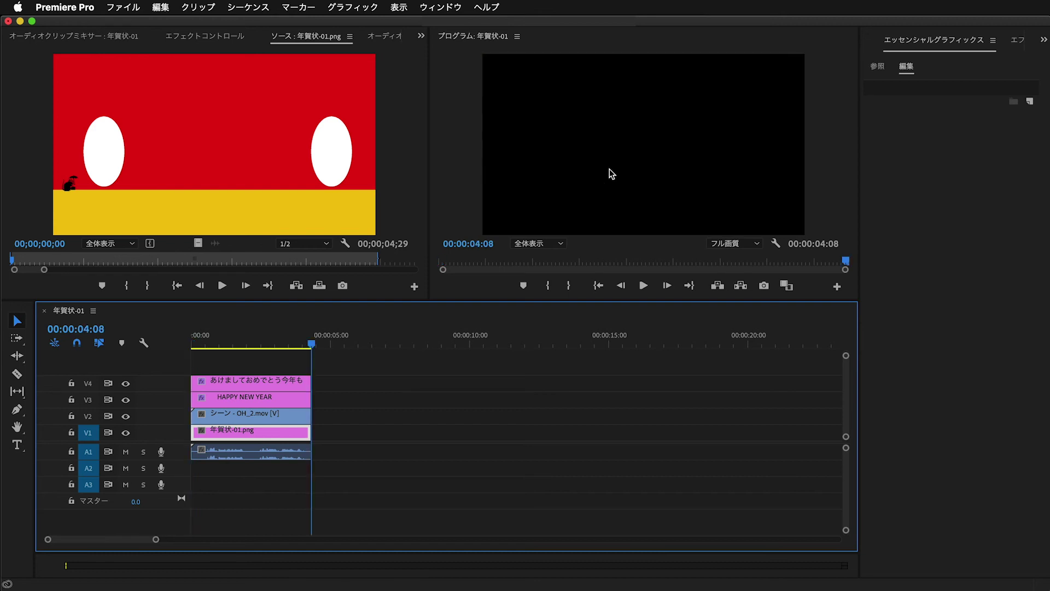
key(shift+Down)
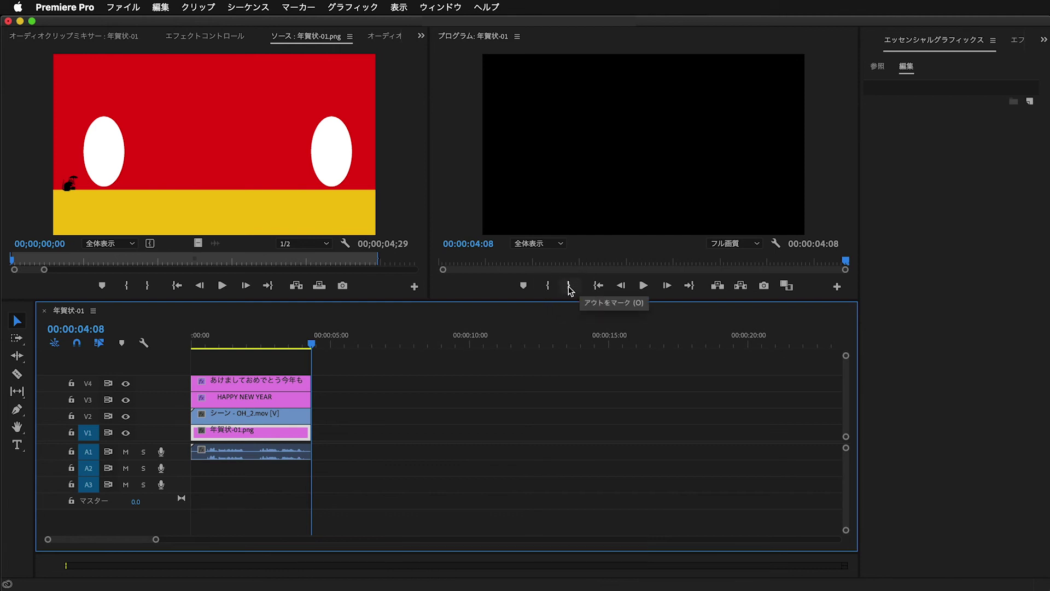
- Mark the out point at the end and queue the sequence to Media Encoder via Export Media
click(569, 286)
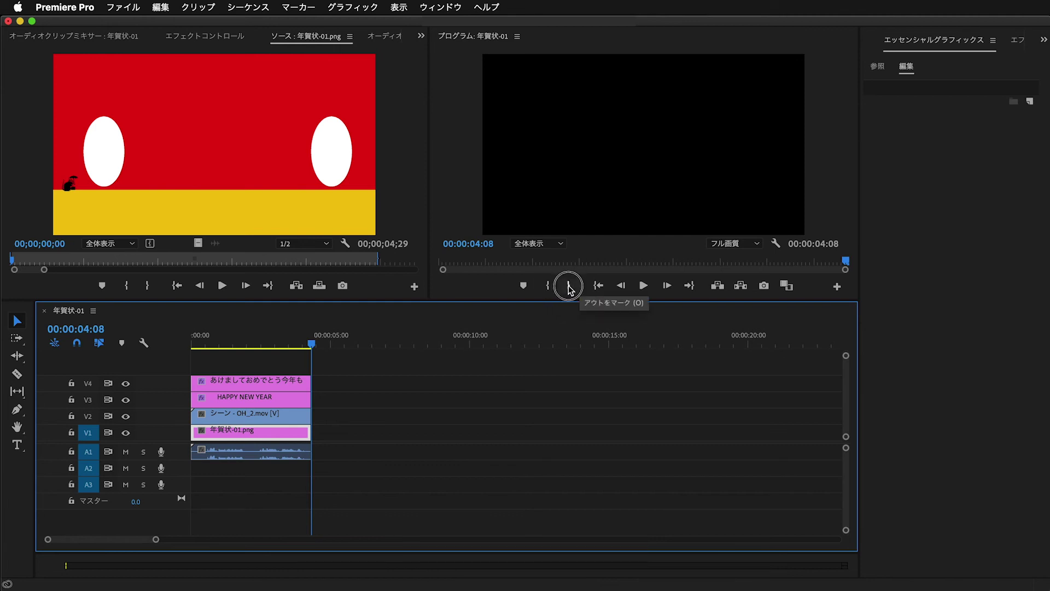
click(132, 8)
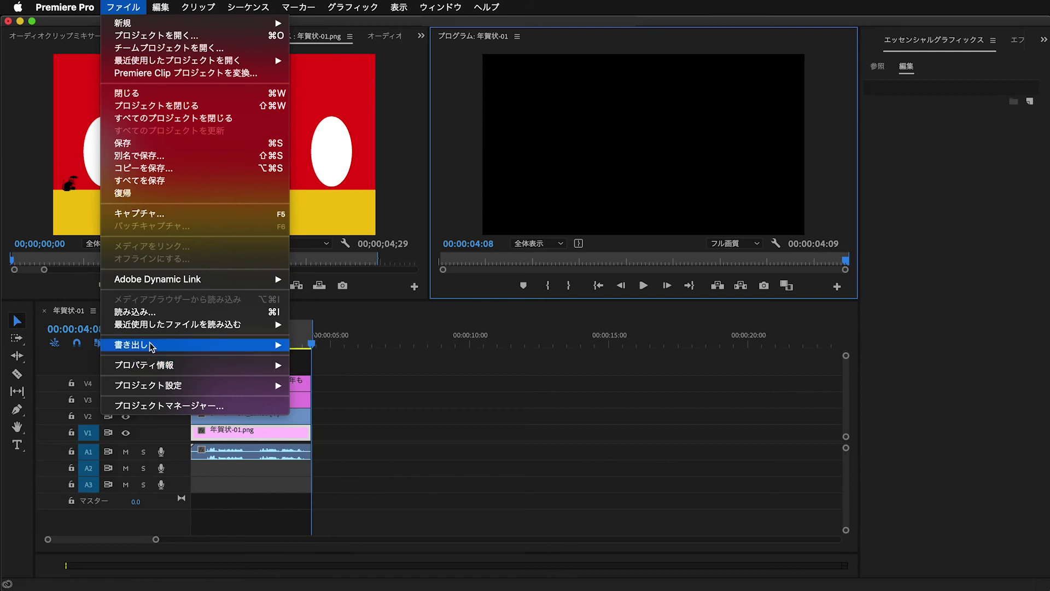
mouse_move(153, 347)
click(322, 346)
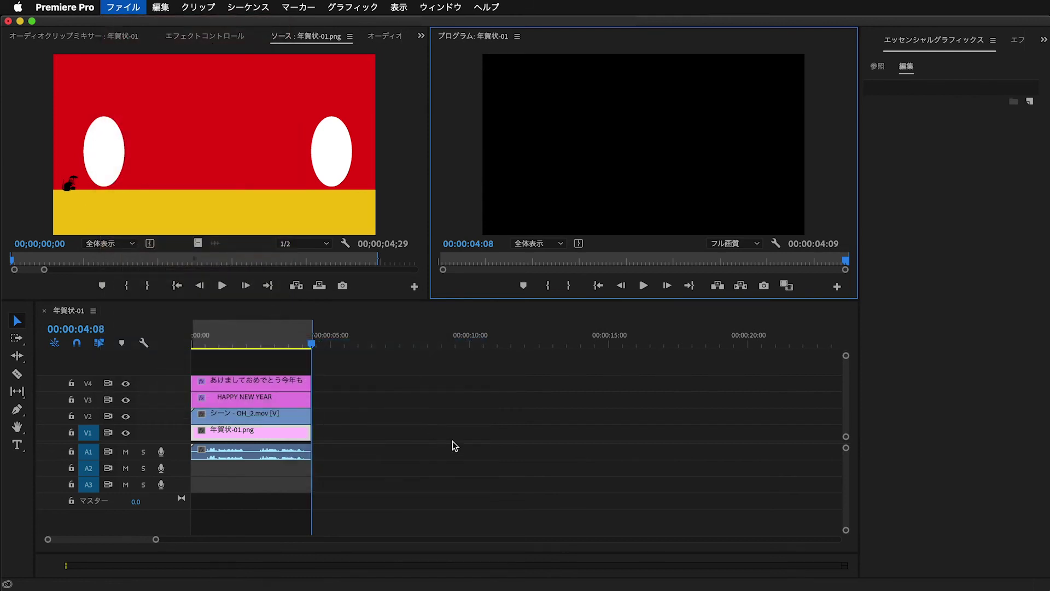
click(660, 572)
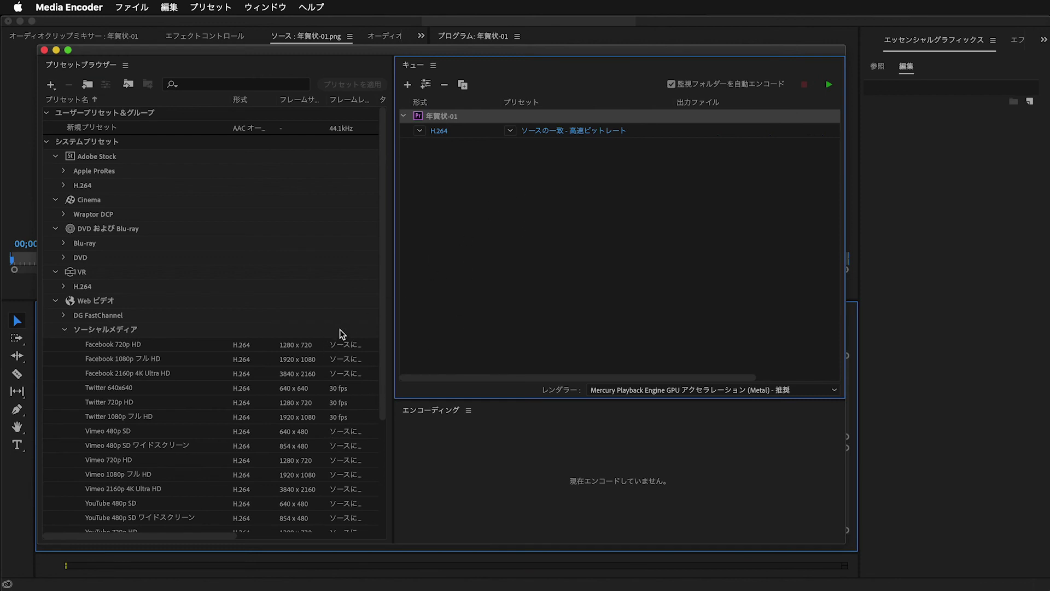
- Apply the Twitter 1080p preset to the queued 年賀状-01 job and start the queue
scroll(385, 316, down, 5)
scroll(369, 352, down, 5)
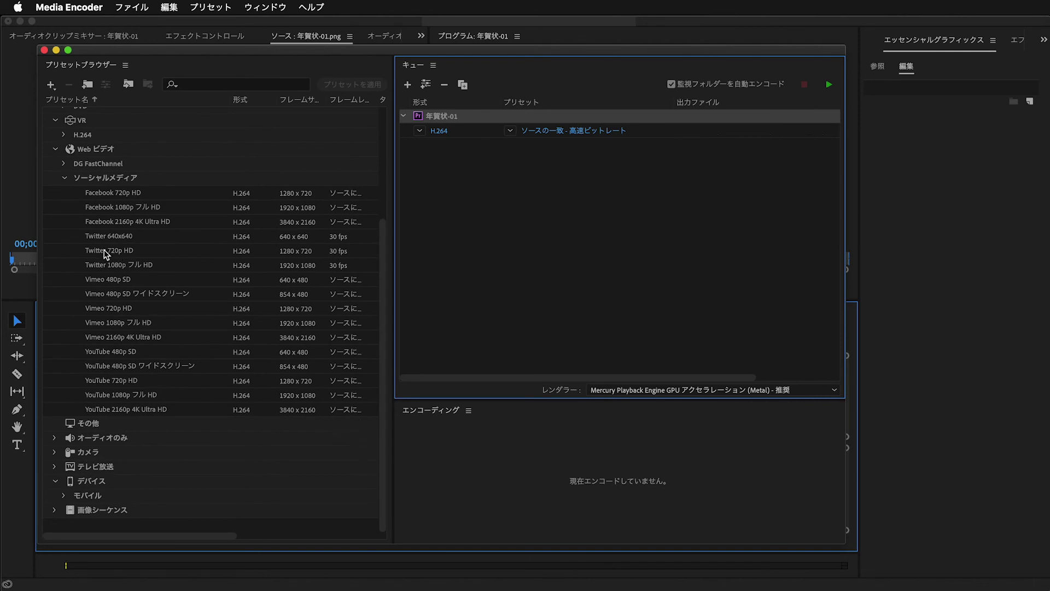
click(100, 266)
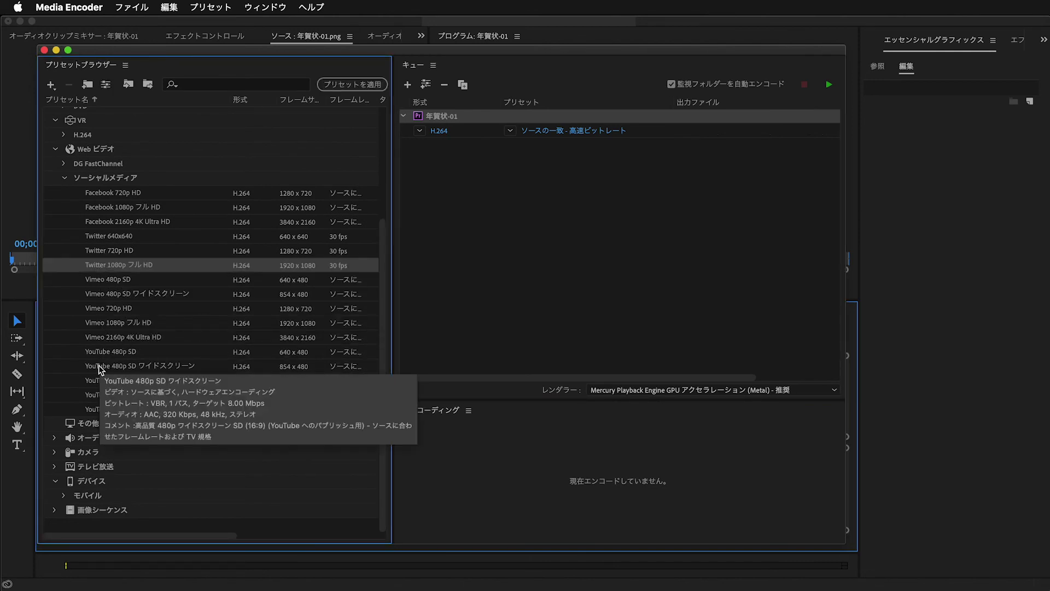
click(110, 395)
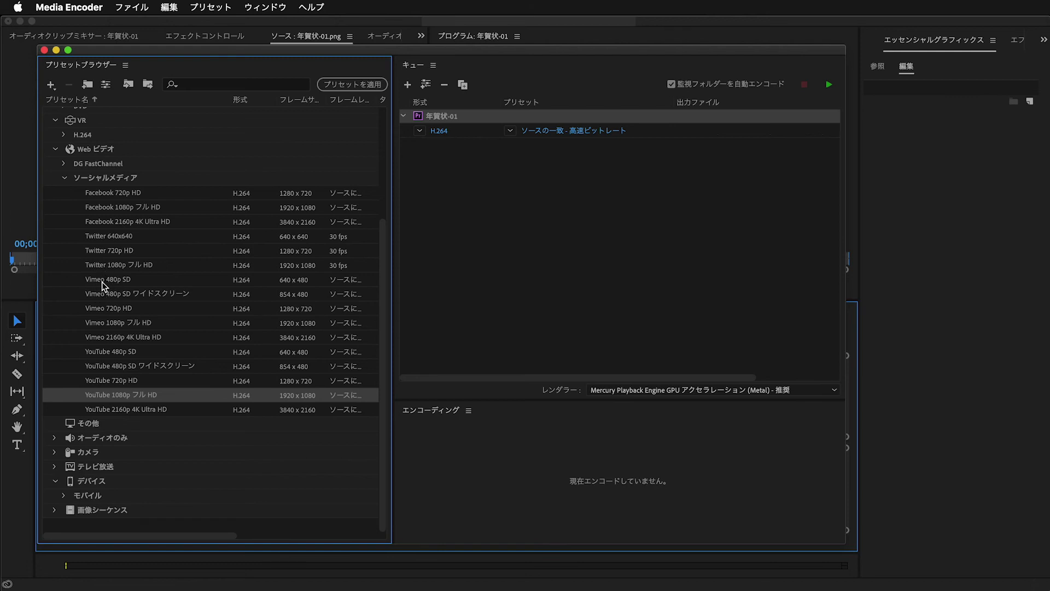
click(97, 266)
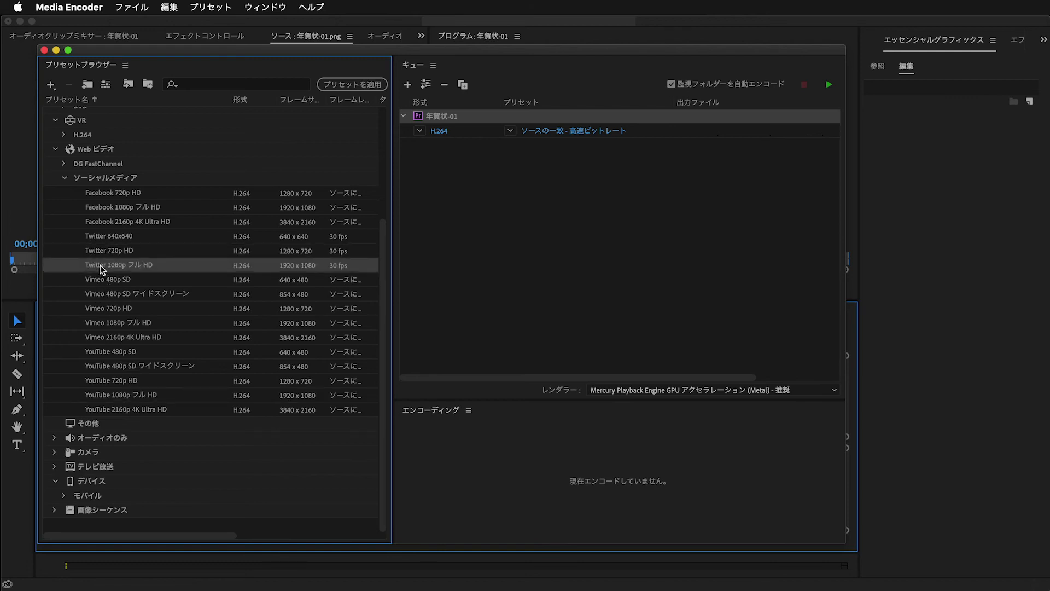
mouse_move(96, 266)
mouse_down()
mouse_move(528, 178)
mouse_move(638, 131)
mouse_up()
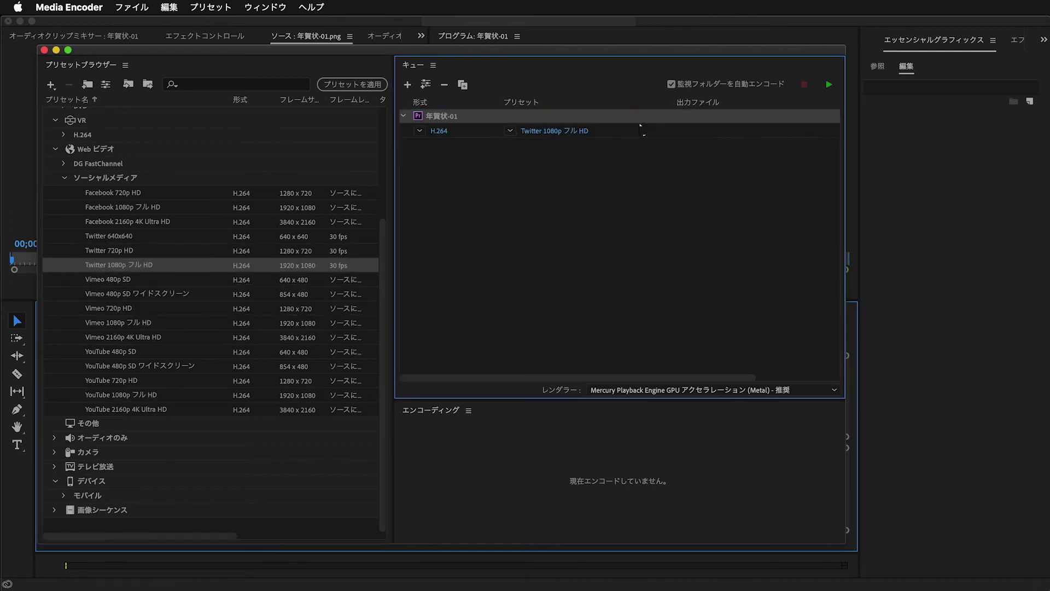
click(825, 85)
- Encode with YouTube 1080p フル HD and open the resulting 年賀状-01_1_1.mp4
drag(143, 393, 534, 131)
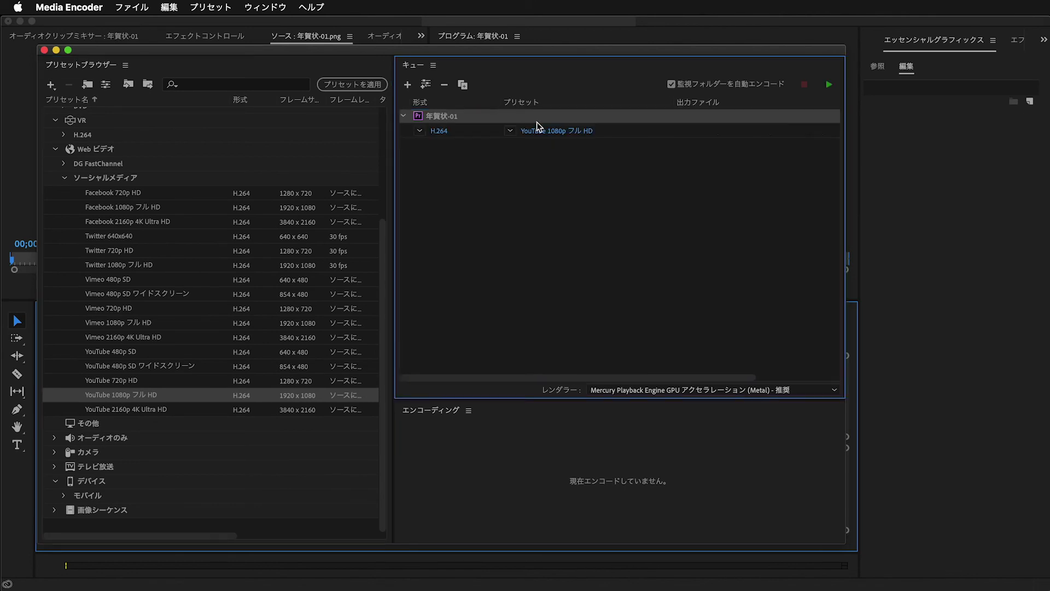
click(830, 86)
click(801, 139)
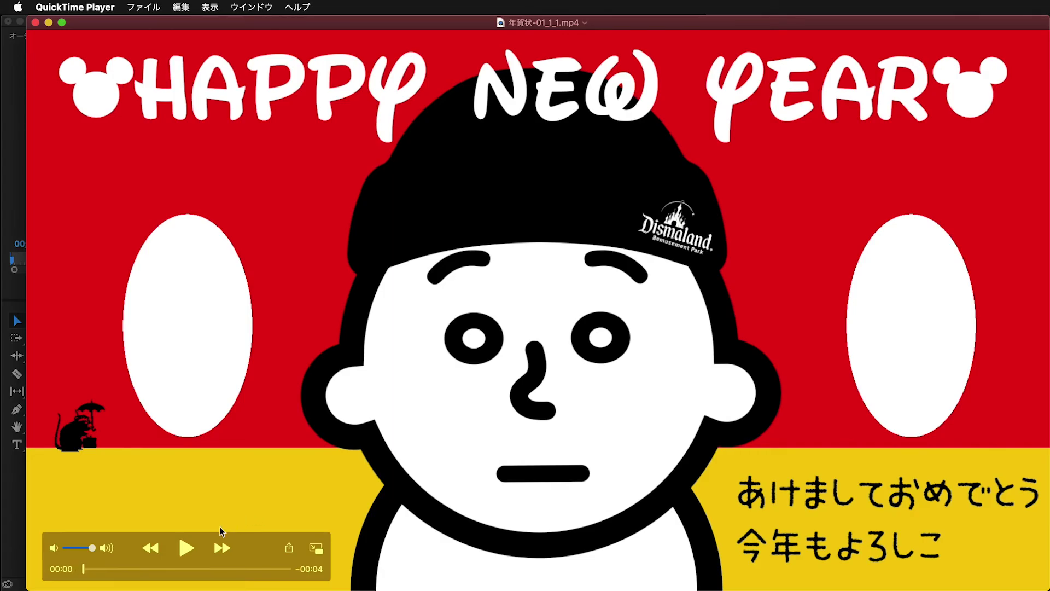
- Play 年賀状-01_1_1.mp4 in QuickTime Player to review the 4-second card
click(183, 548)
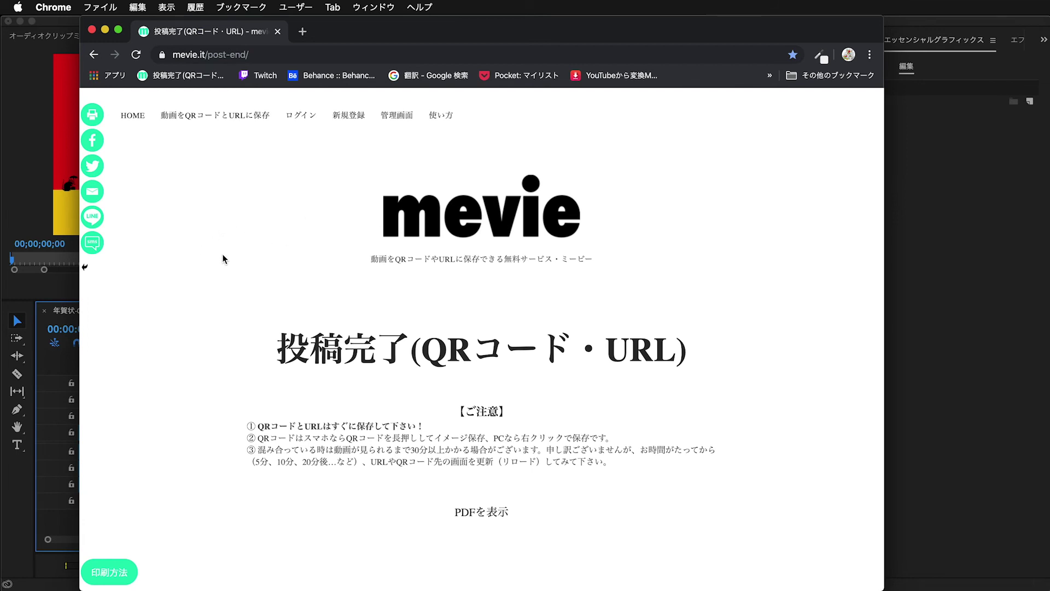
- Look over the upload-complete page, then go back to the mevie home page
scroll(222, 254, down, 2)
scroll(222, 253, up, 2)
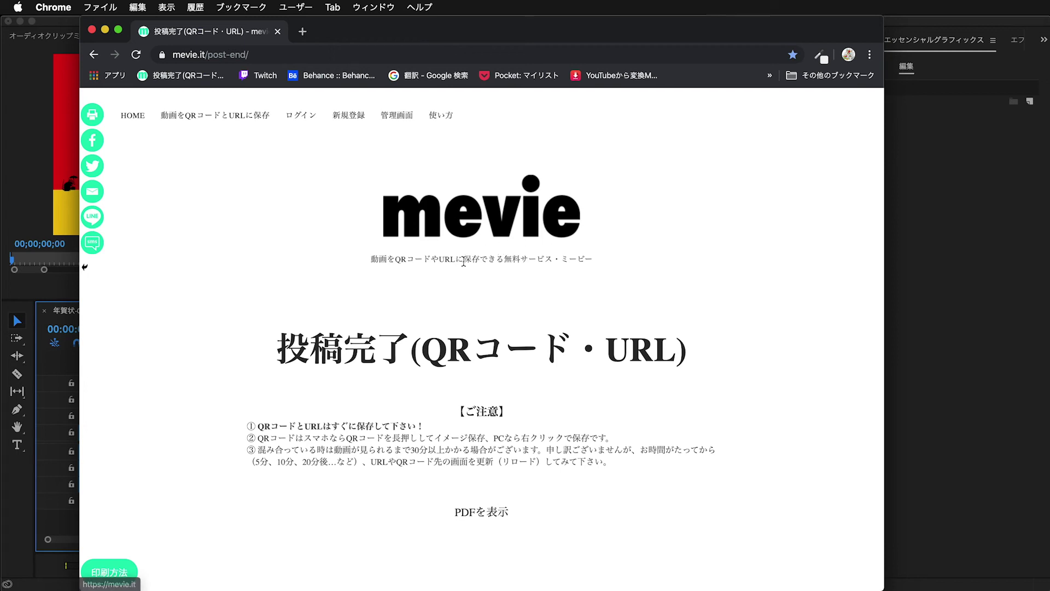
scroll(464, 261, down, 5)
scroll(464, 261, down, 5)
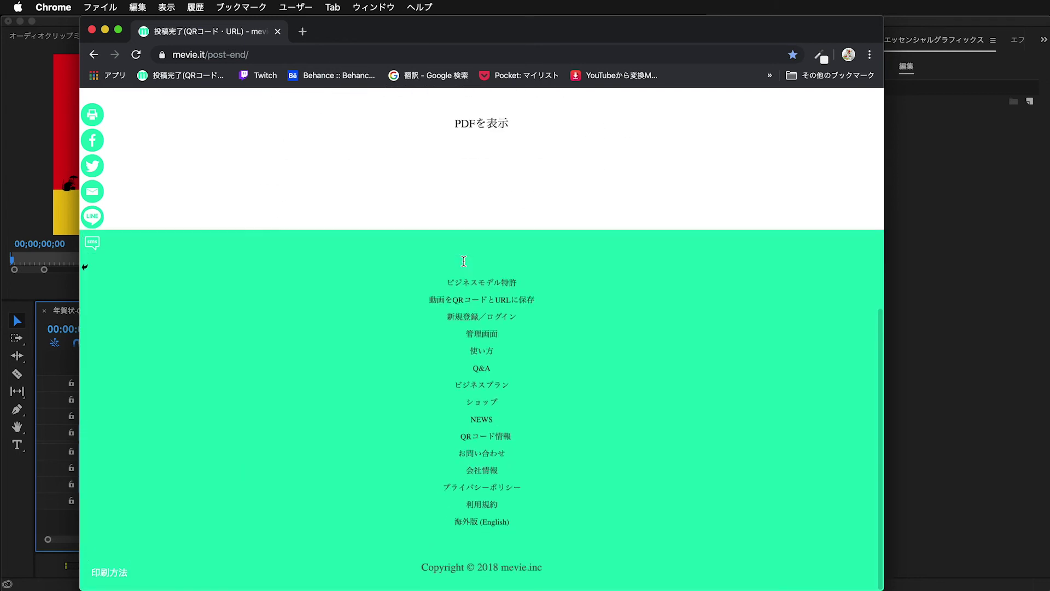
scroll(464, 261, up, 5)
scroll(476, 249, up, 5)
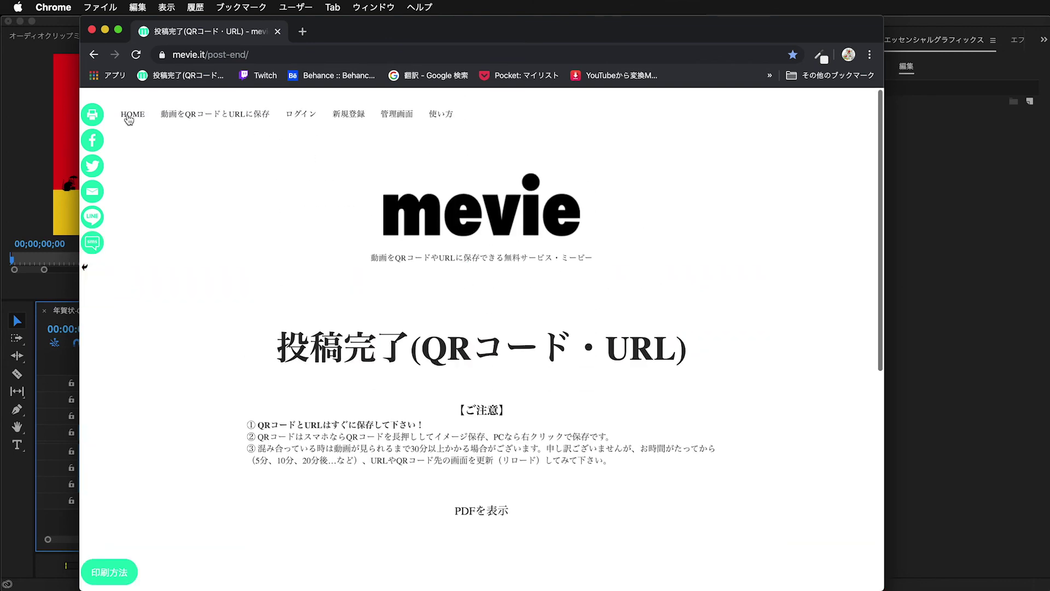
click(130, 118)
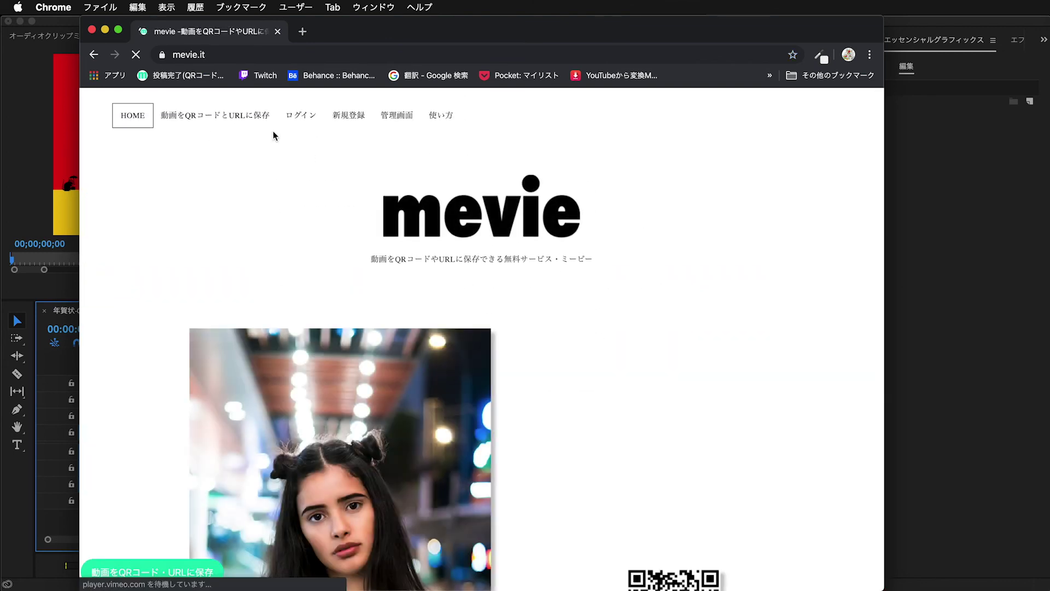
- Scroll the home page down to the 新規登録する and 登録せず使う buttons
scroll(524, 268, down, 10)
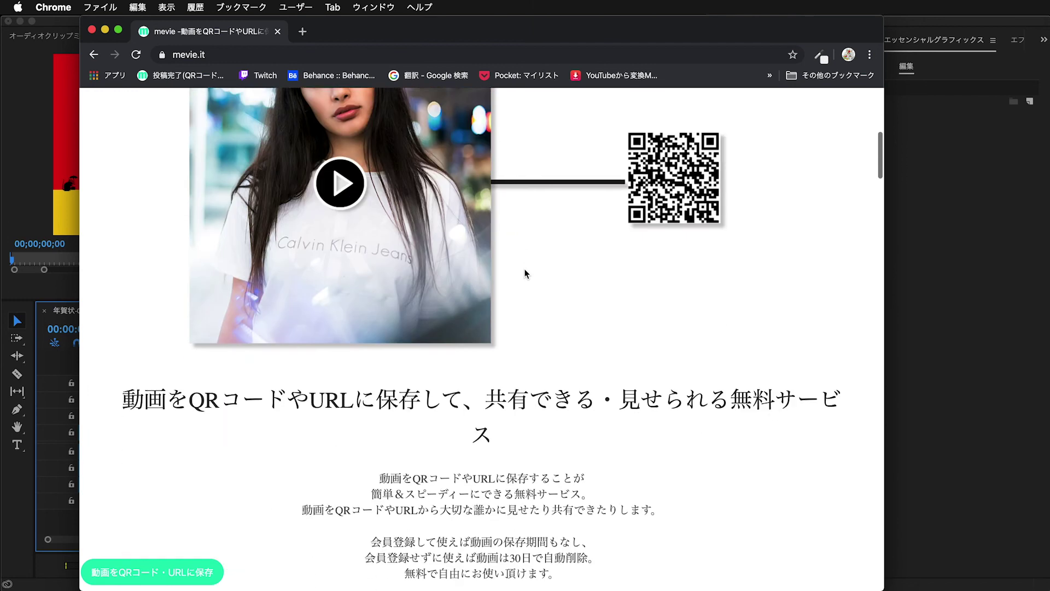
scroll(524, 271, up, 4)
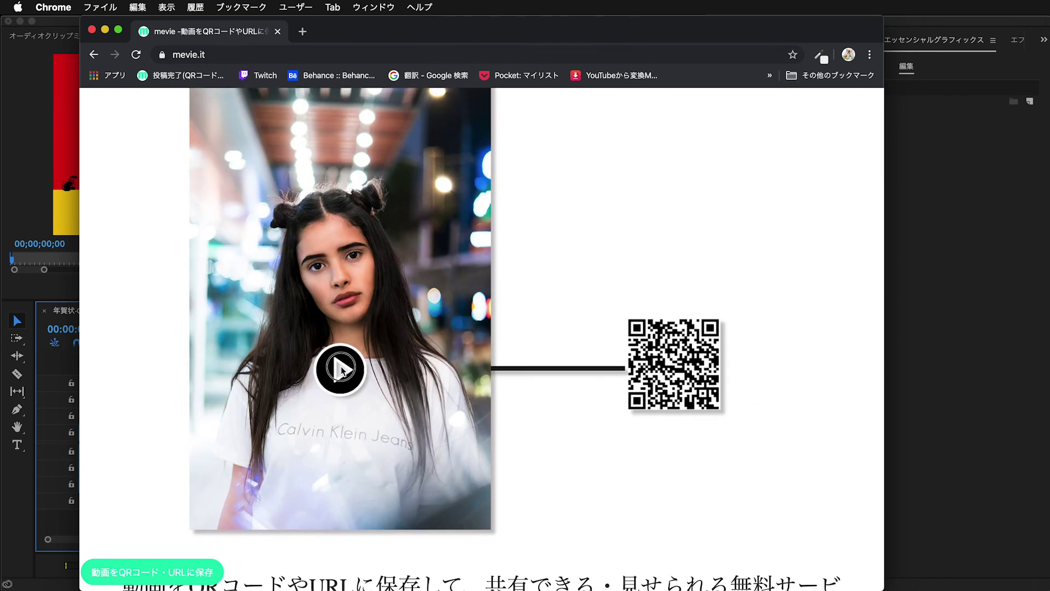
scroll(397, 306, down, 7)
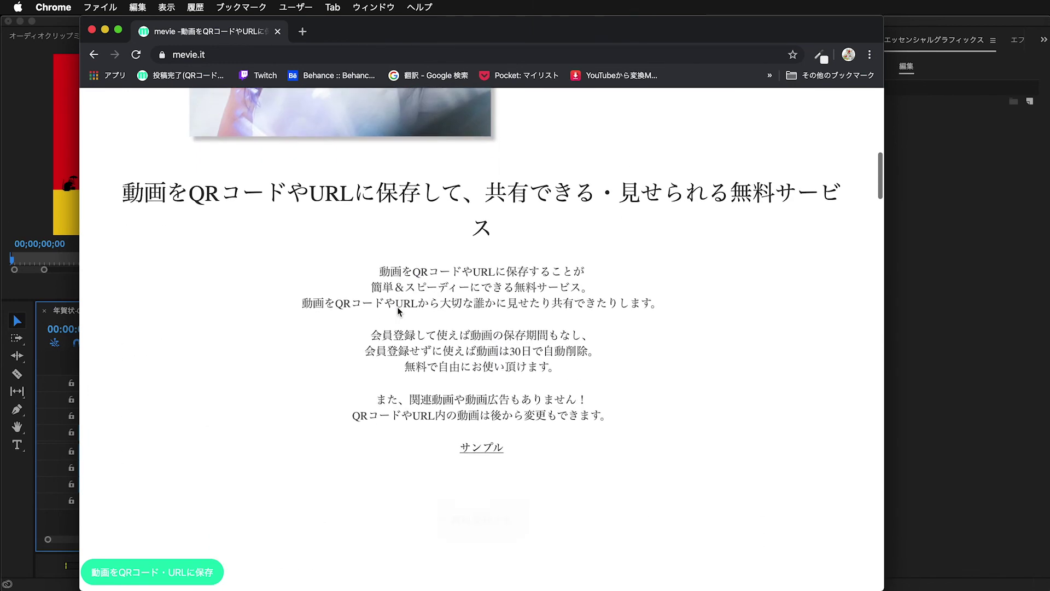
scroll(397, 307, down, 3)
scroll(397, 306, down, 4)
scroll(397, 311, up, 2)
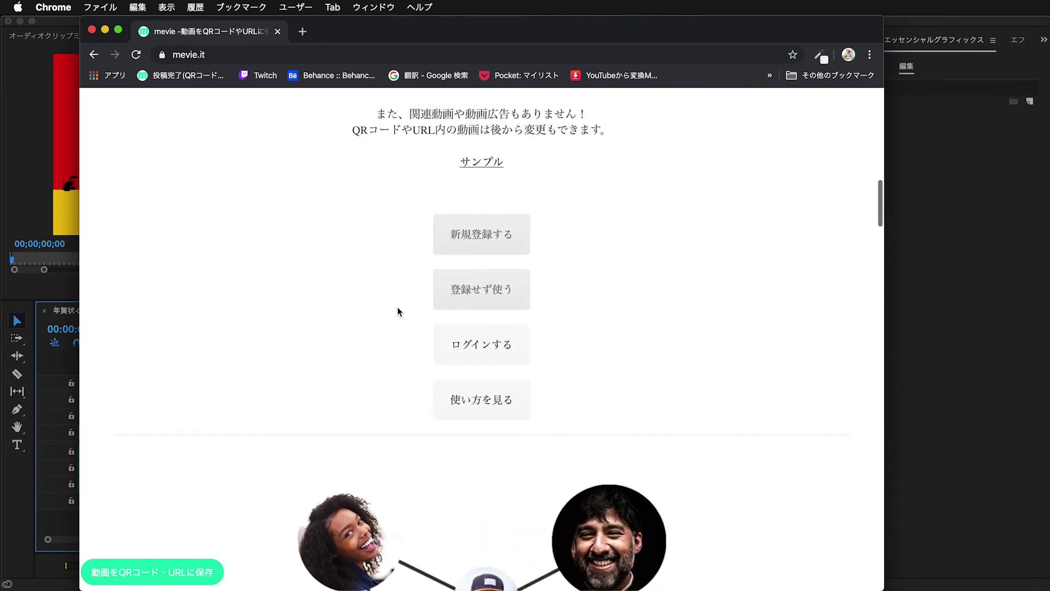
- Upload 年賀状-01_1_1.mp4 via 登録せず使う with パスワードなし selected
click(505, 290)
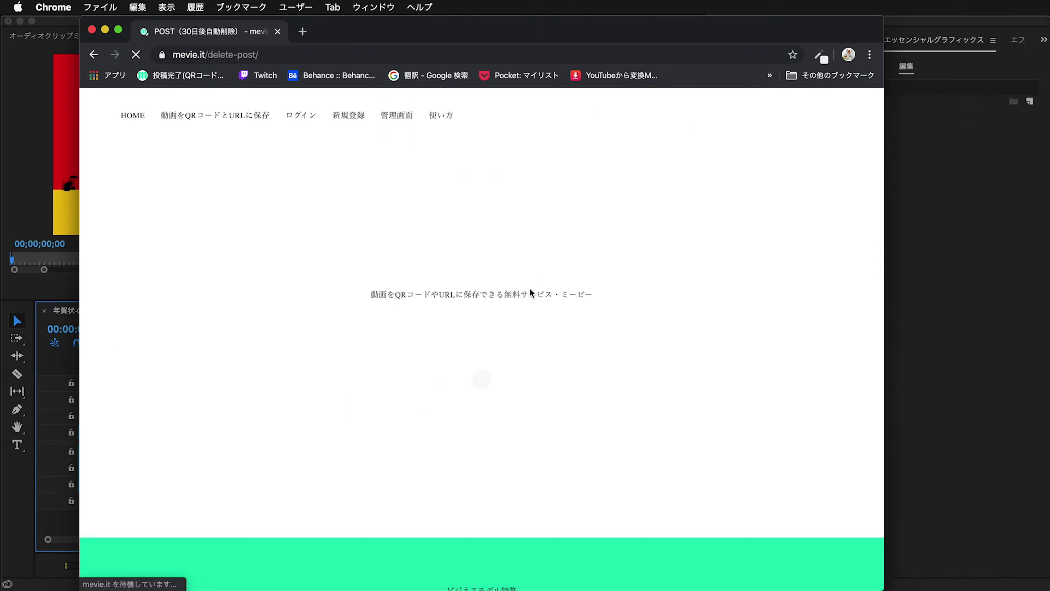
scroll(487, 334, down, 3)
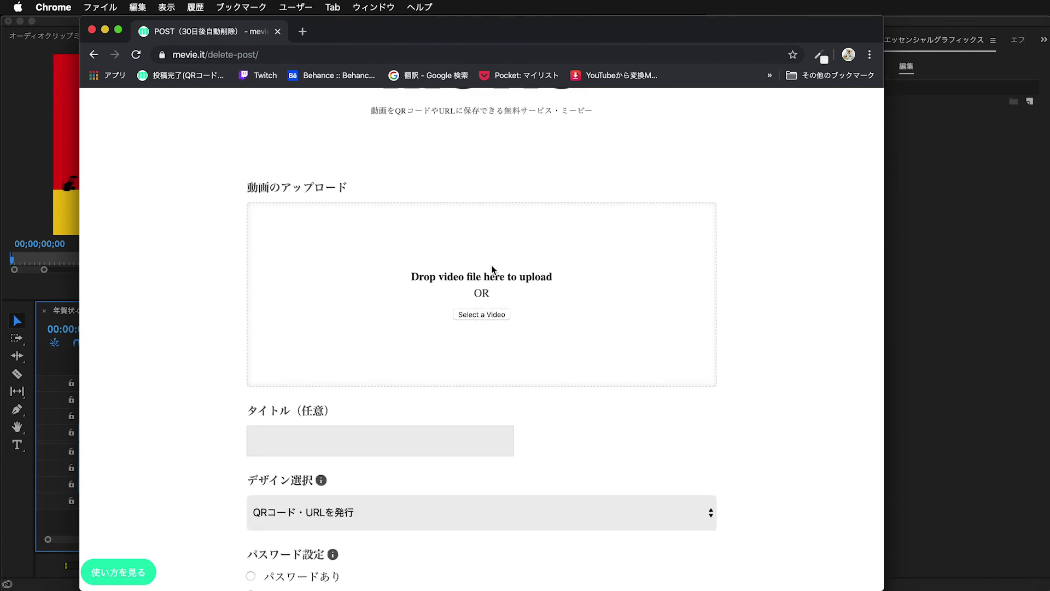
drag(492, 268, 480, 342)
click(470, 408)
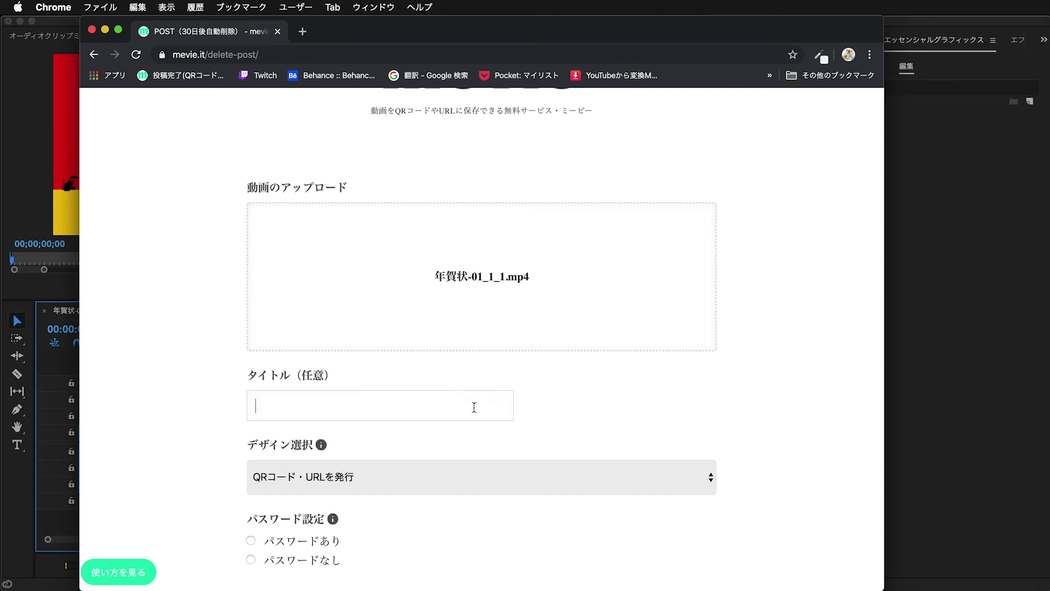
scroll(576, 407, down, 3)
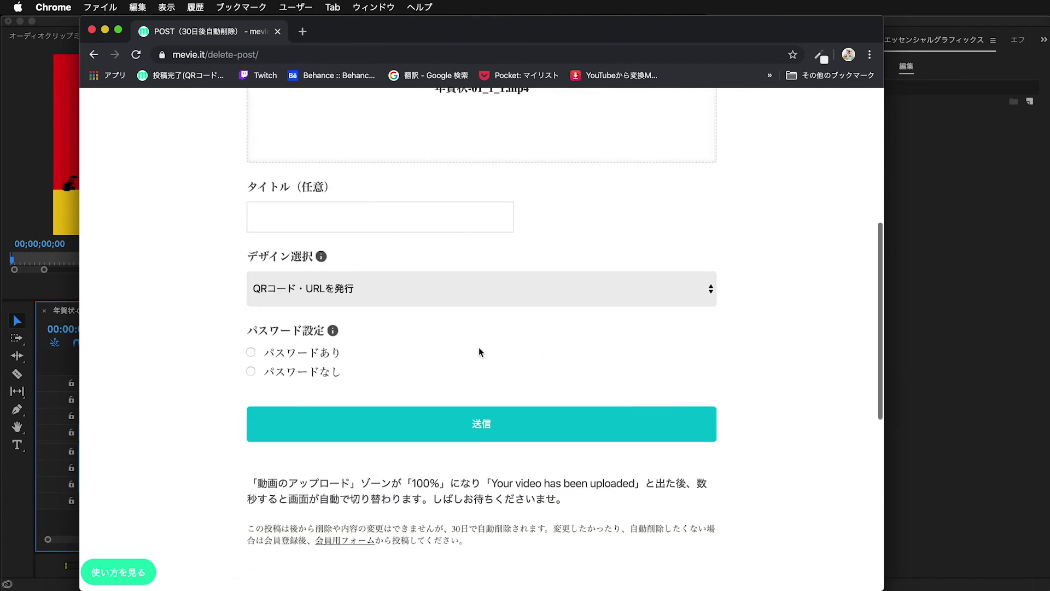
click(323, 373)
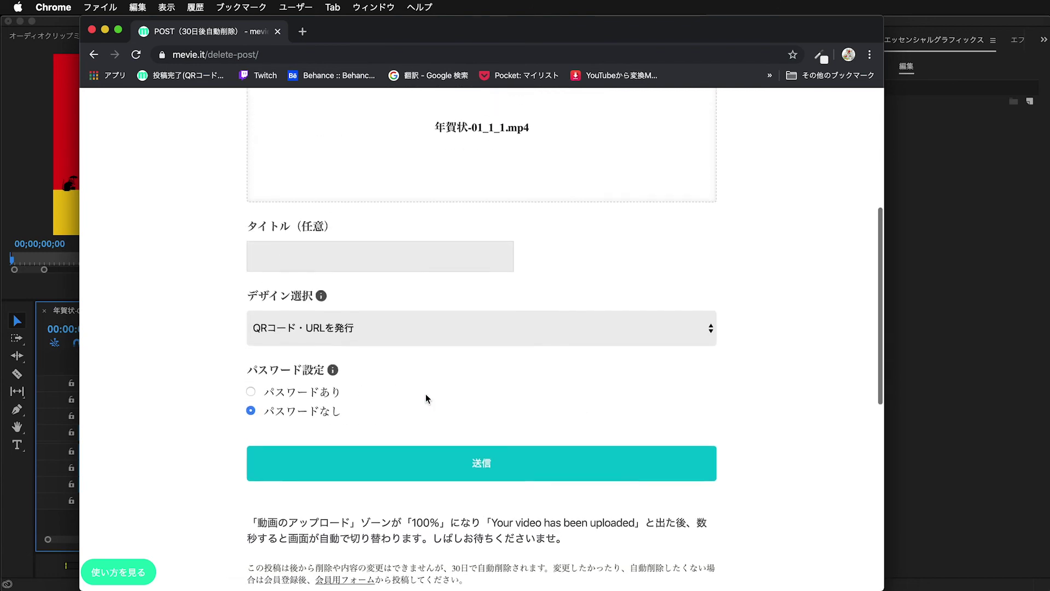
- Drag the generated QR code image off the page and switch to Illustrator
scroll(573, 418, down, 1)
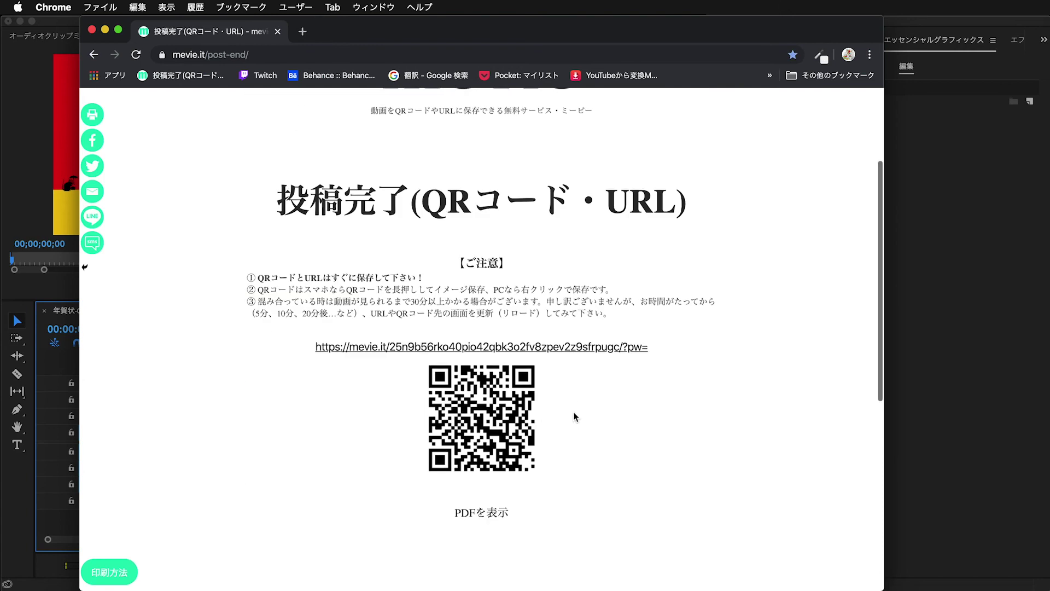
mouse_move(476, 413)
mouse_down()
mouse_move(492, 430)
mouse_move(485, 406)
mouse_up()
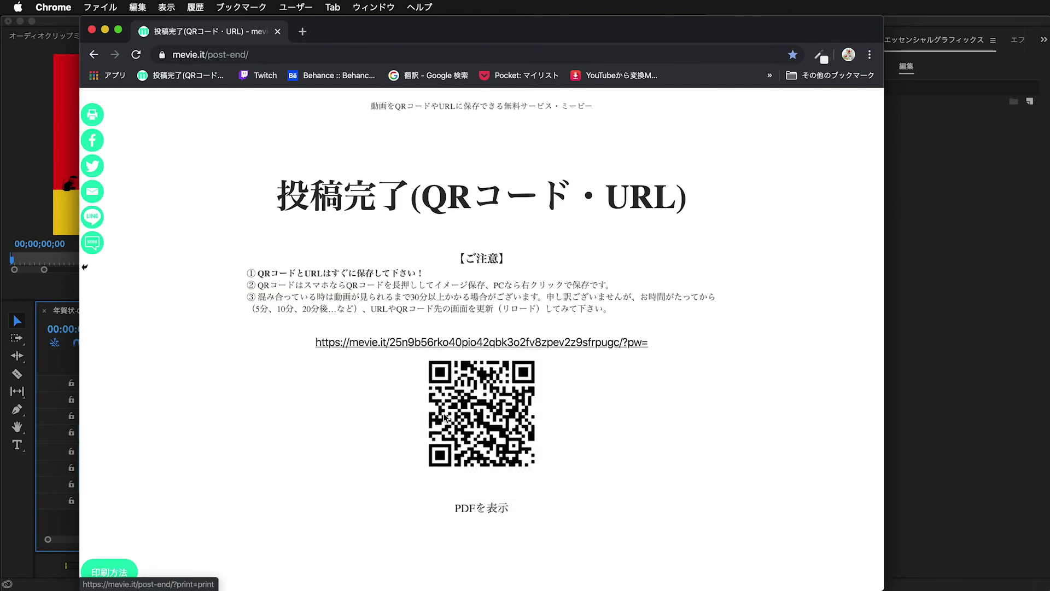
drag(455, 389, 281, 369)
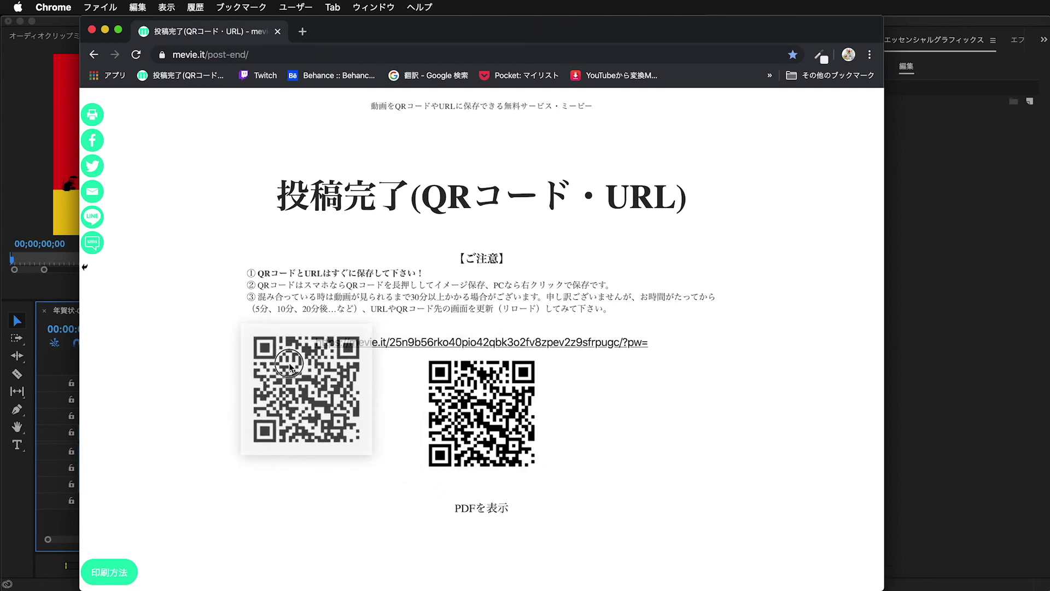
key(super+Tab)
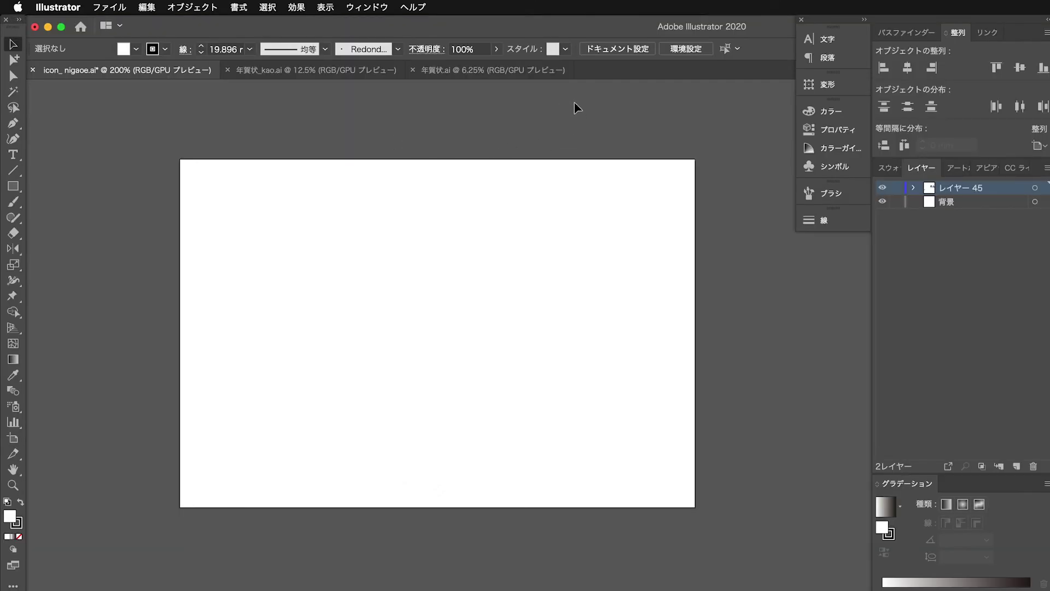
- Check in Document Setup's artboard editing that the artboard is 148 × 100 mm
click(109, 7)
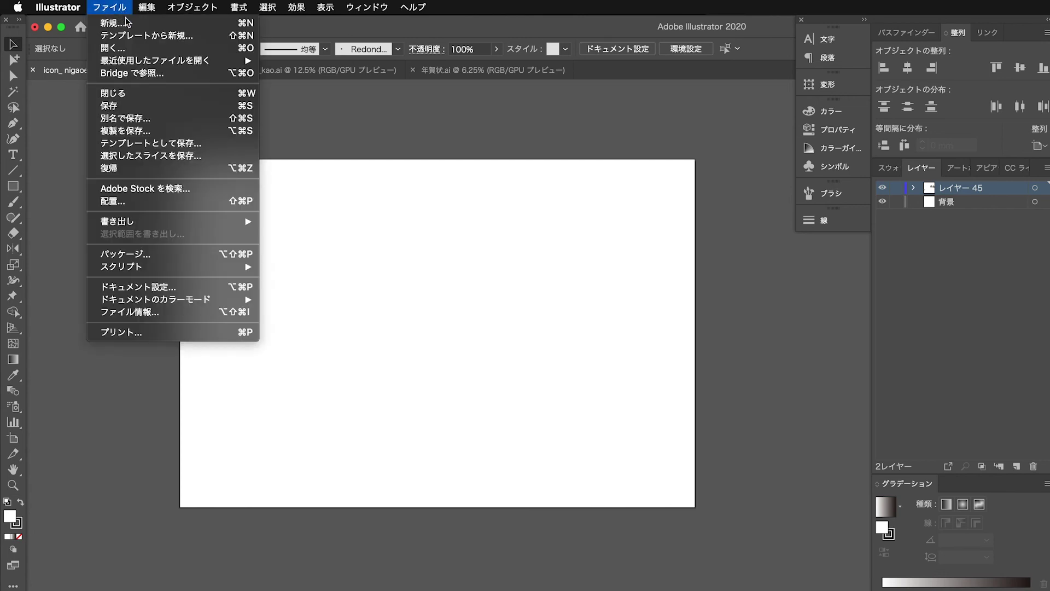
click(591, 115)
click(617, 48)
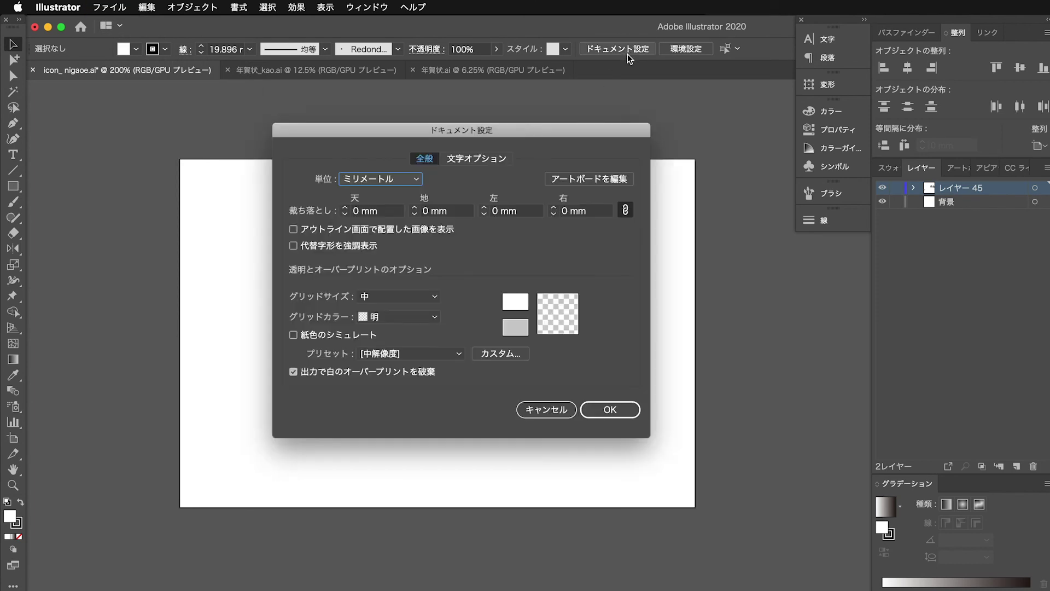
click(614, 176)
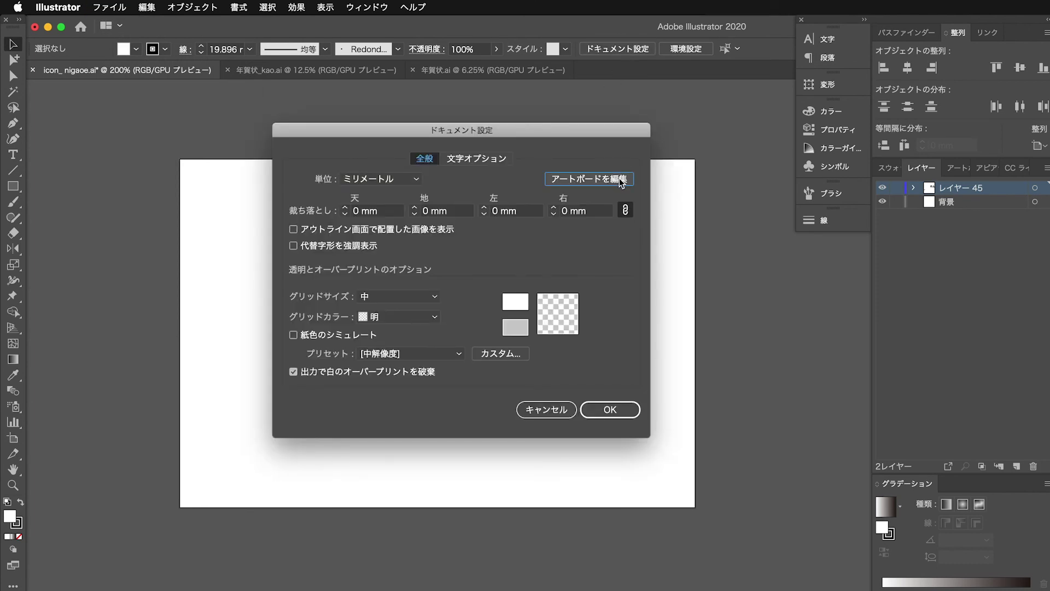
click(616, 181)
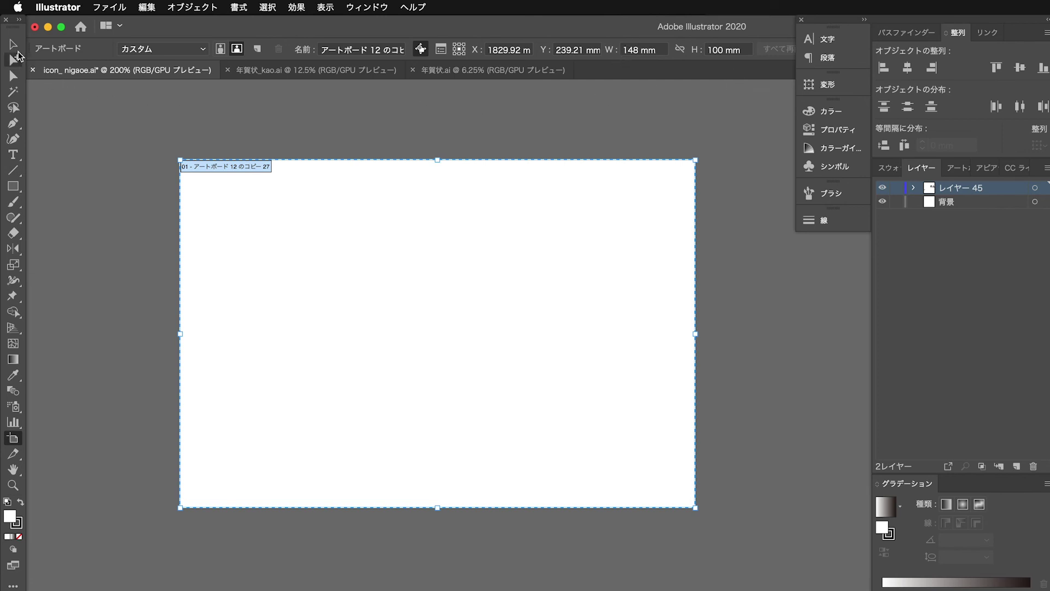
click(12, 45)
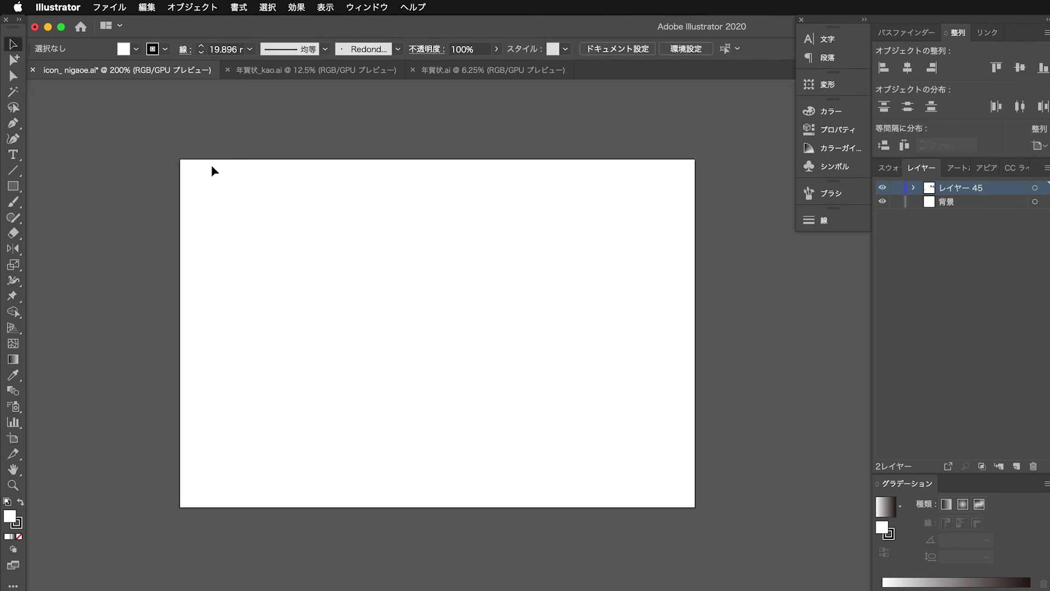
- Open the File menu to begin placing an image on the artboard
click(119, 9)
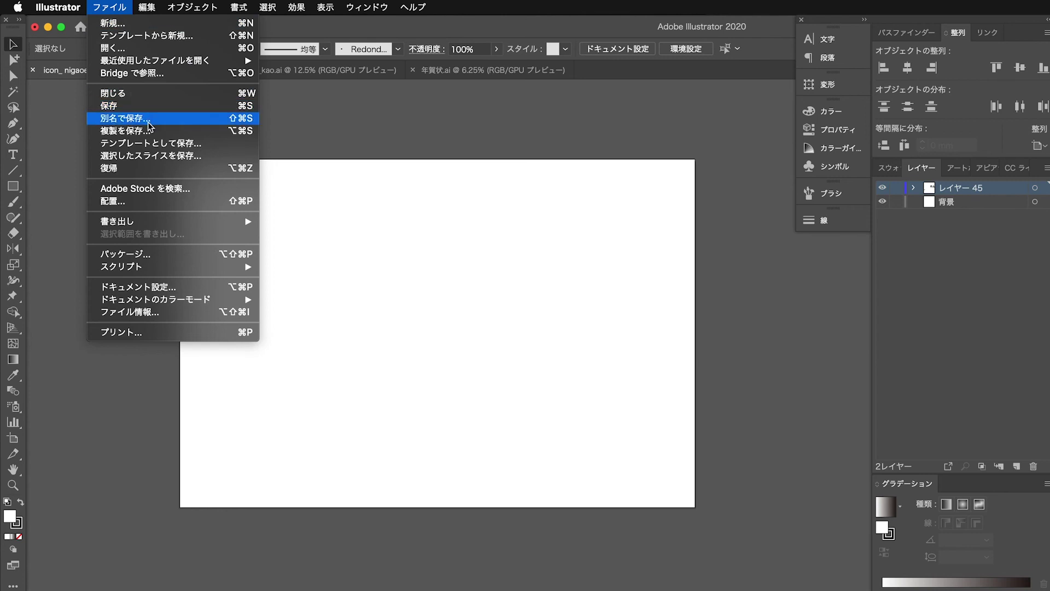
click(334, 138)
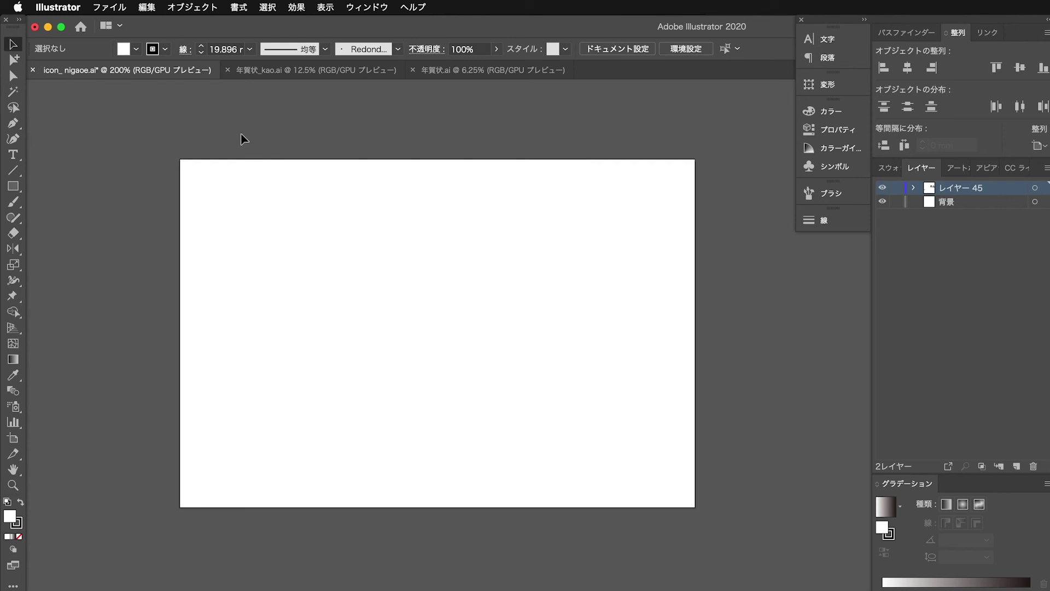
click(110, 7)
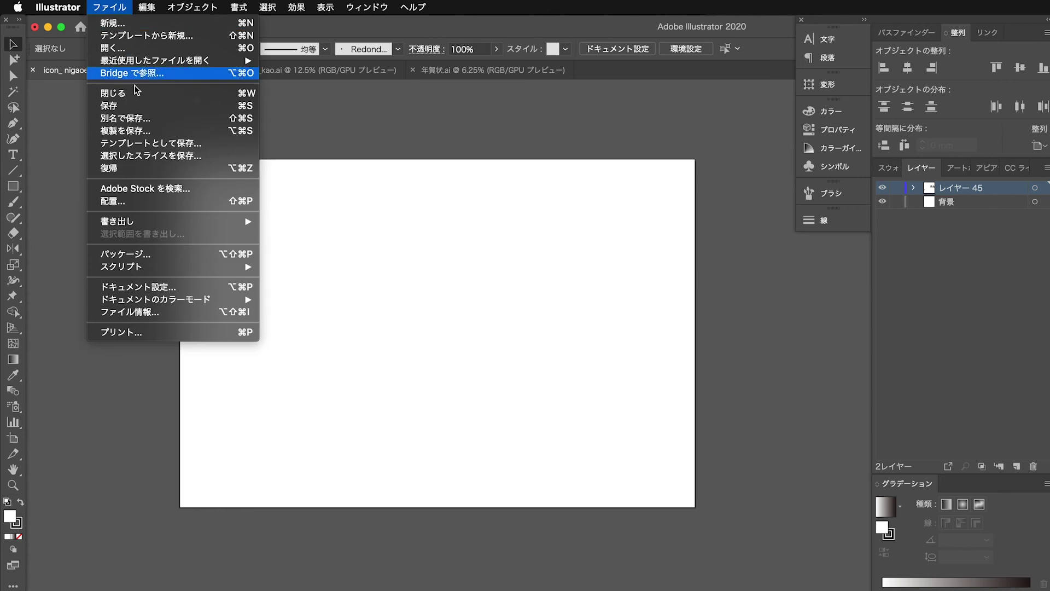
- Place the 年賀状-01.00_00_00_11 card still at the artboard's top-left corner
click(205, 201)
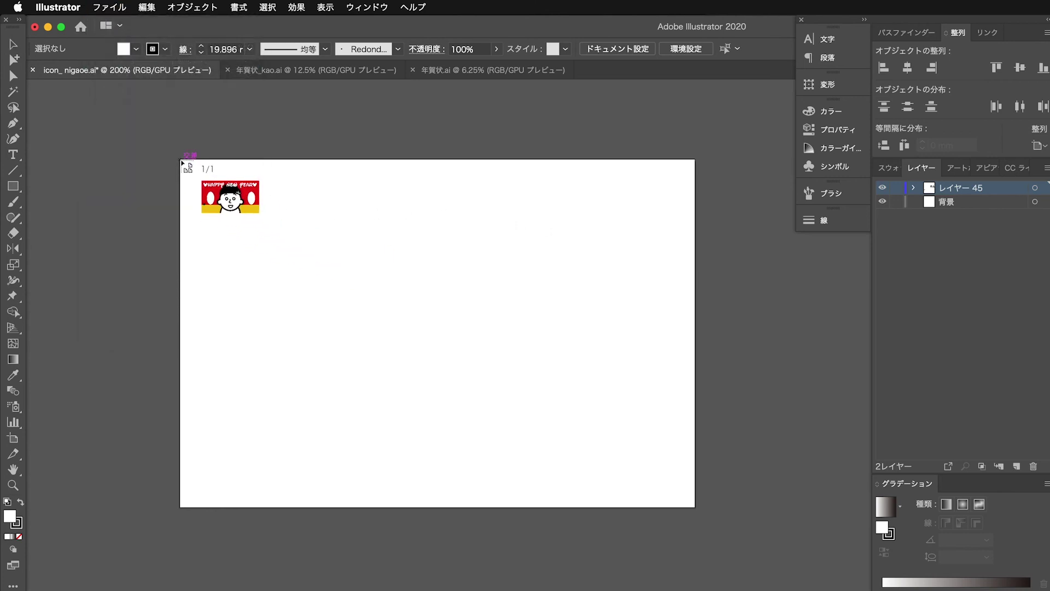
click(181, 160)
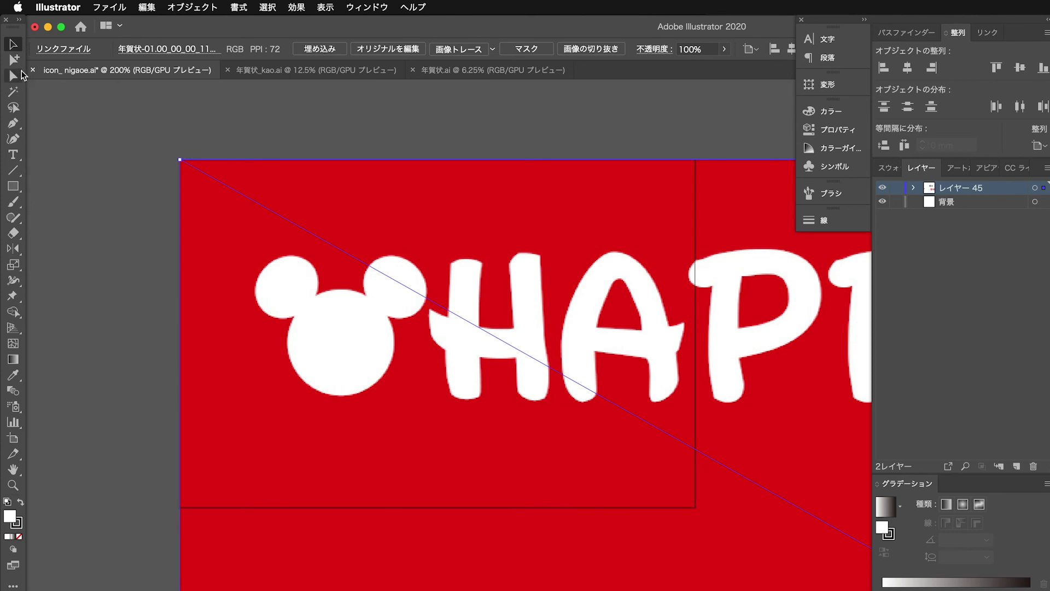
click(235, 137)
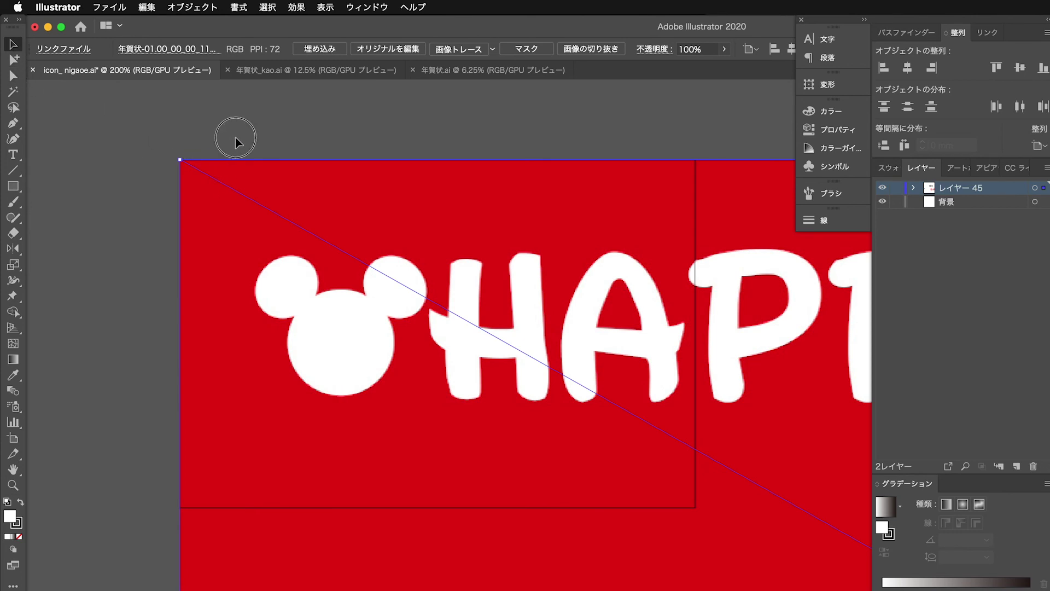
click(243, 205)
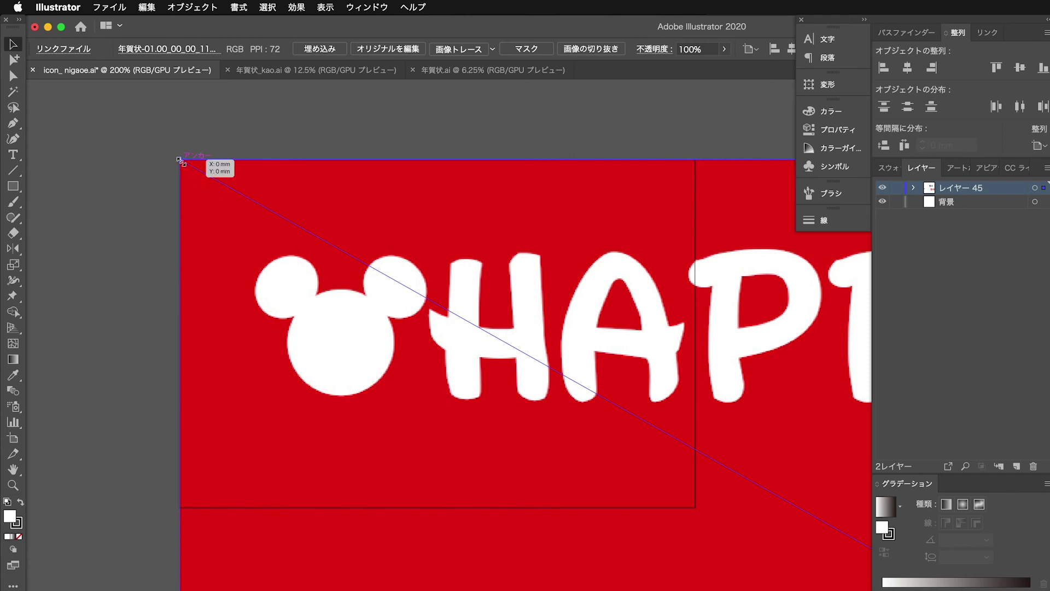
- Resize and align the card image to the artboard, then draw a red bottom bar
drag(180, 160, 610, 353)
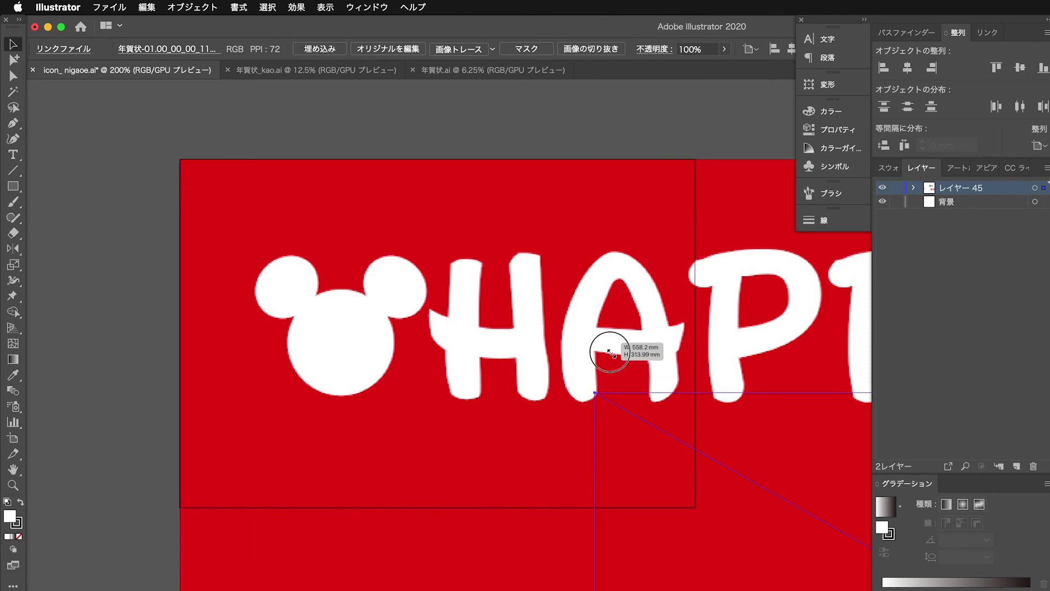
drag(610, 352, 657, 379)
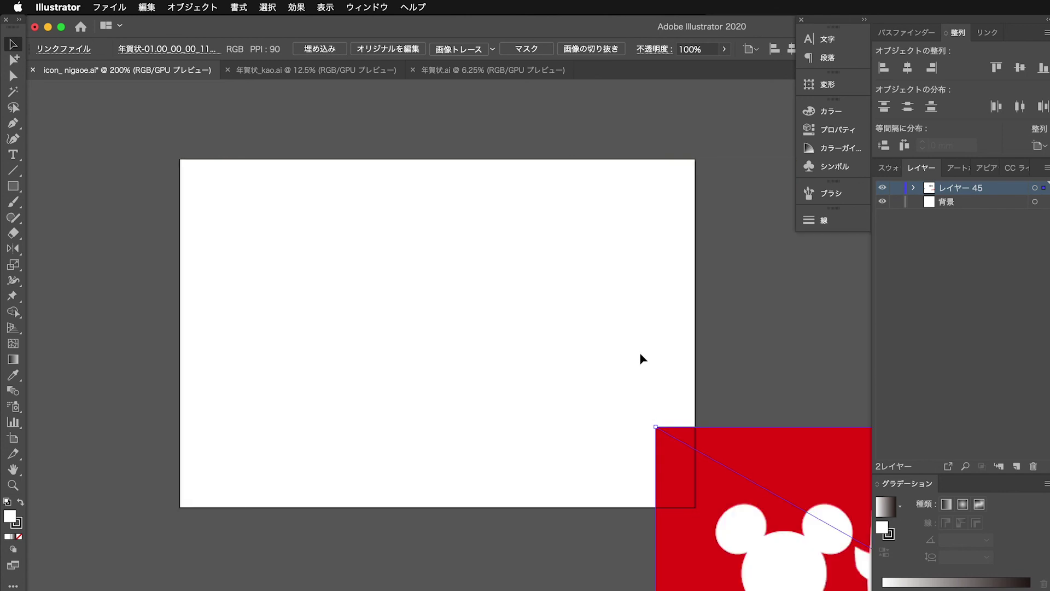
drag(762, 504, 183, 163)
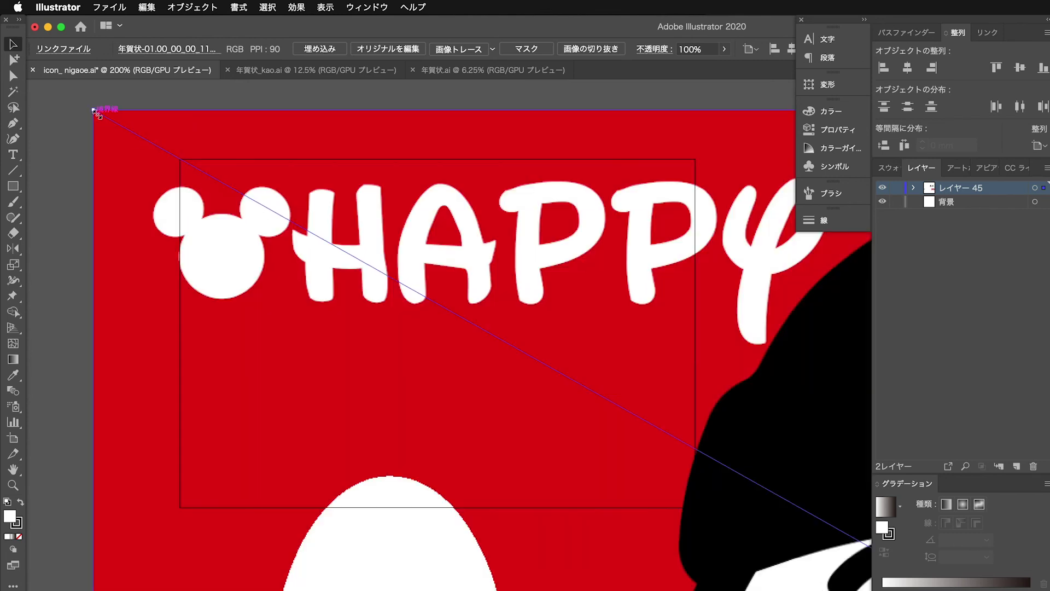
drag(97, 112, 666, 432)
mouse_move(691, 489)
mouse_down()
mouse_move(509, 311)
mouse_move(172, 177)
mouse_up()
mouse_move(143, 120)
mouse_down()
mouse_move(708, 439)
mouse_move(192, 130)
mouse_move(438, 268)
mouse_up()
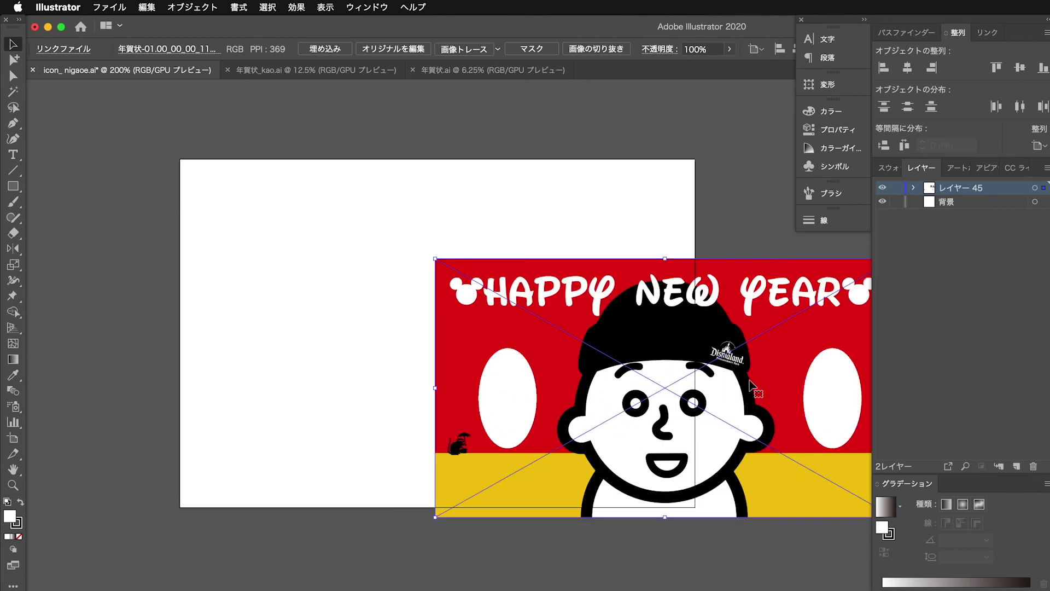
drag(751, 385, 491, 283)
drag(176, 506, 702, 476)
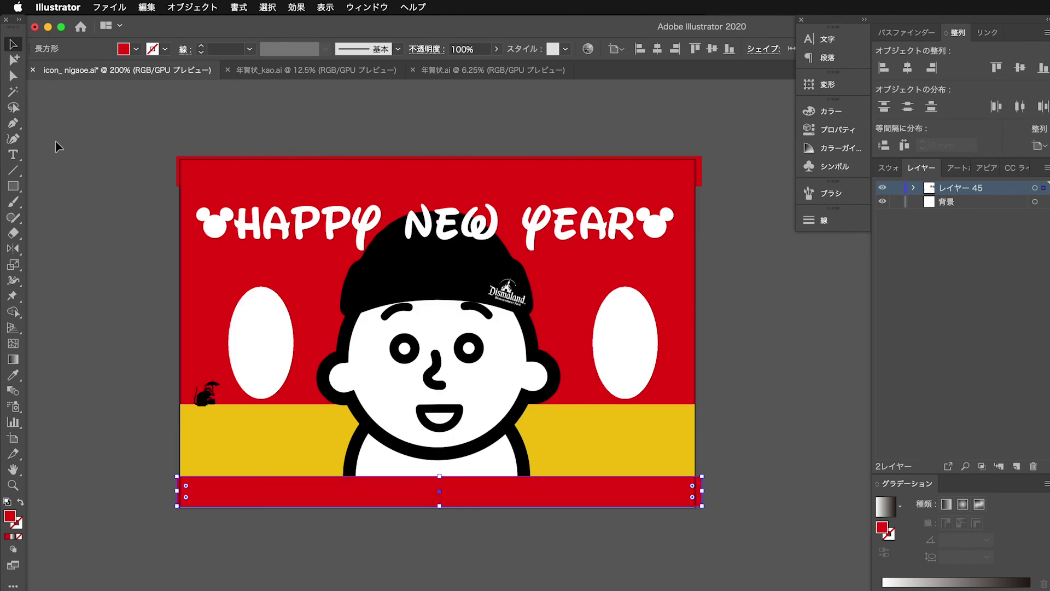
- Recolour the bottom red bar with the yellow sampled from the card's lower stripe
key(a)
click(164, 254)
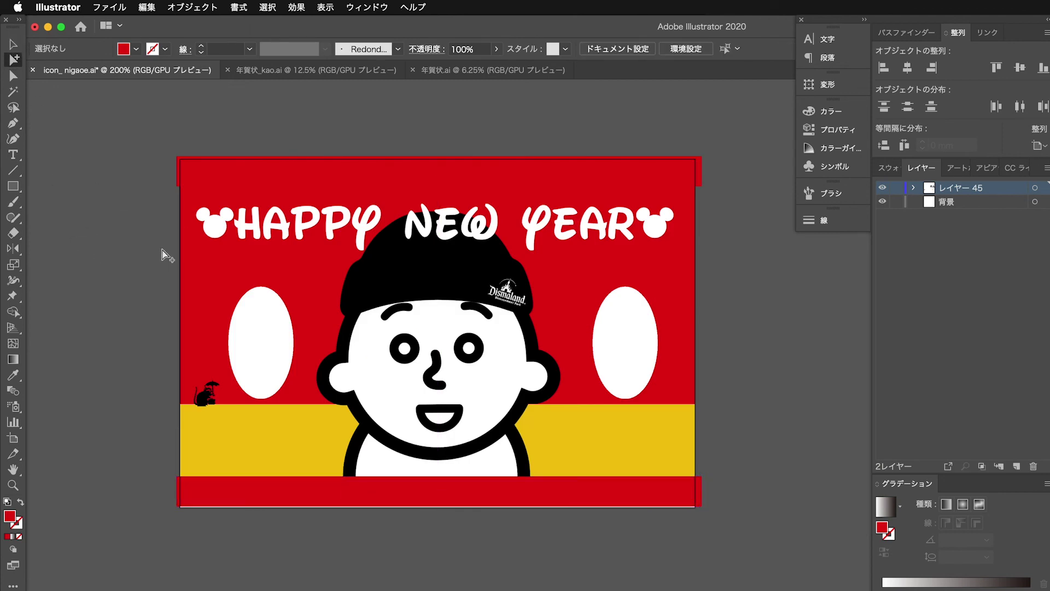
click(694, 484)
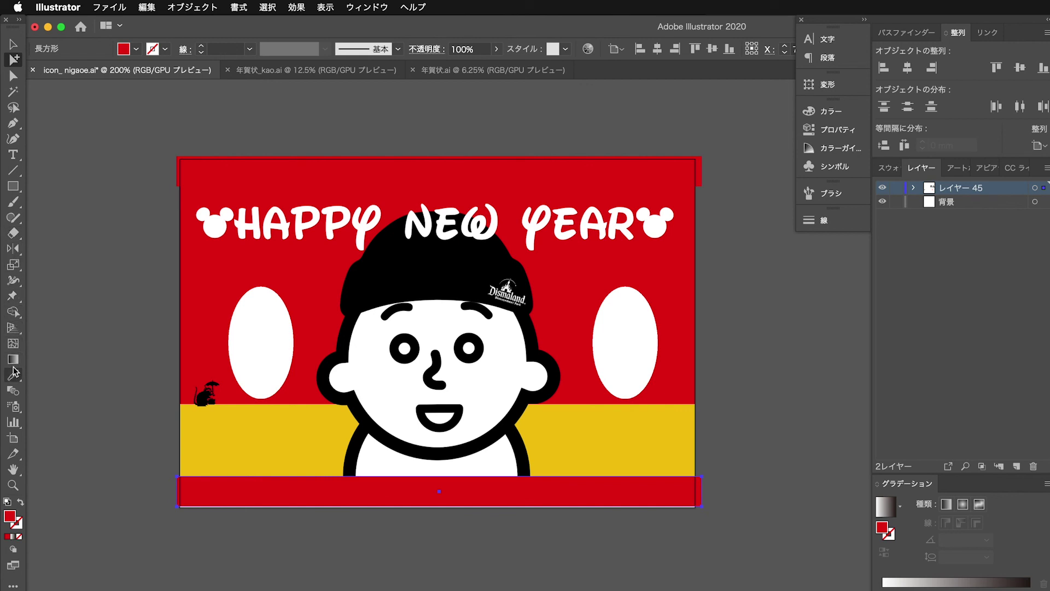
click(14, 375)
click(601, 434)
- Reselect the now-yellow bottom bar with the Direct Selection tool
click(14, 60)
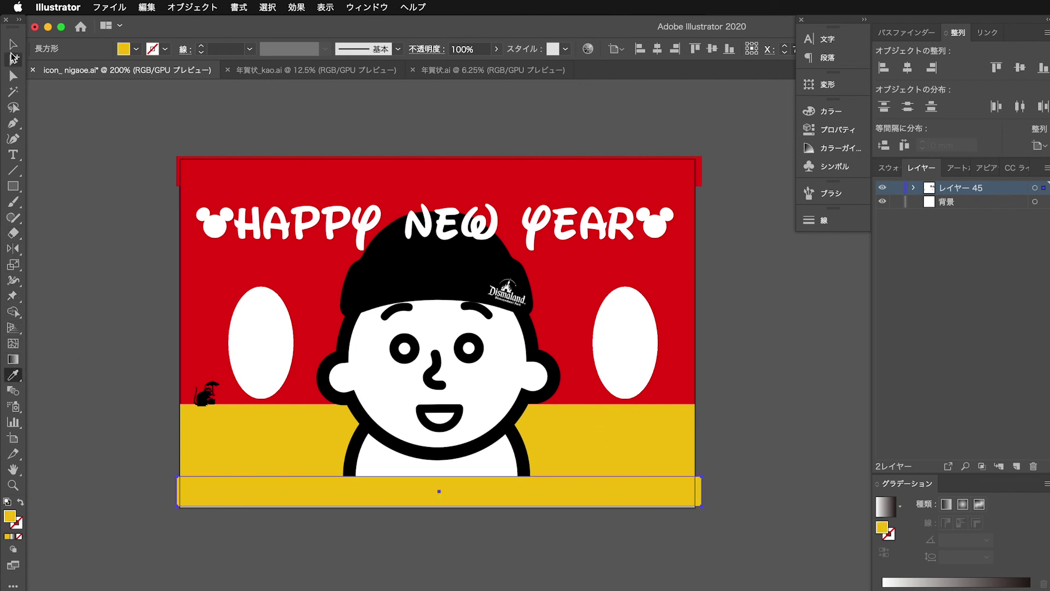
click(137, 227)
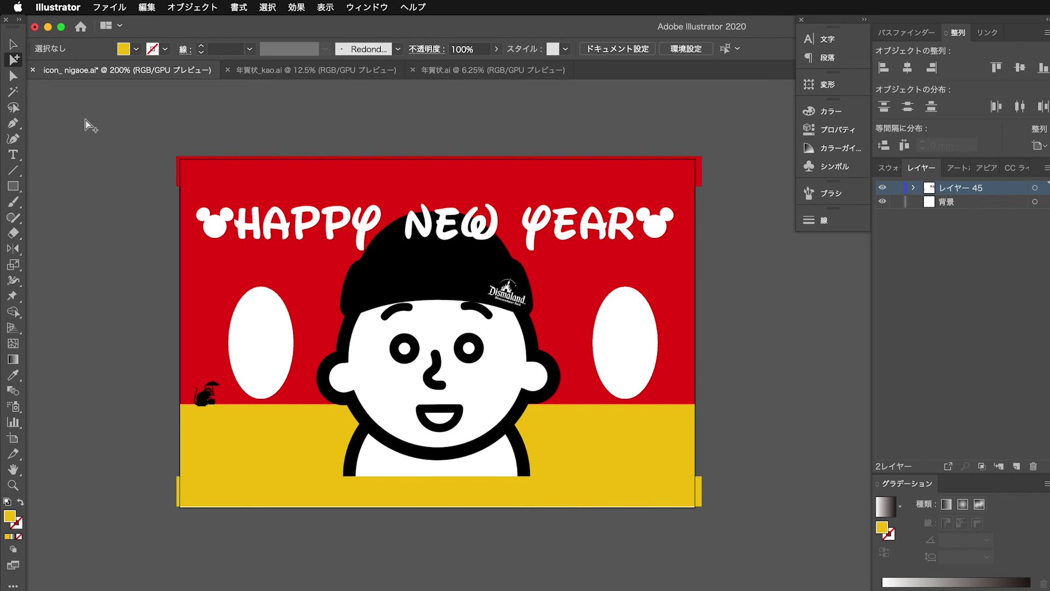
click(18, 79)
click(701, 507)
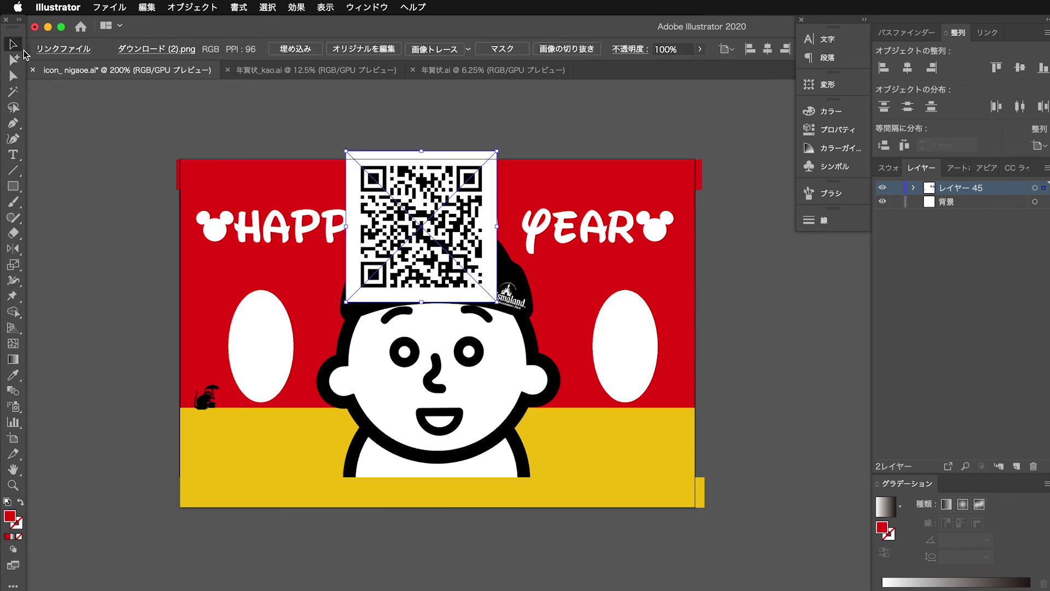
- Move the QR code down over the face and enlarge it to 58.66 mm square
click(104, 128)
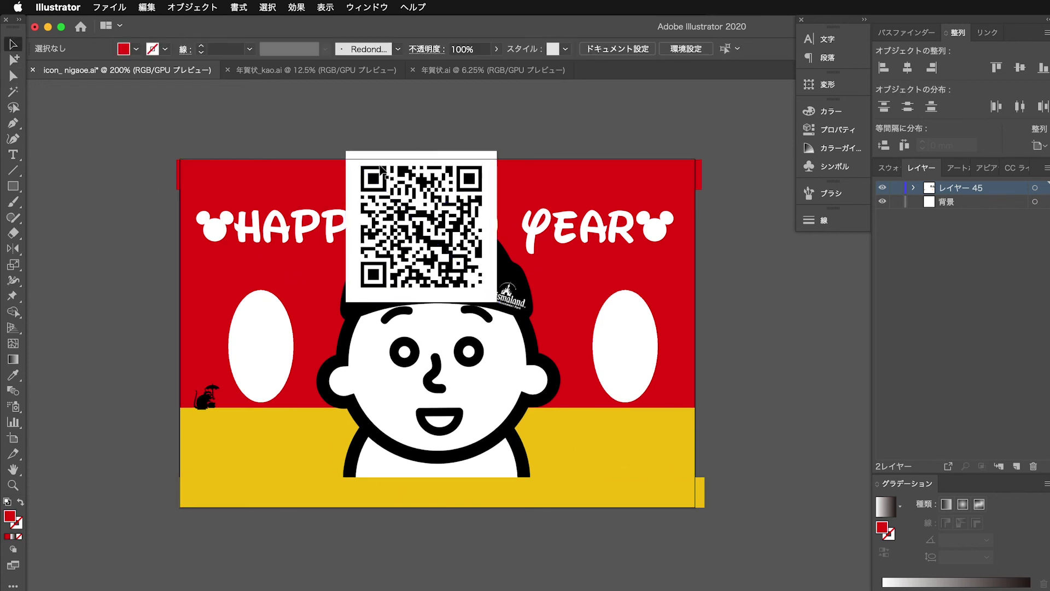
drag(475, 203, 459, 362)
drag(480, 311, 567, 257)
click(740, 298)
click(460, 392)
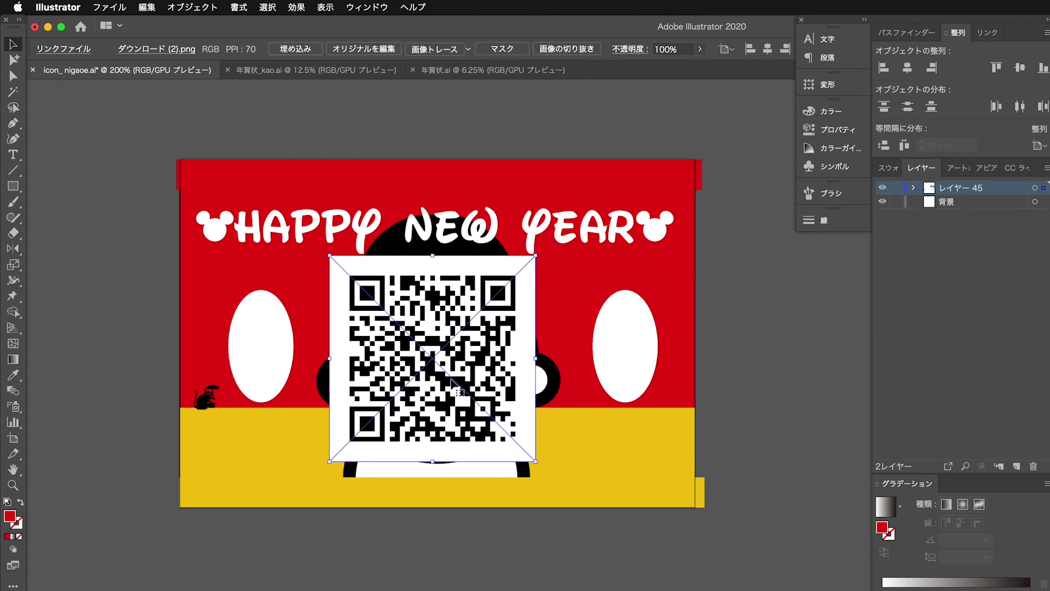
drag(451, 392, 452, 385)
click(765, 314)
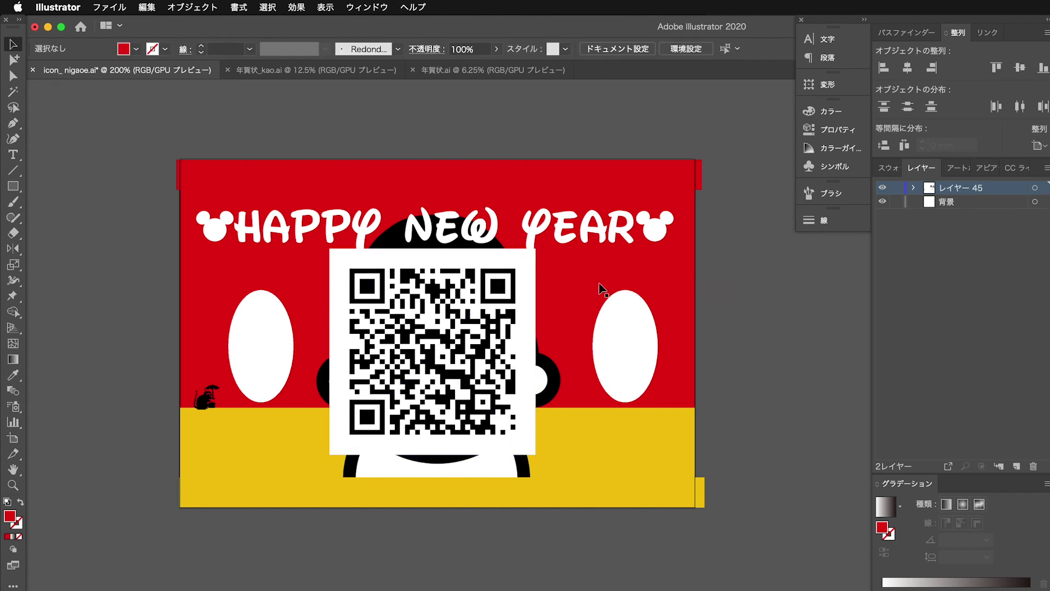
- Nudge the top red band down and raise its top anchors flush with the artboard edge
click(13, 60)
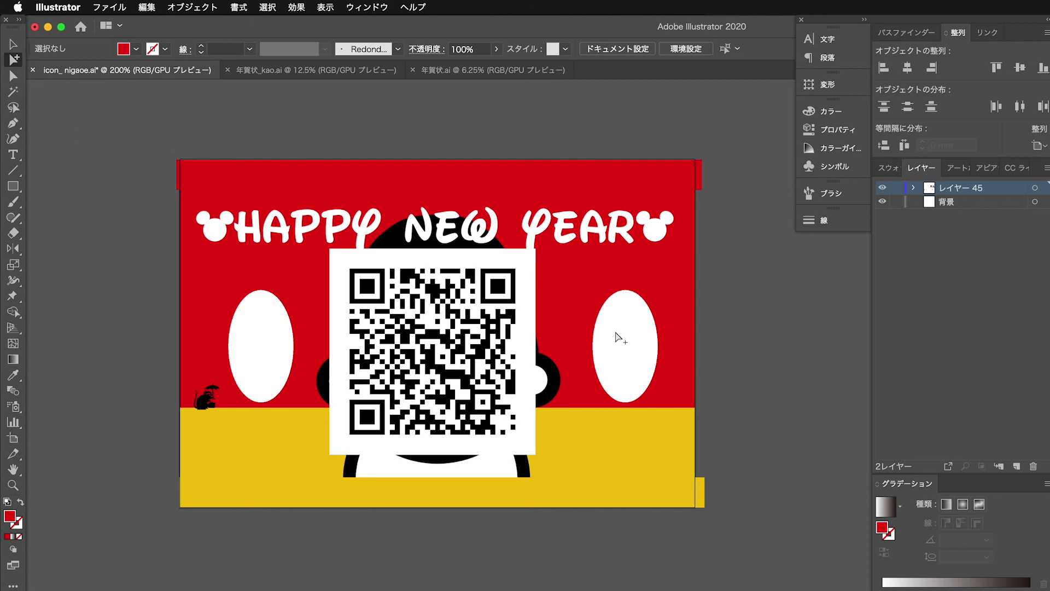
click(674, 419)
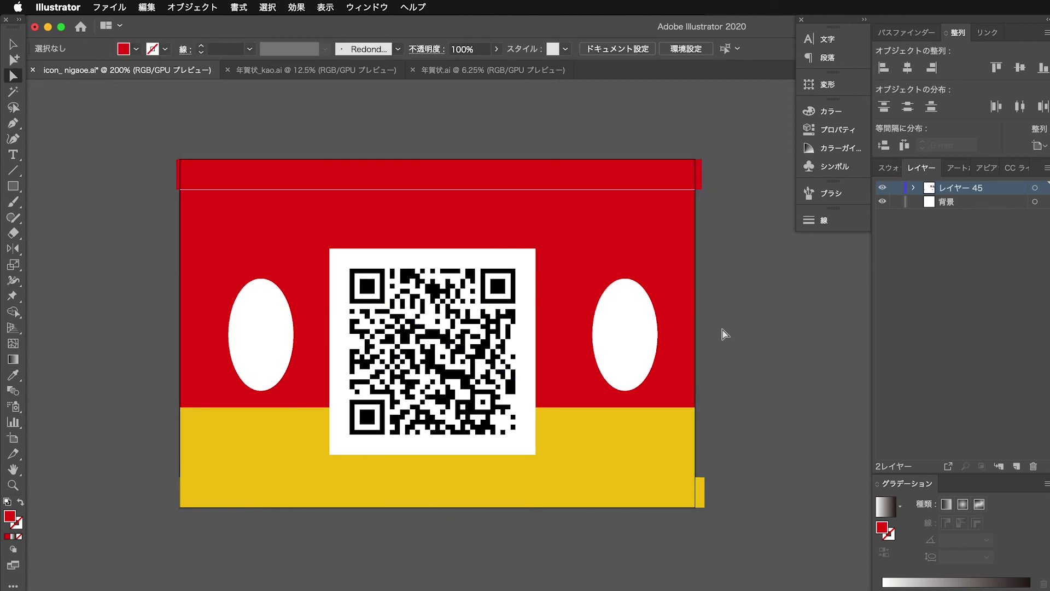
click(592, 175)
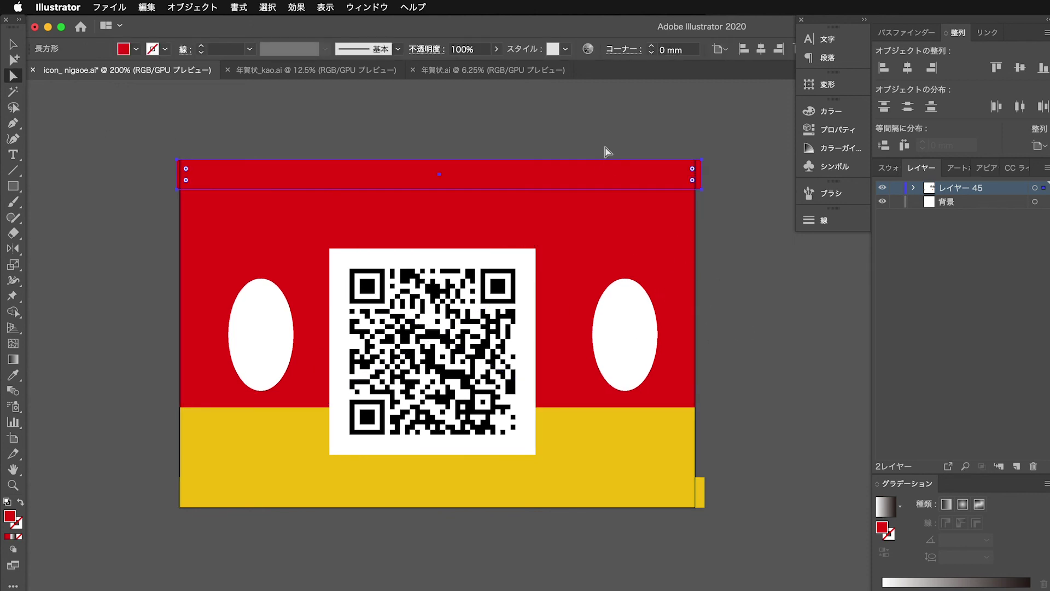
key(Down)
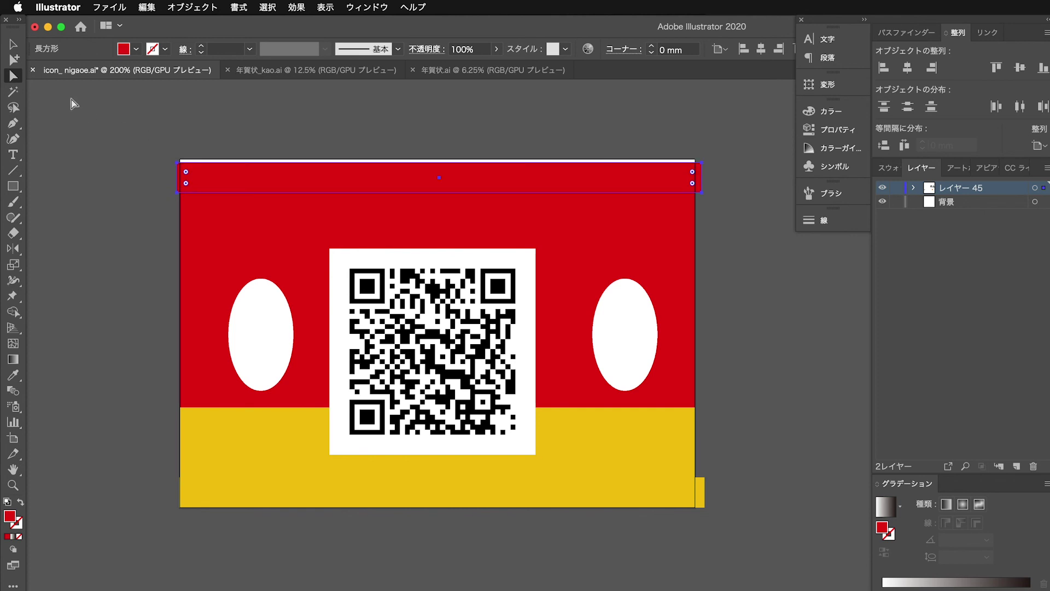
click(13, 75)
click(231, 163)
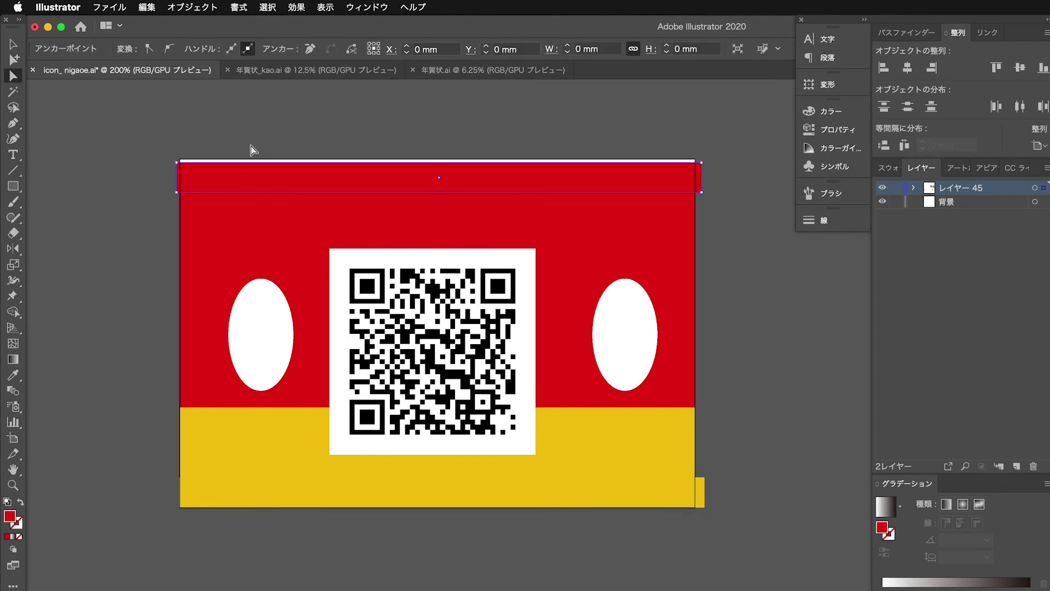
key(Up)
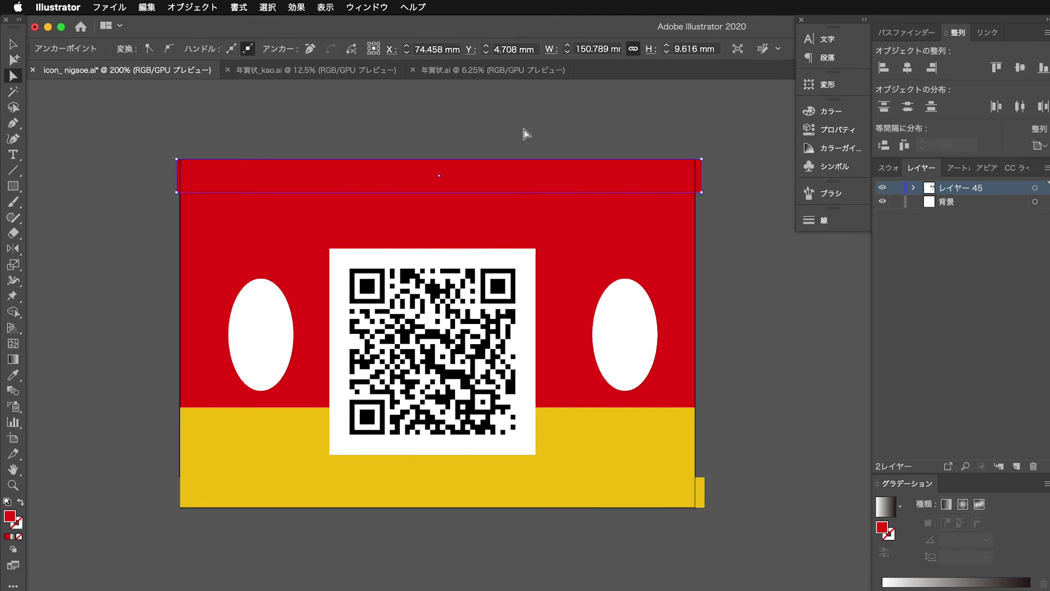
click(525, 134)
- Move the QR code up into the centre of the card
click(640, 399)
click(752, 372)
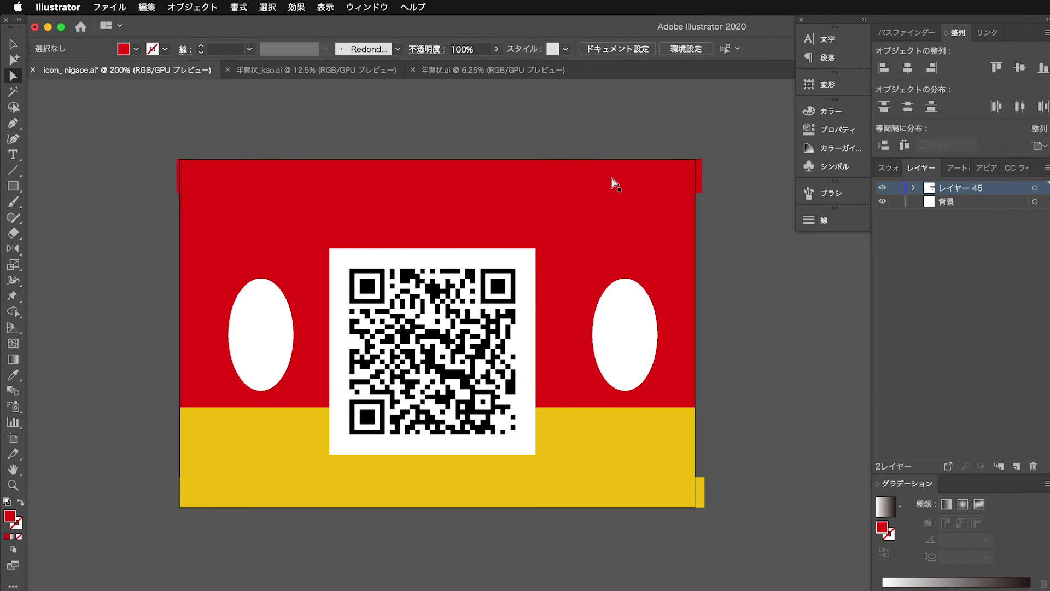
drag(516, 346, 508, 308)
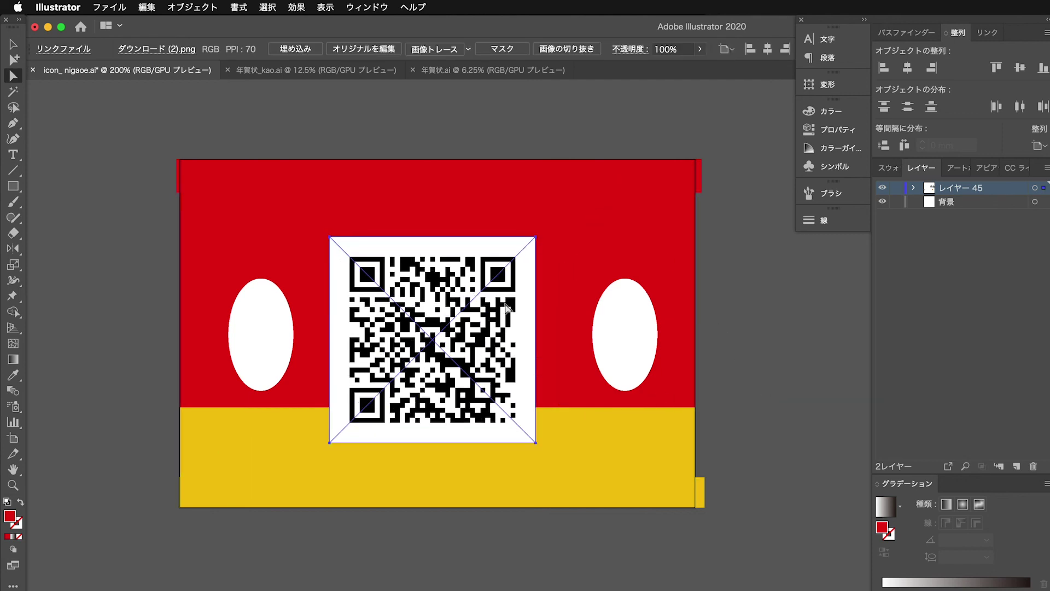
click(515, 108)
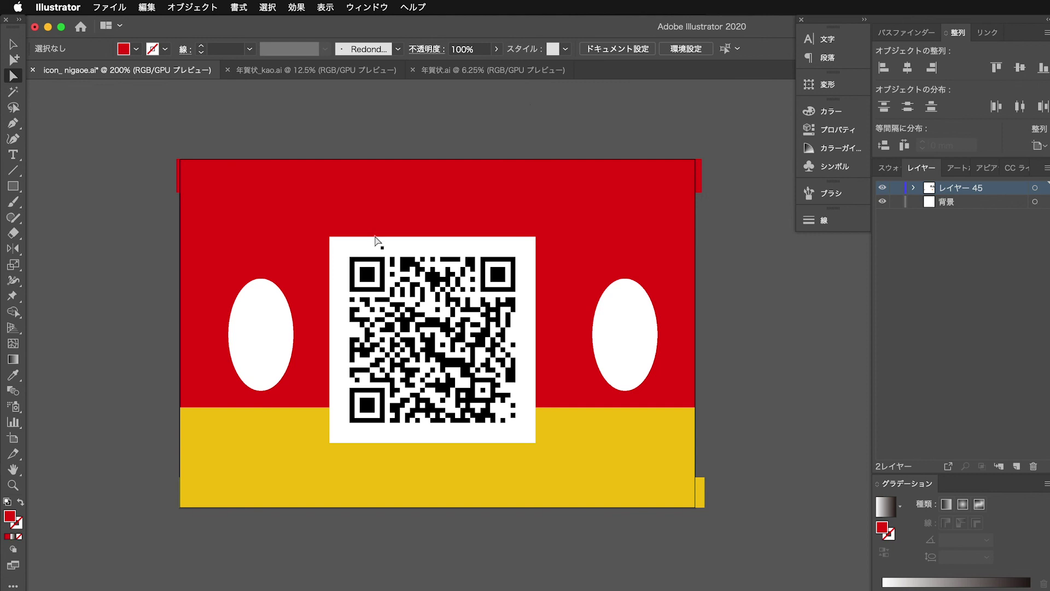
- Compare with the 年賀状_kao.ai sheet, return to icon_nigaoe.ai, and close the Color panel
click(286, 72)
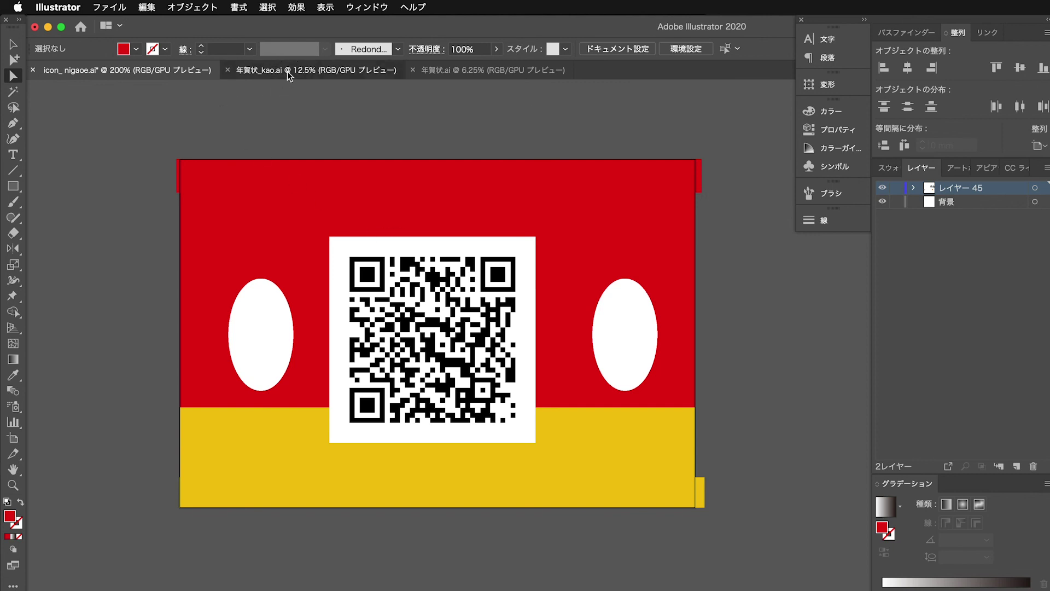
click(147, 70)
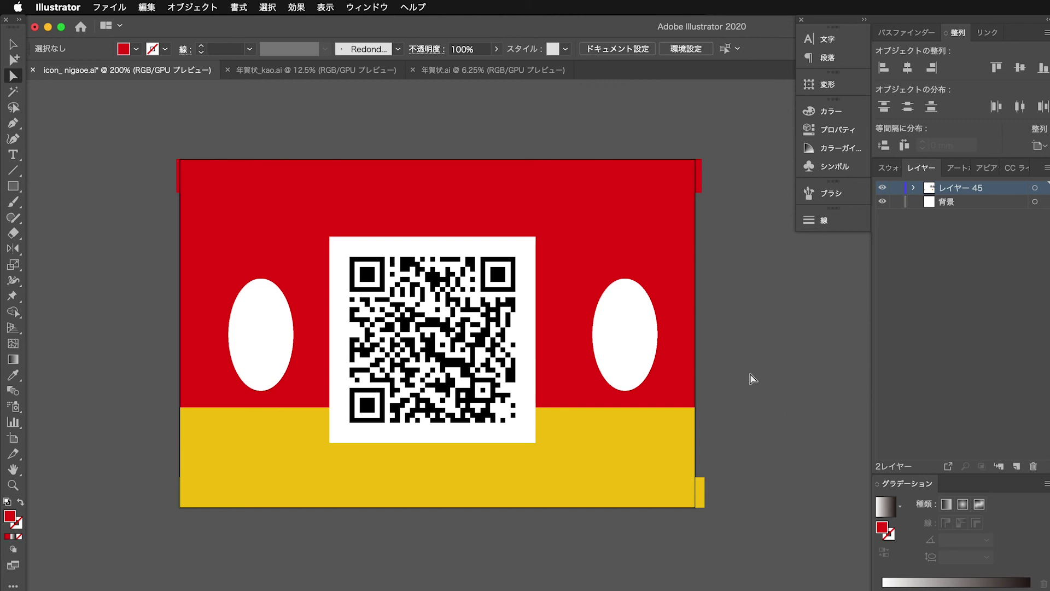
click(13, 44)
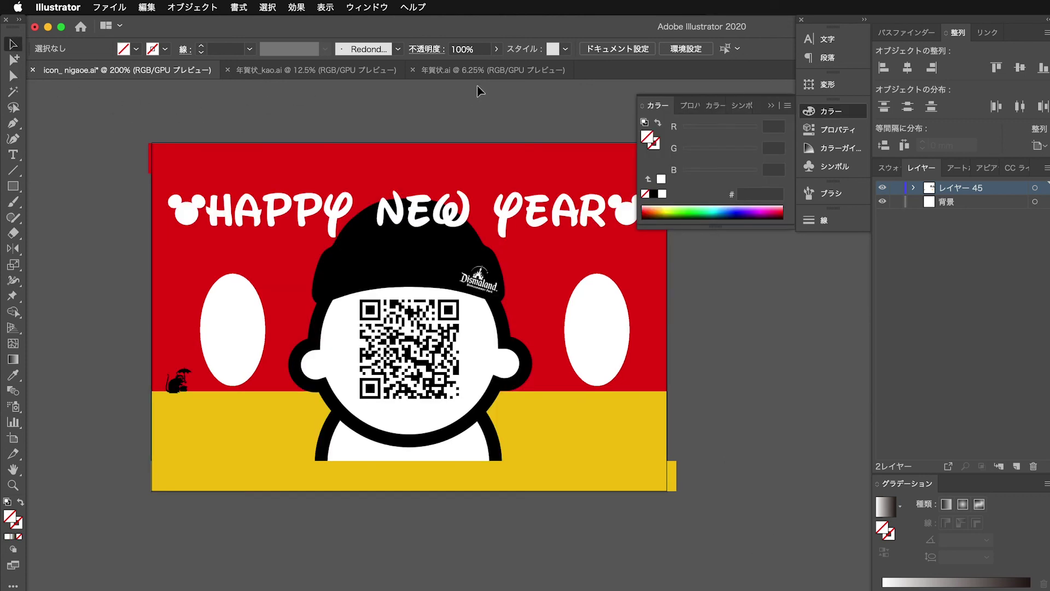
click(771, 105)
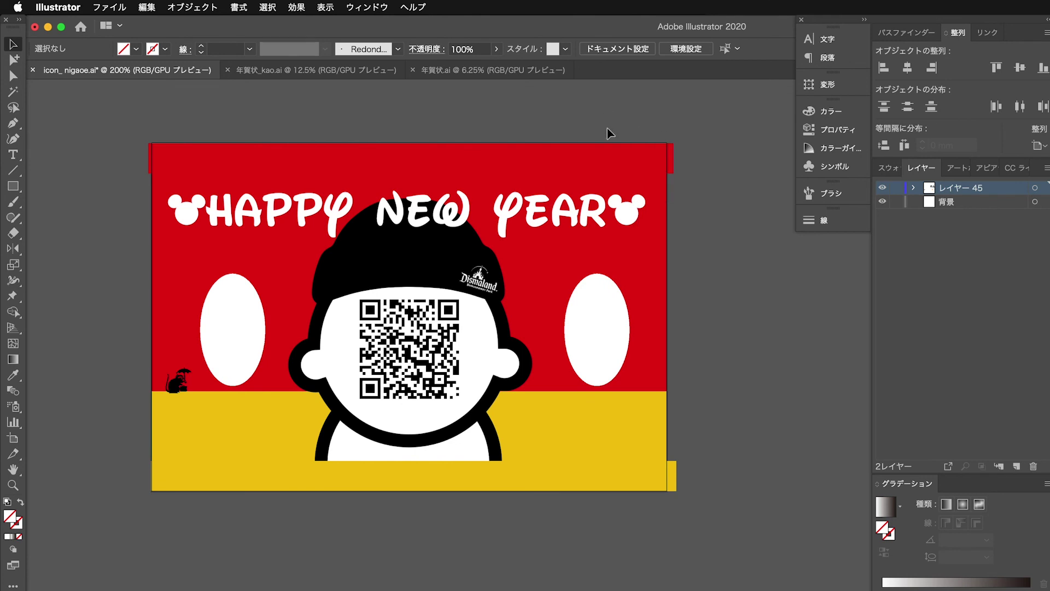